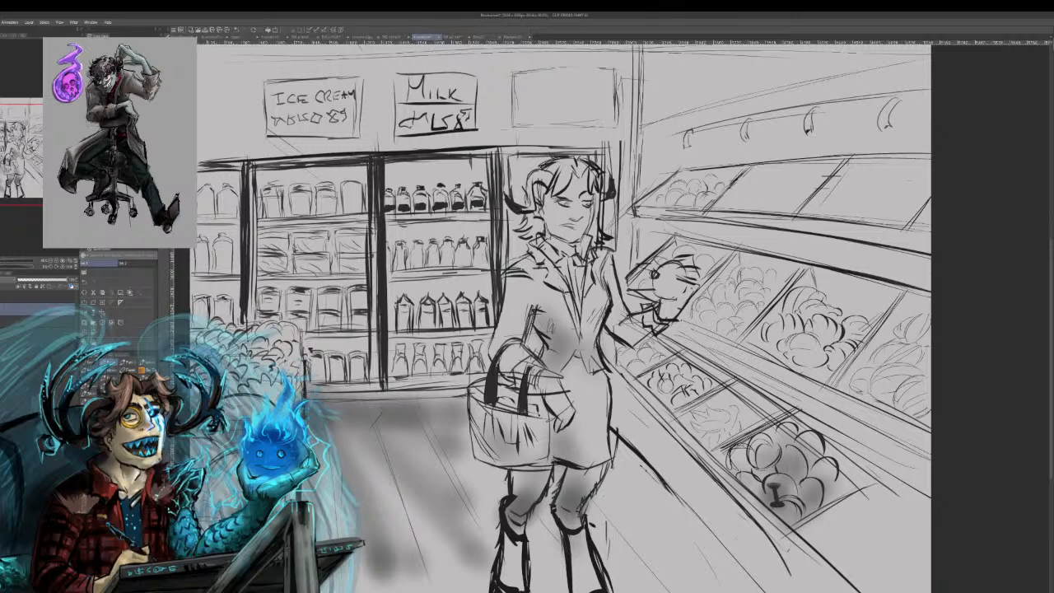
Open the sketch of the armoured horned man and erase the sword and the forearms crossing his waist.
click(362, 37)
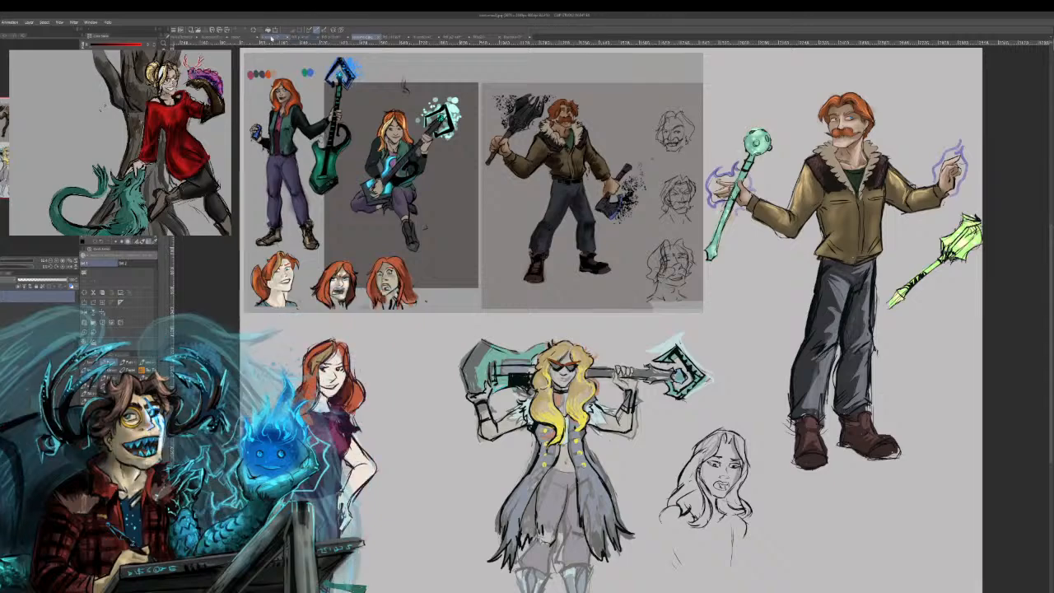
click(272, 37)
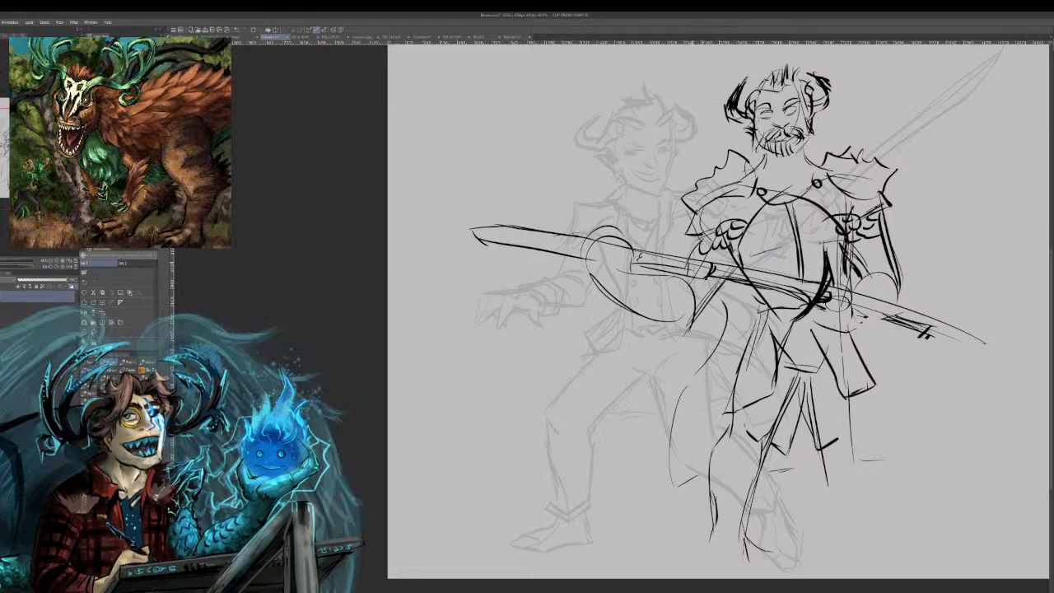
mouse_move(700, 272)
mouse_down()
mouse_move(784, 281)
mouse_move(600, 285)
mouse_move(639, 260)
mouse_move(482, 234)
mouse_up()
mouse_move(614, 301)
mouse_down()
mouse_move(696, 317)
mouse_move(708, 305)
mouse_up()
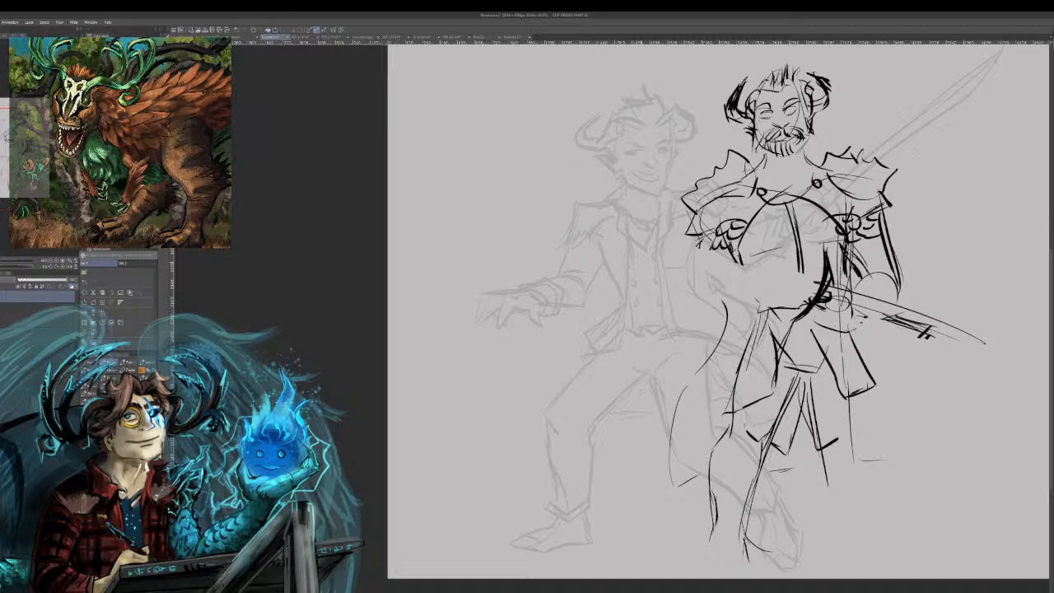
mouse_move(795, 313)
mouse_down()
mouse_move(828, 288)
mouse_move(939, 336)
mouse_up()
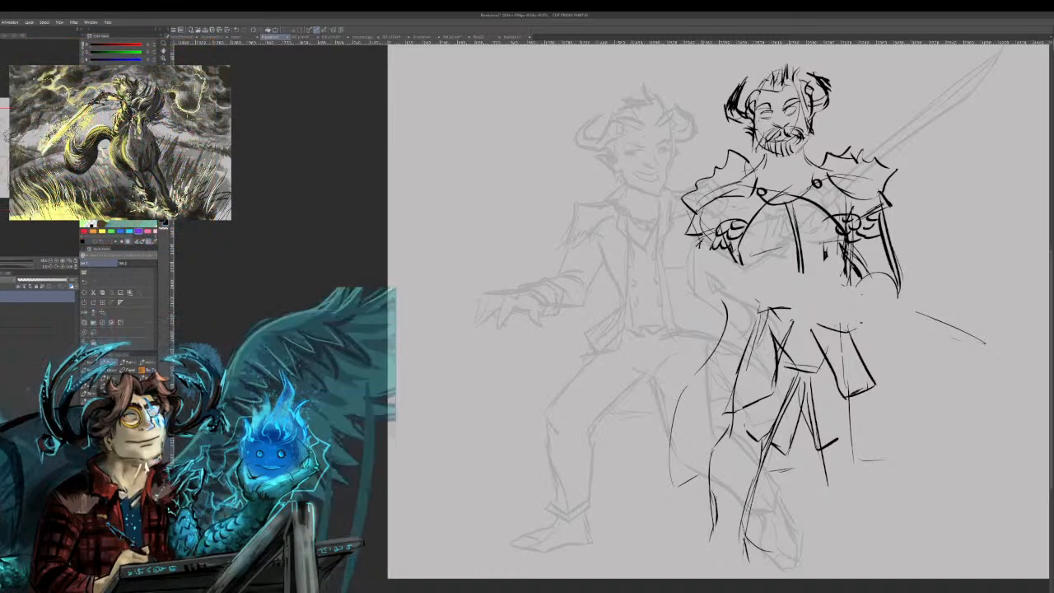
Sketch the armoured man's right arm bent at the elbow, with the forearm reaching out towards the faint background figure.
drag(731, 255, 708, 285)
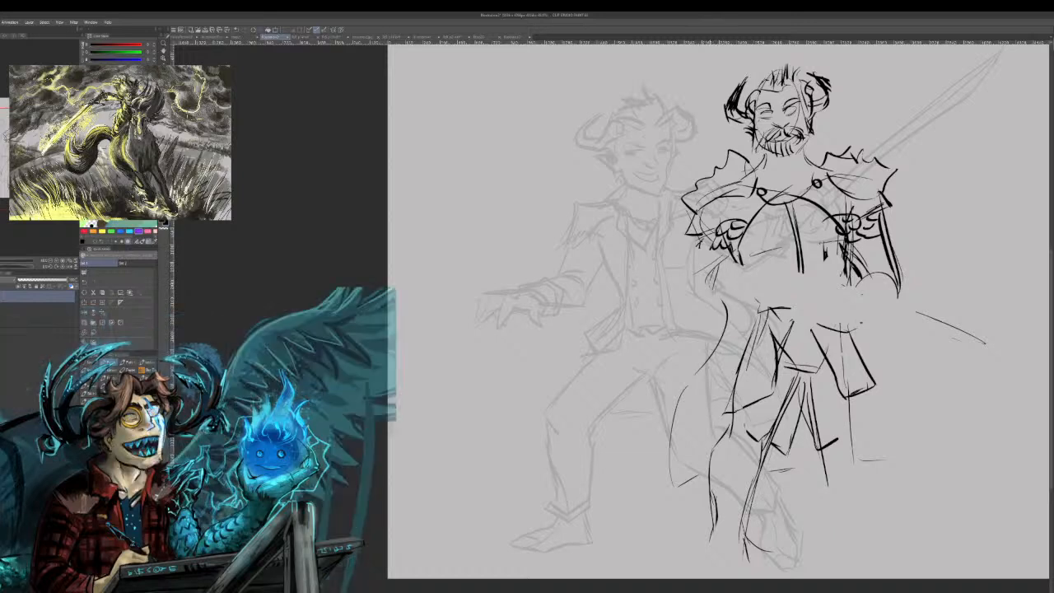
drag(693, 235, 666, 297)
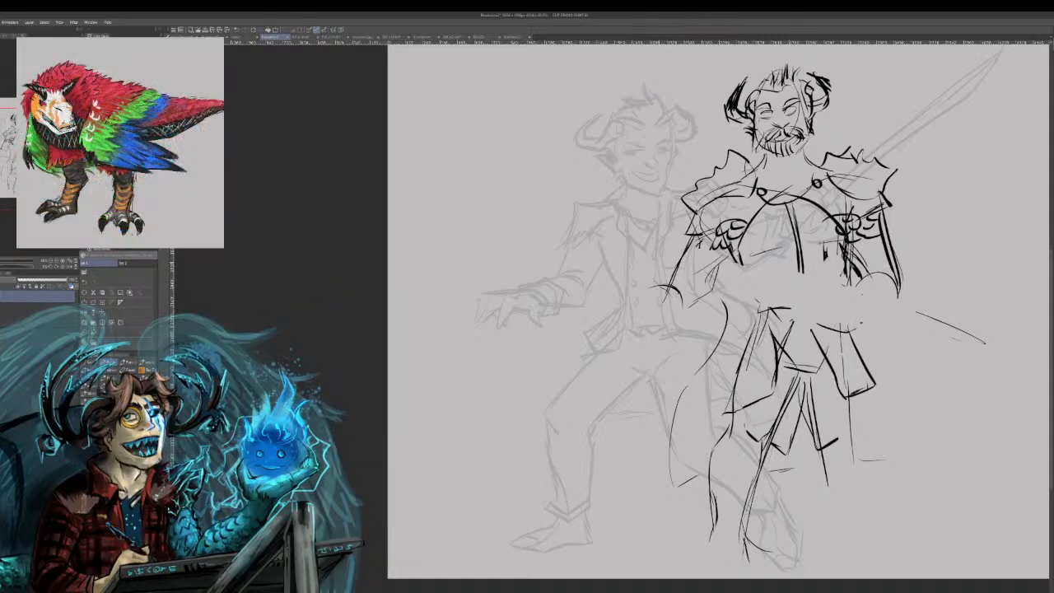
drag(625, 306, 654, 320)
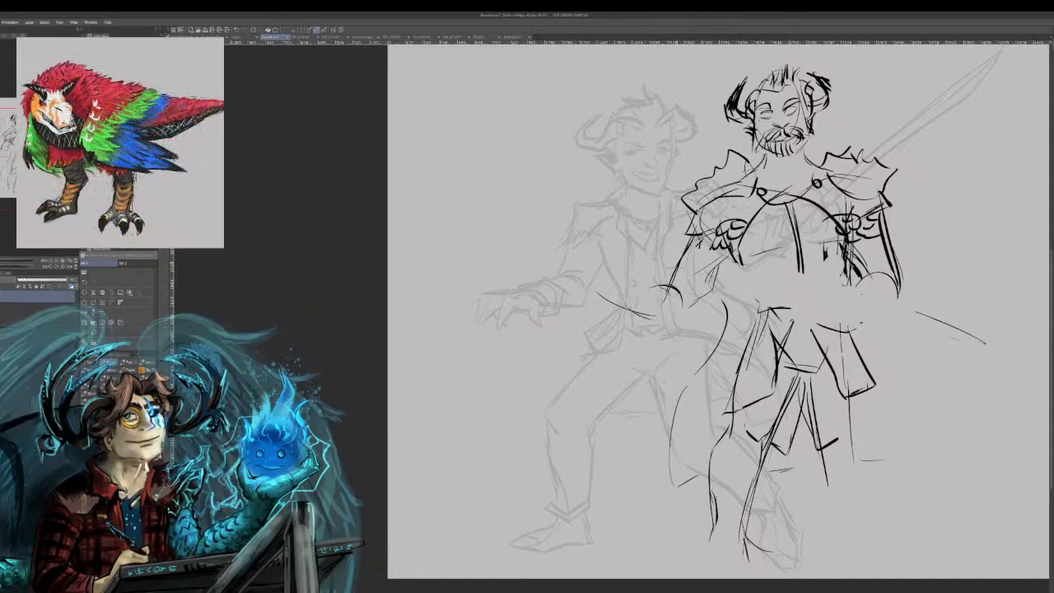
drag(623, 280, 671, 283)
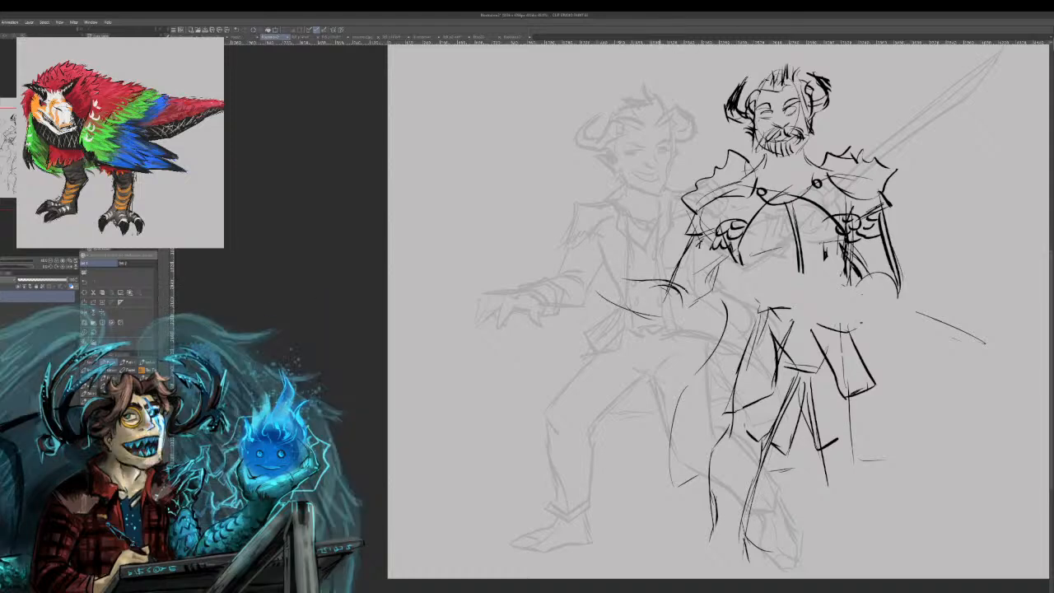
drag(661, 319, 712, 294)
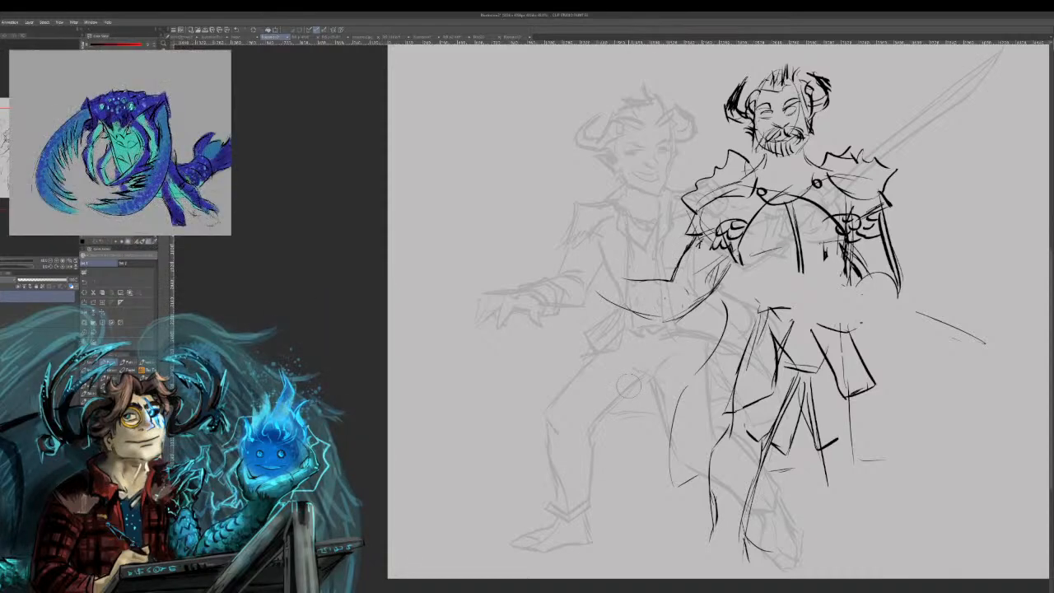
Try to sketch a curled hand on a long forearm, and undo those strokes back to a shorter forearm.
key(ctrl+z)
mouse_move(637, 281)
mouse_down()
mouse_move(690, 295)
mouse_move(635, 280)
mouse_up()
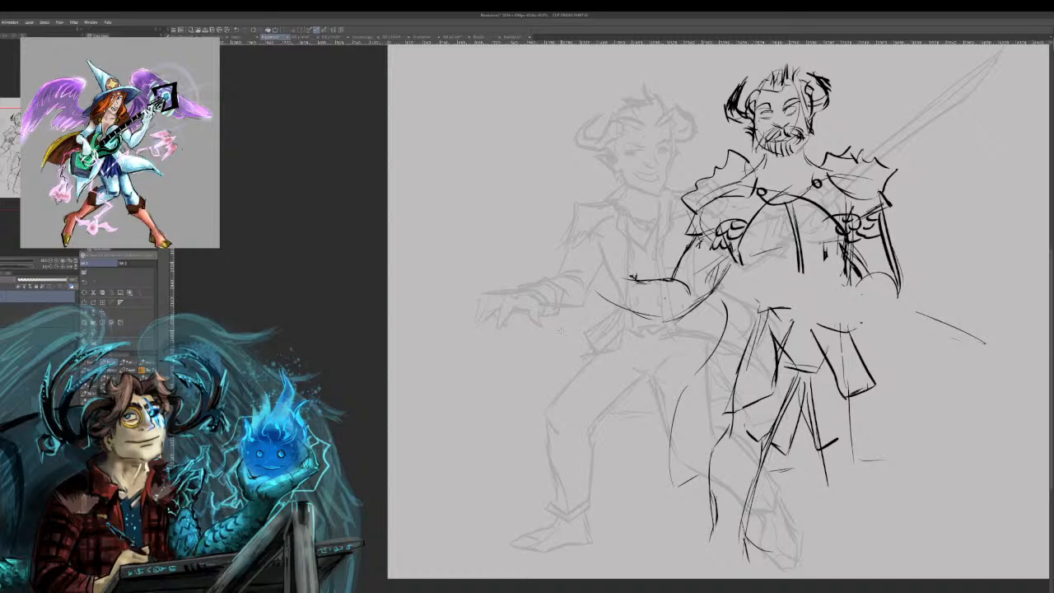
mouse_move(625, 258)
mouse_down()
mouse_move(628, 277)
mouse_move(618, 271)
mouse_up()
mouse_move(577, 244)
mouse_down()
mouse_move(622, 262)
mouse_move(605, 267)
mouse_move(626, 269)
mouse_move(627, 281)
mouse_up()
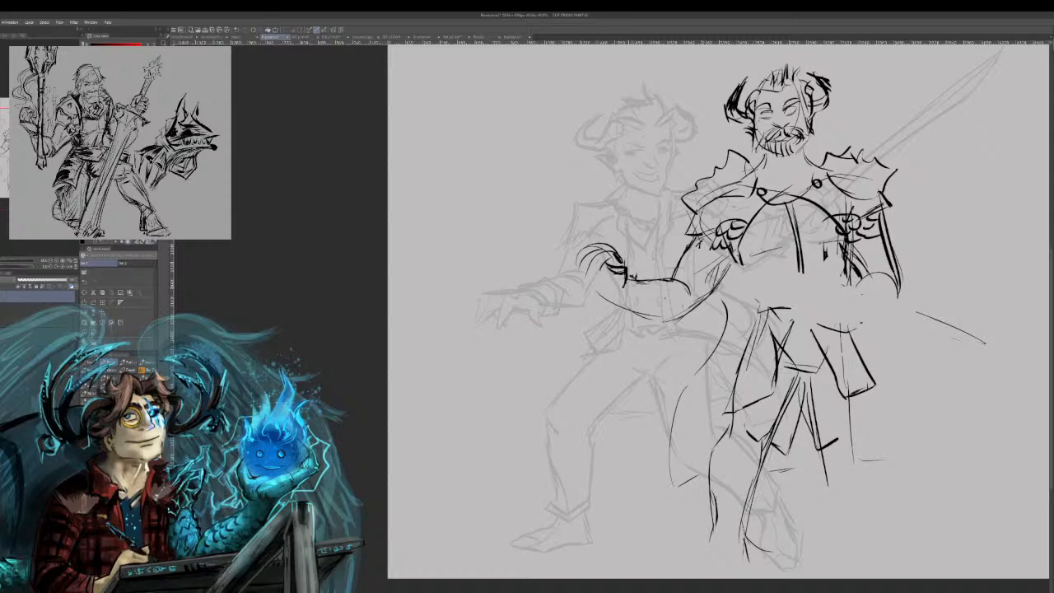
drag(627, 279, 656, 282)
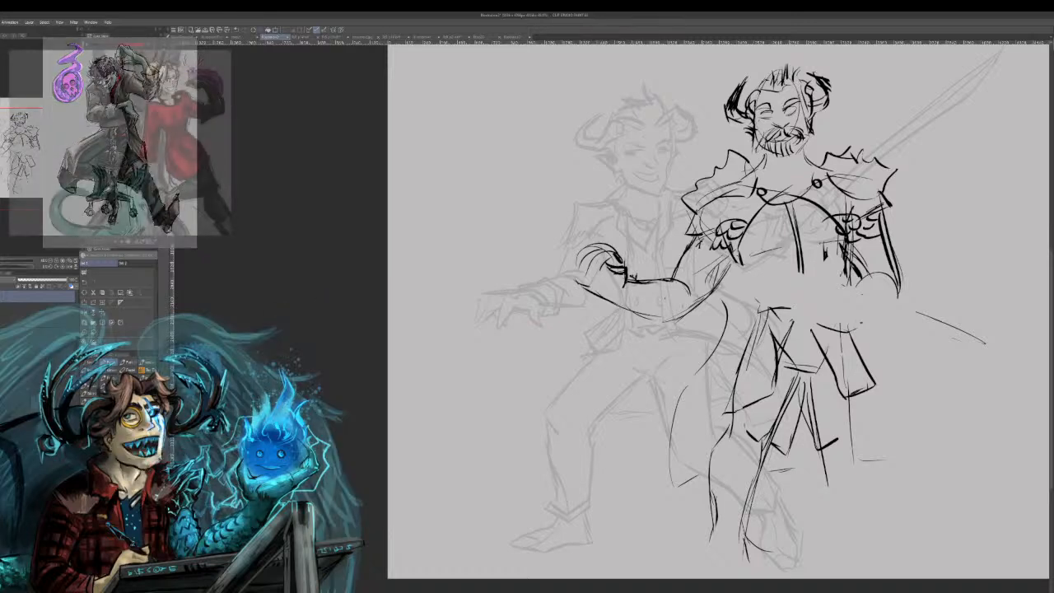
key(ctrl+z)
key(ctrl+z)
key(ctrl+z)
key(ctrl+z)
key(ctrl+z)
key(ctrl+z)
key(ctrl+z)
key(ctrl+z)
key(ctrl+z)
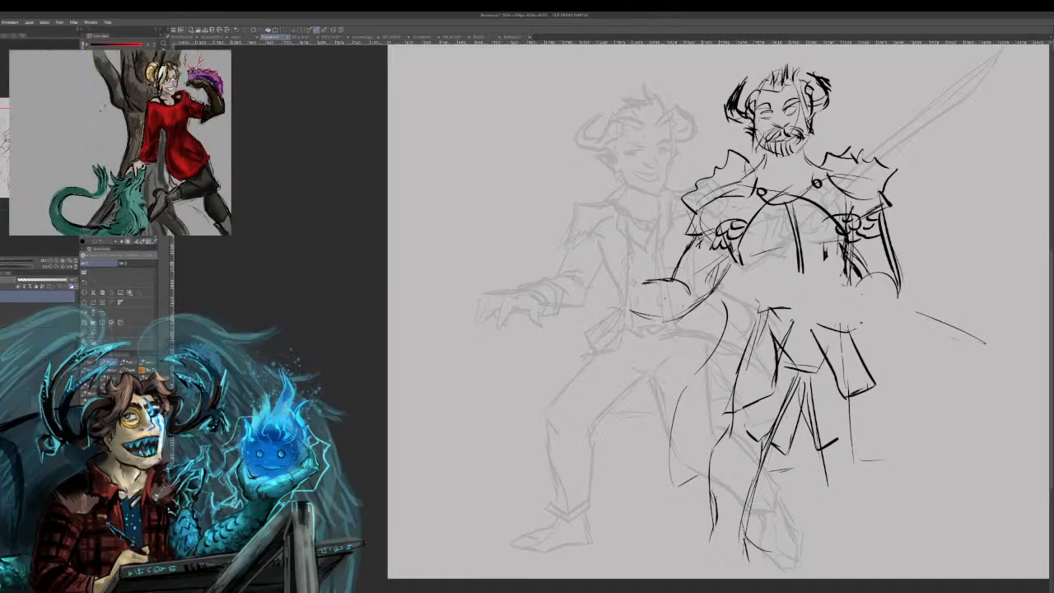
Rough in curled fingers beyond the shortened forearm and draw a goblet bowl with an oval rim above them.
drag(616, 274, 649, 261)
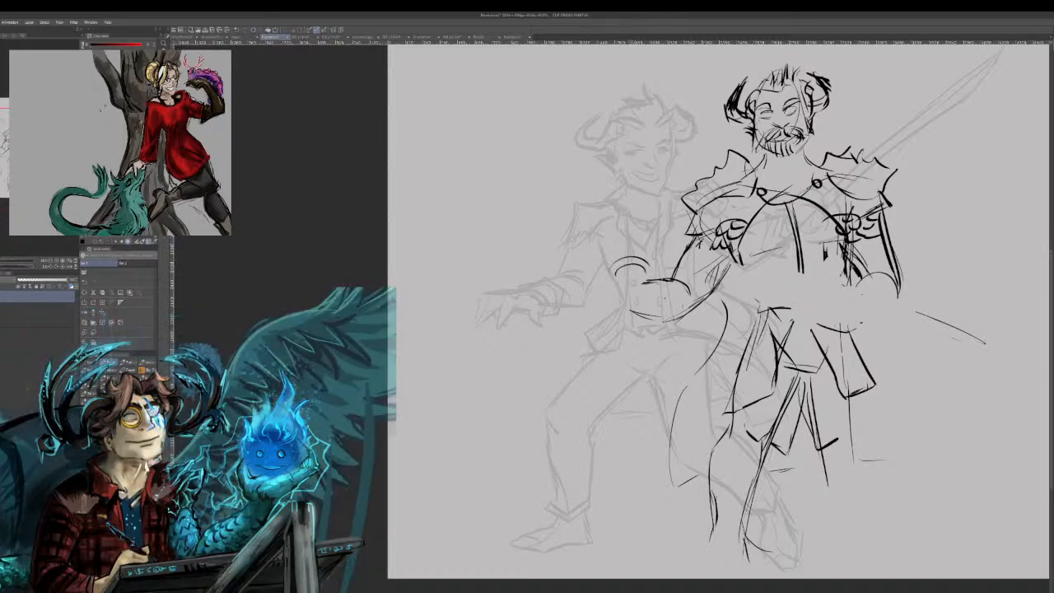
mouse_move(610, 253)
mouse_down()
mouse_move(635, 252)
mouse_move(628, 269)
mouse_up()
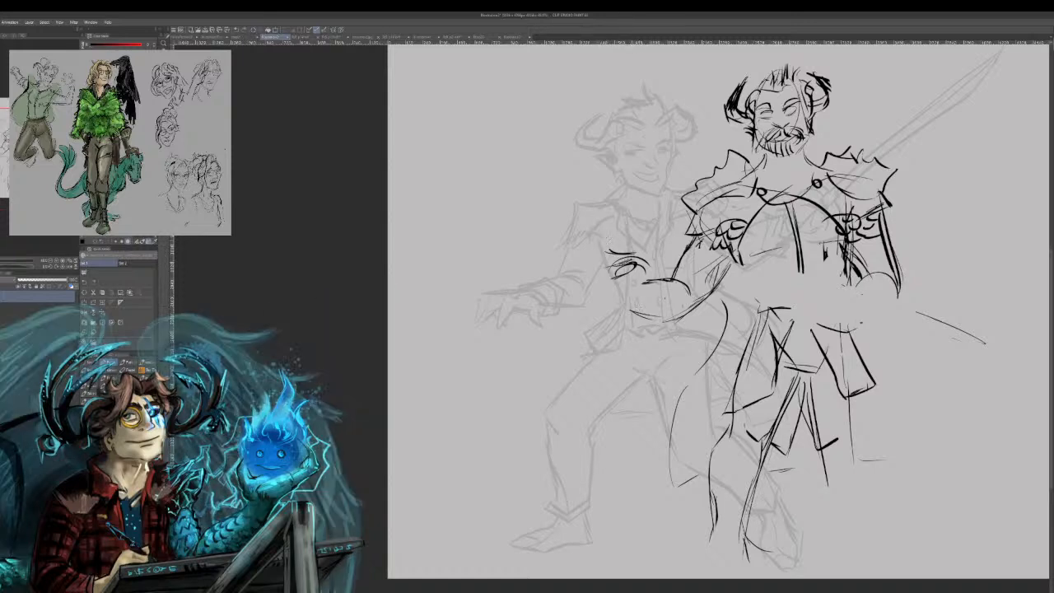
drag(594, 219, 626, 246)
mouse_move(646, 211)
mouse_down()
mouse_move(628, 243)
mouse_move(646, 211)
mouse_move(645, 220)
mouse_up()
drag(602, 223, 637, 220)
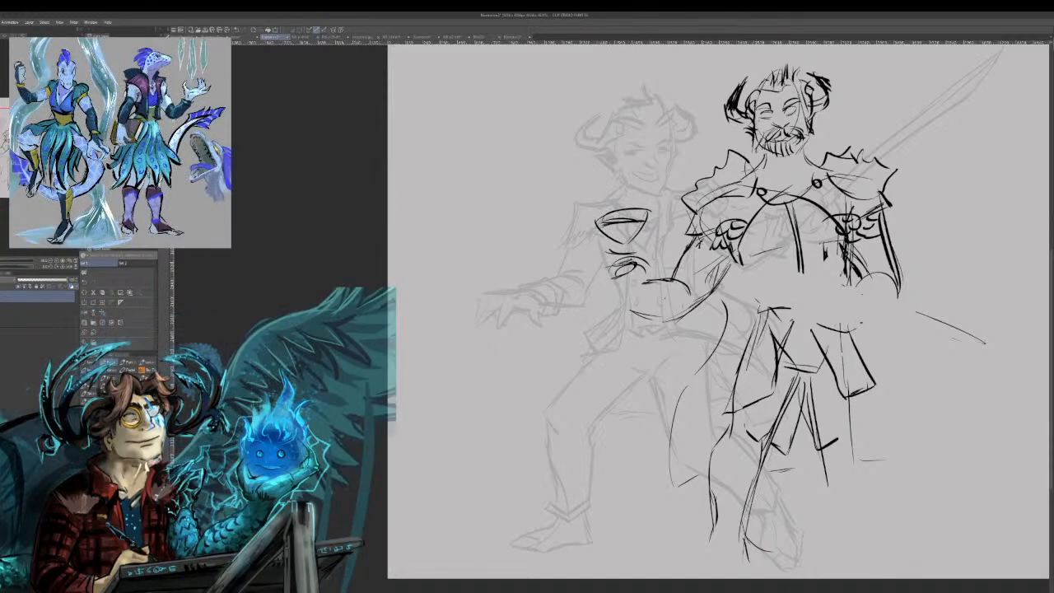
Add pointed ears below the horns and define the lower edge of the bearded jaw.
mouse_move(735, 125)
mouse_down()
mouse_move(754, 130)
mouse_move(734, 128)
mouse_move(750, 142)
mouse_up()
drag(808, 112, 824, 120)
drag(810, 109, 836, 116)
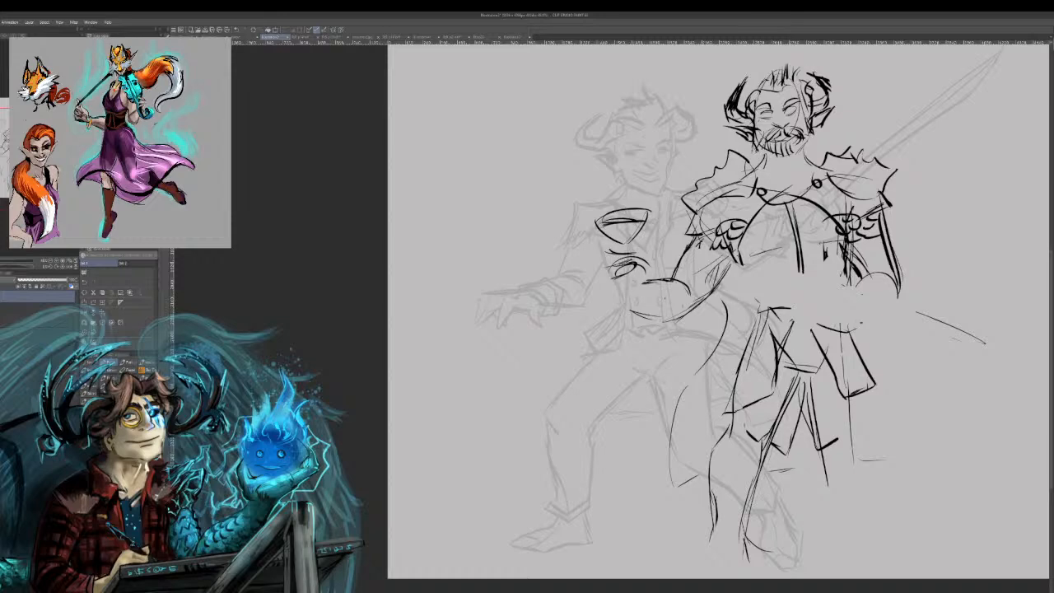
drag(760, 156, 785, 171)
mouse_move(783, 163)
mouse_down()
mouse_move(790, 172)
mouse_move(810, 148)
mouse_up()
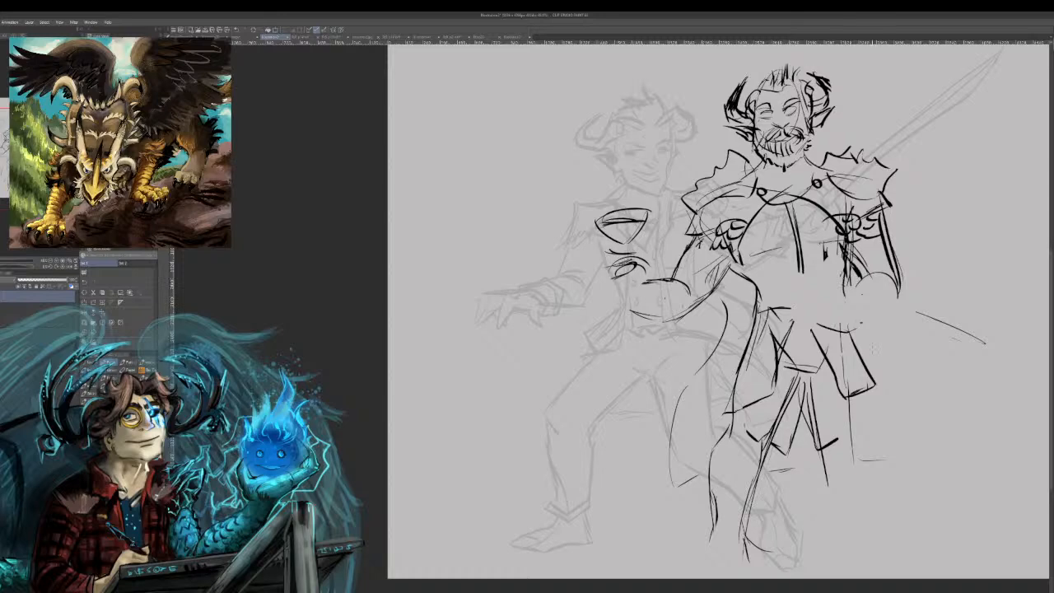
Erase the leftover lines of the left forearm and draw the waistline above the armour skirt.
drag(863, 278, 883, 329)
mouse_move(882, 285)
mouse_down()
mouse_move(872, 313)
mouse_move(902, 302)
mouse_move(876, 327)
mouse_move(853, 250)
mouse_up()
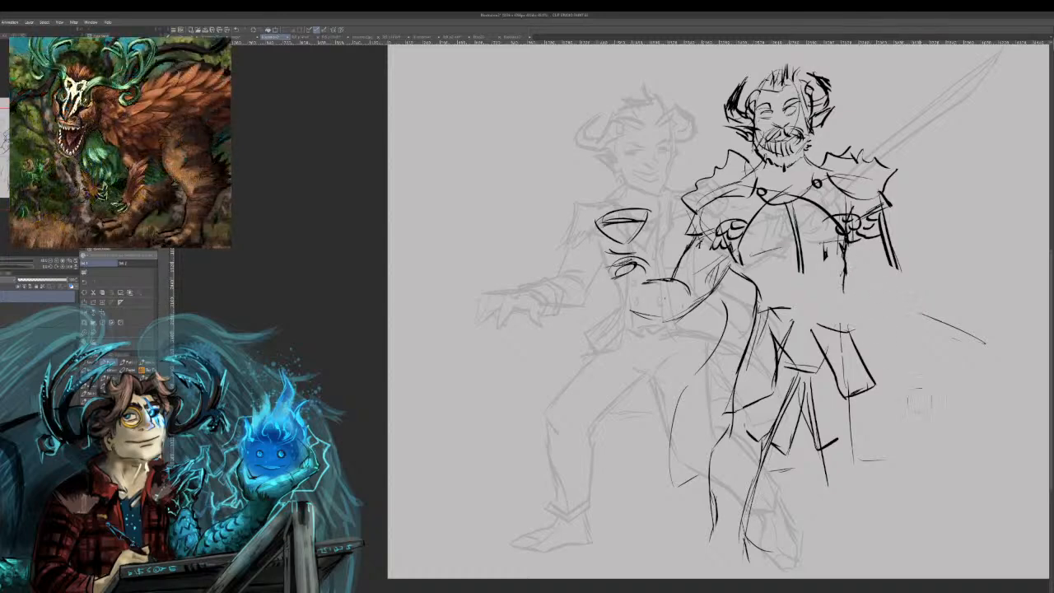
mouse_move(754, 320)
mouse_down()
mouse_move(849, 310)
mouse_move(821, 316)
mouse_move(811, 296)
mouse_move(823, 304)
mouse_move(840, 292)
mouse_up()
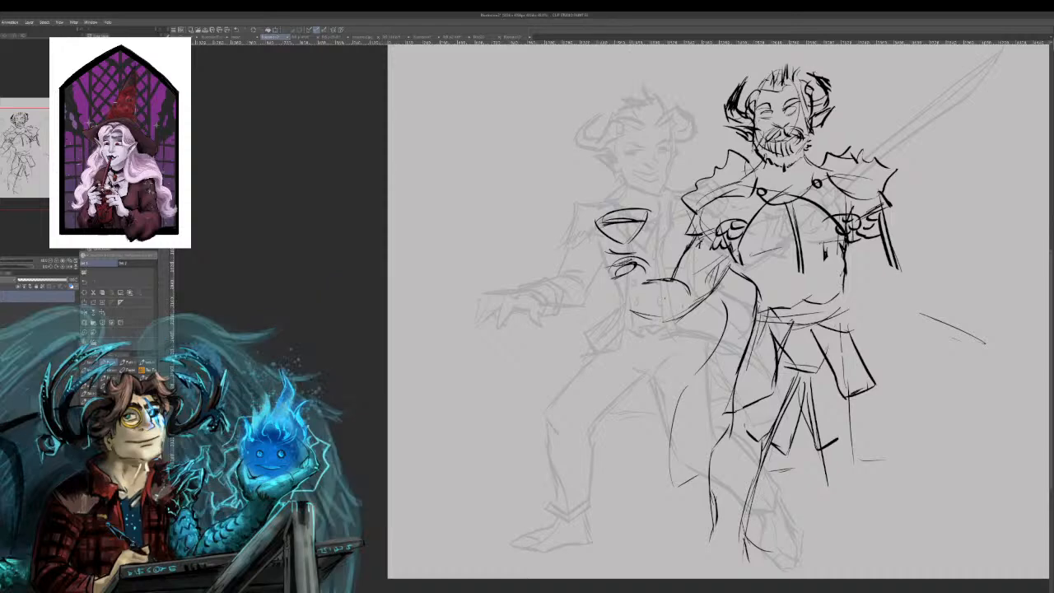
Close off the right wrist and draw a bracer with a thick curved band around the forearm.
drag(647, 284, 634, 305)
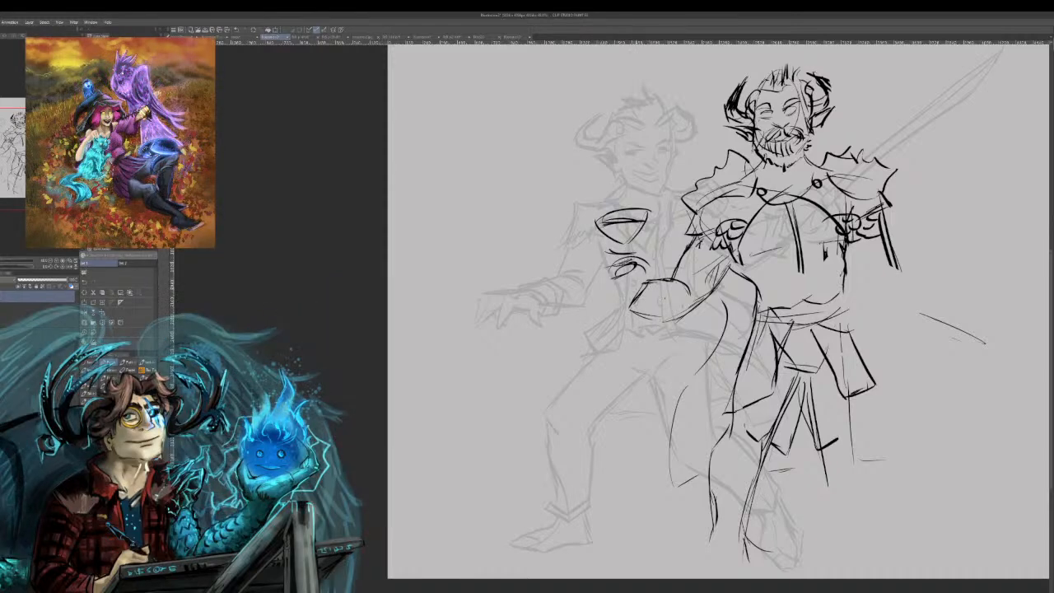
drag(639, 268, 633, 288)
mouse_move(640, 282)
mouse_down()
mouse_move(625, 282)
mouse_move(653, 292)
mouse_move(662, 320)
mouse_up()
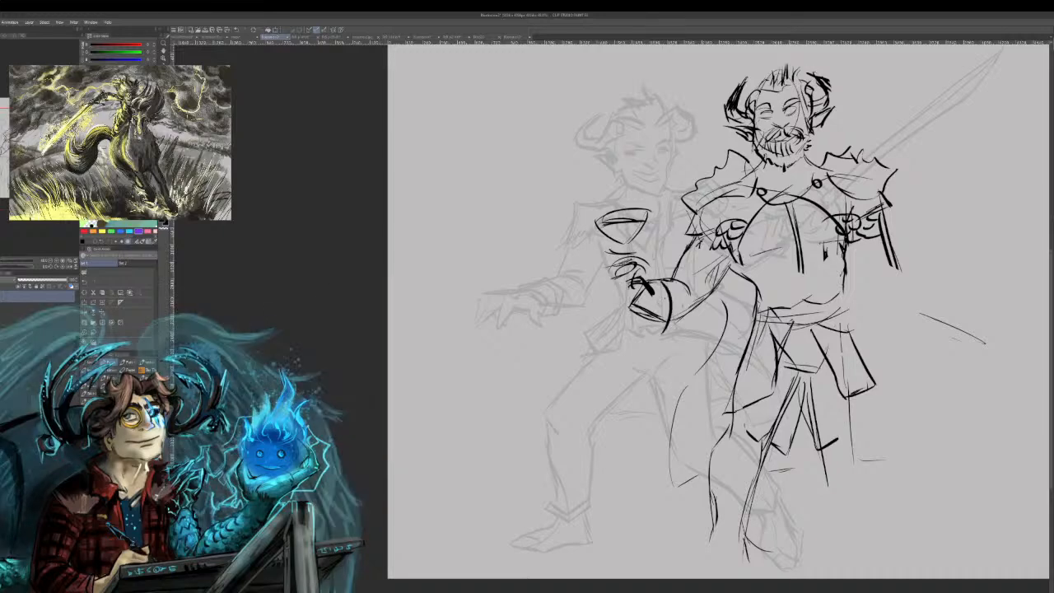
drag(663, 281, 665, 332)
Erase the rough fingers and redraw the right hand as a fist gripping the goblet's stem, cleaning up the wrist.
mouse_move(611, 302)
mouse_down()
mouse_move(661, 331)
mouse_move(637, 317)
mouse_up()
mouse_move(619, 267)
mouse_down()
mouse_move(596, 305)
mouse_move(604, 269)
mouse_move(597, 276)
mouse_move(642, 255)
mouse_up()
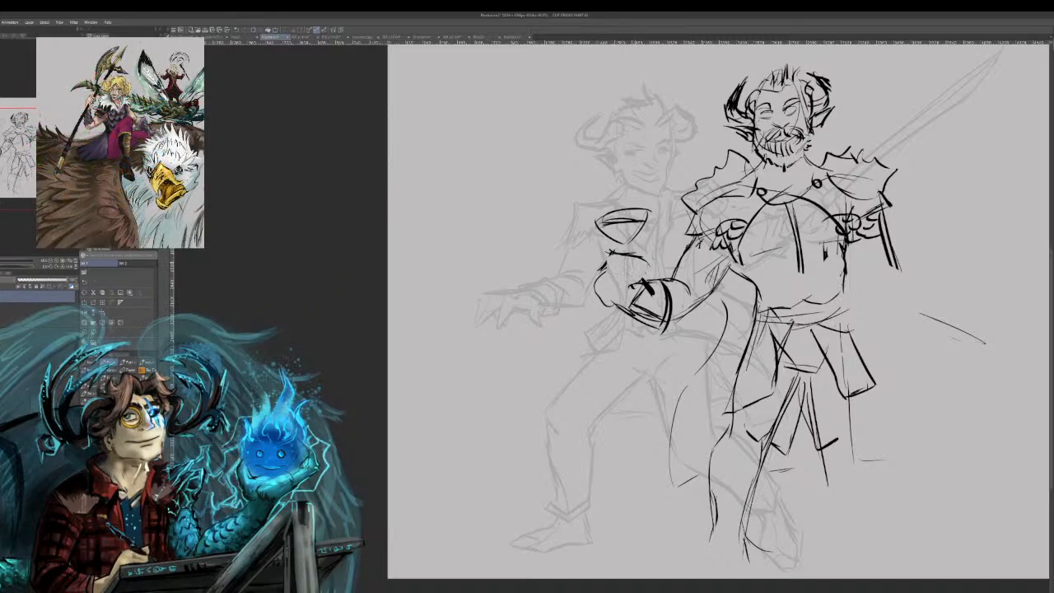
mouse_move(630, 259)
mouse_down()
mouse_move(599, 285)
mouse_move(602, 298)
mouse_up()
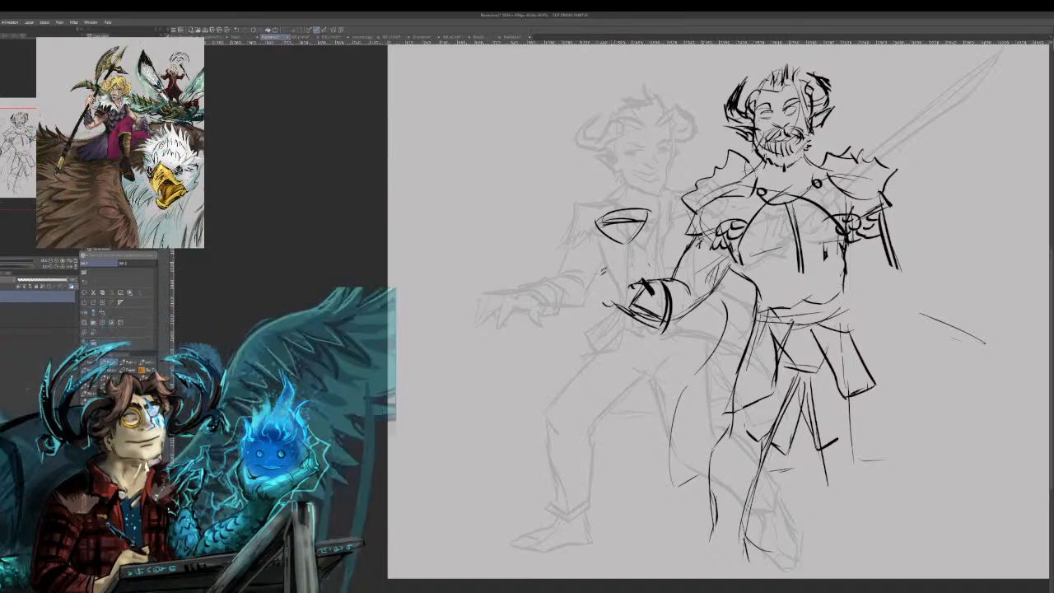
mouse_move(606, 232)
mouse_down()
mouse_move(649, 212)
mouse_move(623, 241)
mouse_up()
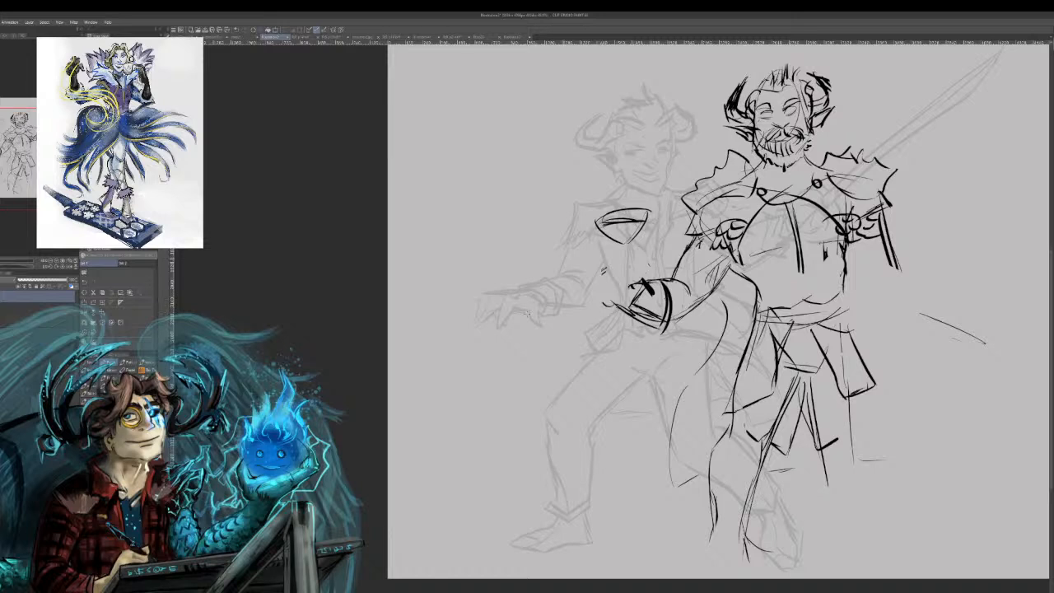
mouse_move(623, 256)
mouse_down()
mouse_move(603, 268)
mouse_move(634, 257)
mouse_up()
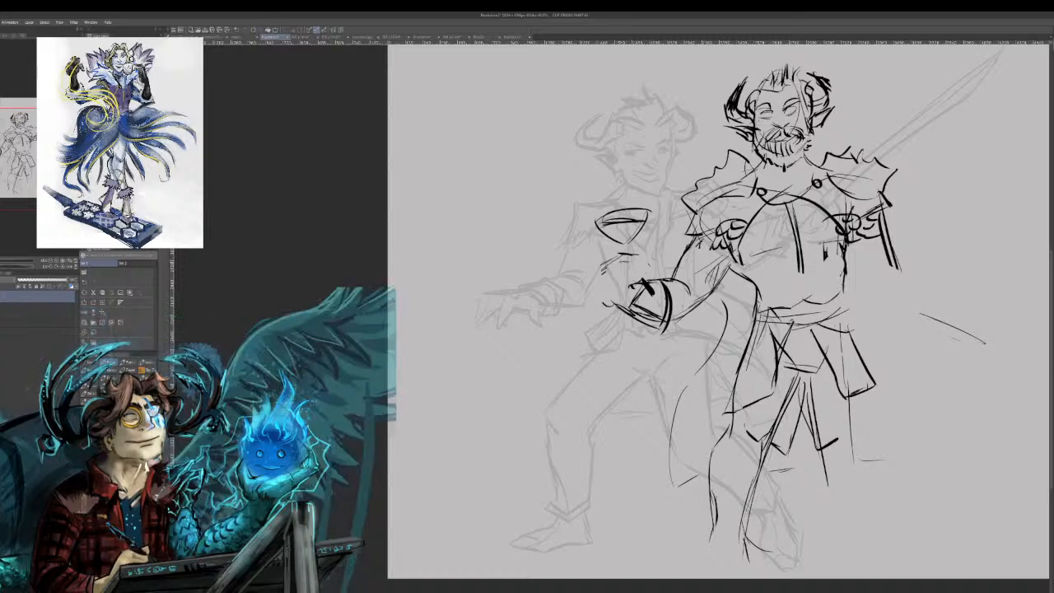
mouse_move(638, 258)
mouse_down()
mouse_move(625, 302)
mouse_move(594, 297)
mouse_move(609, 307)
mouse_up()
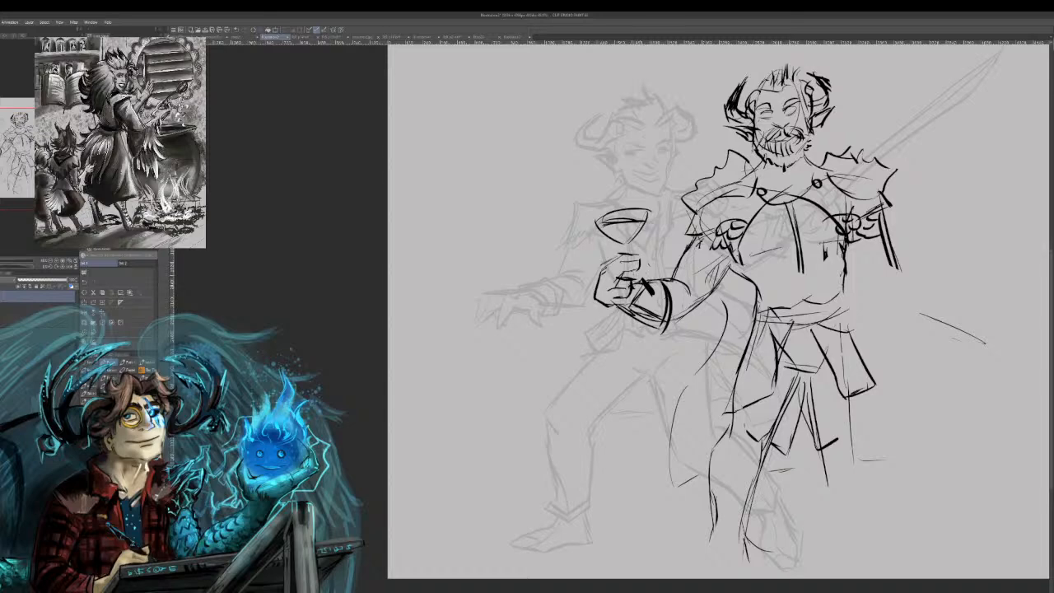
drag(634, 273, 638, 316)
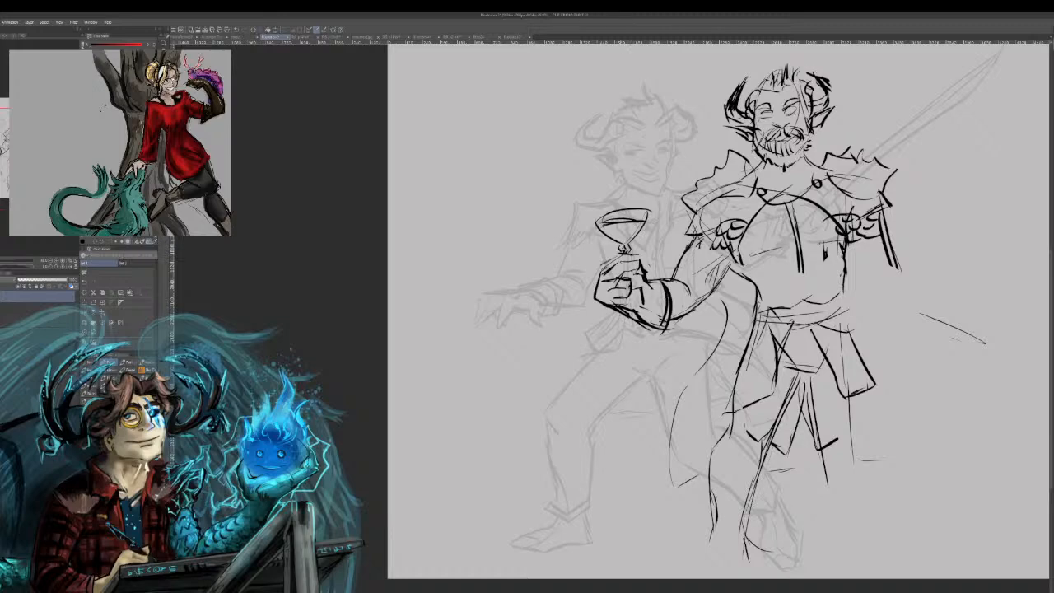
Strengthen the outline of the goblet's bowl and touch up the mouth area of the beard.
mouse_move(595, 221)
mouse_down()
mouse_move(649, 209)
mouse_move(618, 239)
mouse_move(626, 246)
mouse_up()
key(ctrl+z)
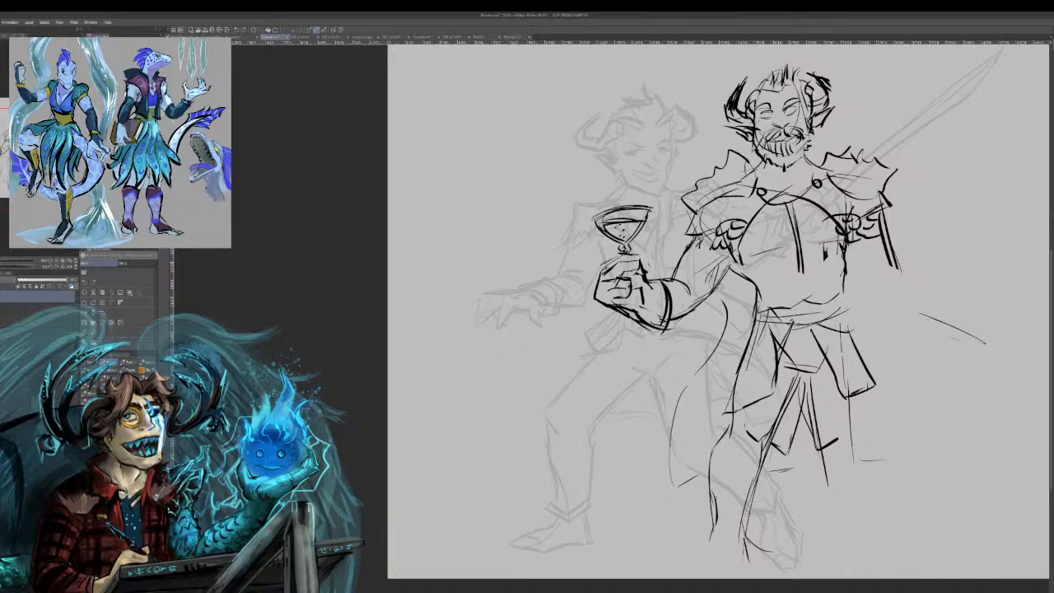
mouse_move(774, 142)
mouse_down()
mouse_move(787, 143)
mouse_move(778, 139)
mouse_up()
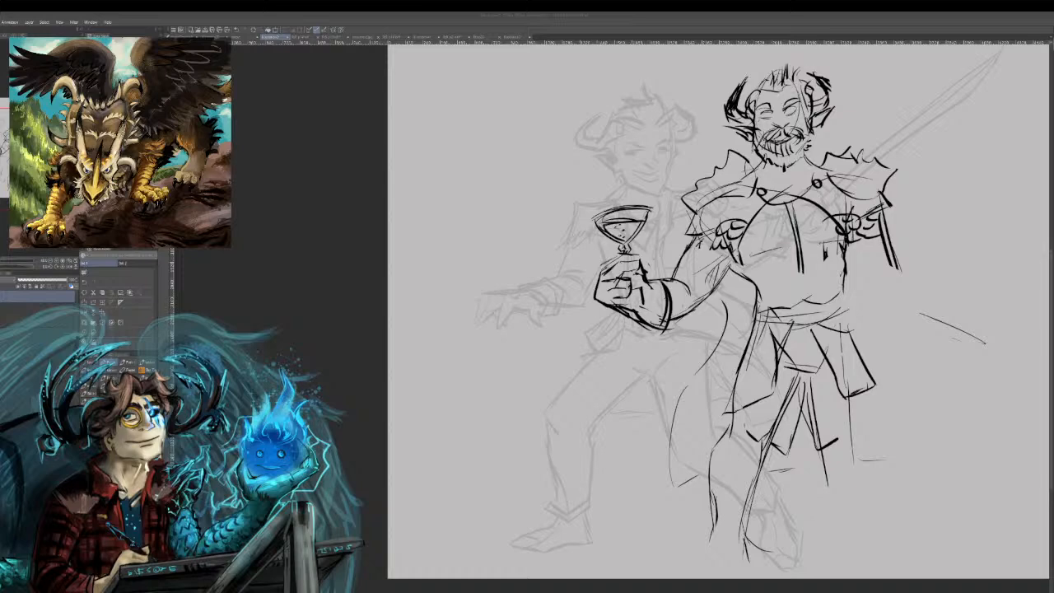
Sketch the boot on the man's right foot, replacing the knee-high cuff with a lower one at mid-shin.
mouse_move(714, 541)
mouse_down()
mouse_move(707, 574)
mouse_move(712, 534)
mouse_move(735, 576)
mouse_up()
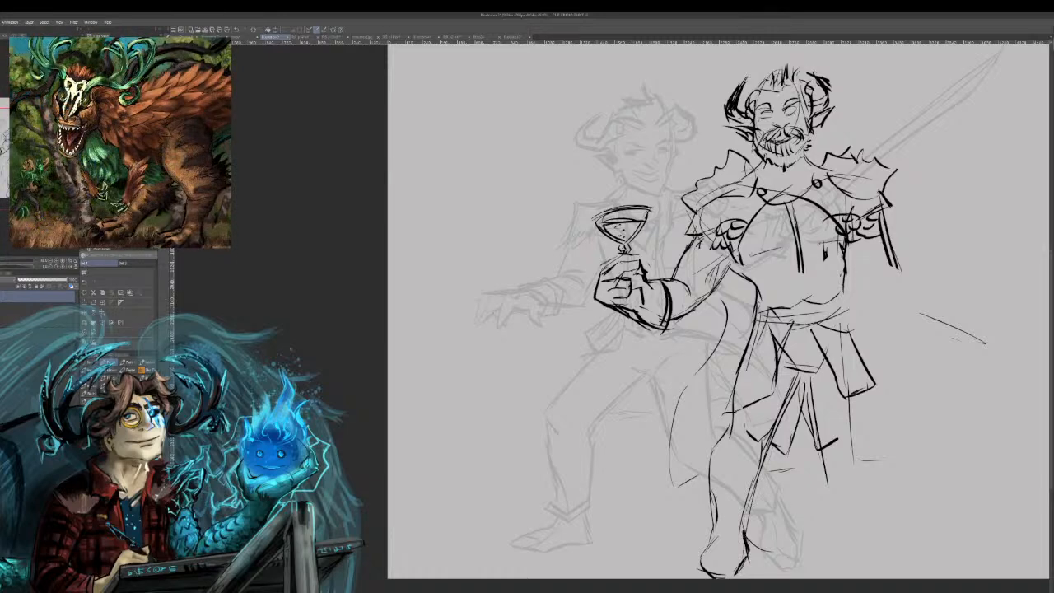
drag(743, 497, 748, 552)
mouse_move(700, 461)
mouse_down()
mouse_move(717, 515)
mouse_move(744, 455)
mouse_move(760, 464)
mouse_up()
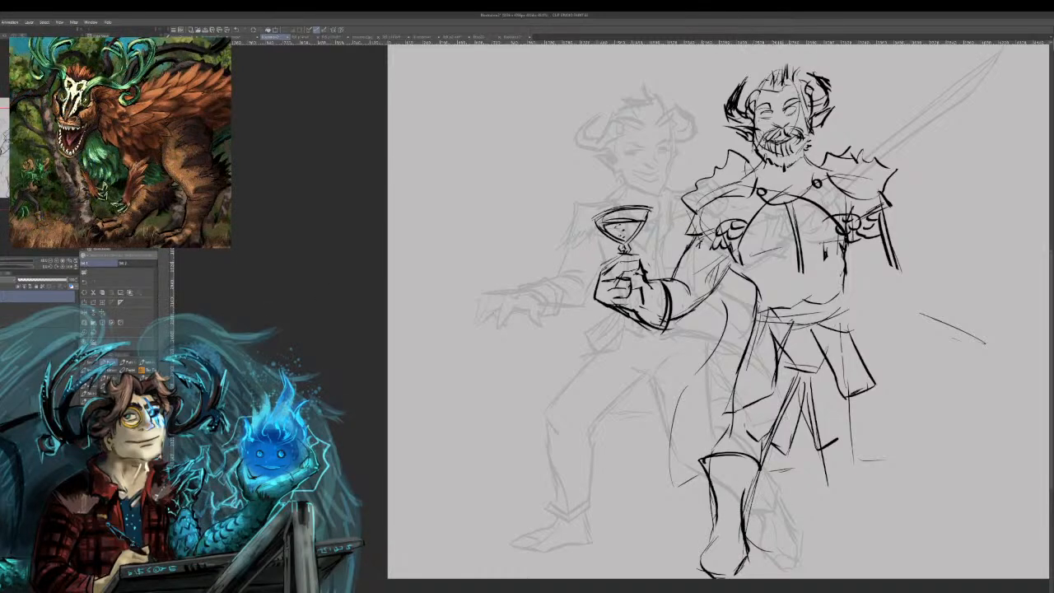
key(ctrl+z)
key(ctrl+z)
drag(702, 483, 714, 517)
mouse_move(703, 482)
mouse_down()
mouse_move(737, 495)
mouse_move(762, 484)
mouse_up()
drag(761, 486, 743, 537)
drag(753, 486, 746, 527)
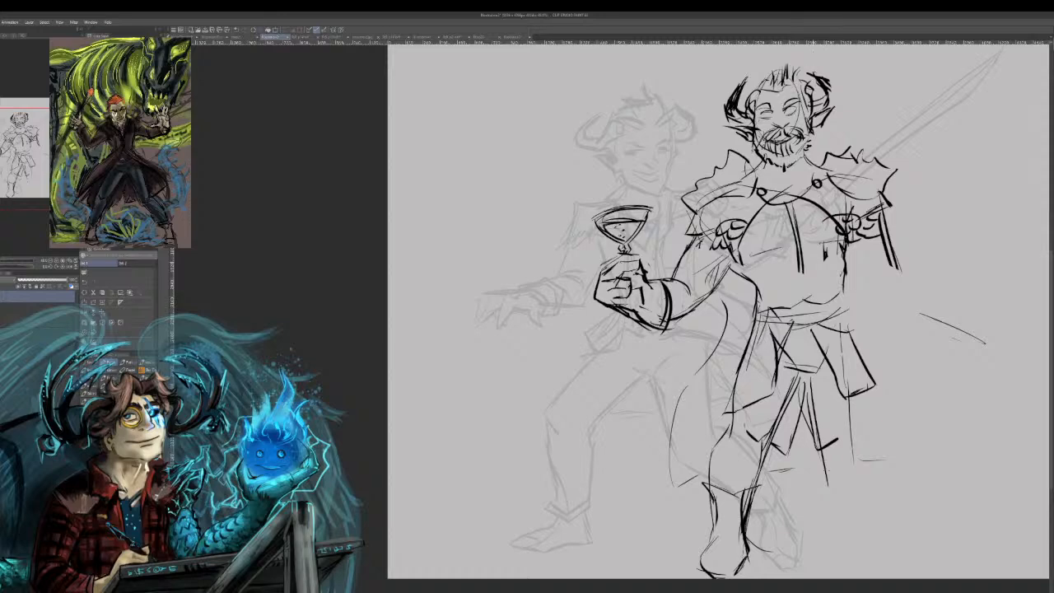
Sketch the matching boot on the man's left foot, pointing outwards, and connect its flared cuff to the leg.
mouse_move(836, 489)
mouse_down()
mouse_move(801, 492)
mouse_move(852, 479)
mouse_move(817, 535)
mouse_move(836, 553)
mouse_up()
mouse_move(844, 512)
mouse_down()
mouse_move(887, 562)
mouse_move(840, 566)
mouse_move(808, 553)
mouse_move(888, 567)
mouse_up()
drag(843, 536, 870, 540)
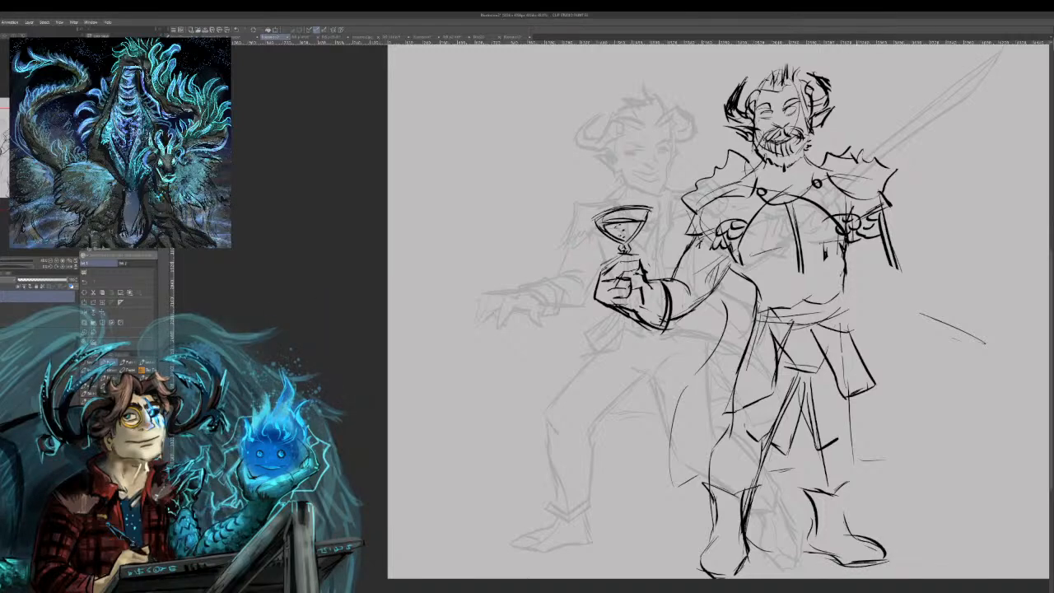
drag(847, 497, 852, 540)
mouse_move(832, 494)
mouse_down()
mouse_move(857, 476)
mouse_move(821, 492)
mouse_move(803, 477)
mouse_move(807, 434)
mouse_move(846, 484)
mouse_move(852, 467)
mouse_up()
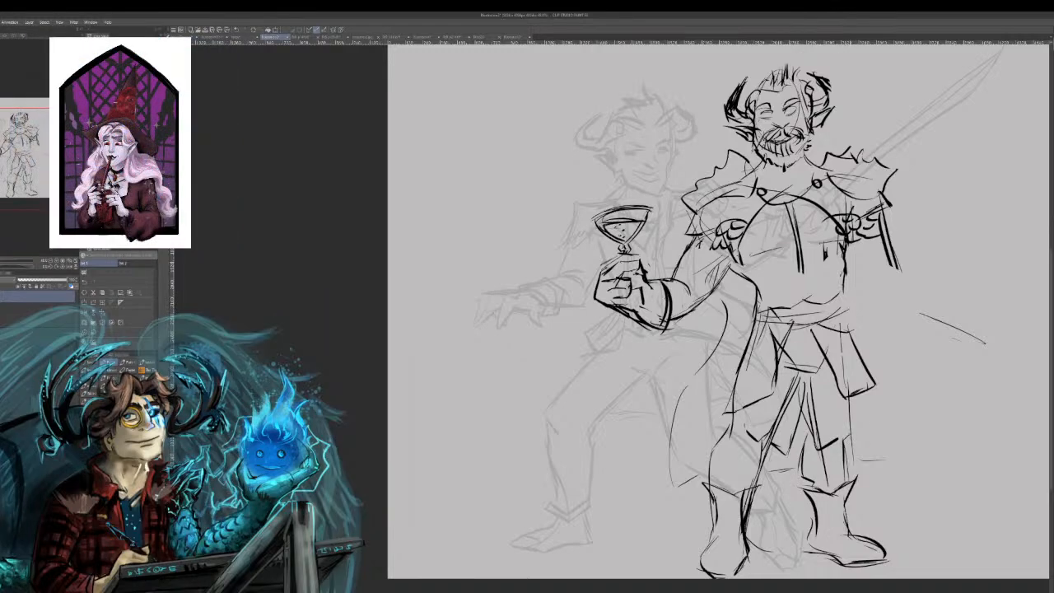
Redraw the edges of the cloth panels hanging between the man's thighs and the inner line of his left leg.
drag(842, 416, 848, 434)
mouse_move(835, 390)
mouse_down()
mouse_move(843, 417)
mouse_move(839, 408)
mouse_up()
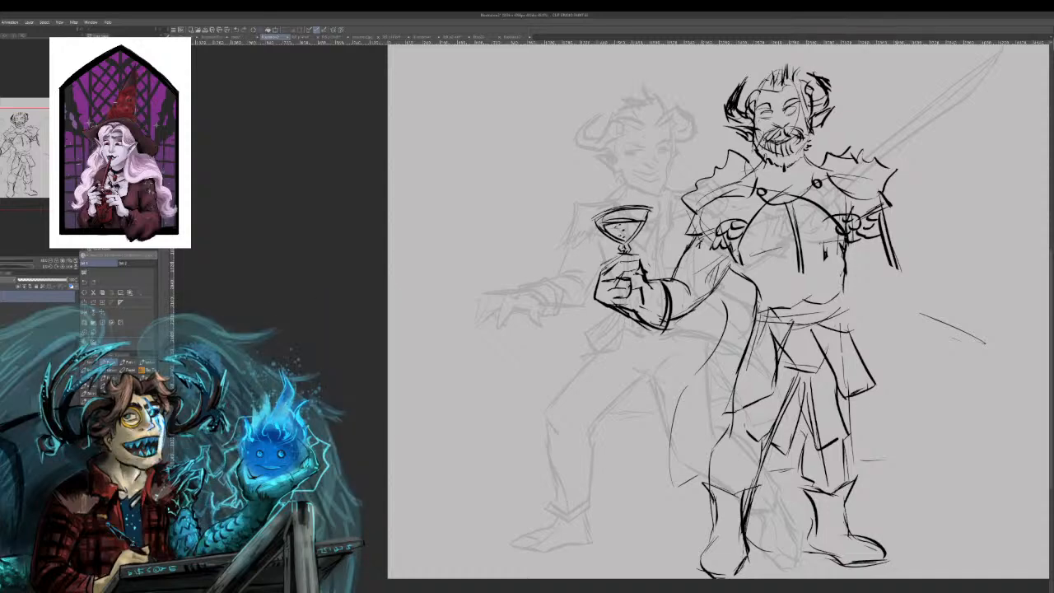
drag(802, 410, 808, 432)
drag(799, 405, 807, 433)
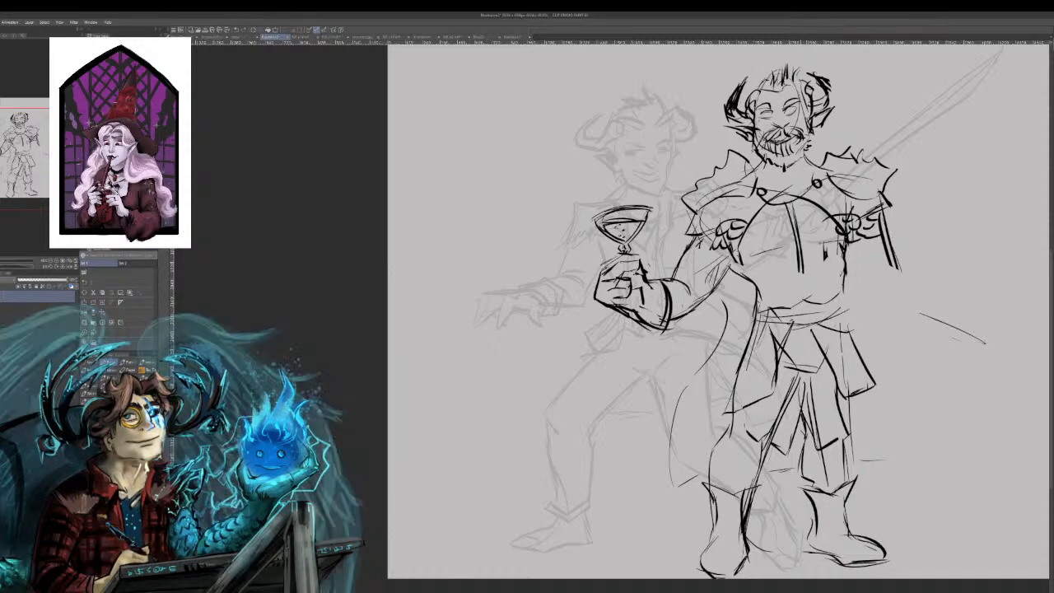
mouse_move(792, 391)
mouse_down()
mouse_move(805, 477)
mouse_move(820, 494)
mouse_up()
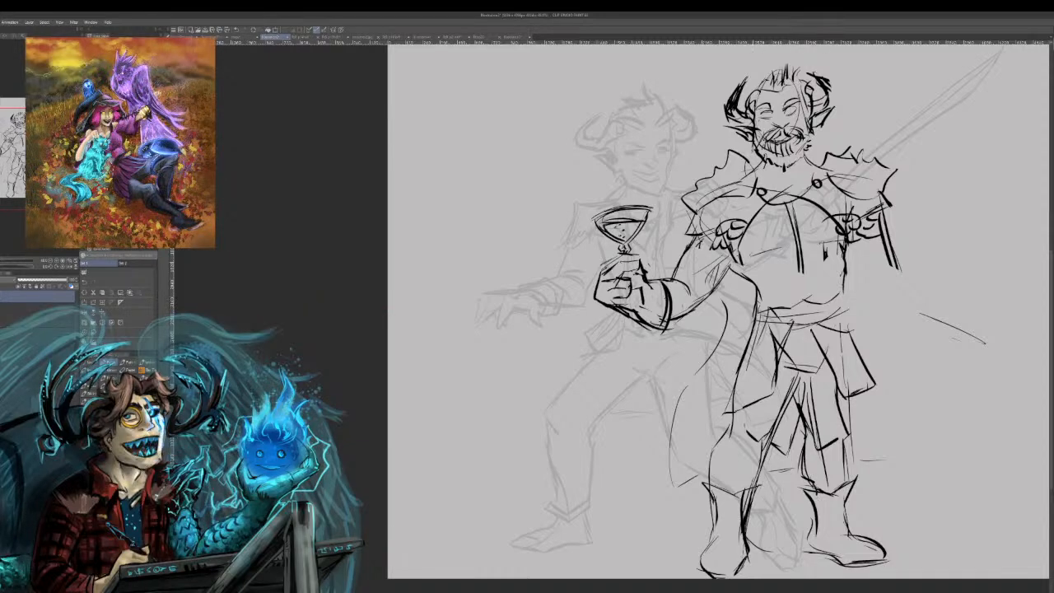
Define the man's right knee and calf, running both contours down into the boot's flared cuff.
mouse_move(755, 477)
mouse_down()
mouse_move(748, 492)
mouse_move(751, 480)
mouse_up()
mouse_move(767, 437)
mouse_down()
mouse_move(756, 471)
mouse_move(715, 488)
mouse_up()
drag(721, 440, 715, 488)
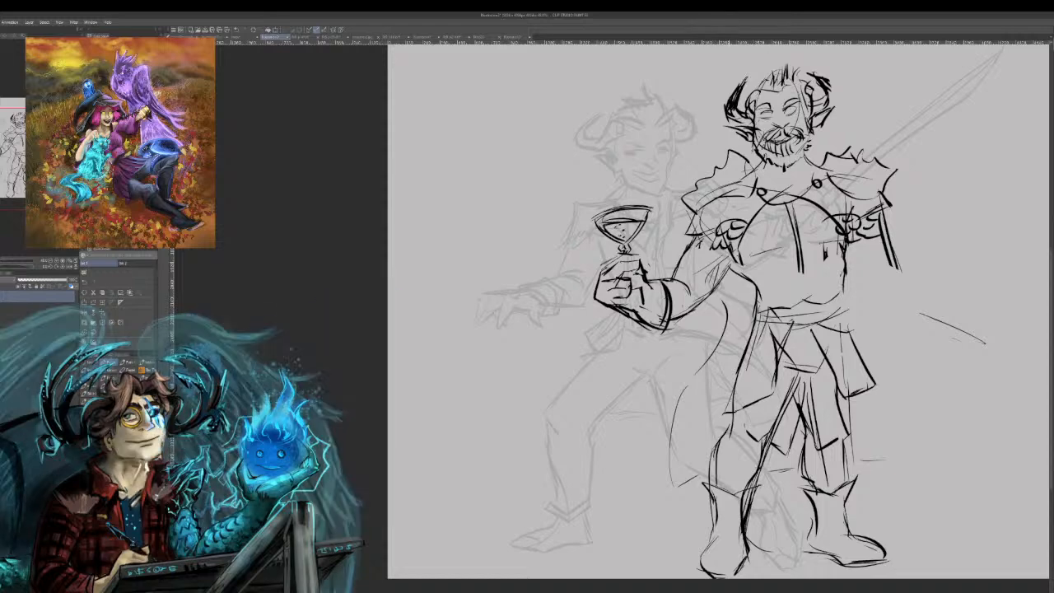
drag(731, 430, 713, 468)
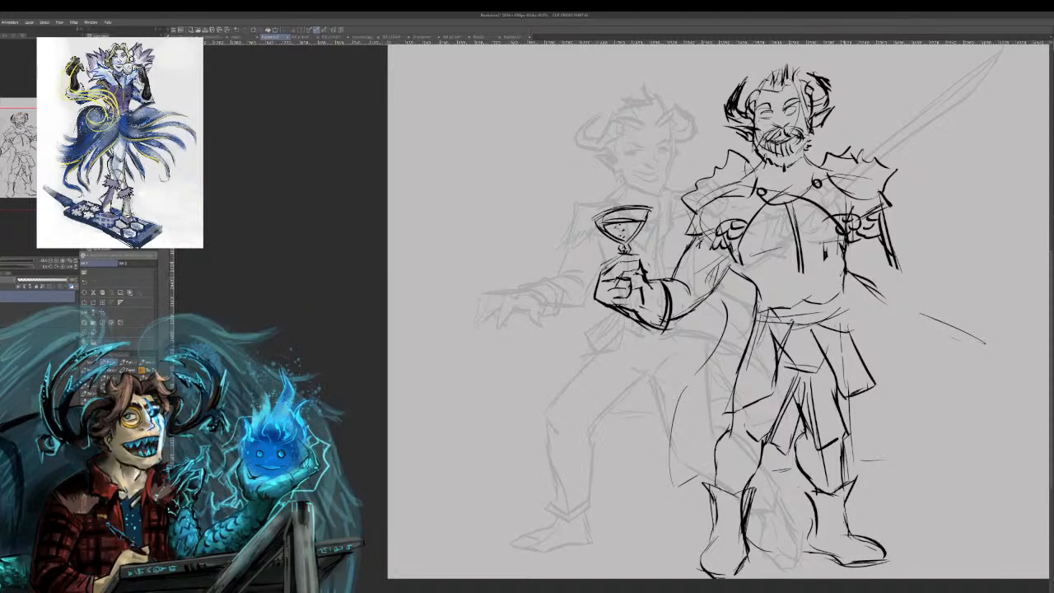
Try out a left arm hanging away from the body with a long line falling below the hand, and erase it.
mouse_move(889, 282)
mouse_down()
mouse_move(917, 288)
mouse_move(887, 323)
mouse_move(898, 318)
mouse_move(911, 334)
mouse_up()
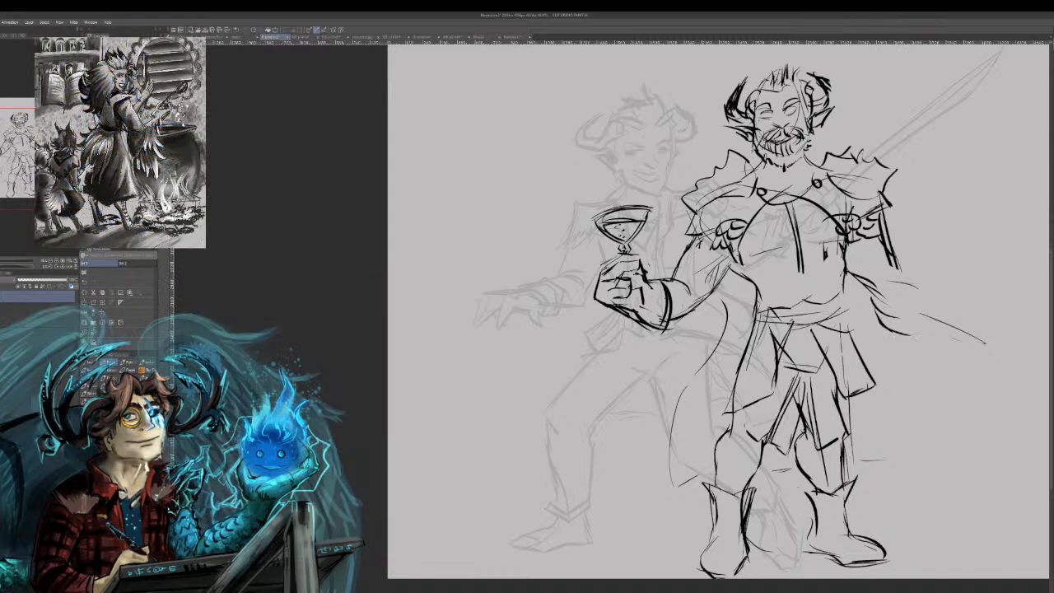
mouse_move(906, 275)
mouse_down()
mouse_move(926, 345)
mouse_move(949, 332)
mouse_move(962, 493)
mouse_up()
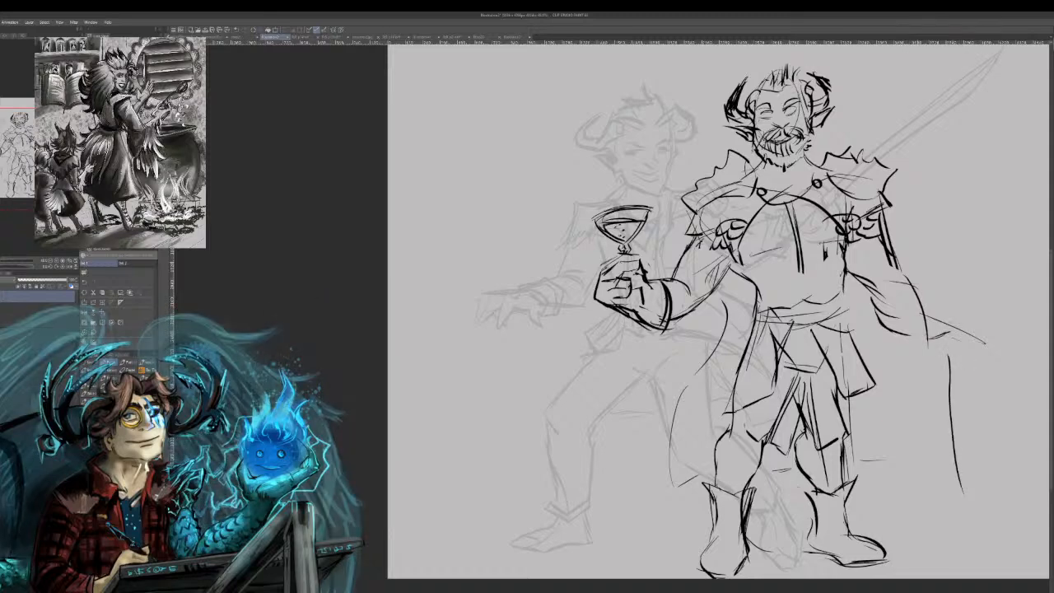
drag(892, 449, 686, 508)
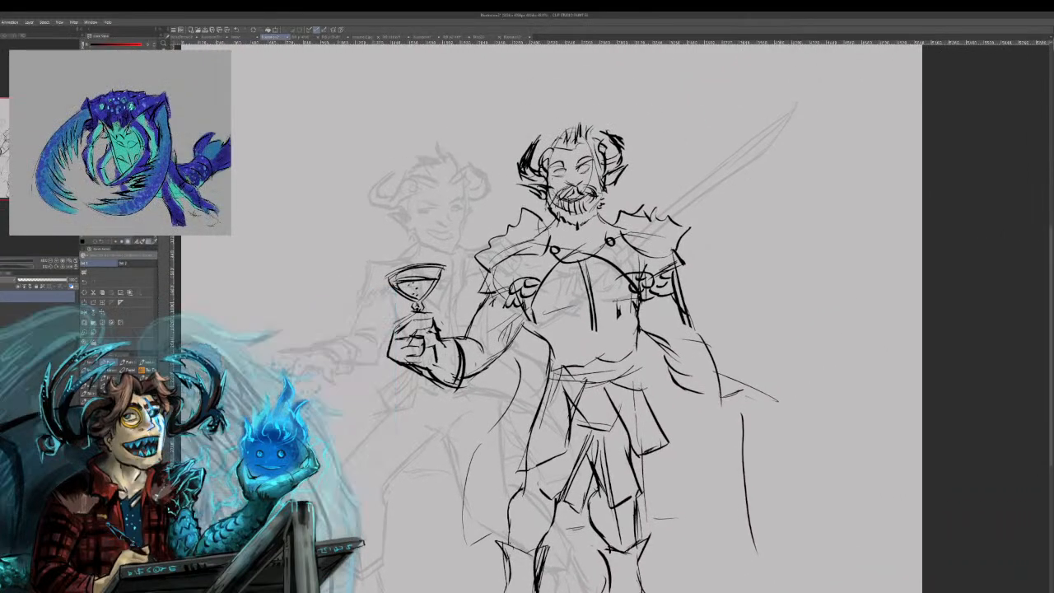
mouse_move(756, 551)
mouse_down()
mouse_move(773, 404)
mouse_move(757, 541)
mouse_move(755, 386)
mouse_move(676, 362)
mouse_up()
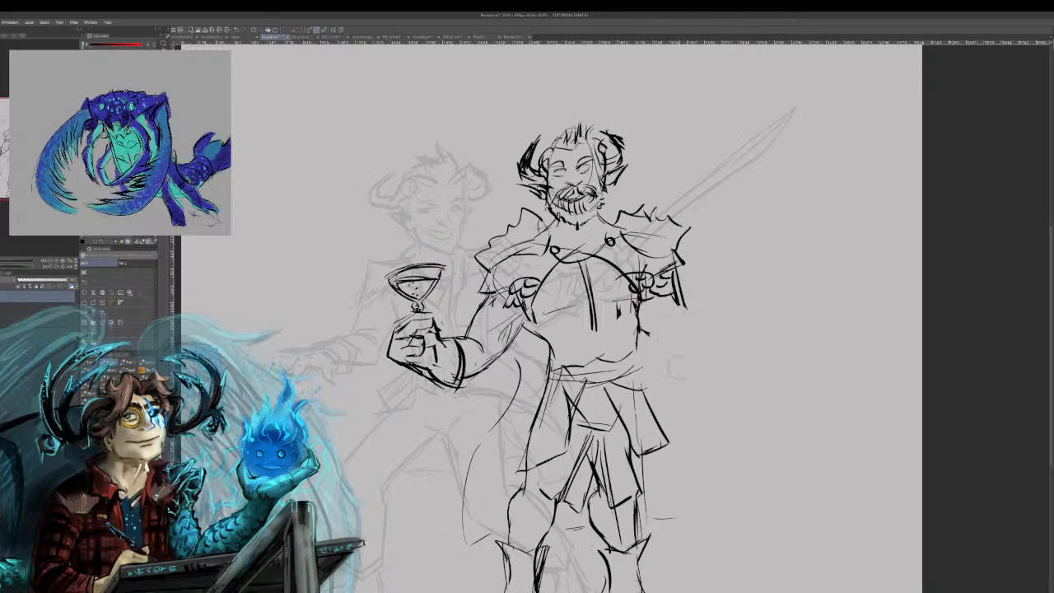
Try to sketch the left arm bent at the elbow, with the forearm and hand raised to shoulder height.
drag(677, 273, 700, 284)
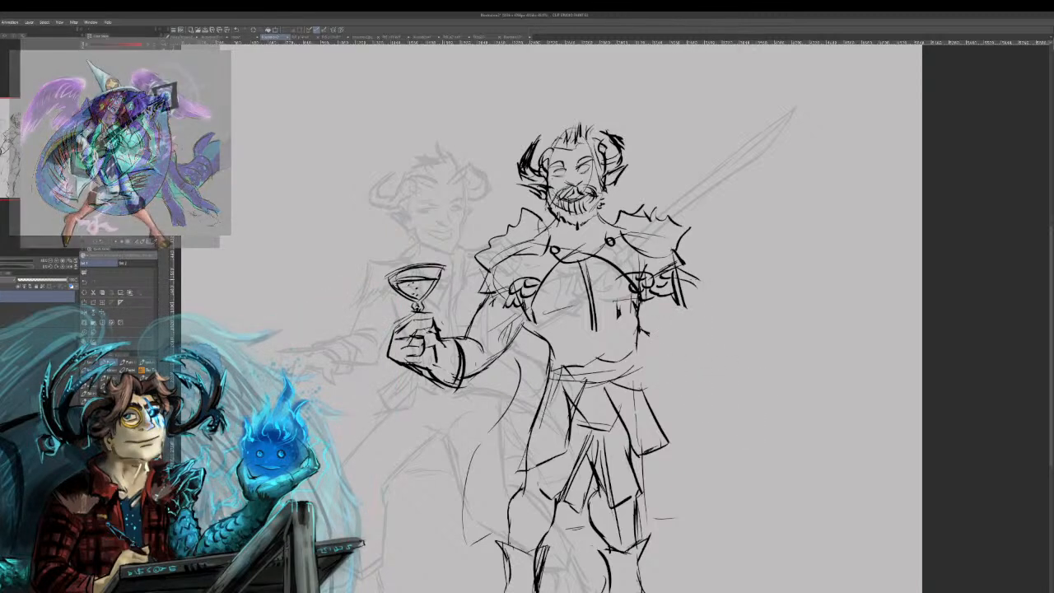
drag(664, 319, 712, 315)
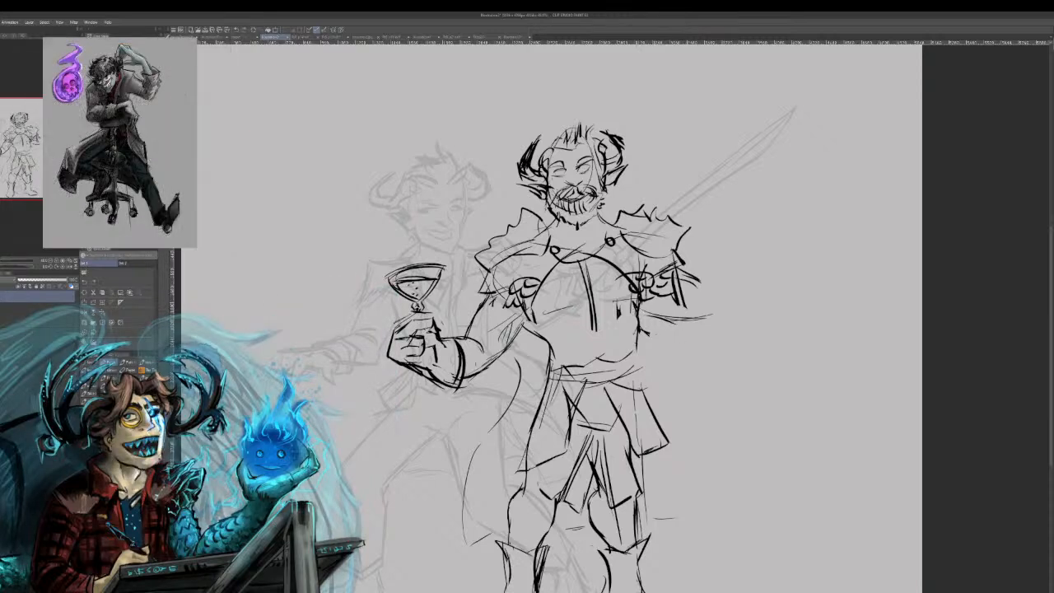
key(ctrl+z)
mouse_move(639, 308)
mouse_down()
mouse_move(717, 317)
mouse_move(755, 252)
mouse_up()
mouse_move(729, 303)
mouse_down()
mouse_move(753, 264)
mouse_move(737, 240)
mouse_move(757, 231)
mouse_move(723, 252)
mouse_move(741, 262)
mouse_up()
key(ctrl+z)
key(ctrl+z)
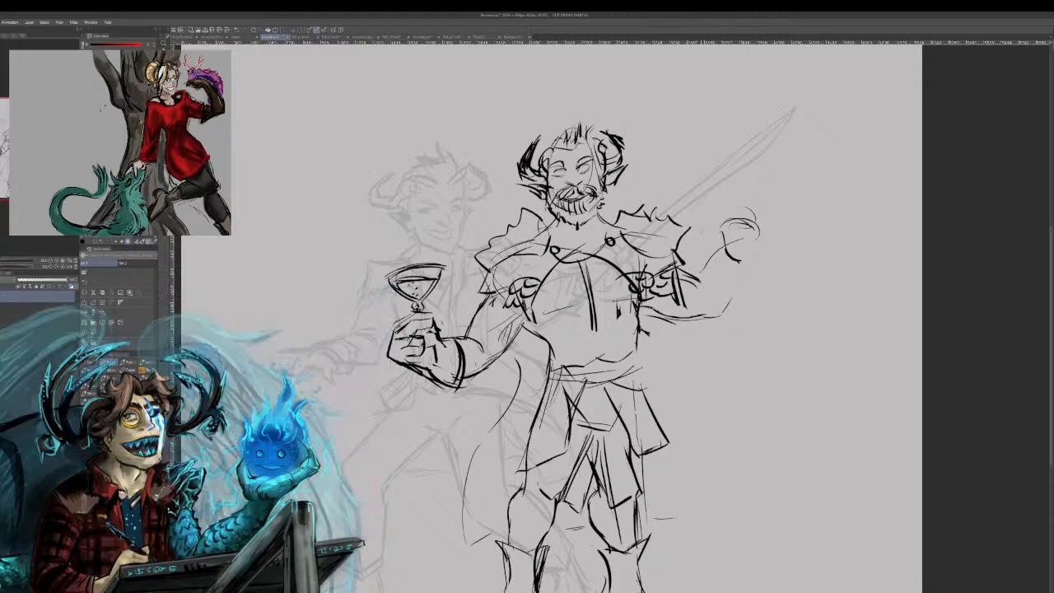
Try out long straight blade lines running from the raised left hand across to the left side of the man's neck.
drag(609, 192, 728, 202)
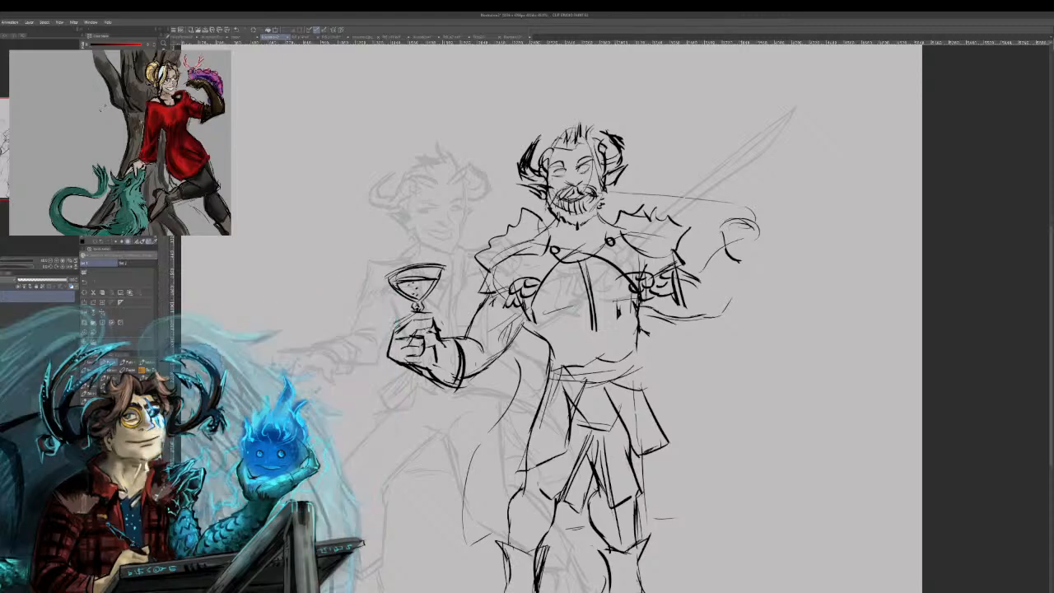
drag(614, 186, 700, 200)
key(ctrl+z)
key(ctrl+z)
drag(630, 180, 706, 192)
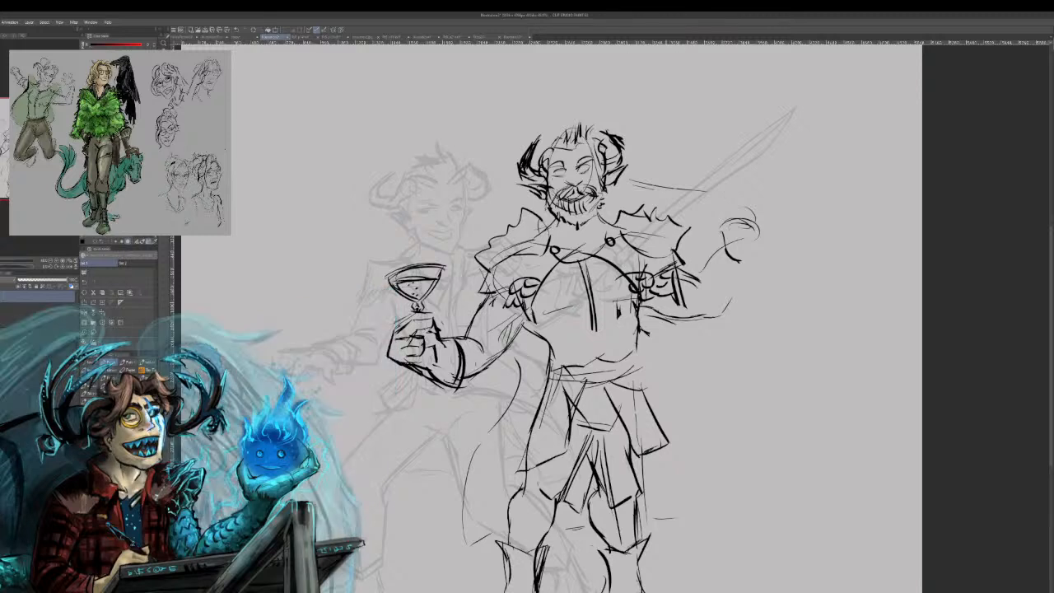
drag(633, 184, 705, 200)
drag(647, 216, 729, 241)
drag(610, 212, 700, 228)
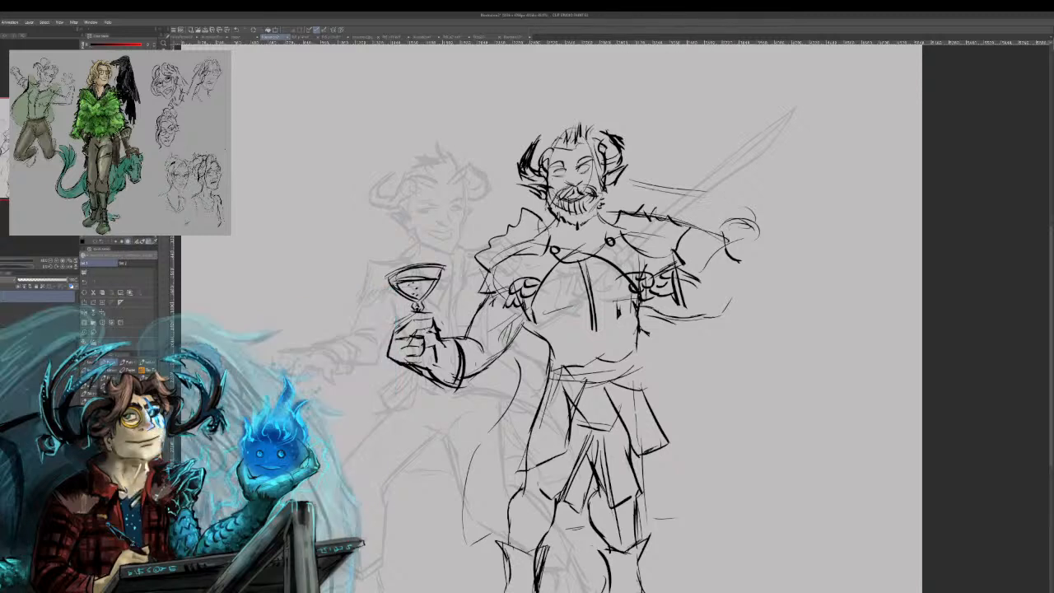
Undo the straight blade lines together with the raised left forearm and hand.
key(ctrl+z)
key(ctrl+z)
key(ctrl+z)
key(ctrl+z)
key(ctrl+z)
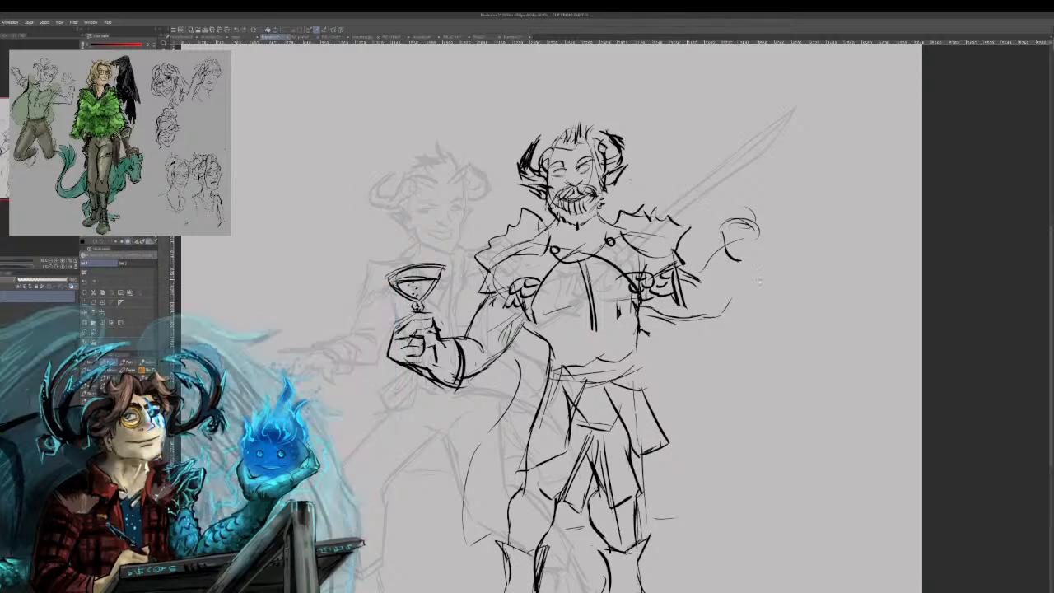
key(ctrl+z)
key(ctrl+z)
key(ctrl+z)
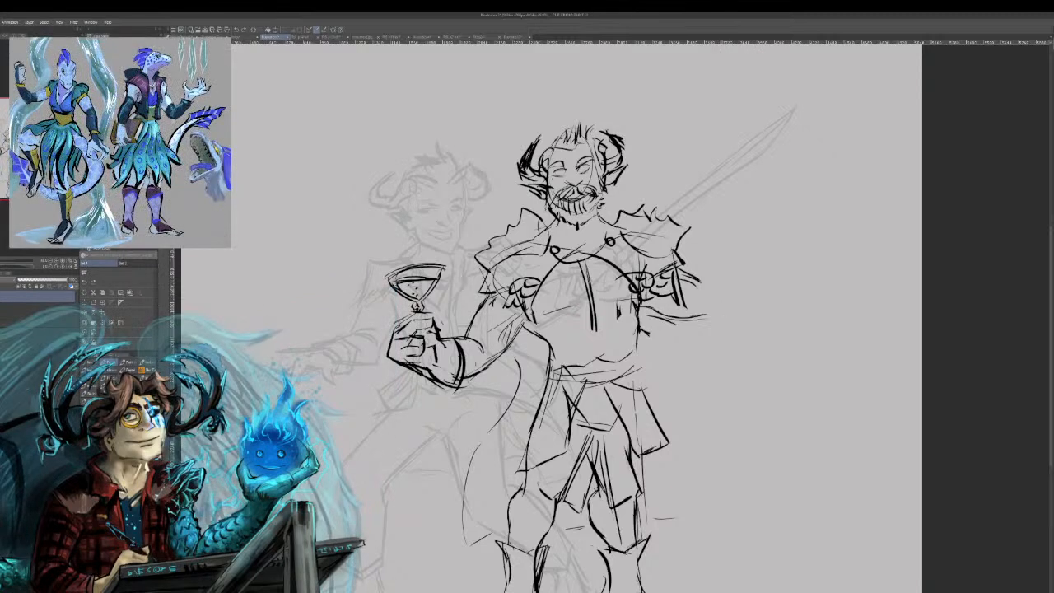
Try to sketch a rounded, banded form with a small knob and a curved base line beside the man's left forearm.
drag(700, 359, 745, 357)
mouse_move(694, 380)
mouse_down()
mouse_move(765, 376)
mouse_move(773, 365)
mouse_move(716, 377)
mouse_move(722, 371)
mouse_up()
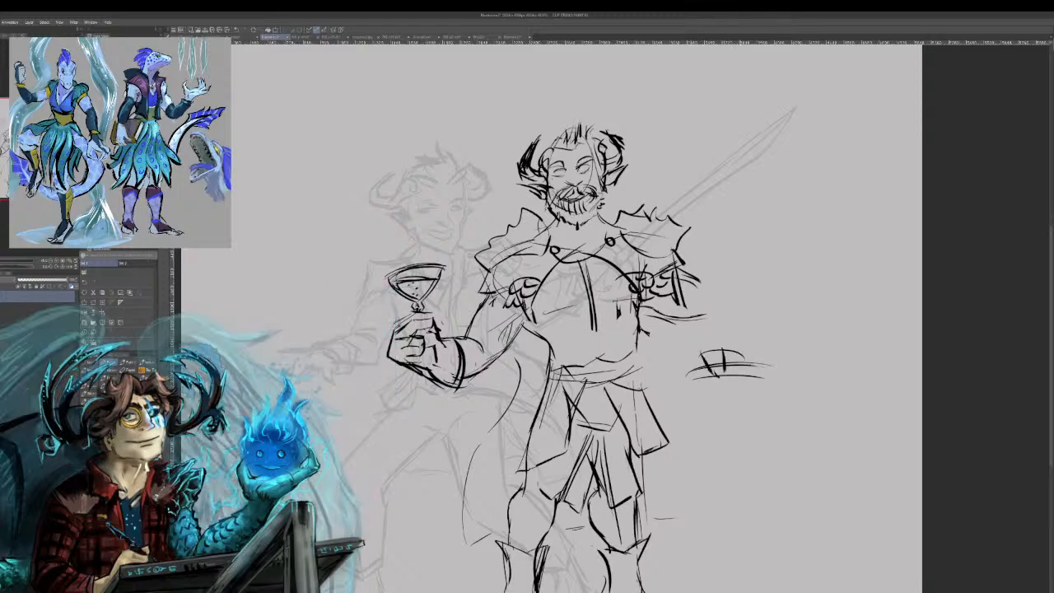
key(ctrl+z)
key(ctrl+z)
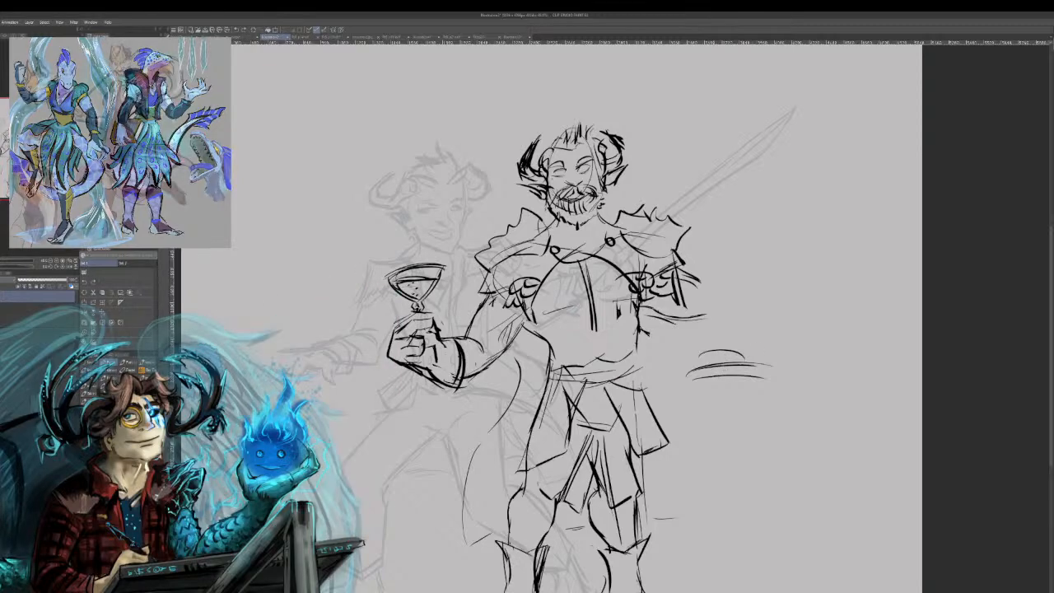
mouse_move(706, 354)
mouse_down()
mouse_move(756, 336)
mouse_move(724, 325)
mouse_move(750, 326)
mouse_up()
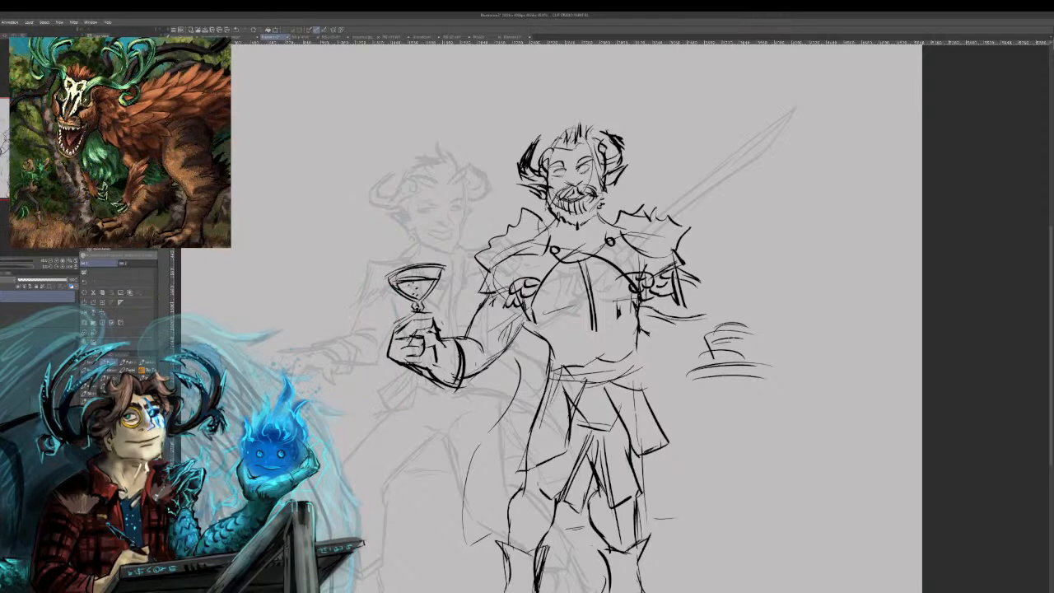
mouse_move(714, 315)
mouse_down()
mouse_move(731, 303)
mouse_move(733, 326)
mouse_up()
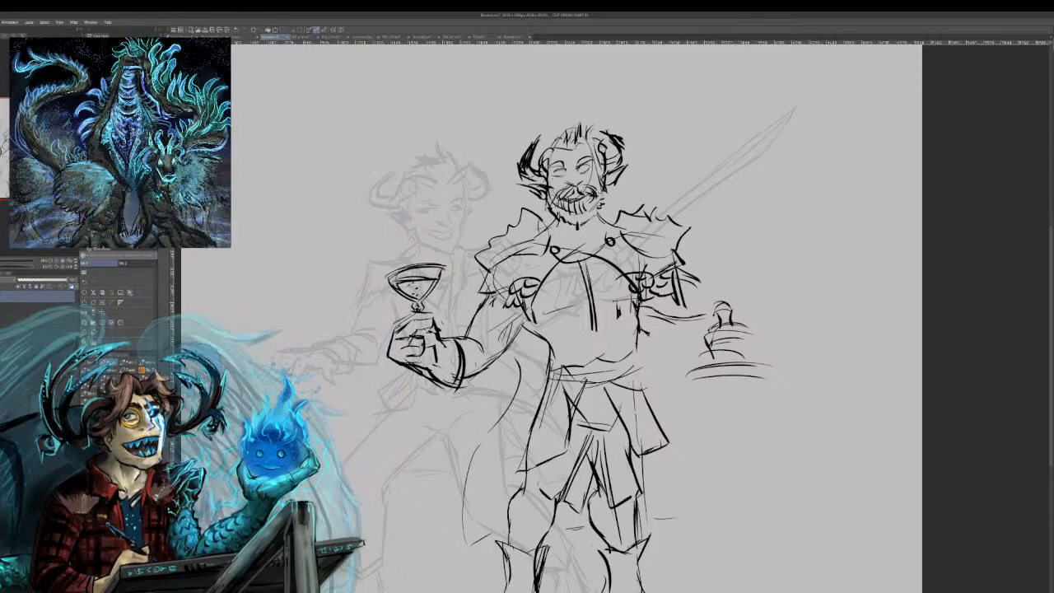
drag(747, 329, 762, 359)
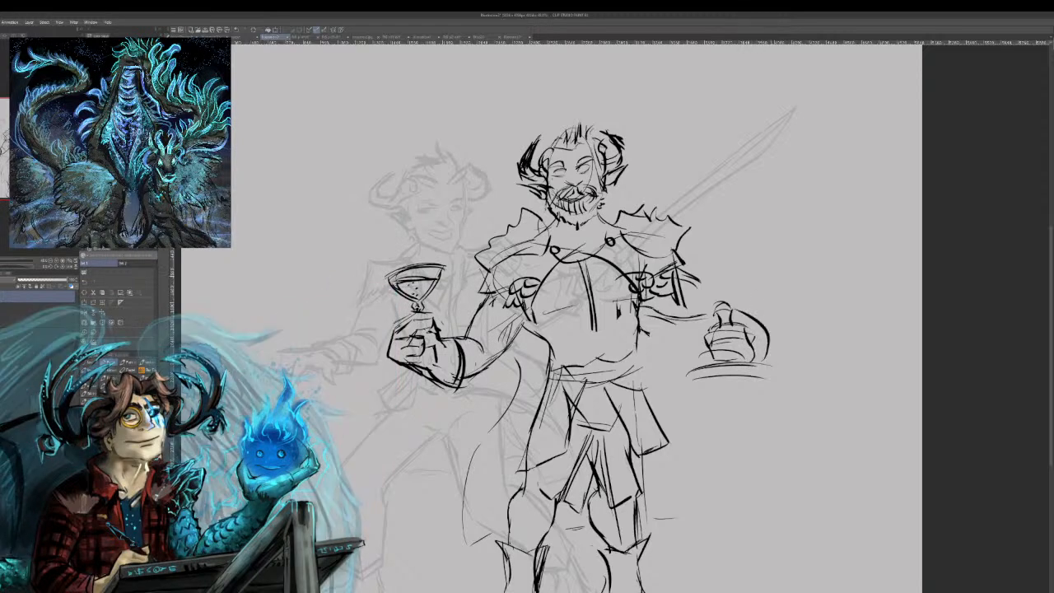
Undo the form's large outer curve, try short strokes on its inner side, and erase the form beside the left forearm.
key(ctrl+z)
drag(696, 344, 708, 354)
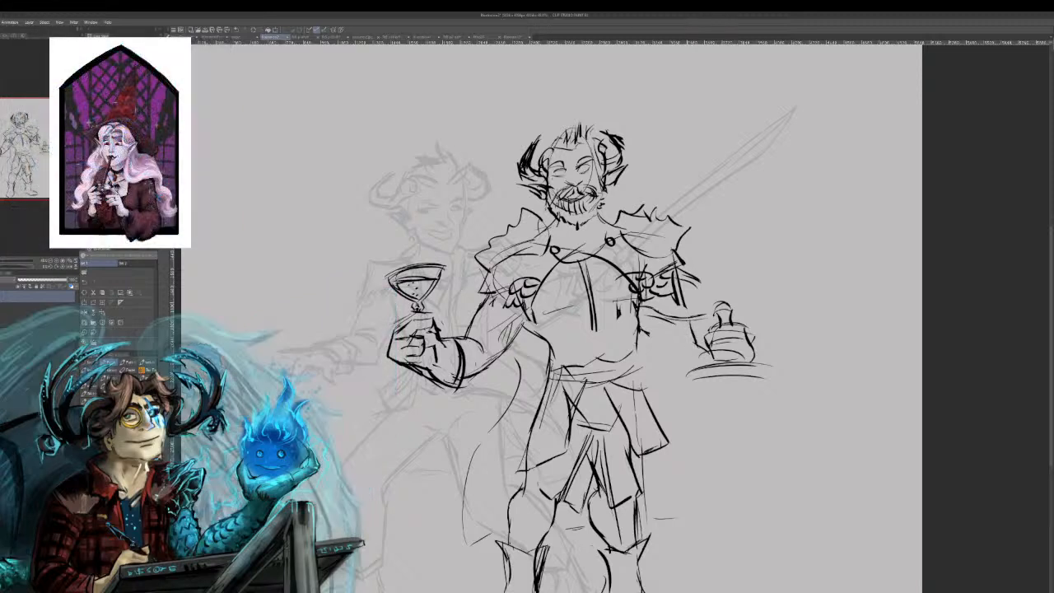
drag(688, 320, 707, 350)
drag(725, 348, 750, 329)
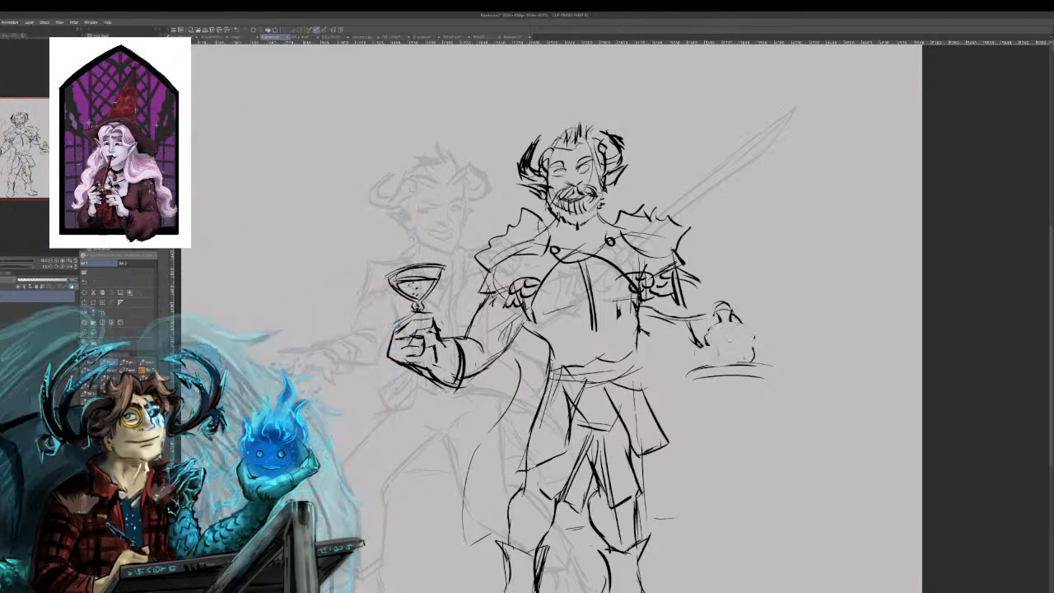
drag(699, 366, 689, 379)
mouse_move(731, 304)
mouse_down()
mouse_move(703, 319)
mouse_move(741, 323)
mouse_up()
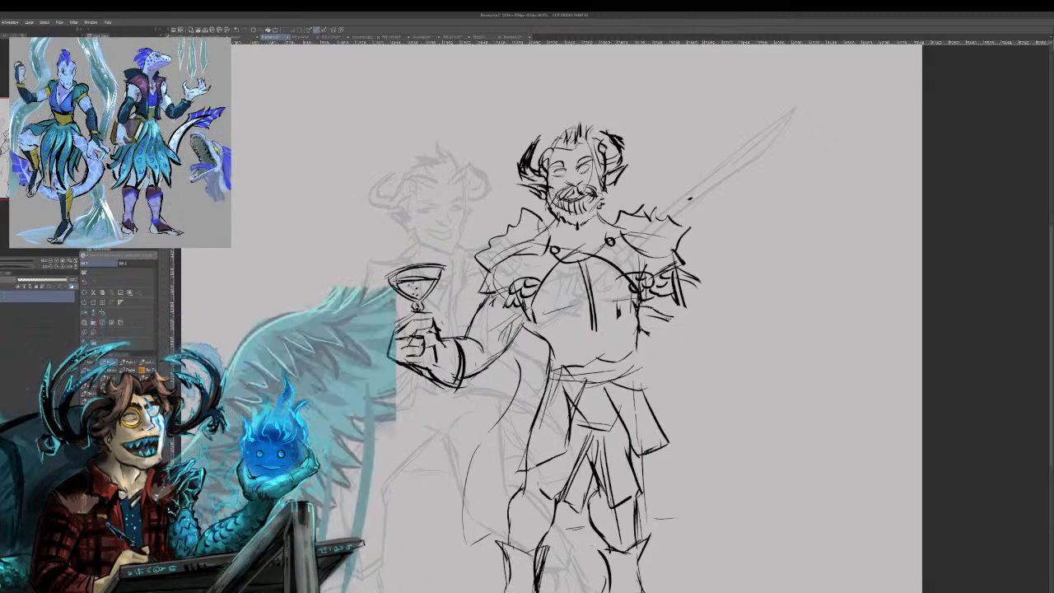
Try to redraw the left arm hanging down at the man's side with the hand near the hip, and erase it.
drag(697, 319, 723, 327)
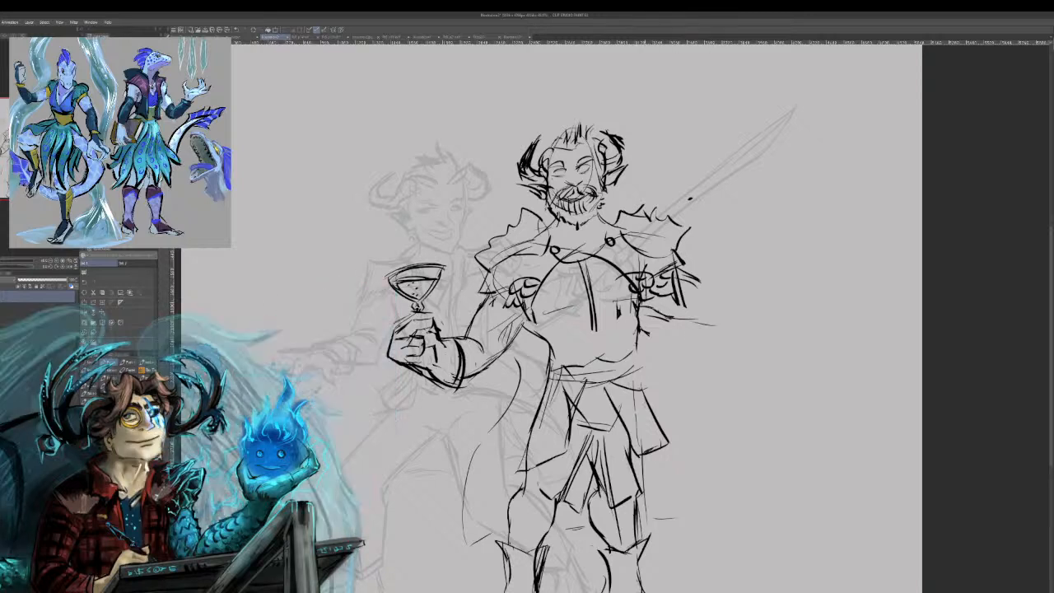
mouse_move(692, 277)
mouse_down()
mouse_move(657, 339)
mouse_move(690, 311)
mouse_move(678, 404)
mouse_move(656, 352)
mouse_move(673, 373)
mouse_move(690, 327)
mouse_move(693, 391)
mouse_up()
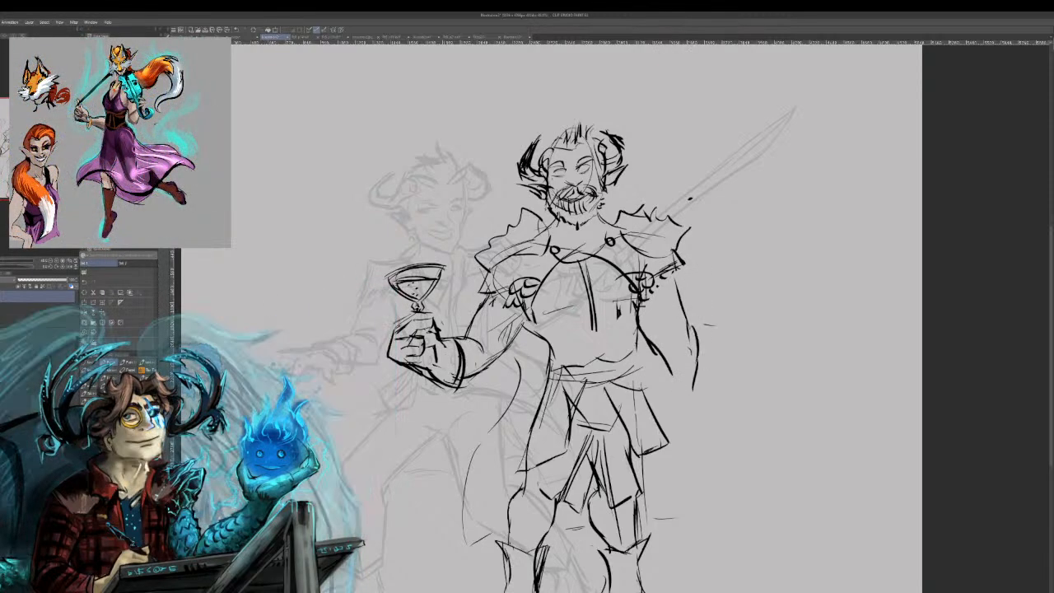
mouse_move(659, 356)
mouse_down()
mouse_move(689, 409)
mouse_move(729, 388)
mouse_move(744, 401)
mouse_up()
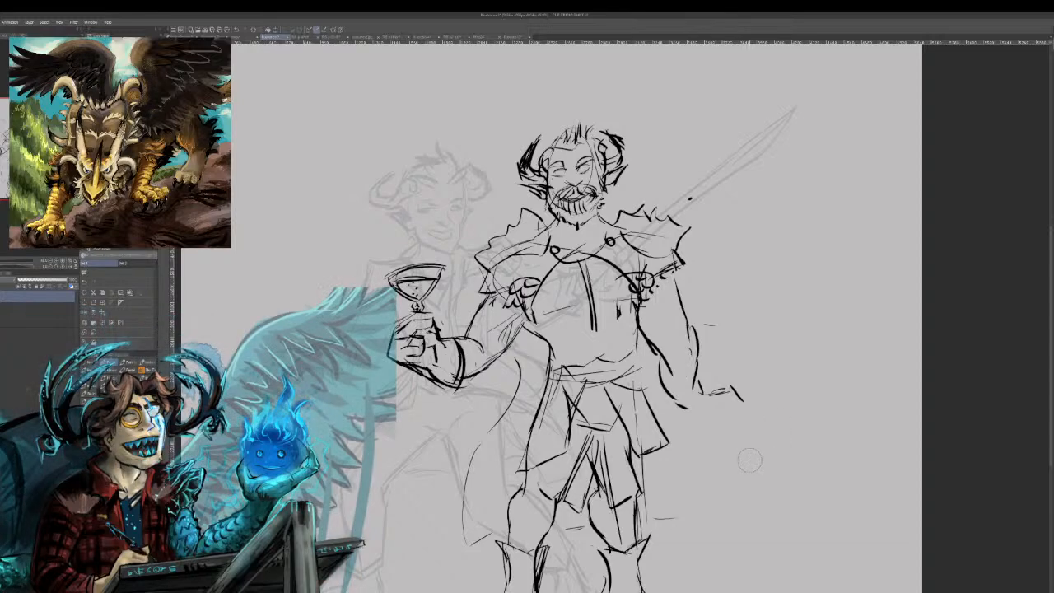
mouse_move(736, 385)
mouse_down()
mouse_move(685, 403)
mouse_move(690, 328)
mouse_move(653, 361)
mouse_up()
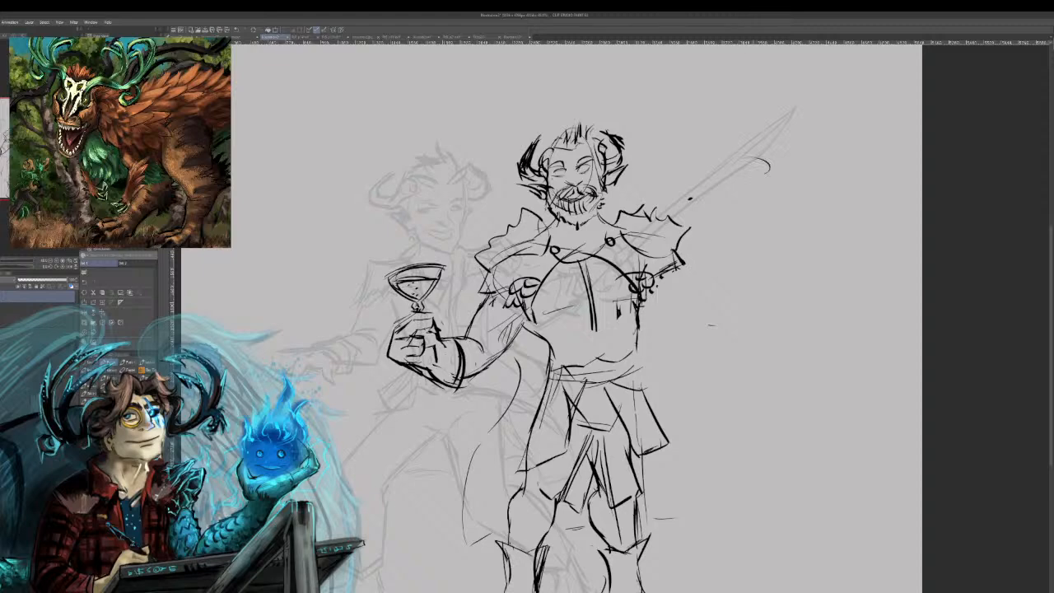
Sketch a long, slightly curved sabre blade sweeping above the man's head from a small round hilt beyond his left shoulder.
drag(580, 69, 753, 160)
drag(540, 66, 756, 161)
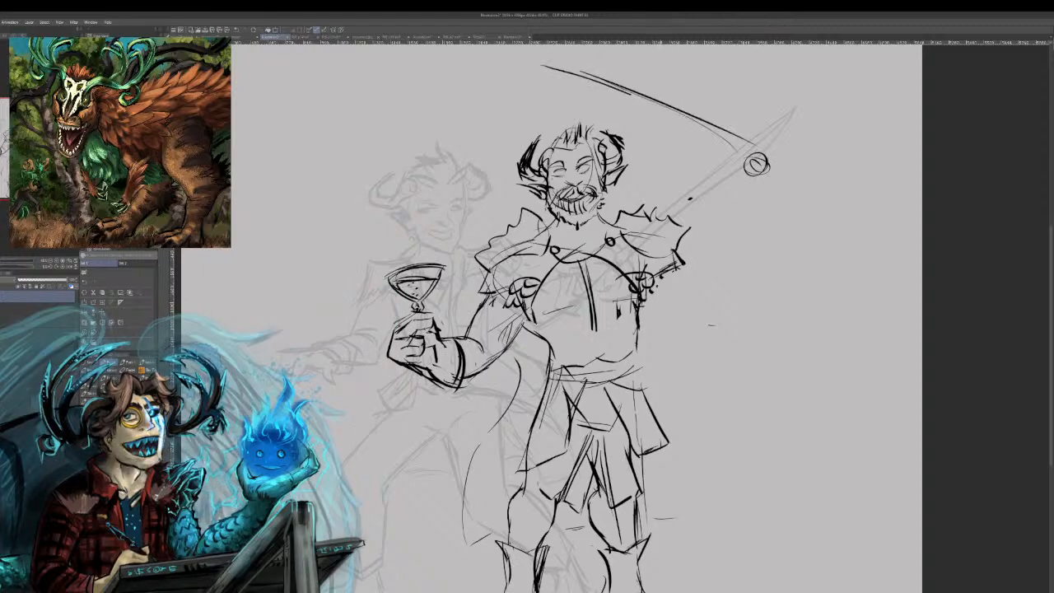
drag(629, 94, 756, 161)
mouse_move(486, 70)
mouse_down()
mouse_move(756, 165)
mouse_move(535, 64)
mouse_move(626, 87)
mouse_up()
Rough in a round left fist at the sabre's hilt and a raised, bent left arm joining it to the shoulder armour.
mouse_move(735, 188)
mouse_down()
mouse_move(792, 175)
mouse_move(751, 185)
mouse_move(751, 224)
mouse_move(789, 206)
mouse_move(758, 287)
mouse_up()
mouse_move(751, 206)
mouse_down()
mouse_move(719, 257)
mouse_move(653, 293)
mouse_move(649, 315)
mouse_move(717, 281)
mouse_up()
mouse_move(685, 240)
mouse_down()
mouse_move(718, 244)
mouse_move(711, 248)
mouse_up()
mouse_move(760, 211)
mouse_down()
mouse_move(735, 231)
mouse_move(745, 276)
mouse_up()
drag(737, 273, 665, 299)
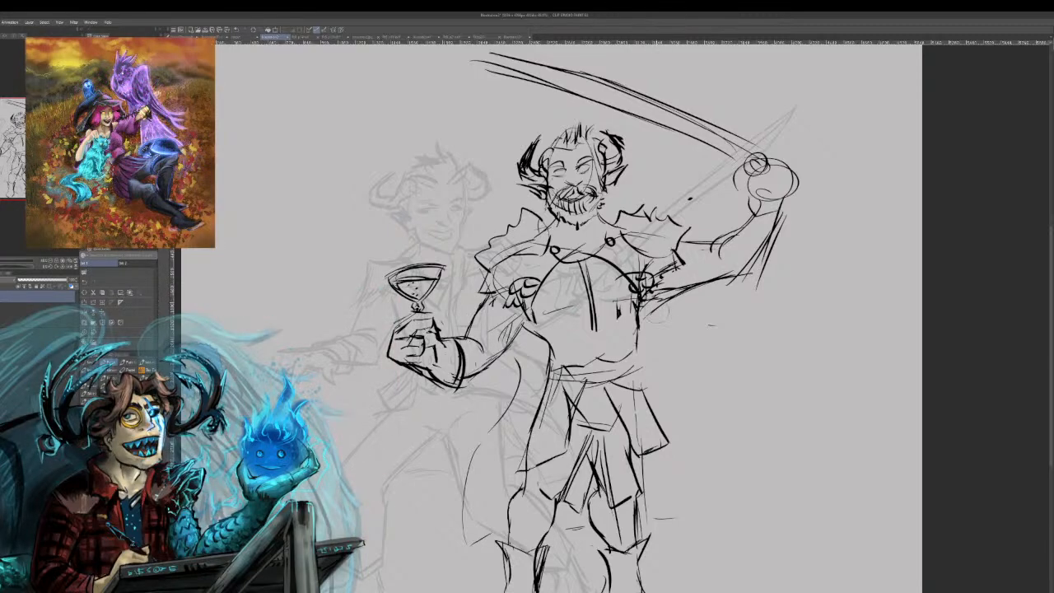
Erase the rough elbow and forearm lines and redraw the raised left arm with smooth curves up to the wrist.
mouse_move(717, 282)
mouse_down()
mouse_move(760, 267)
mouse_move(780, 220)
mouse_move(712, 247)
mouse_up()
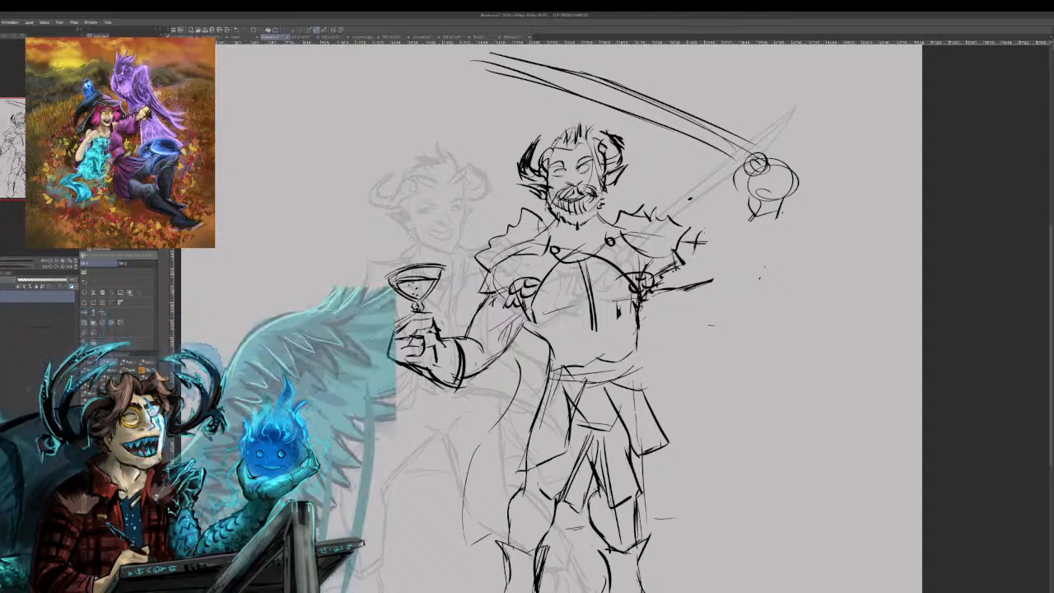
mouse_move(698, 236)
mouse_down()
mouse_move(758, 209)
mouse_move(760, 250)
mouse_up()
drag(702, 286, 760, 251)
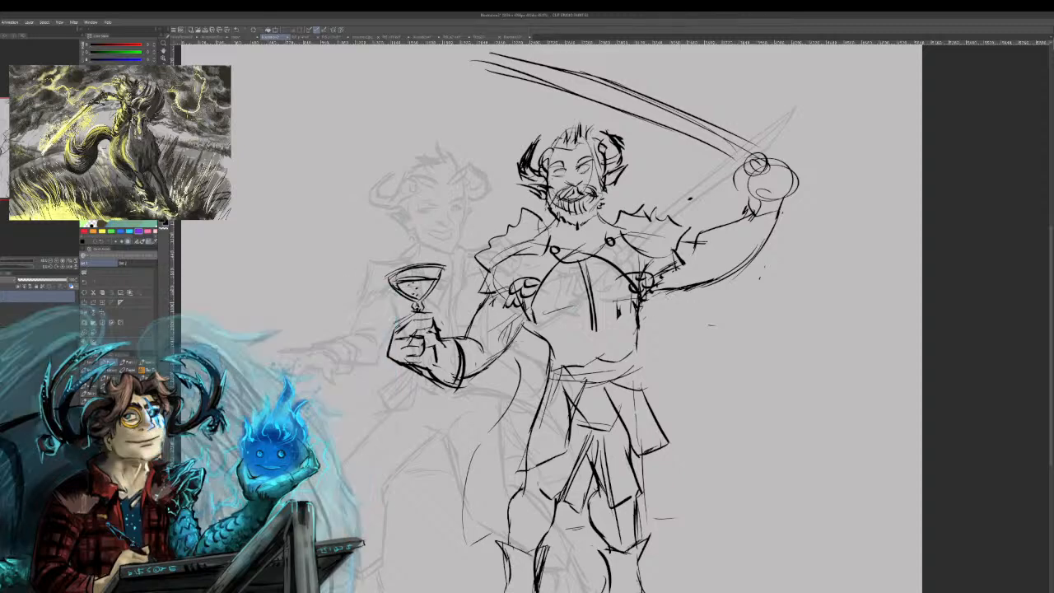
Reinforce the right upper arm's contours and add finger lines to the left fist gripping the sabre.
drag(529, 315, 495, 368)
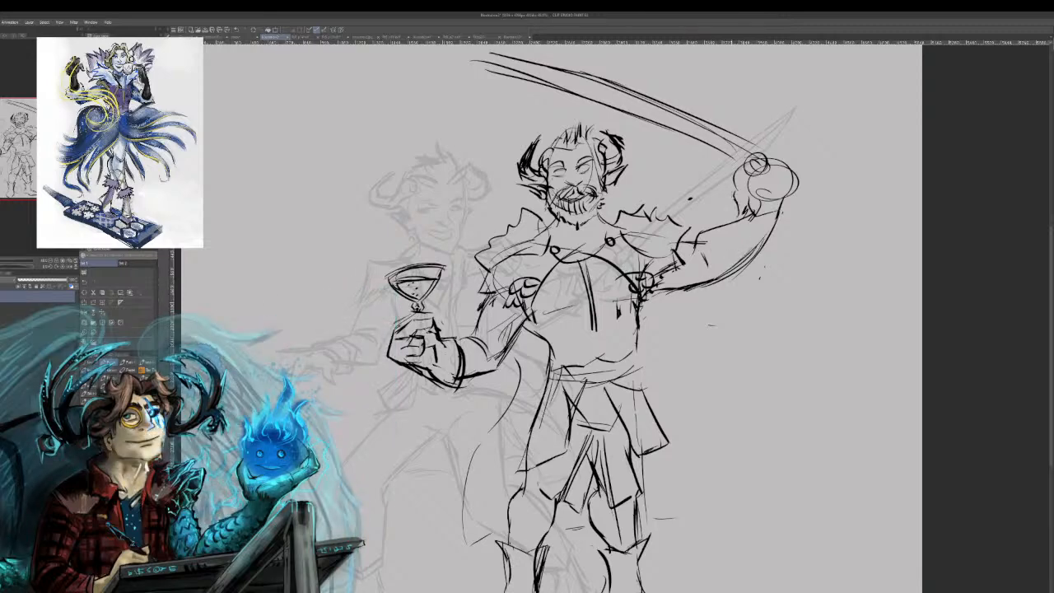
mouse_move(734, 172)
mouse_down()
mouse_move(736, 196)
mouse_move(762, 194)
mouse_move(754, 173)
mouse_move(783, 165)
mouse_move(753, 182)
mouse_move(789, 186)
mouse_up()
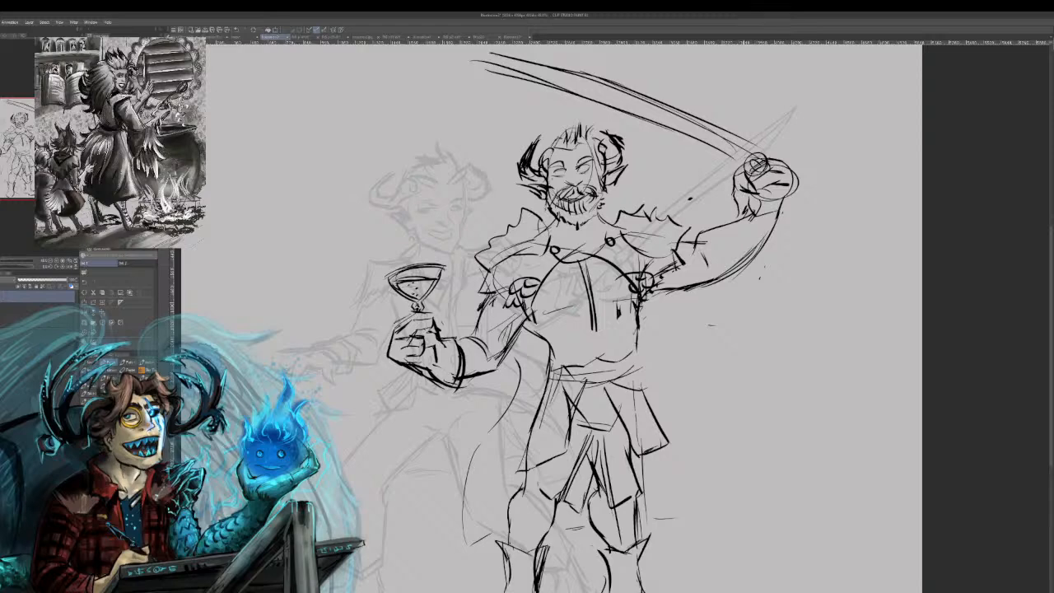
Erase the round hilt circle and draw a curved crossguard with curled ends above the left fist.
drag(753, 157, 767, 160)
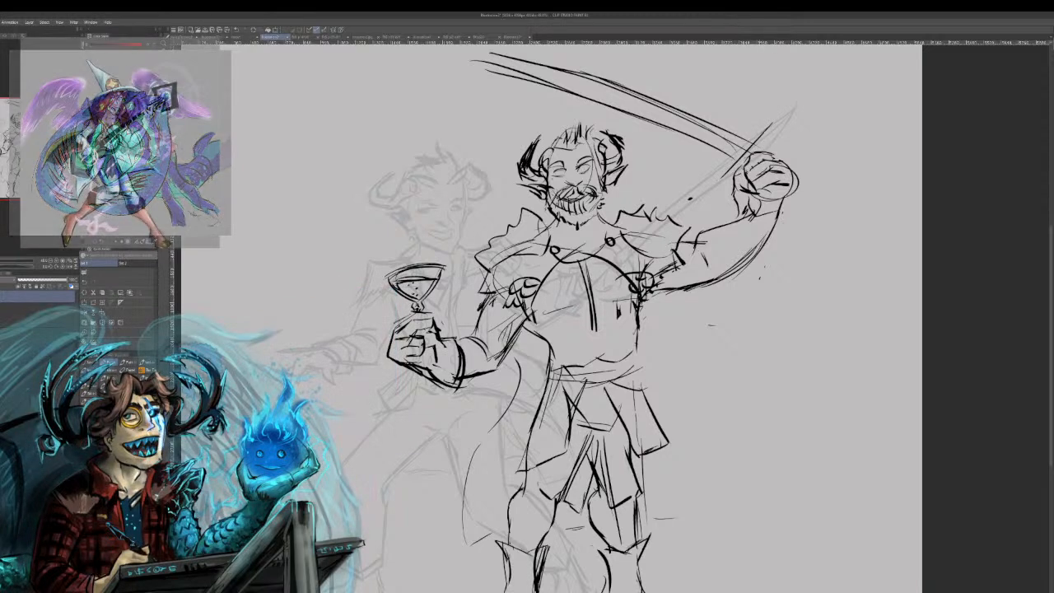
mouse_move(766, 110)
mouse_down()
mouse_move(753, 142)
mouse_move(700, 185)
mouse_up()
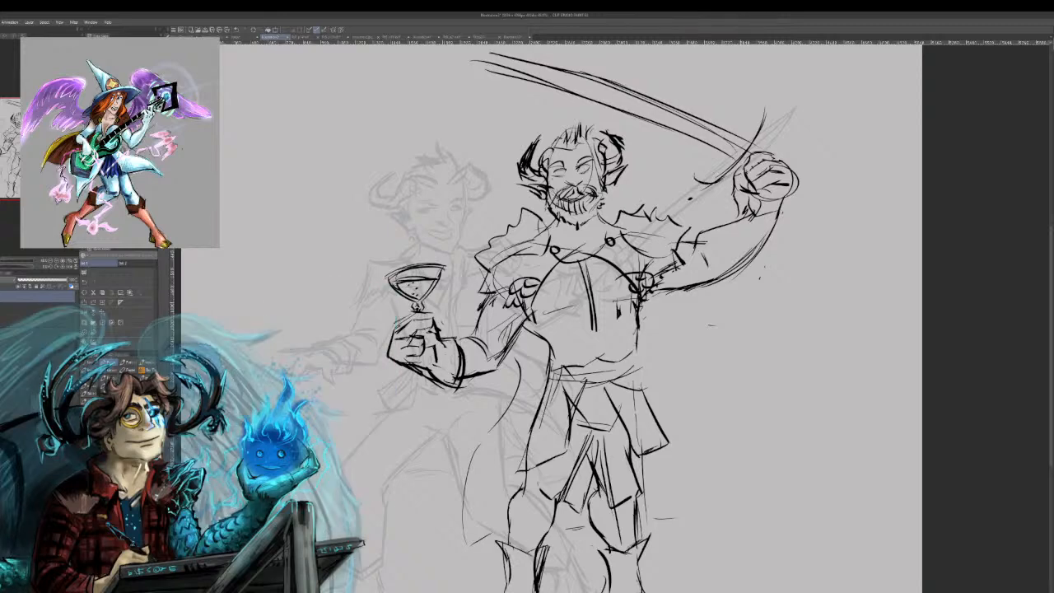
mouse_move(745, 120)
mouse_down()
mouse_move(765, 113)
mouse_move(757, 148)
mouse_up()
drag(768, 122, 760, 146)
mouse_move(697, 183)
mouse_down()
mouse_move(718, 194)
mouse_move(730, 187)
mouse_up()
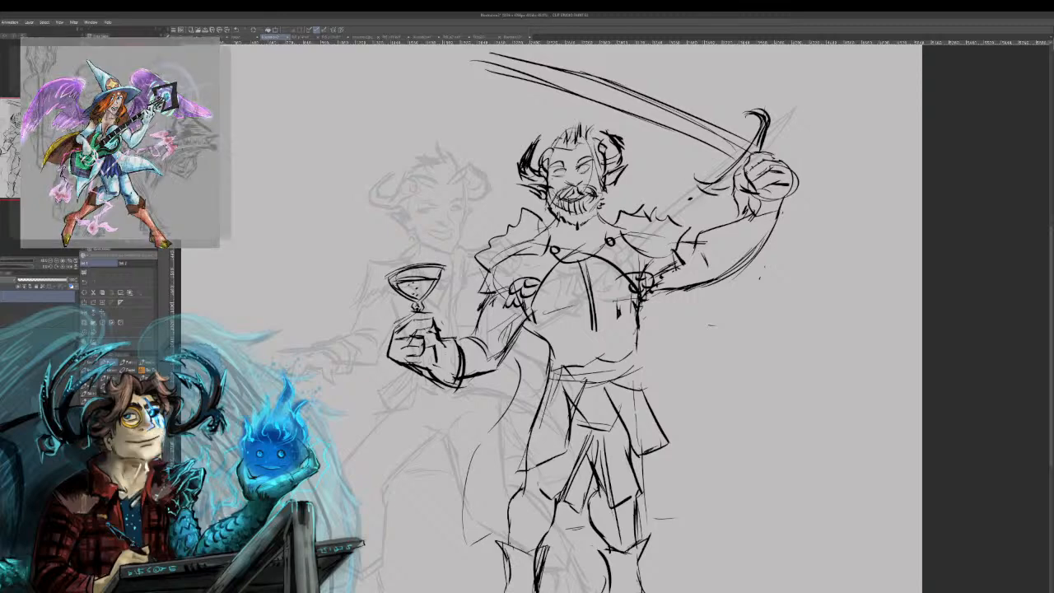
key(ctrl+z)
key(ctrl+z)
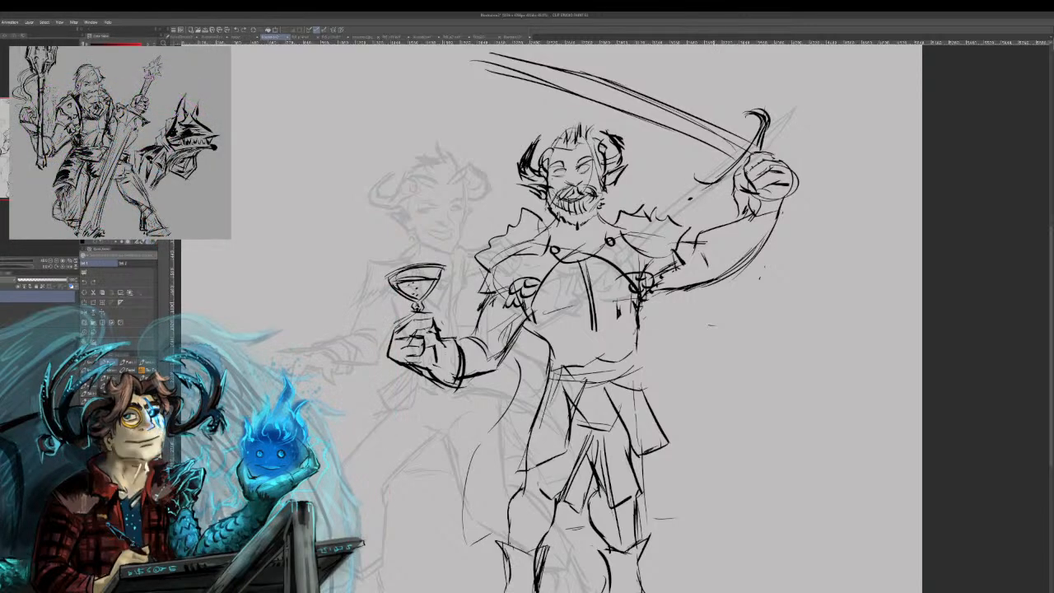
drag(712, 190, 733, 181)
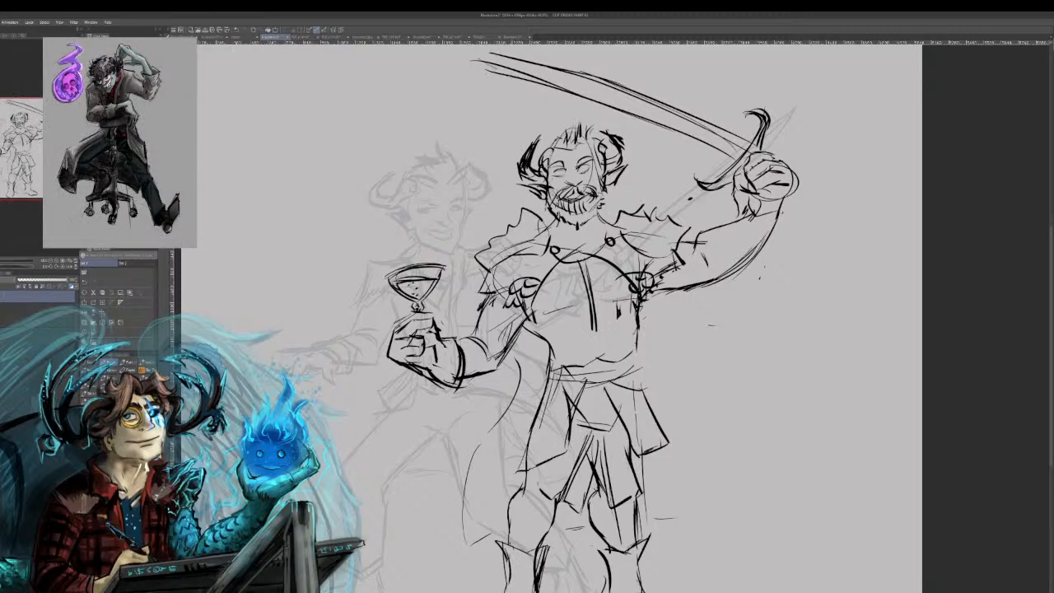
Redraw the sabre's blade with an angled, pointed tip and cleaner upper and lower edges.
drag(473, 60, 505, 79)
mouse_move(466, 53)
mouse_down()
mouse_move(481, 66)
mouse_move(514, 50)
mouse_move(600, 77)
mouse_move(495, 77)
mouse_up()
drag(557, 87, 661, 124)
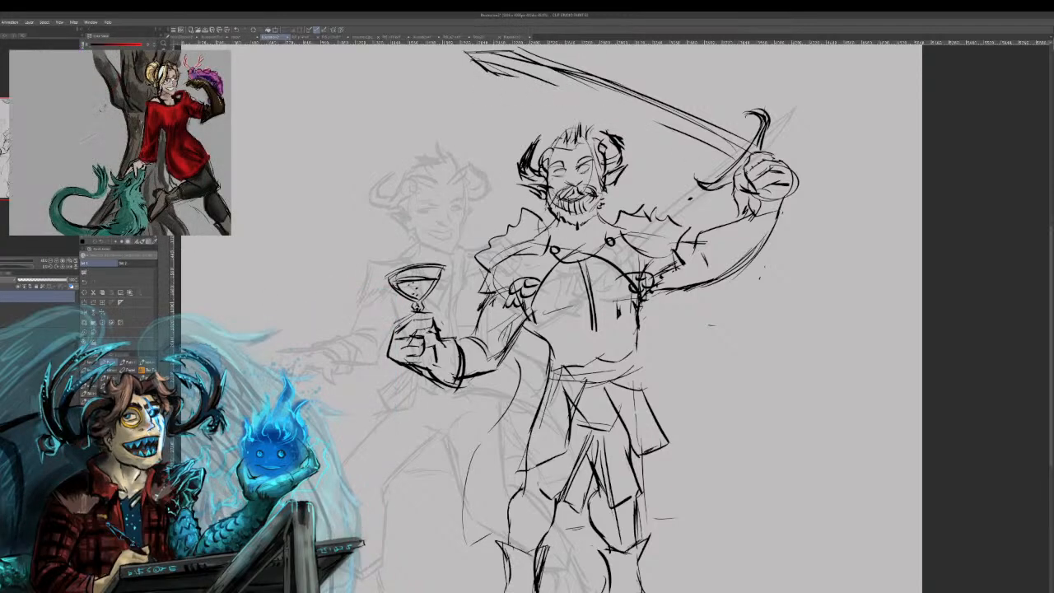
drag(518, 78, 629, 101)
drag(535, 80, 685, 141)
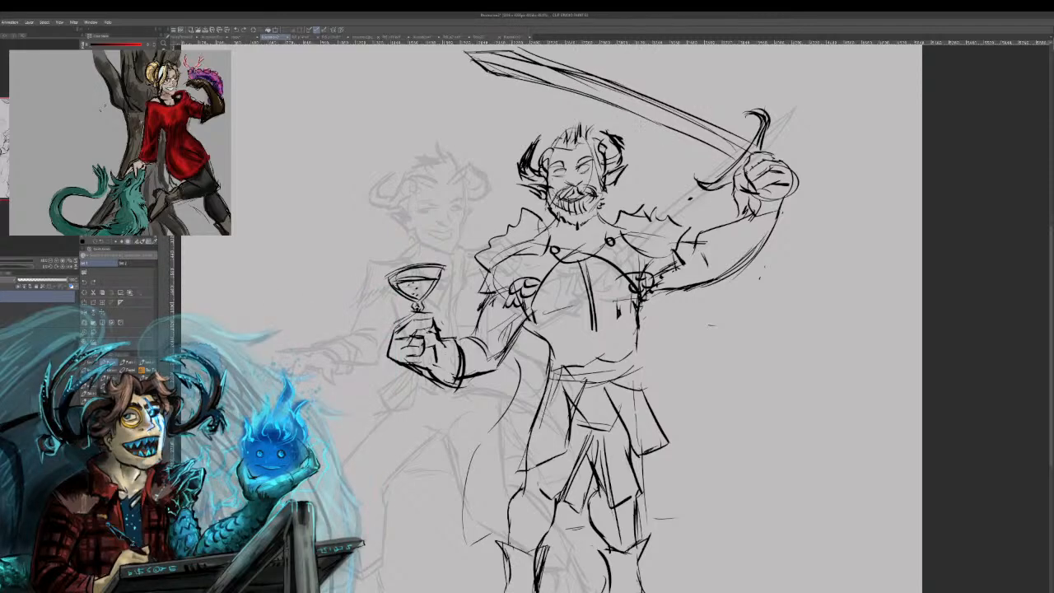
drag(469, 52, 523, 49)
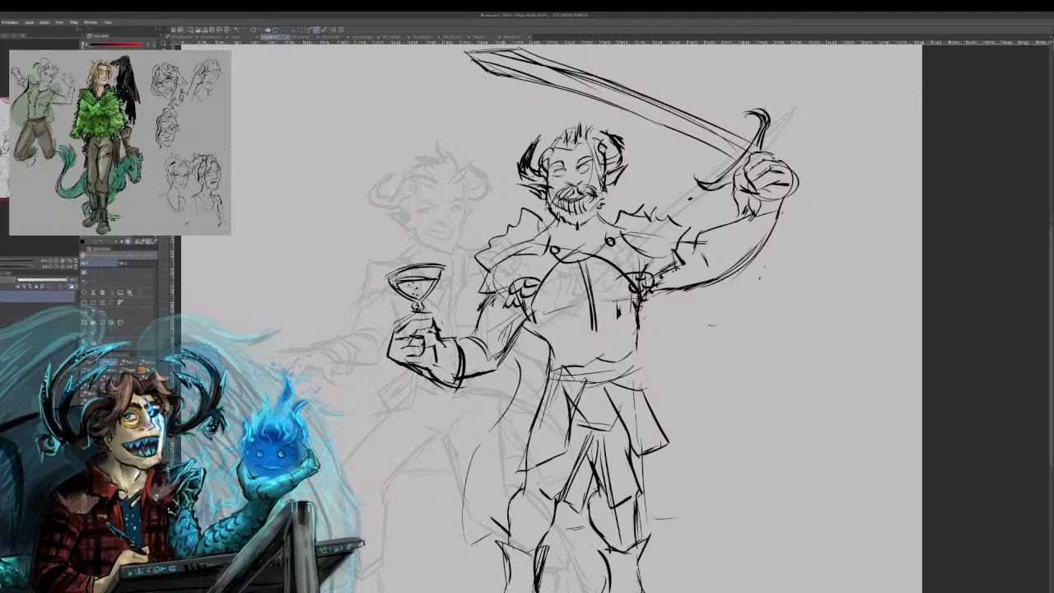
Draw puffed trouser contours with folds around both knees, above the boot tops.
drag(535, 463, 508, 530)
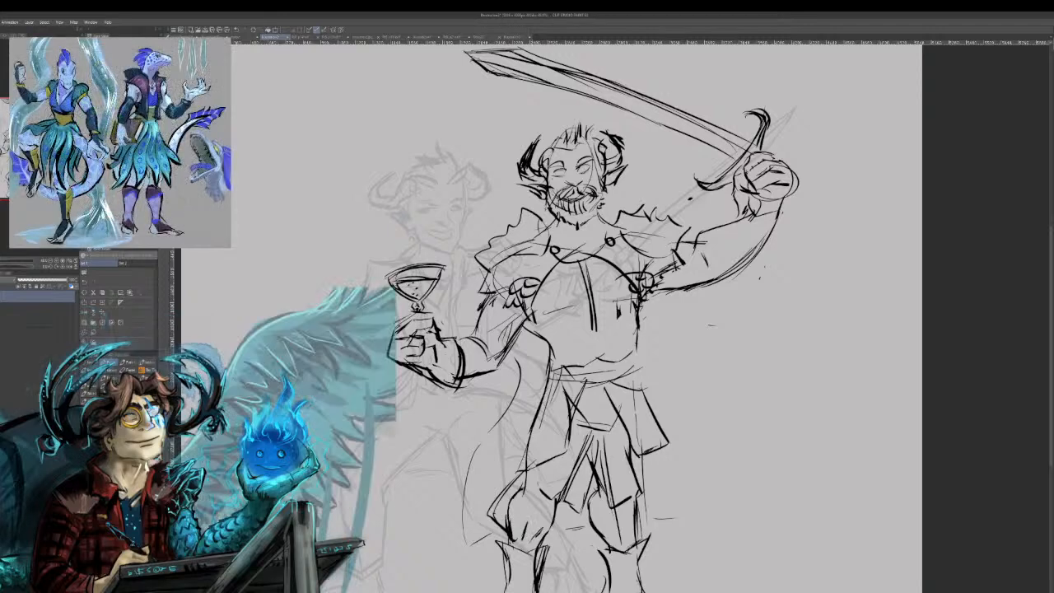
mouse_move(559, 504)
mouse_down()
mouse_move(555, 526)
mouse_move(603, 550)
mouse_up()
mouse_move(651, 516)
mouse_down()
mouse_move(624, 545)
mouse_move(637, 530)
mouse_up()
drag(635, 481, 645, 507)
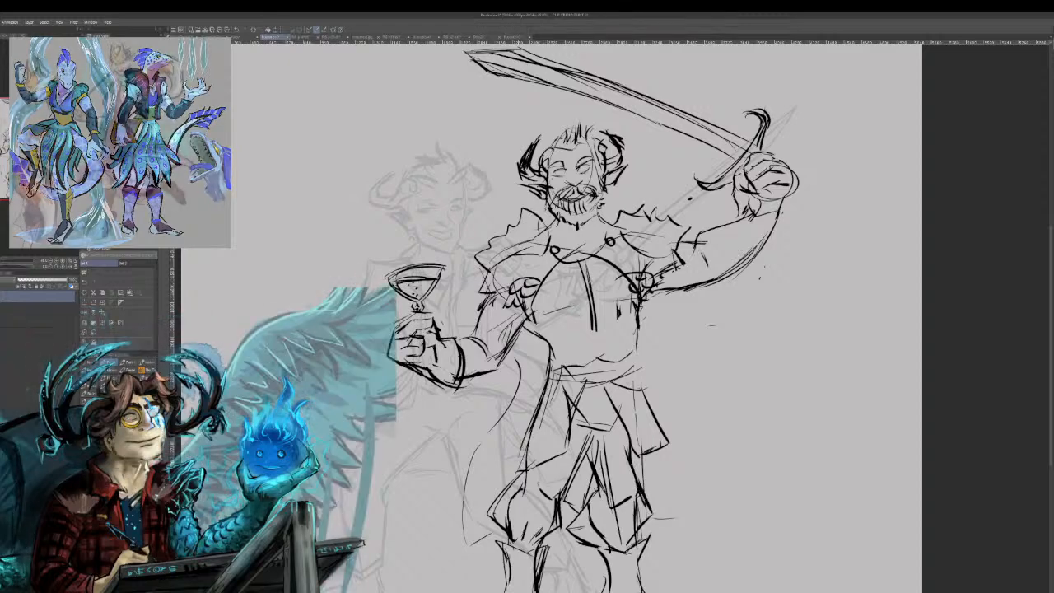
Draw the coat's front opening and add paired round buttons joined by straps across the chest and belly.
drag(604, 315, 576, 419)
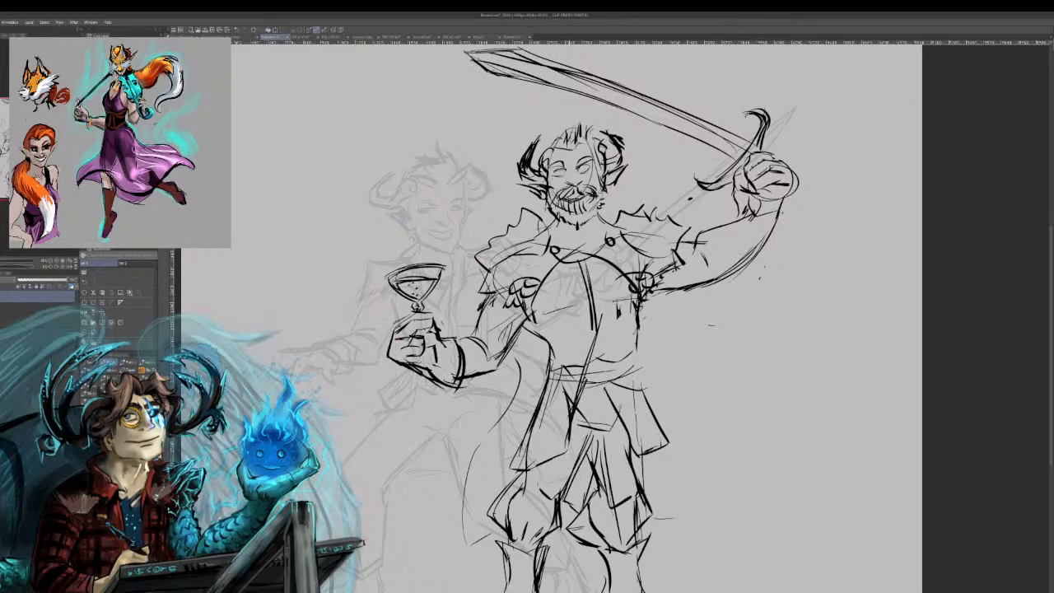
drag(570, 313, 573, 408)
drag(561, 285, 578, 363)
drag(602, 243, 570, 272)
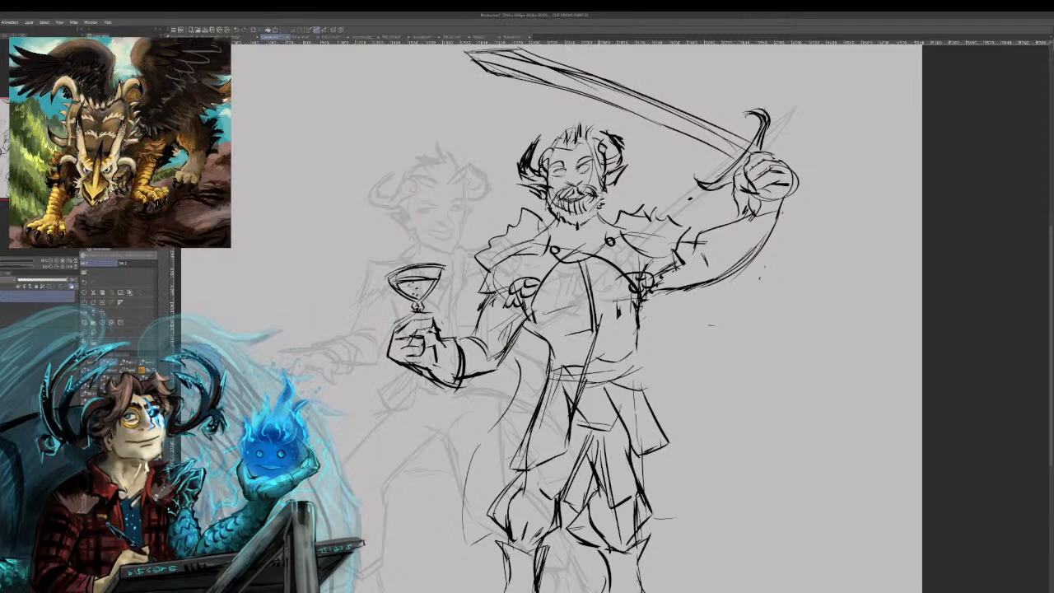
mouse_move(597, 319)
mouse_down()
mouse_move(617, 327)
mouse_move(593, 333)
mouse_up()
mouse_move(590, 314)
mouse_down()
mouse_move(563, 313)
mouse_move(591, 316)
mouse_move(580, 294)
mouse_move(623, 305)
mouse_move(621, 326)
mouse_up()
drag(559, 337, 569, 334)
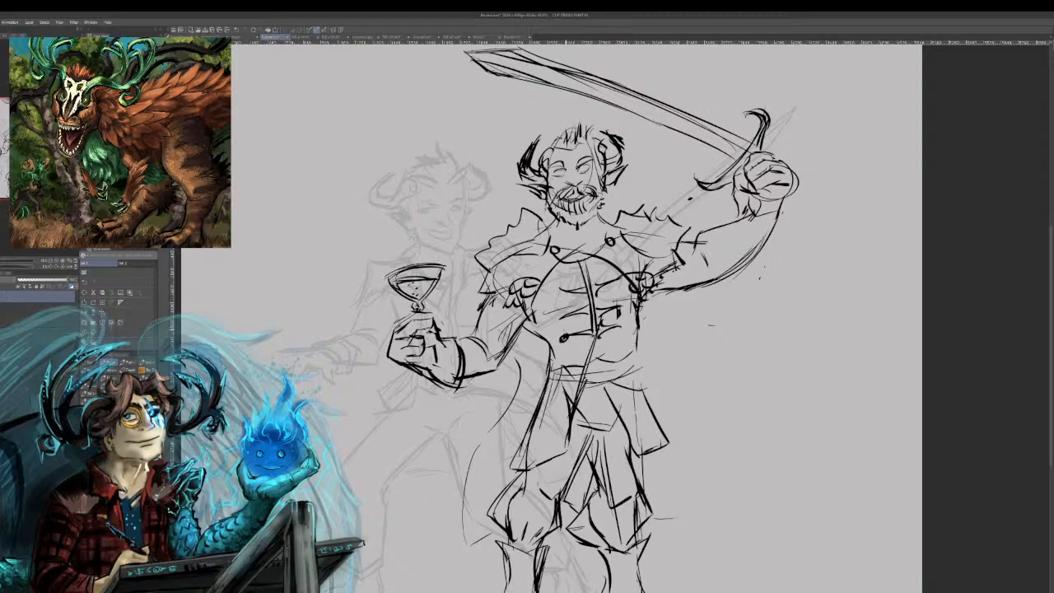
mouse_move(552, 295)
mouse_down()
mouse_move(621, 281)
mouse_move(623, 323)
mouse_up()
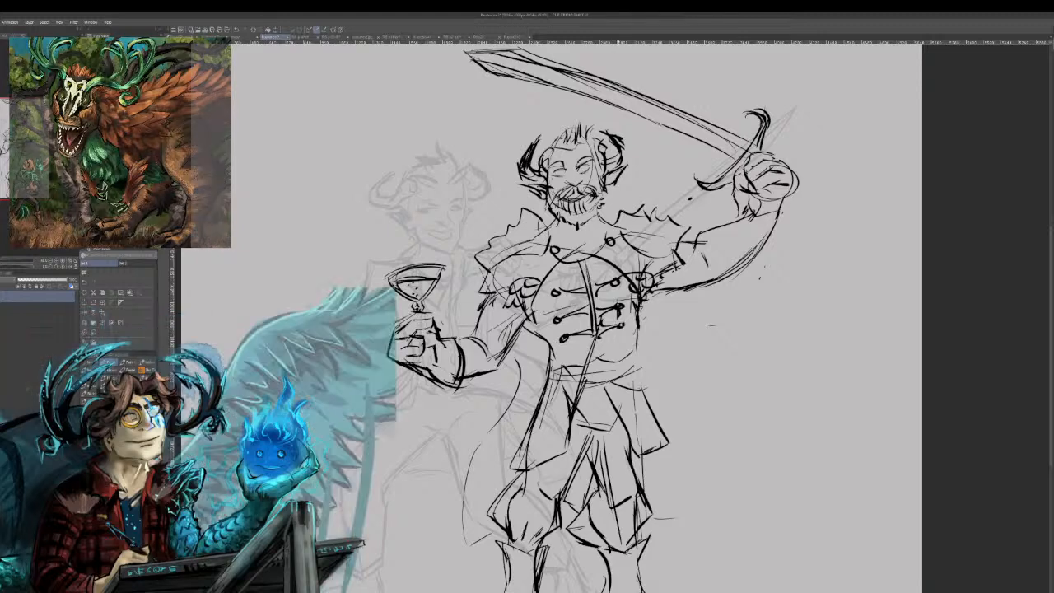
Erase the sash lines at the waist and redraw the coat front parting into two long tails.
mouse_move(568, 358)
mouse_down()
mouse_move(588, 362)
mouse_move(633, 422)
mouse_up()
drag(594, 343, 637, 453)
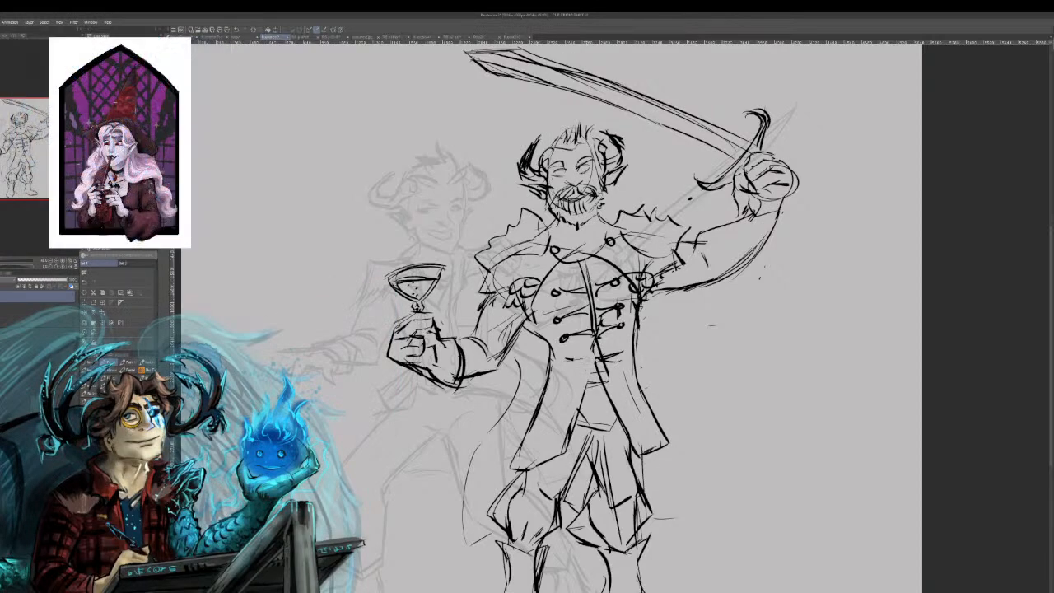
drag(588, 339, 576, 429)
drag(588, 369, 583, 391)
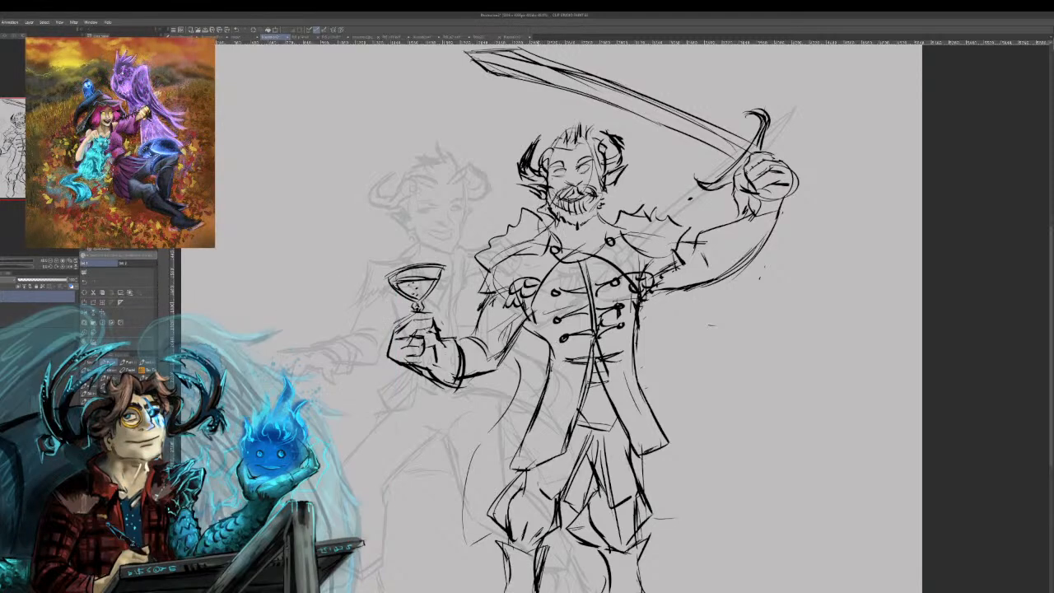
Add a pointed collar at the neck and two round chest clasps joined by a hanging chain.
mouse_move(537, 208)
mouse_down()
mouse_move(567, 242)
mouse_move(612, 211)
mouse_up()
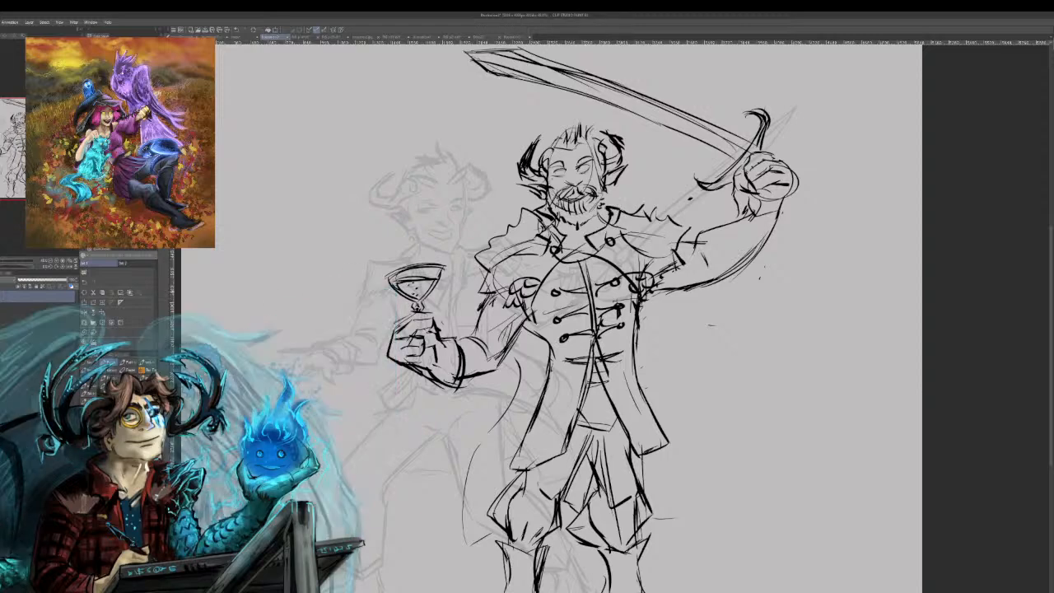
drag(535, 253, 541, 271)
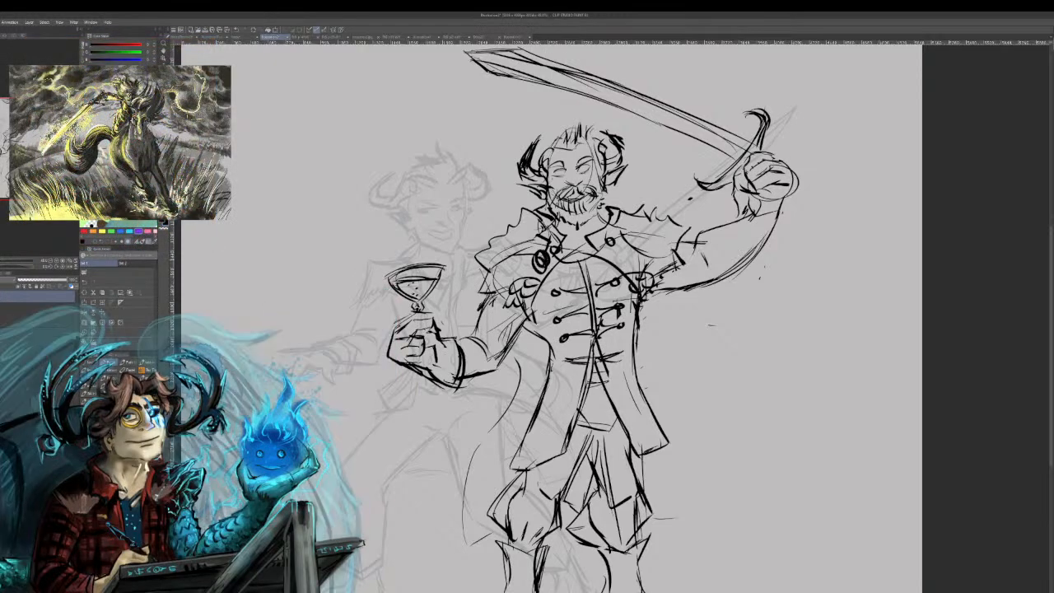
mouse_move(623, 244)
mouse_down()
mouse_move(626, 259)
mouse_move(632, 249)
mouse_move(581, 275)
mouse_move(548, 266)
mouse_move(574, 275)
mouse_up()
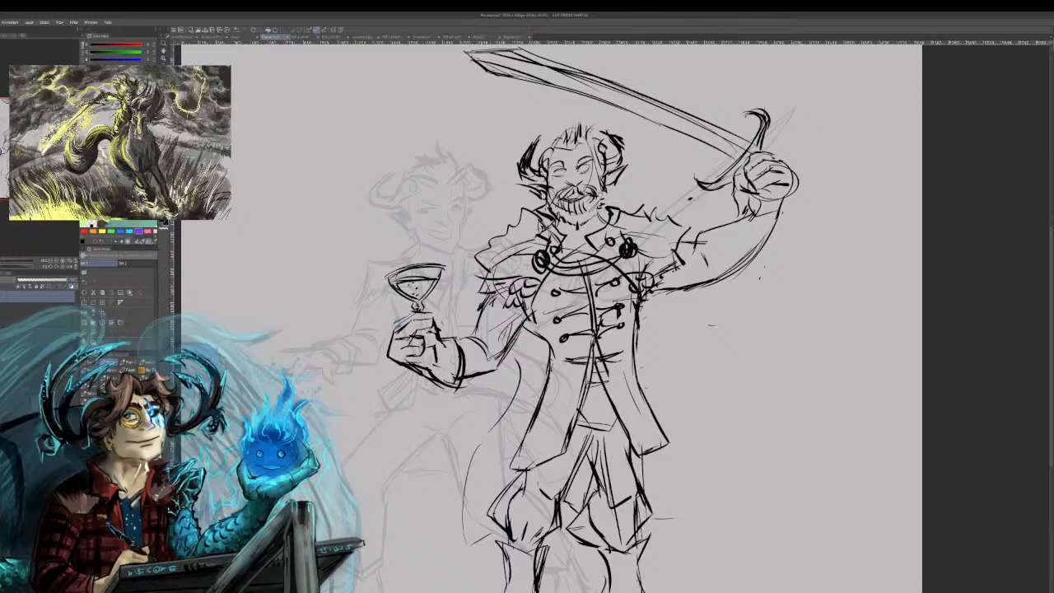
Extend the outer edges of both shoulder armour pieces with sharp, pointed tips.
drag(495, 286, 464, 293)
mouse_move(463, 294)
mouse_down()
mouse_move(487, 277)
mouse_move(469, 271)
mouse_move(477, 260)
mouse_up()
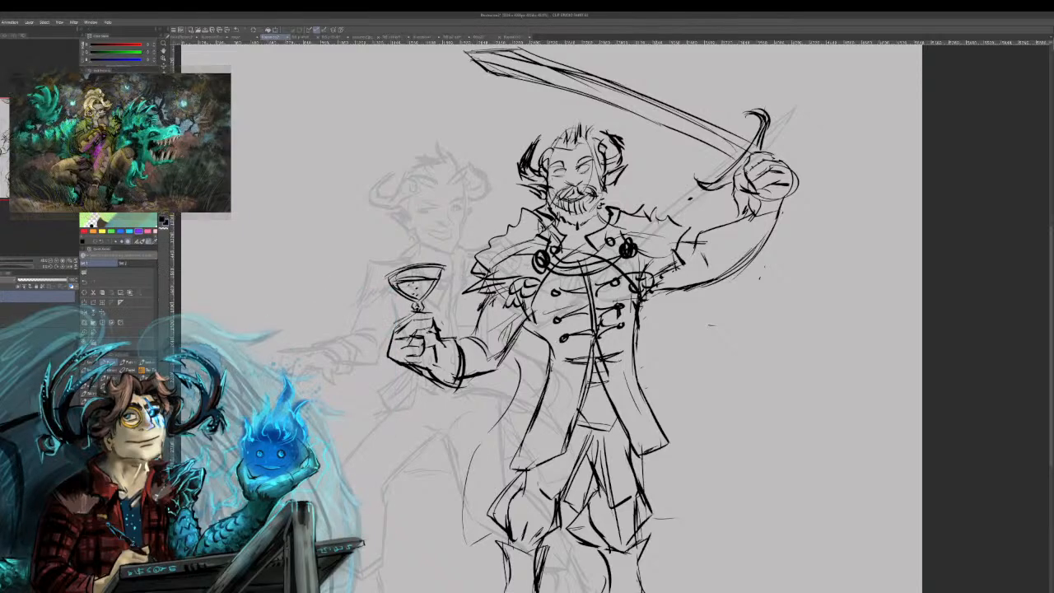
drag(672, 219, 680, 245)
drag(684, 243, 678, 253)
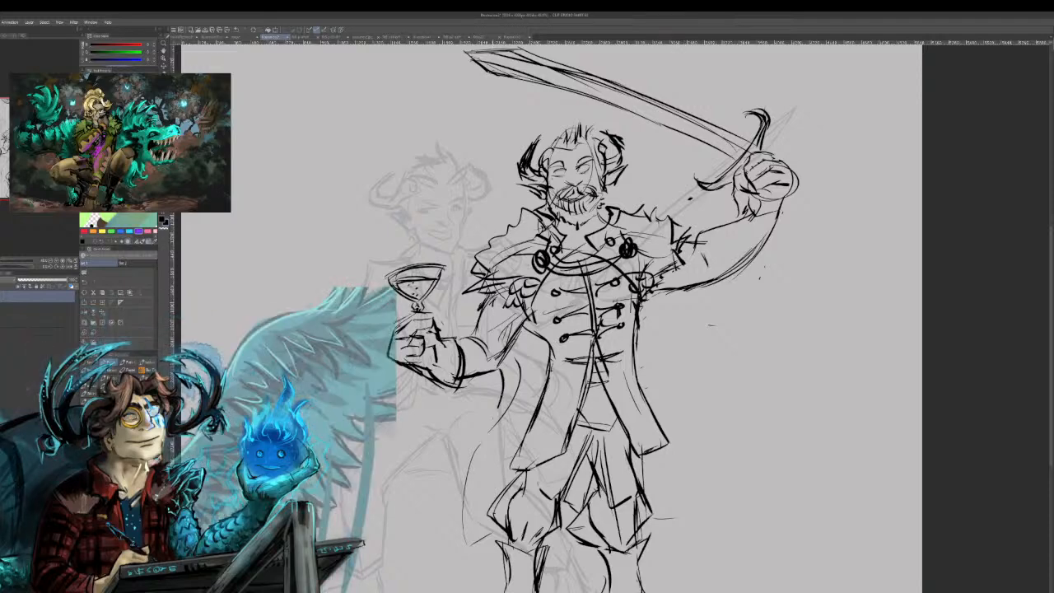
Draw a cape flaring out behind both sides of the body, with its hem ending at knee height.
drag(487, 430, 432, 570)
drag(672, 318, 707, 453)
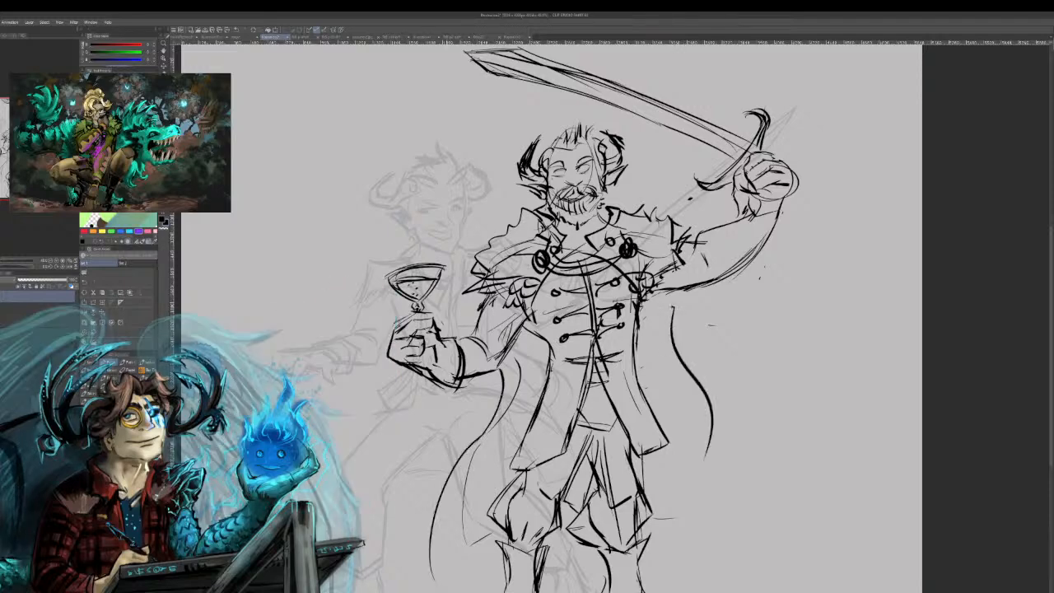
drag(449, 482, 498, 495)
drag(700, 463, 650, 483)
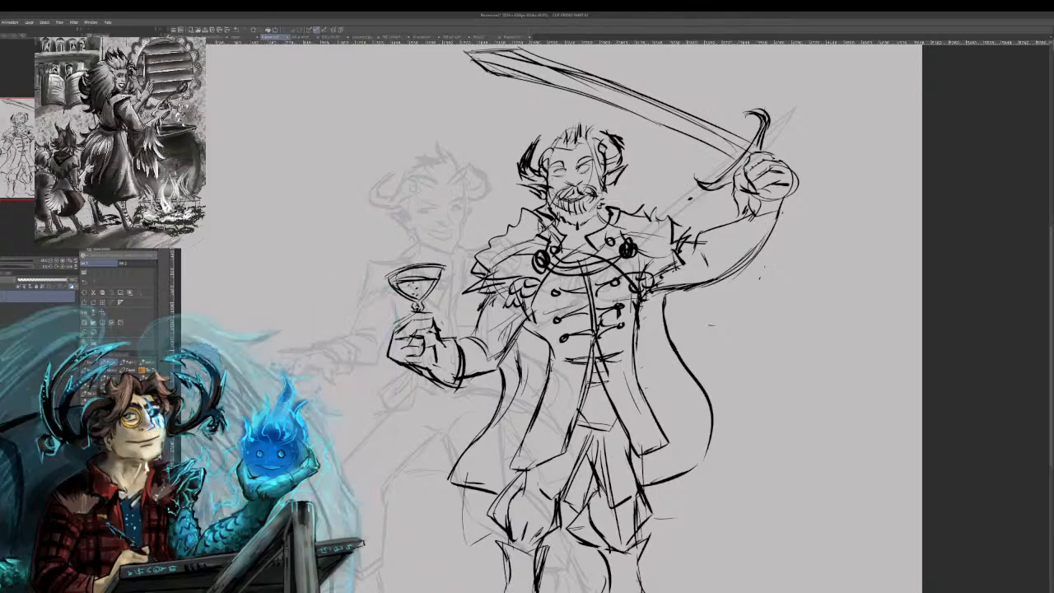
Clean up the raised left forearm's lower contour and darken the finger lines of the goblet hand.
mouse_move(720, 281)
mouse_down()
mouse_move(774, 225)
mouse_move(725, 273)
mouse_up()
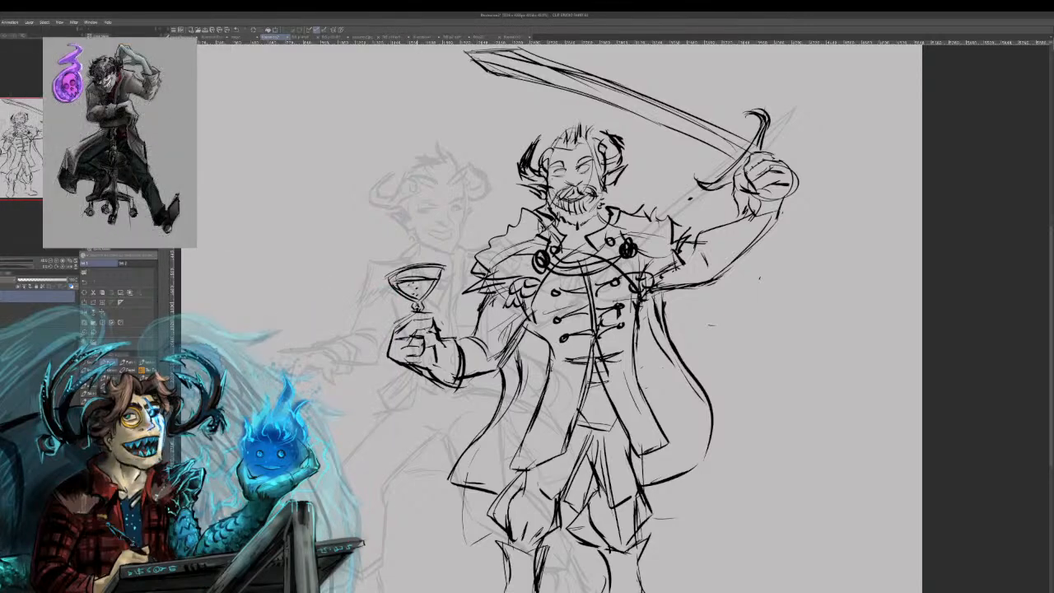
mouse_move(399, 370)
mouse_down()
mouse_move(449, 358)
mouse_move(414, 366)
mouse_move(434, 360)
mouse_up()
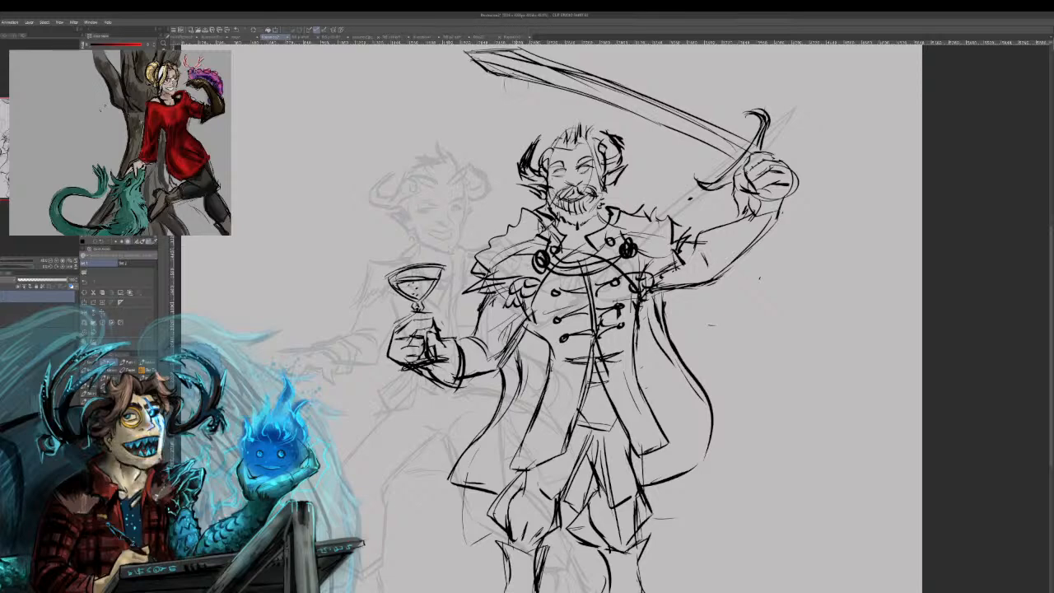
Erase the middle of the sabre's blade and redraw it with a broader tip and stronger curve.
drag(542, 79, 608, 103)
mouse_move(506, 54)
mouse_down()
mouse_move(613, 91)
mouse_move(589, 76)
mouse_up()
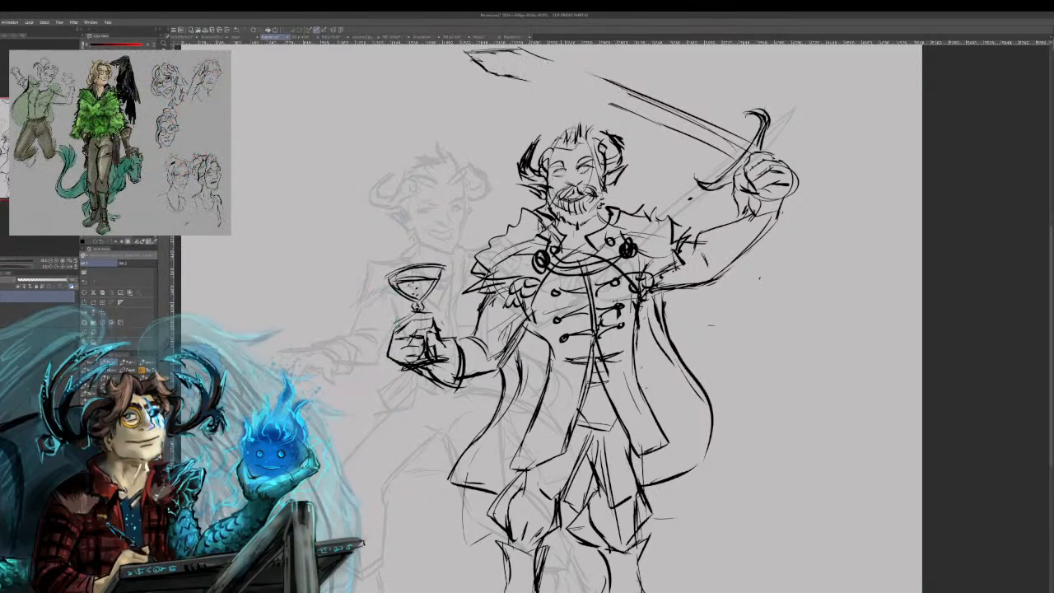
drag(464, 53, 495, 75)
drag(492, 74, 612, 110)
mouse_move(496, 77)
mouse_down()
mouse_move(668, 126)
mouse_move(609, 105)
mouse_up()
drag(523, 48, 584, 78)
drag(530, 51, 694, 133)
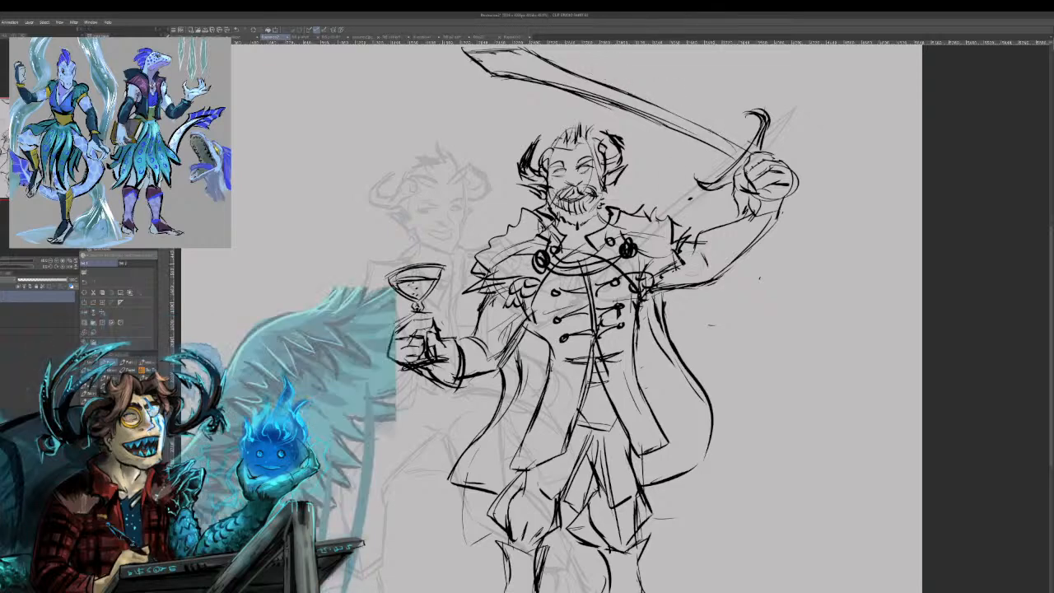
Draw the sabre's grip end protruding below the left fist, finished with a small dark pommel.
drag(780, 205, 813, 220)
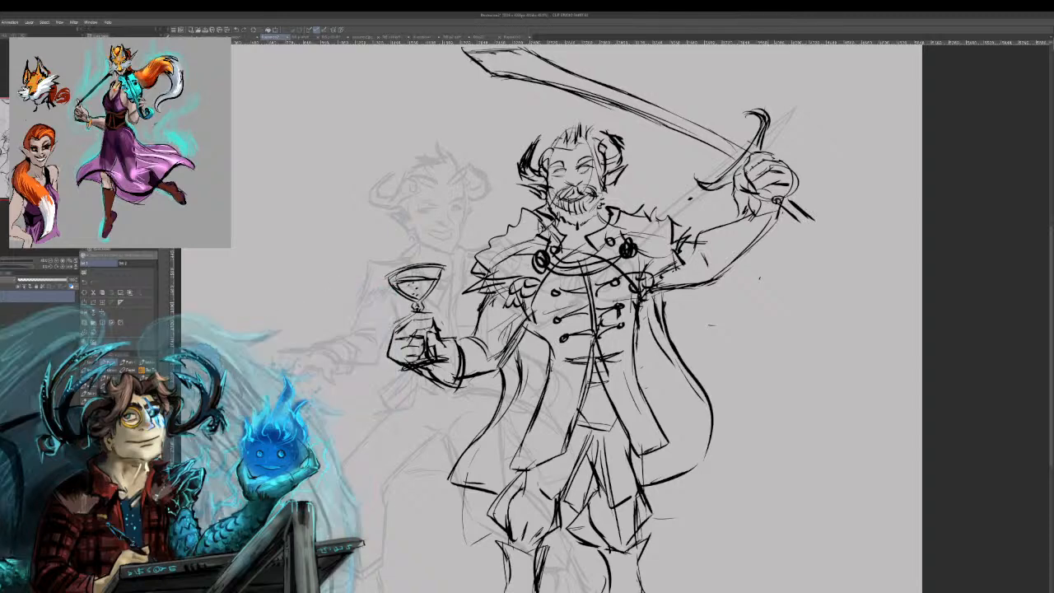
drag(773, 206, 784, 200)
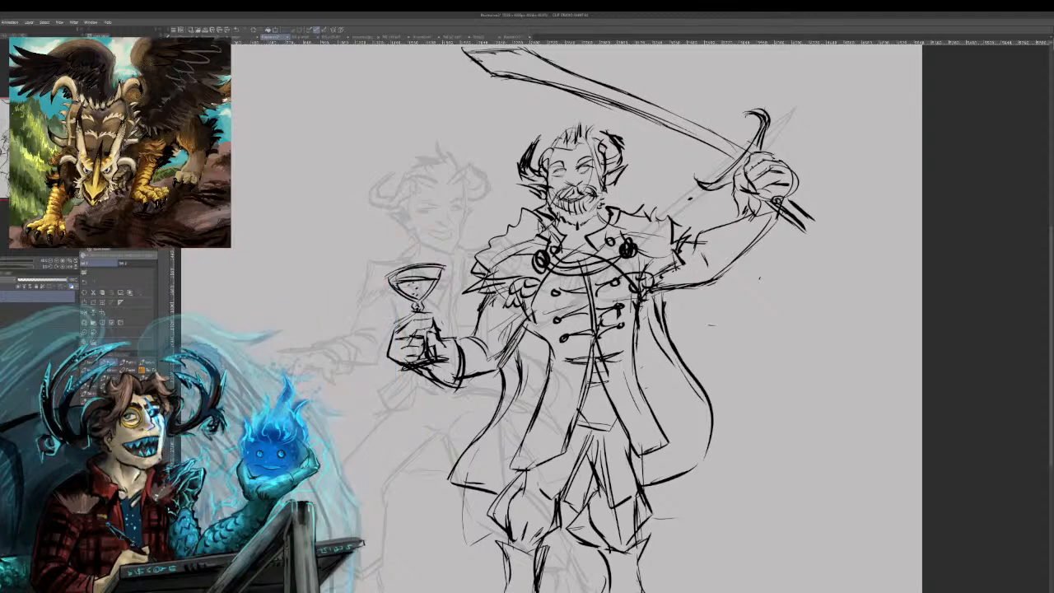
drag(794, 225, 810, 231)
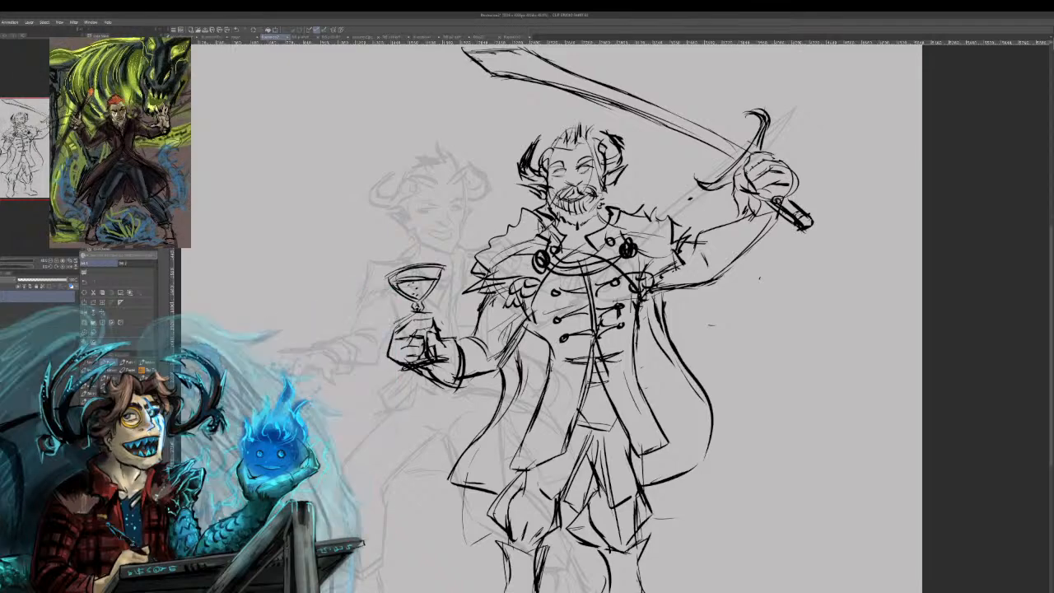
Erase the whole curved blade and redraw it wider and straighter, rising steeply from the crossguard.
mouse_move(718, 138)
mouse_down()
mouse_move(680, 123)
mouse_move(665, 103)
mouse_move(620, 86)
mouse_move(515, 85)
mouse_move(519, 54)
mouse_move(490, 65)
mouse_move(551, 55)
mouse_move(676, 130)
mouse_up()
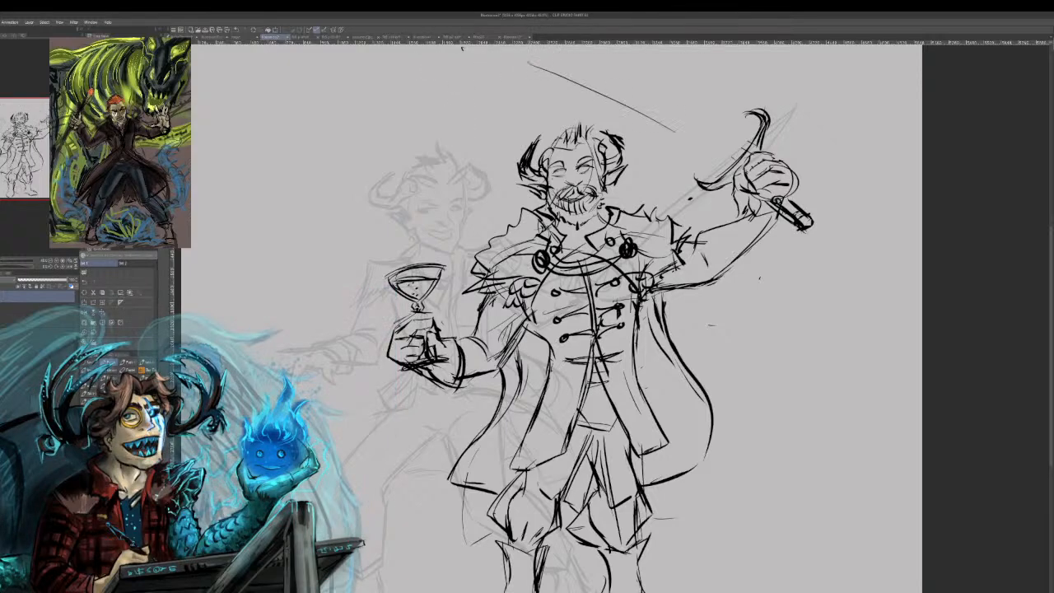
mouse_move(504, 64)
mouse_down()
mouse_move(716, 161)
mouse_move(744, 157)
mouse_up()
drag(575, 52, 733, 132)
drag(563, 47, 685, 106)
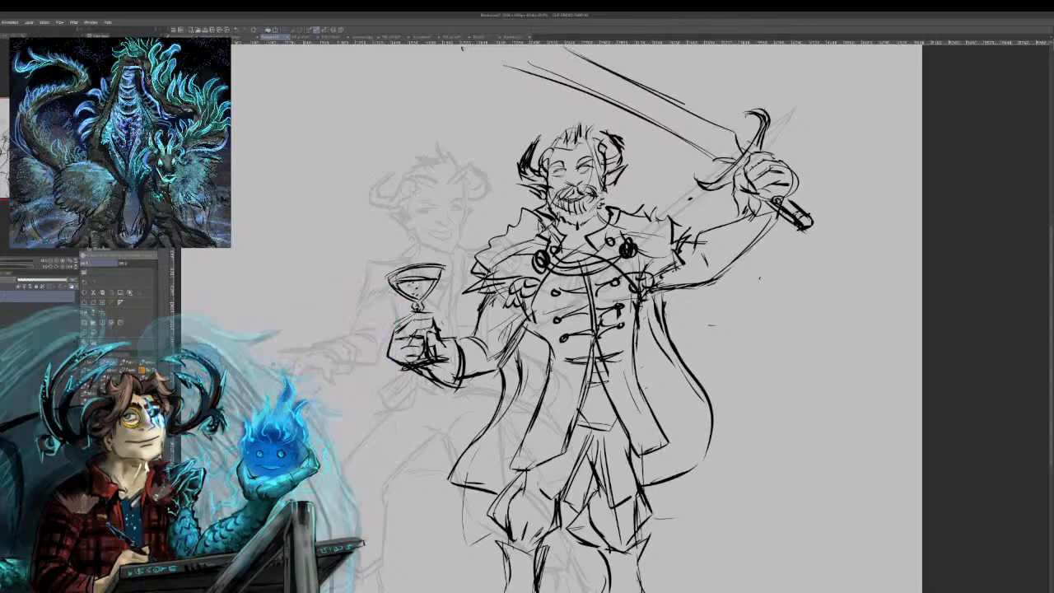
drag(577, 54, 737, 145)
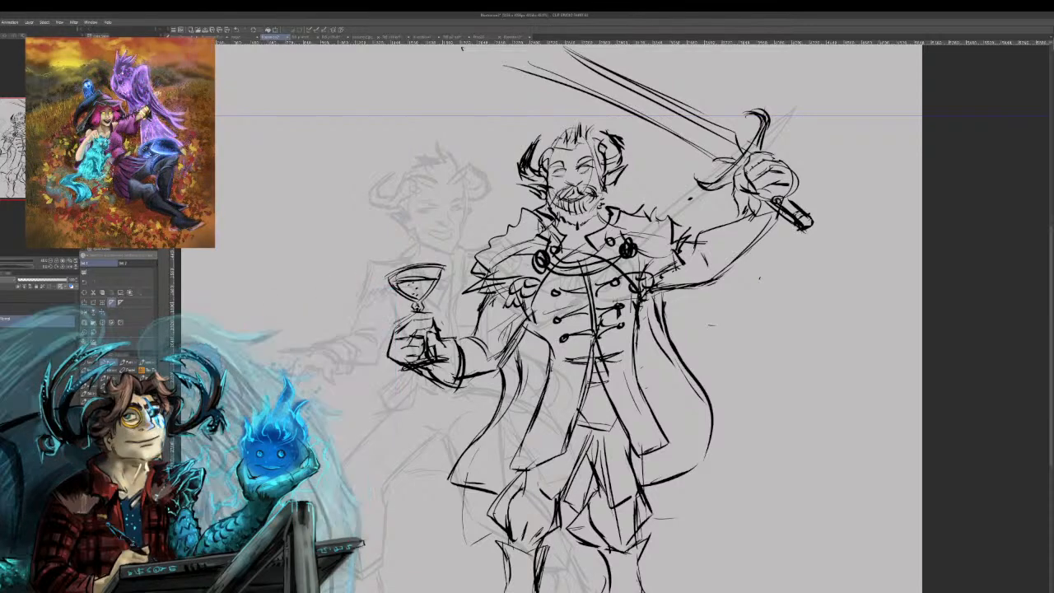
Switch between the sketch layer and its neighbouring layer while reinforcing the blade's edges and detailing the shoulder armour.
click(37, 321)
click(10, 298)
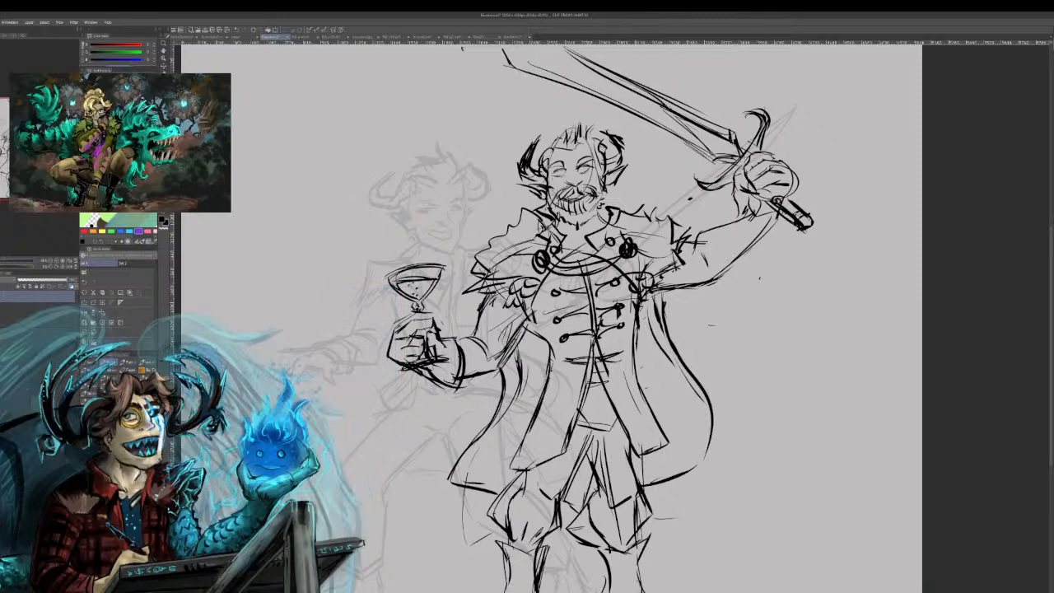
click(37, 318)
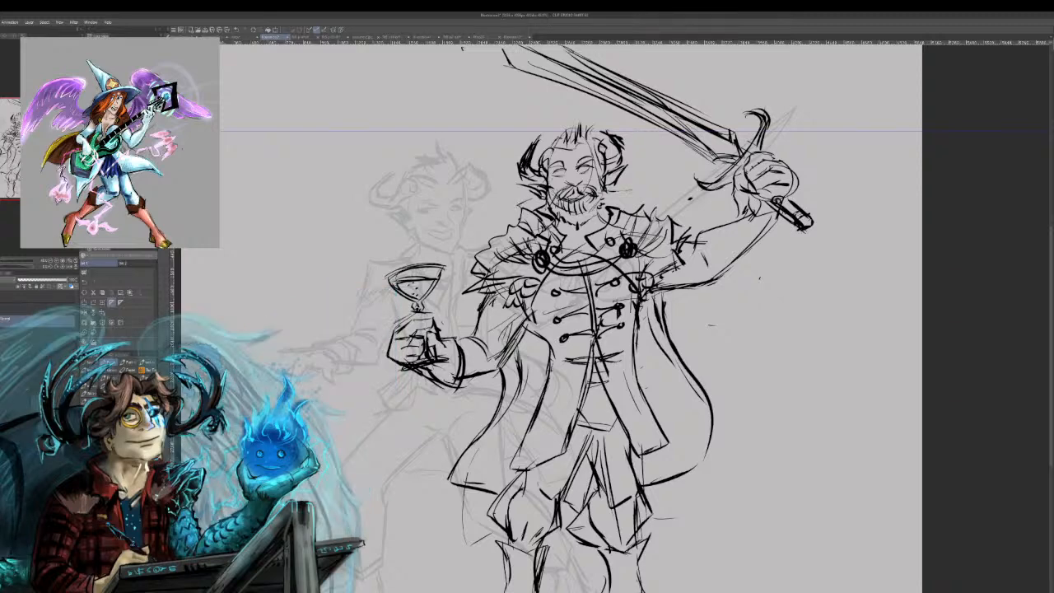
Draw the upright collar edge beside the neck and clean up the lines beneath the raised arm.
drag(627, 192, 616, 236)
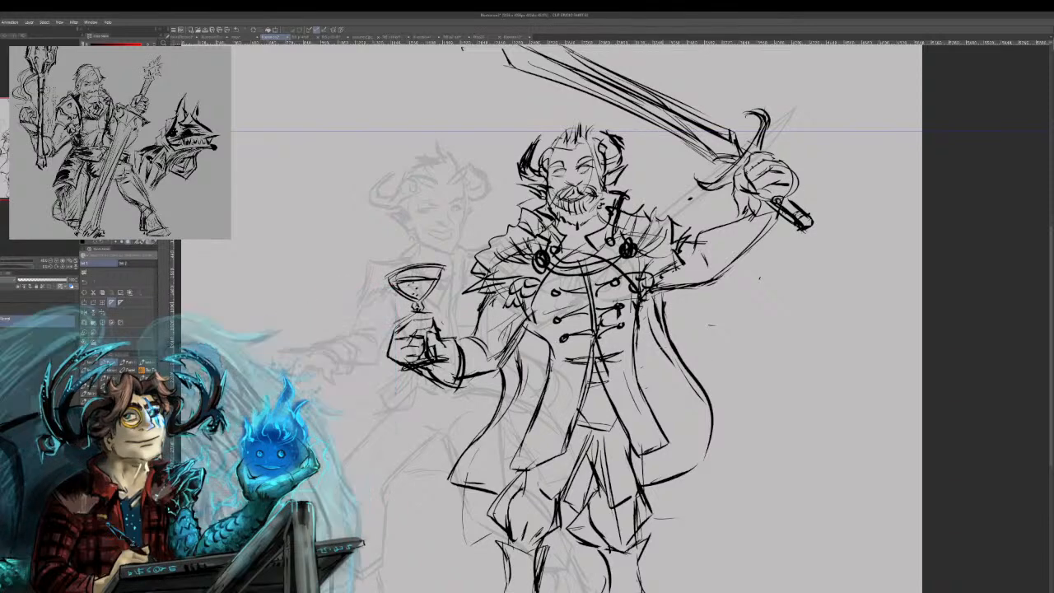
drag(644, 297, 710, 280)
key(e)
drag(647, 303, 692, 294)
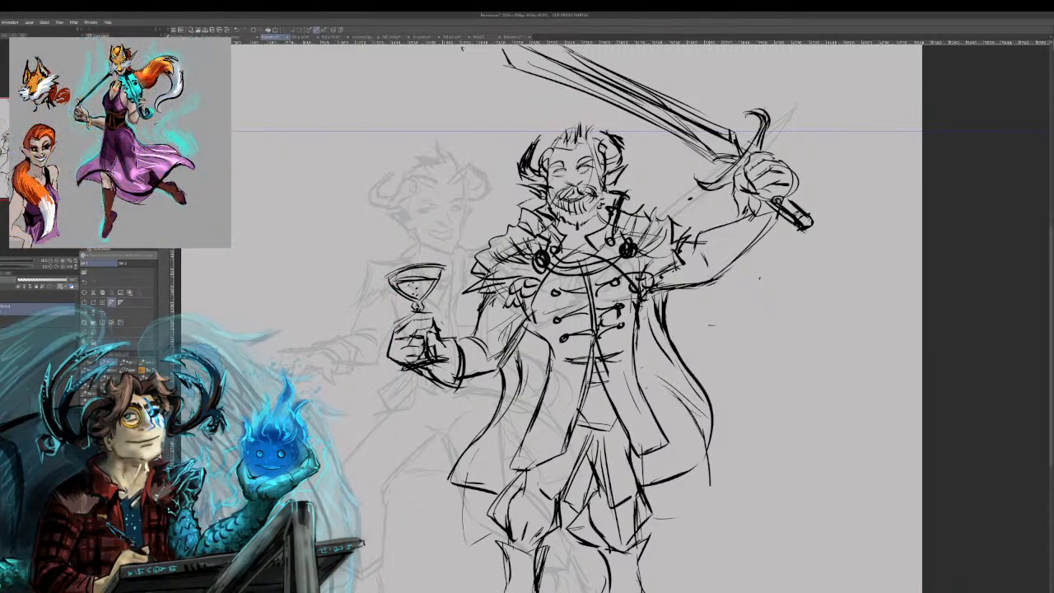
Extend the cape's lower hem on both sides of the coat with pointed, hanging corners and fold lines.
drag(710, 407, 713, 491)
mouse_move(701, 449)
mouse_down()
mouse_move(713, 477)
mouse_move(709, 459)
mouse_up()
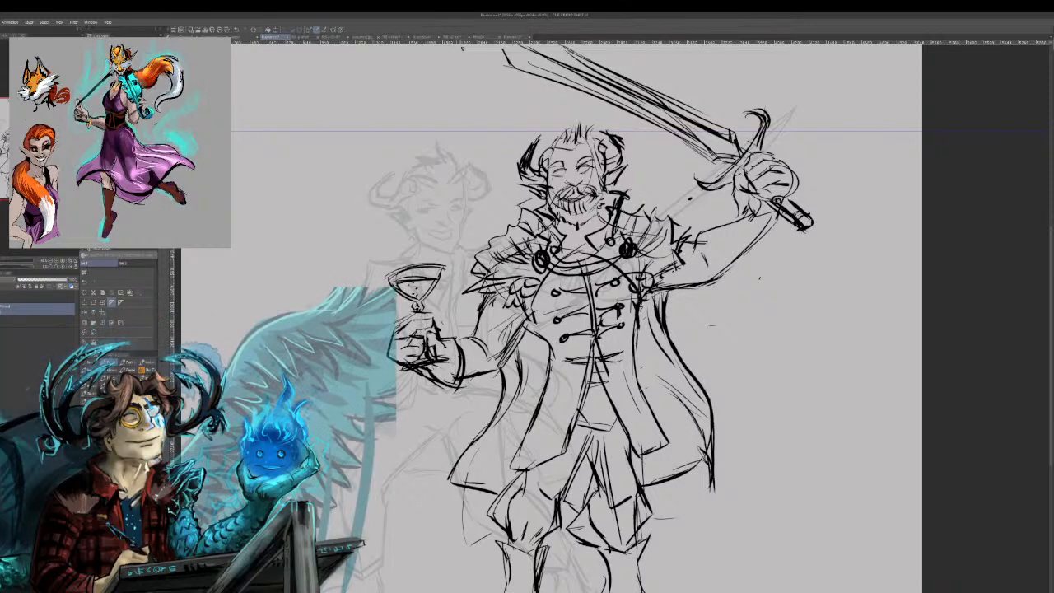
mouse_move(470, 449)
mouse_down()
mouse_move(462, 508)
mouse_move(495, 515)
mouse_up()
mouse_move(499, 420)
mouse_down()
mouse_move(468, 486)
mouse_move(474, 464)
mouse_up()
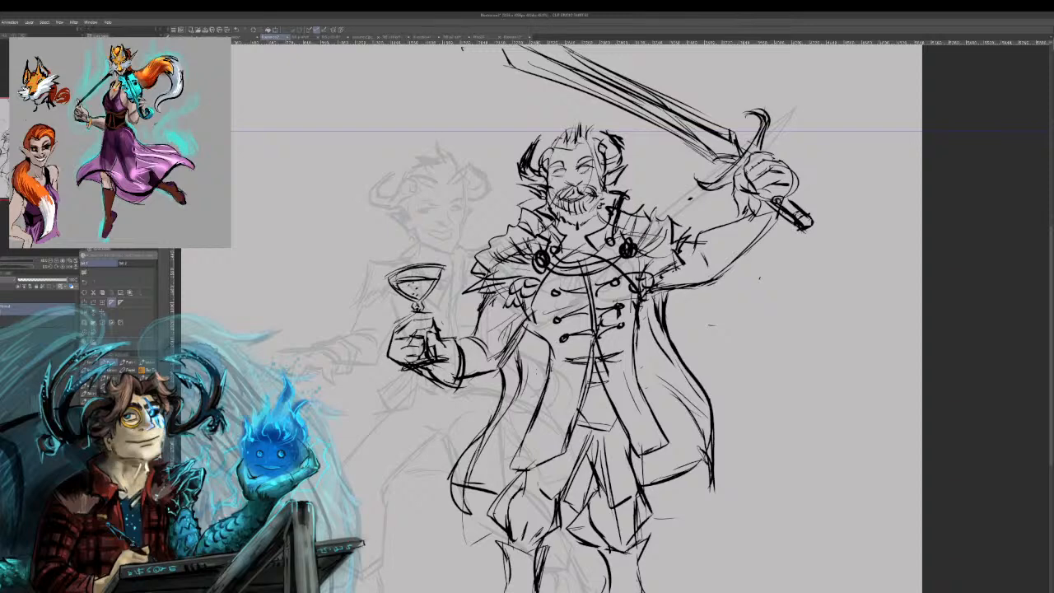
drag(501, 392, 491, 433)
drag(489, 437, 476, 473)
drag(469, 515, 485, 453)
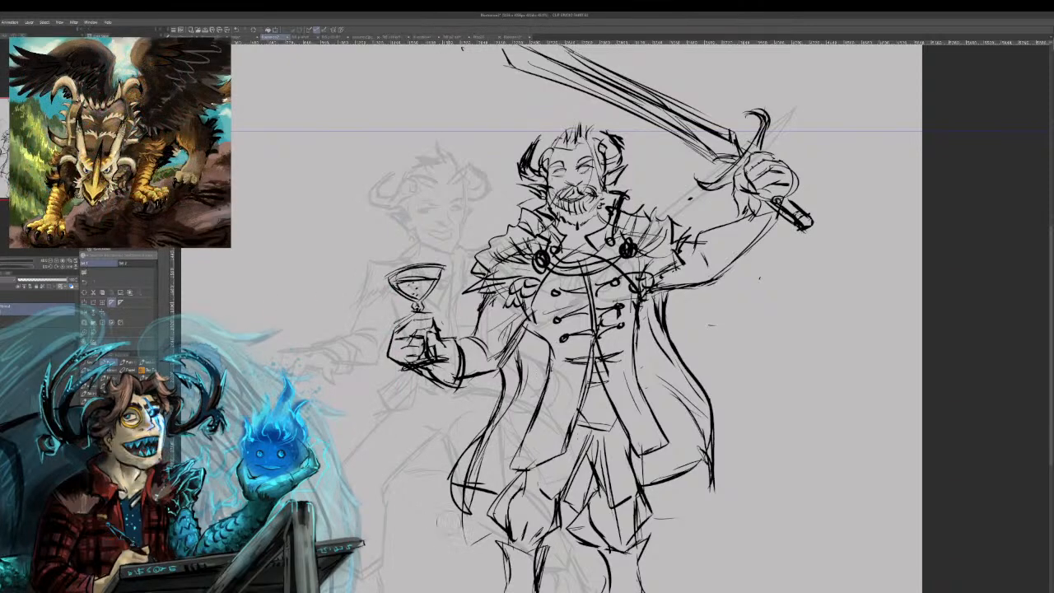
key(ctrl+z)
drag(475, 437, 471, 450)
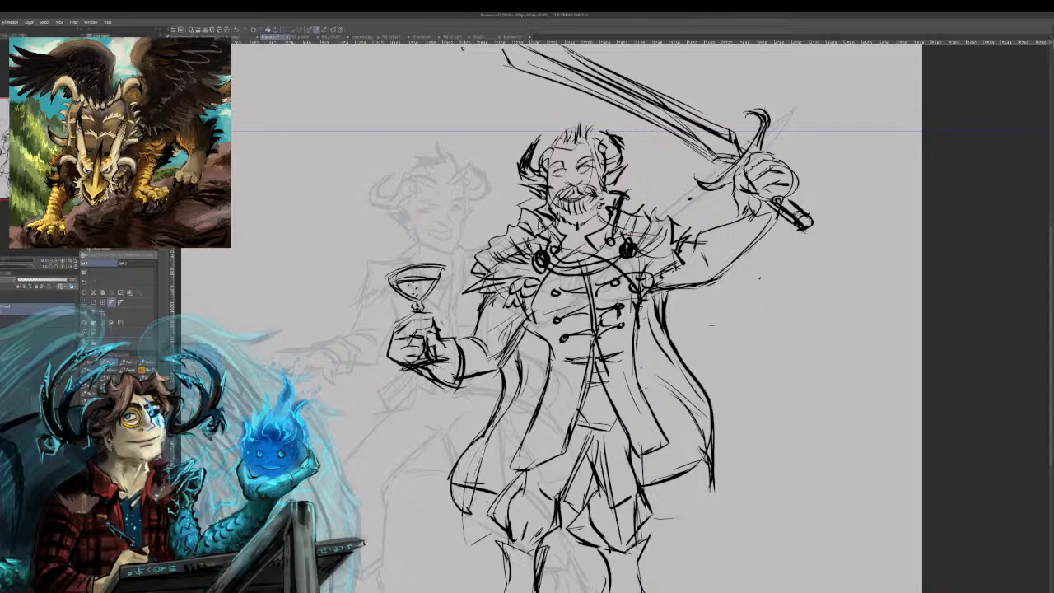
key(ctrl+z)
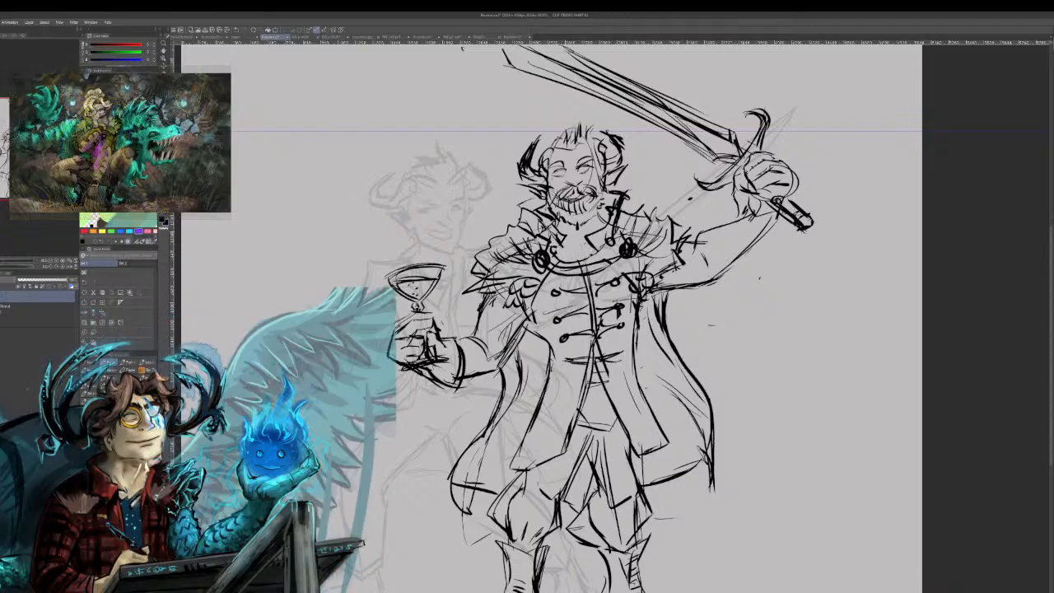
Sketch a jagged ruffle at the throat and add a cuff across the forearm of the sword arm.
mouse_move(573, 240)
mouse_down()
mouse_move(591, 231)
mouse_move(572, 262)
mouse_up()
drag(571, 247, 583, 260)
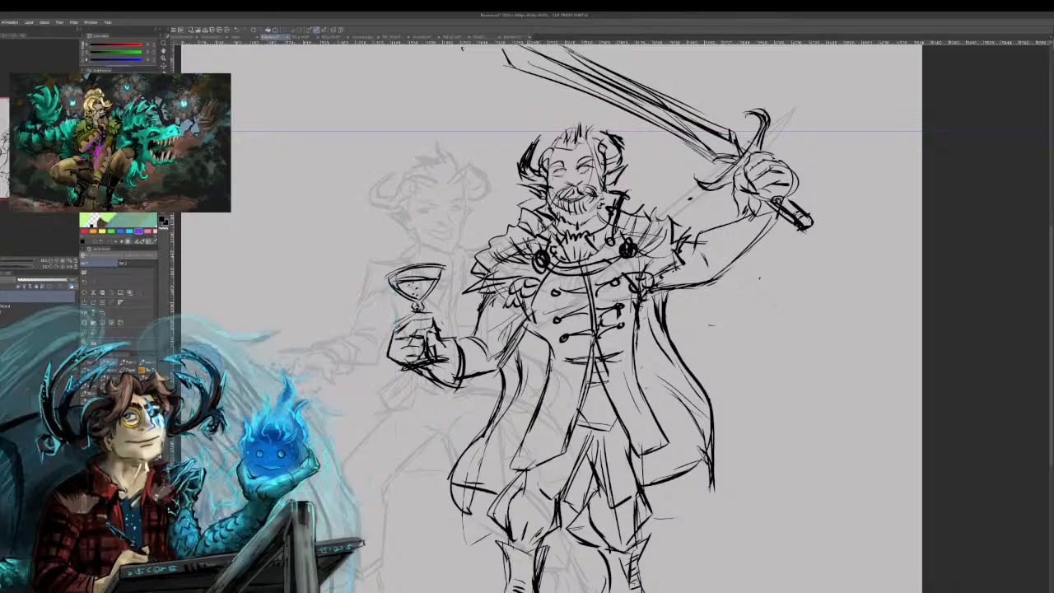
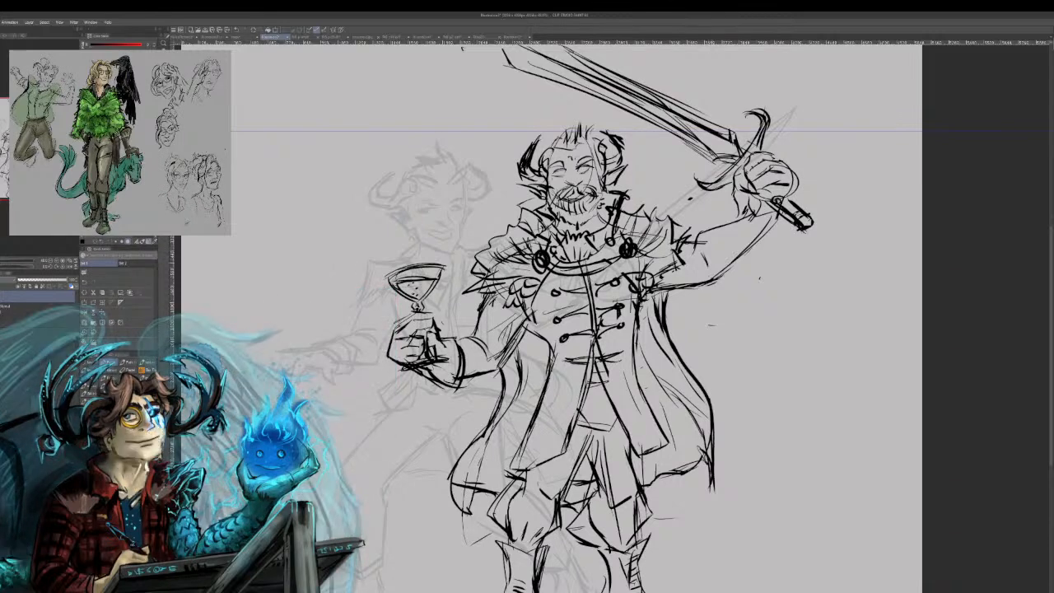
drag(707, 234, 729, 274)
key(ctrl+z)
drag(718, 230, 741, 264)
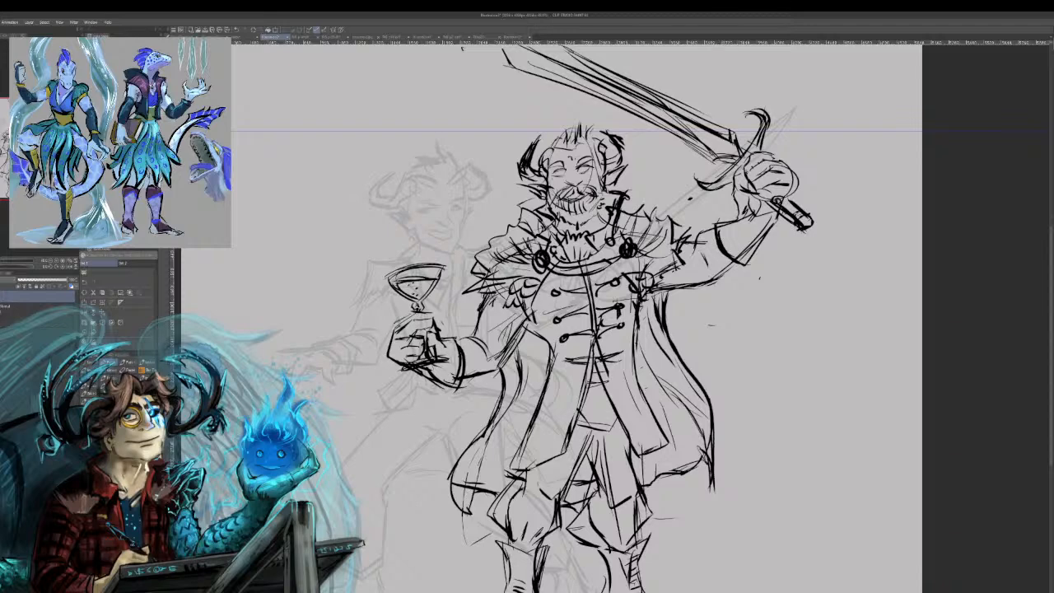
mouse_move(710, 224)
mouse_down()
mouse_move(728, 258)
mouse_move(706, 280)
mouse_up()
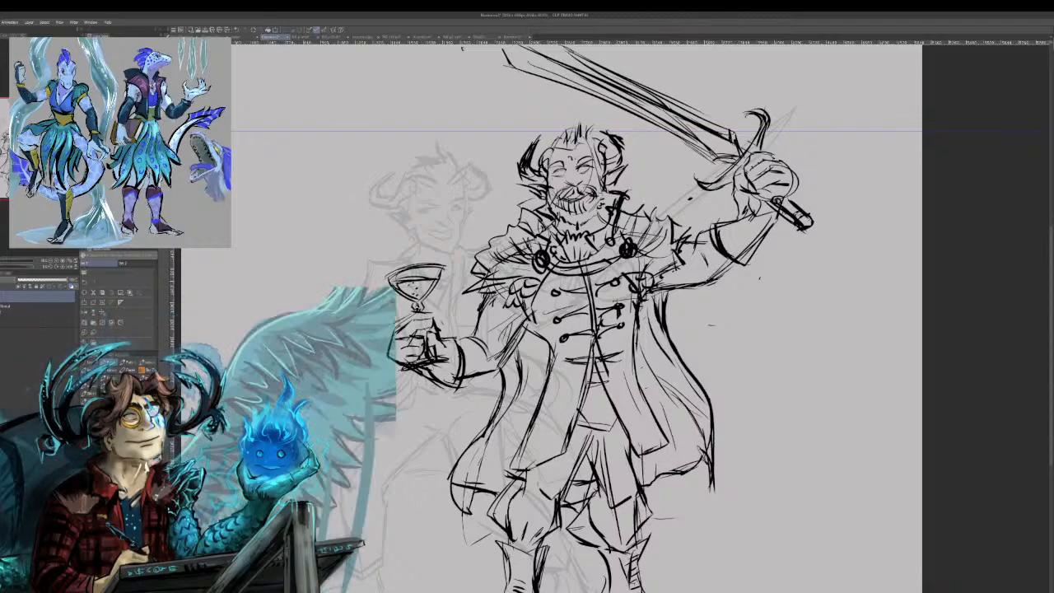
drag(642, 301, 666, 289)
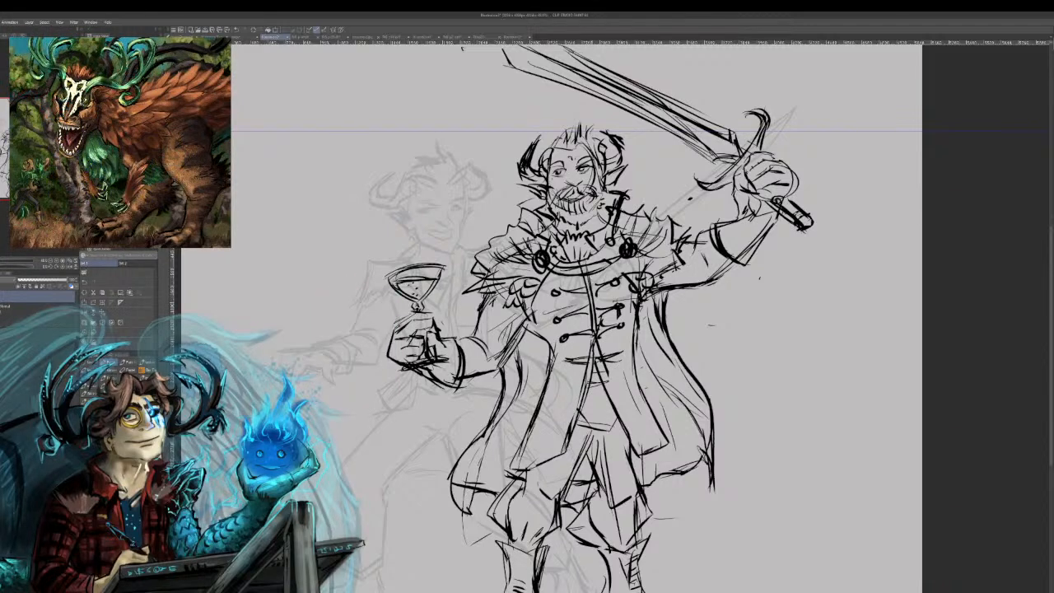
Refine the man's eye and the side of his face beside the beard.
drag(593, 161, 601, 182)
key(ctrl+z)
drag(594, 176, 602, 195)
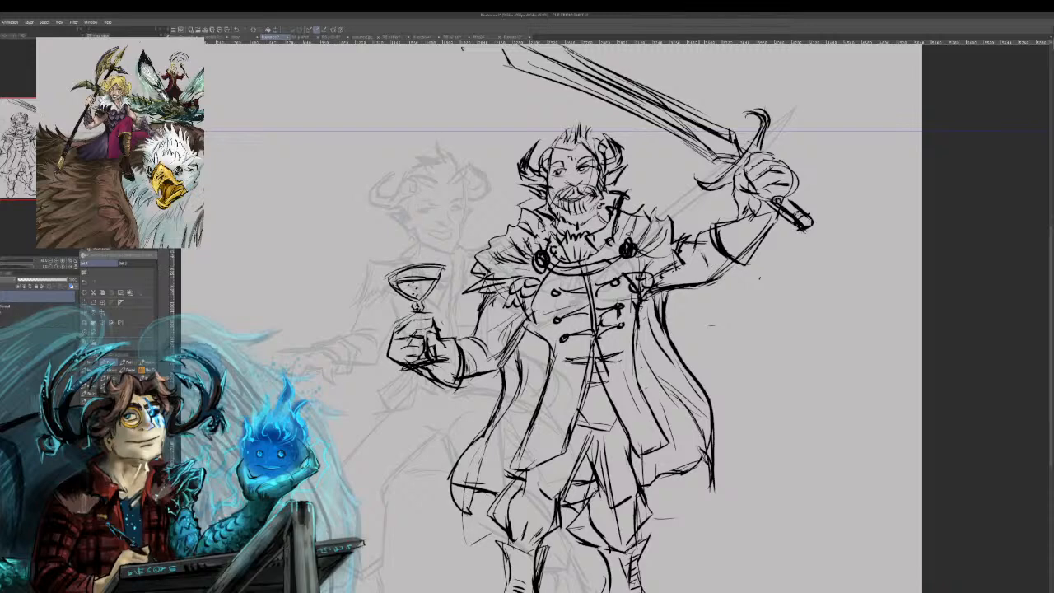
Rework the sword arm's cuff and detail the chest chain and its round clasp.
mouse_move(717, 227)
mouse_down()
mouse_move(728, 253)
mouse_move(755, 257)
mouse_move(719, 276)
mouse_move(718, 229)
mouse_up()
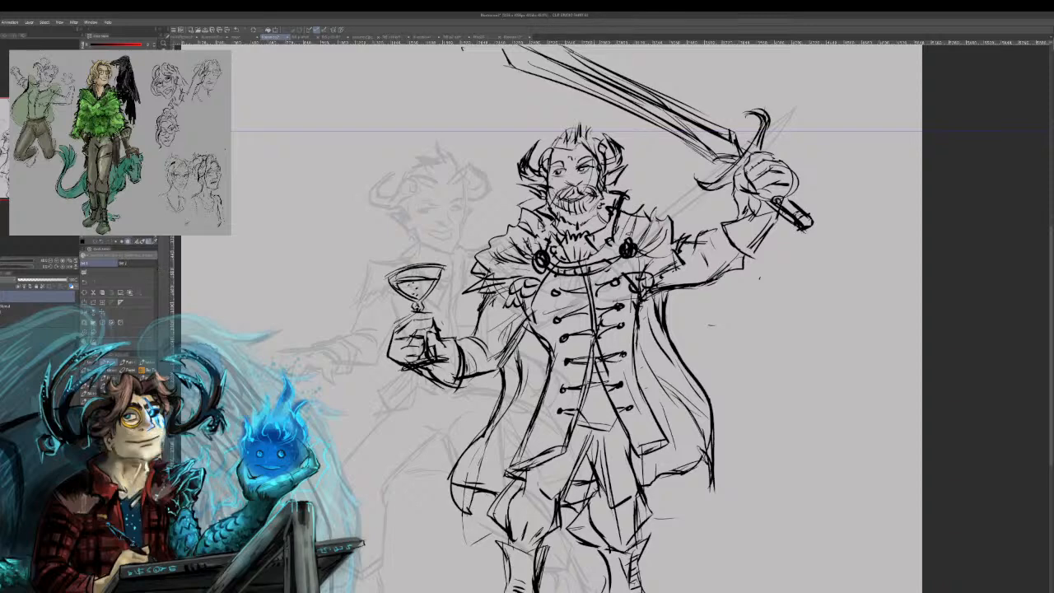
drag(598, 261, 601, 269)
mouse_move(610, 244)
mouse_down()
mouse_move(614, 258)
mouse_move(656, 266)
mouse_up()
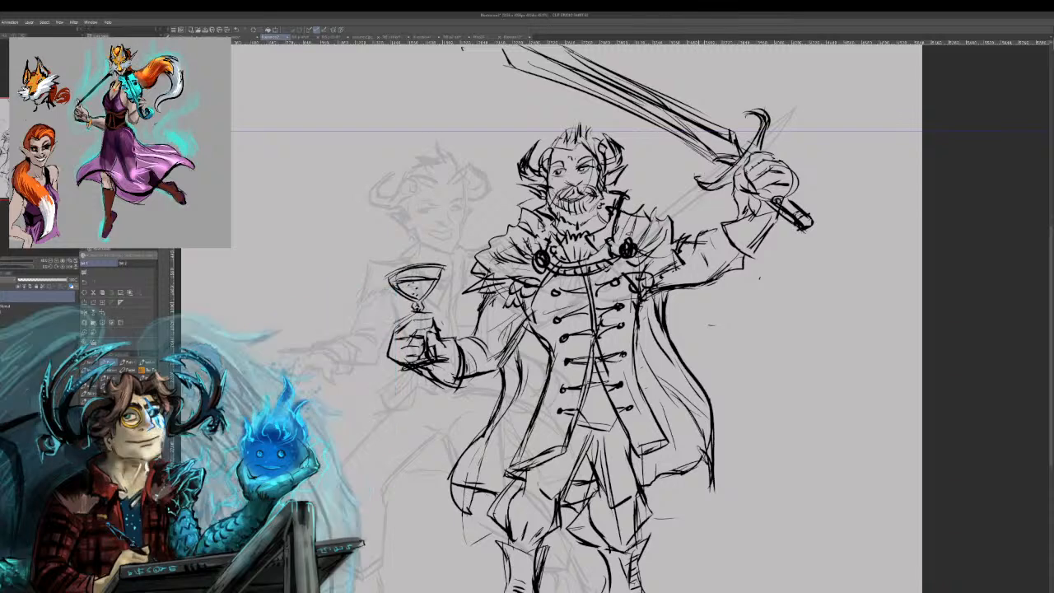
Add rounded ends to the sword's crossguard and pommel, and darken the guard where it meets the blade.
drag(698, 176, 704, 183)
drag(748, 113, 762, 120)
drag(796, 225, 816, 223)
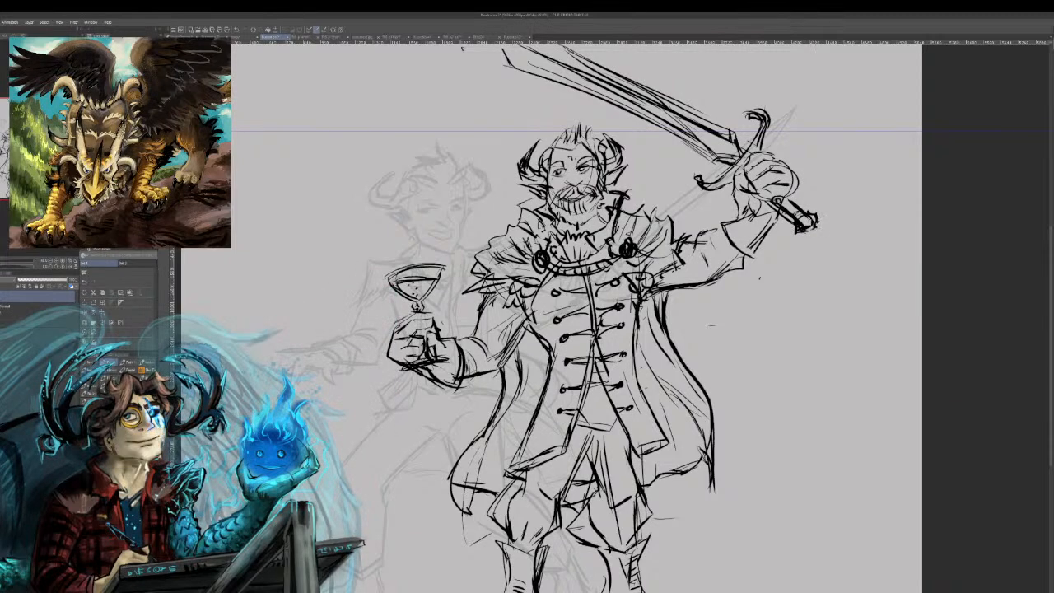
mouse_move(734, 162)
mouse_down()
mouse_move(728, 170)
mouse_move(749, 150)
mouse_move(726, 173)
mouse_up()
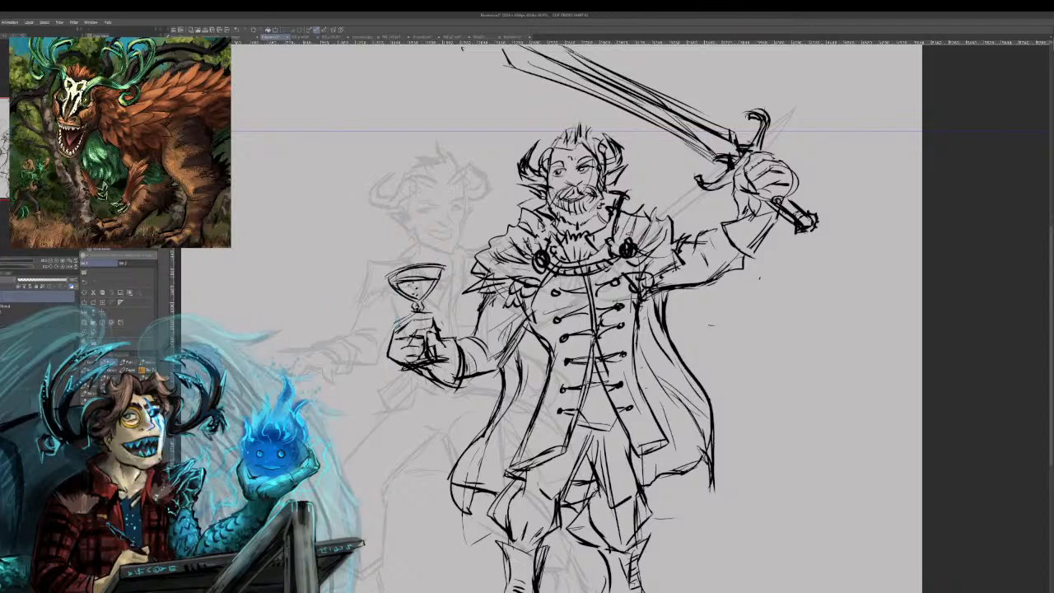
Draw curved motion lines above and below the sword blade.
drag(514, 78, 599, 102)
drag(502, 99, 672, 144)
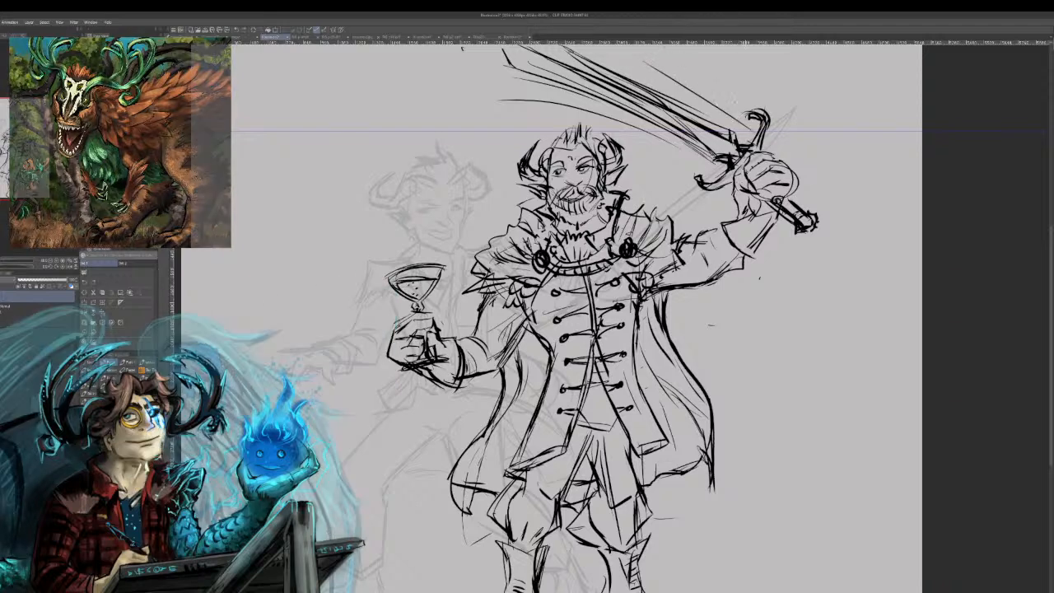
mouse_move(686, 59)
mouse_down()
mouse_move(728, 115)
mouse_move(627, 56)
mouse_up()
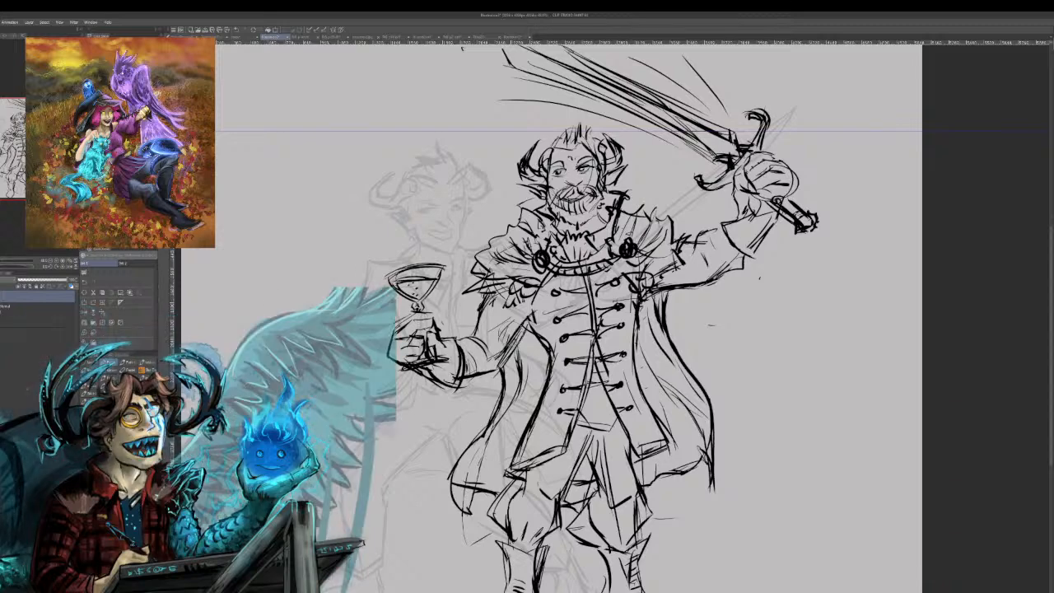
Rework the cape's folds on both sides of the coat and lengthen its hem beneath the sword arm.
drag(521, 336, 520, 367)
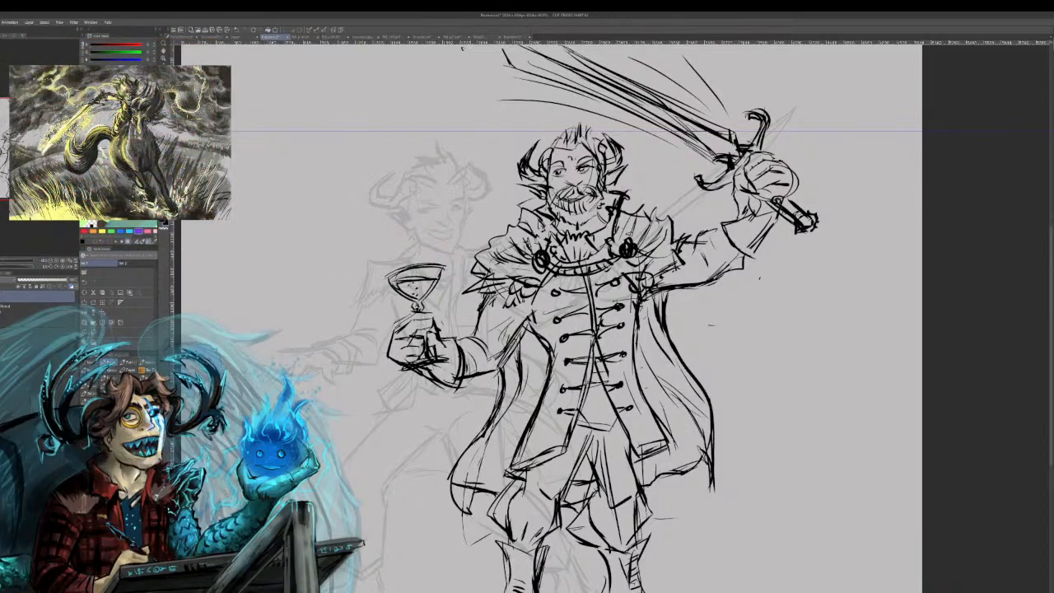
mouse_move(493, 365)
mouse_down()
mouse_move(497, 408)
mouse_move(498, 382)
mouse_move(457, 463)
mouse_up()
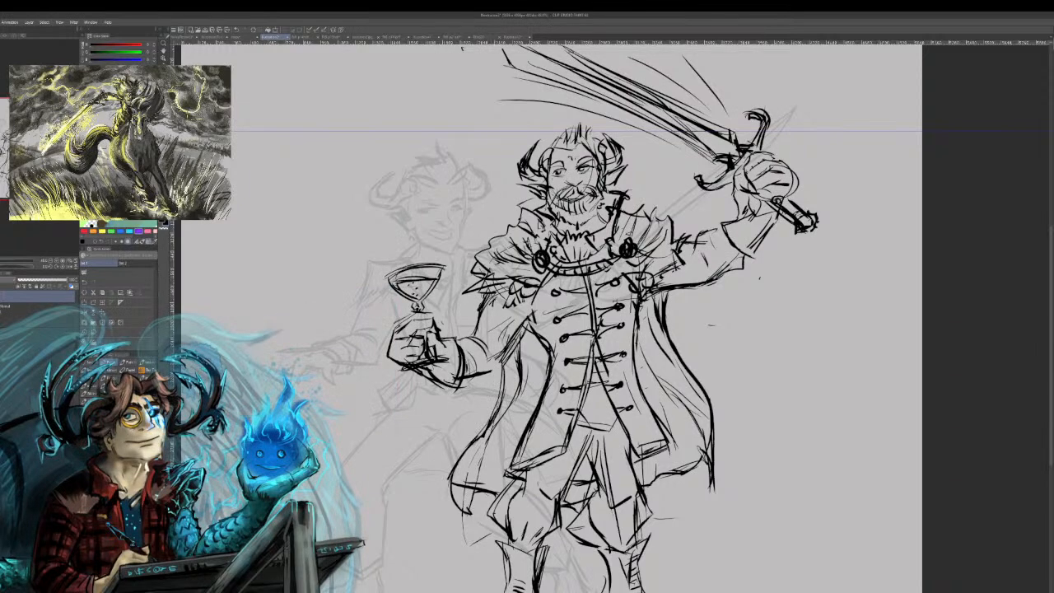
drag(473, 516, 493, 423)
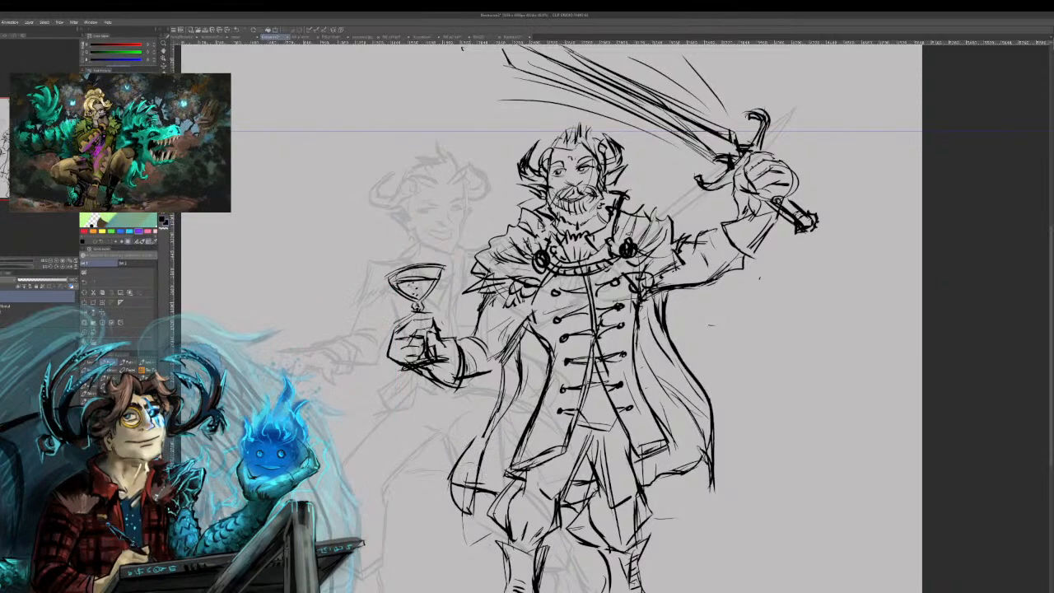
drag(654, 310, 672, 392)
mouse_move(661, 336)
mouse_down()
mouse_move(703, 429)
mouse_move(696, 504)
mouse_up()
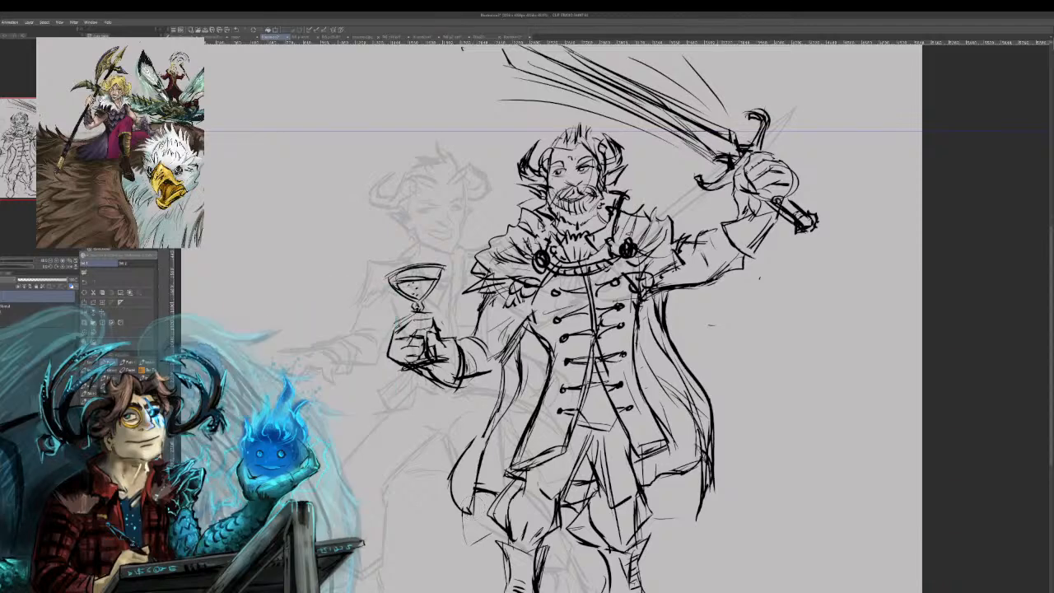
Detail the base of the blade at the crossguard and add wrapping lines across the sword's grip.
mouse_move(719, 143)
mouse_down()
mouse_move(712, 151)
mouse_move(736, 141)
mouse_move(738, 154)
mouse_up()
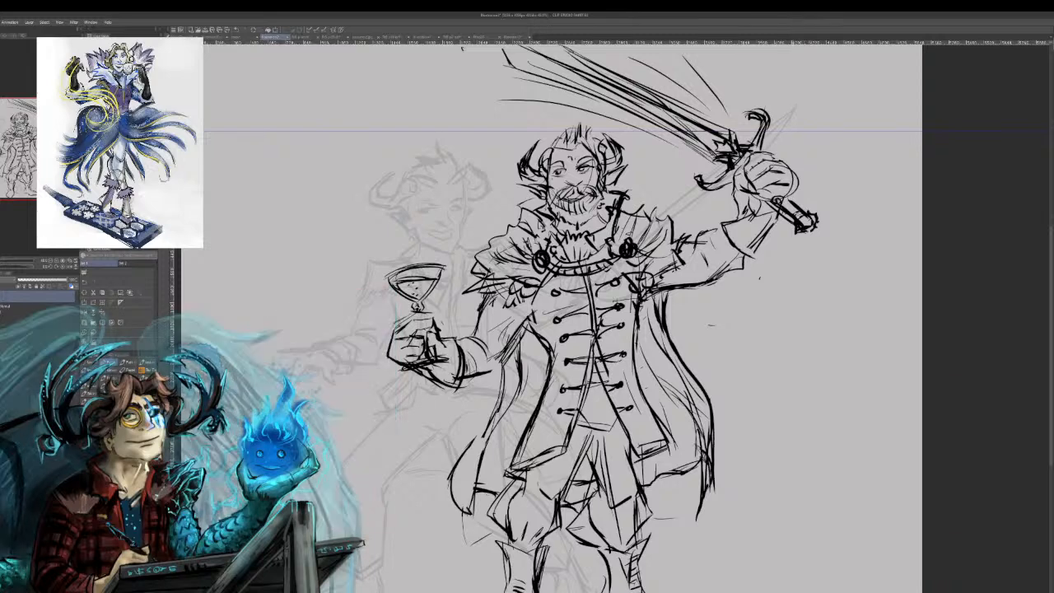
drag(784, 199, 790, 209)
drag(786, 204, 799, 212)
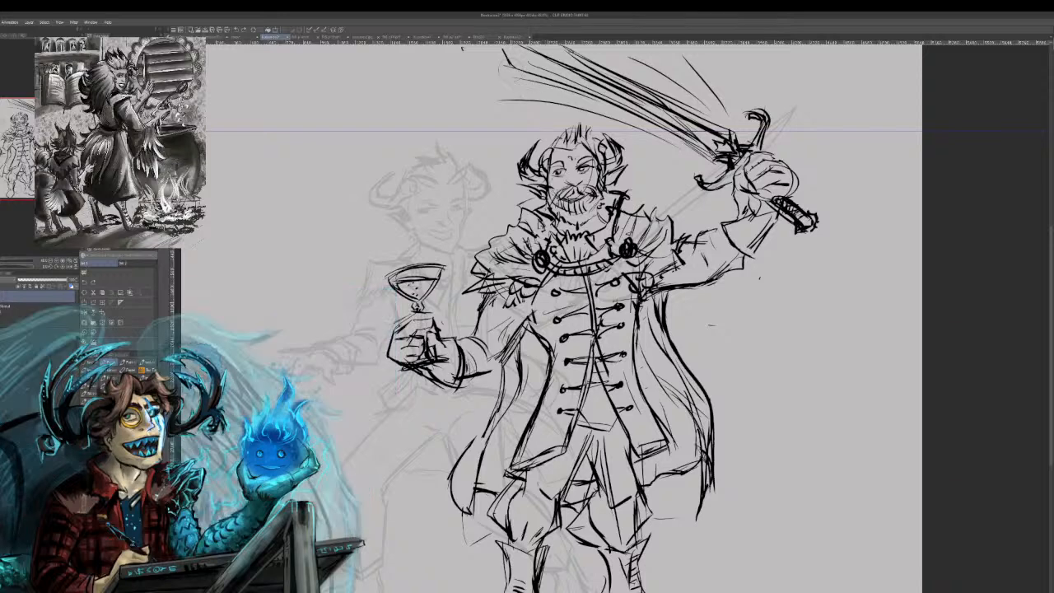
Erase the outer end of the sword blade and redraw its edges and tip.
drag(515, 66, 597, 95)
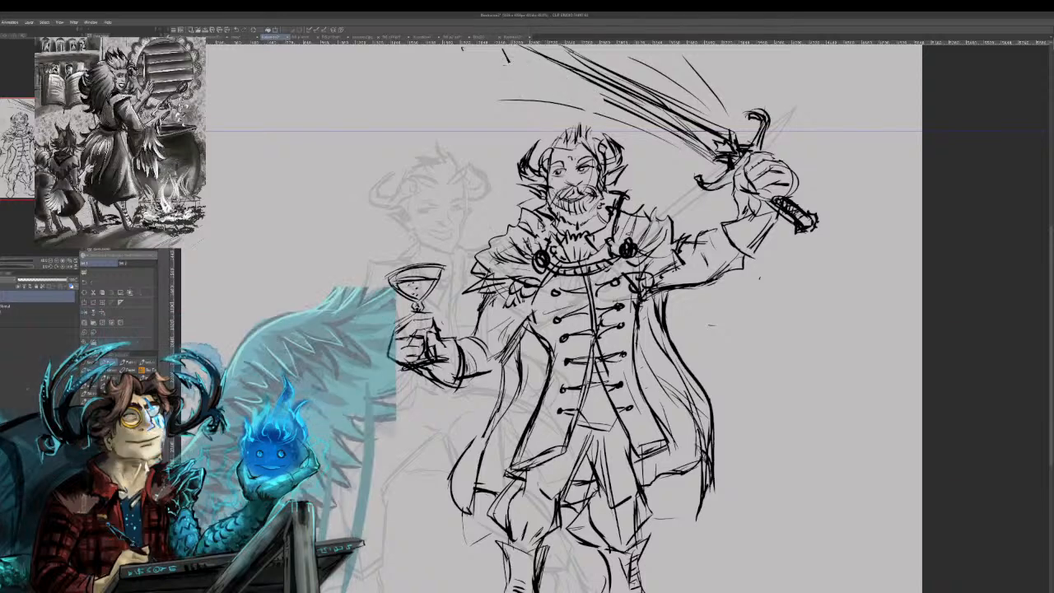
drag(509, 57, 561, 86)
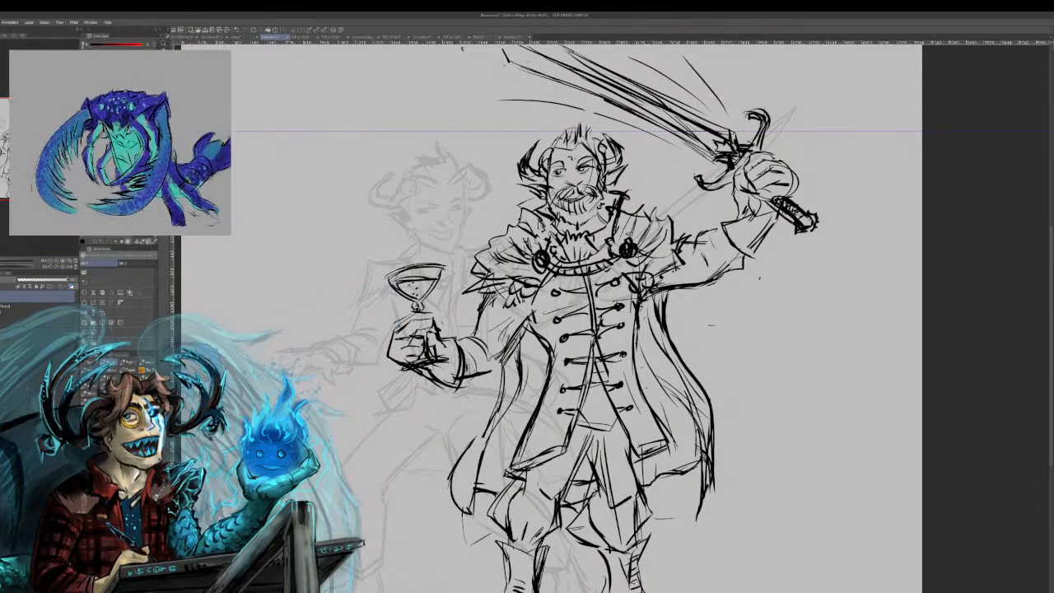
drag(558, 48, 651, 101)
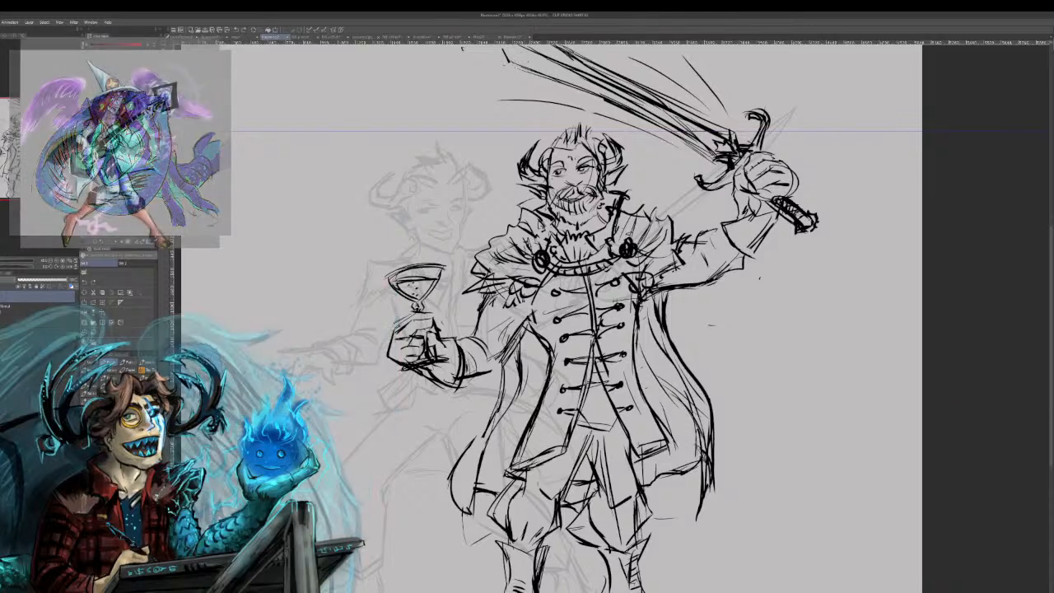
drag(514, 61, 581, 89)
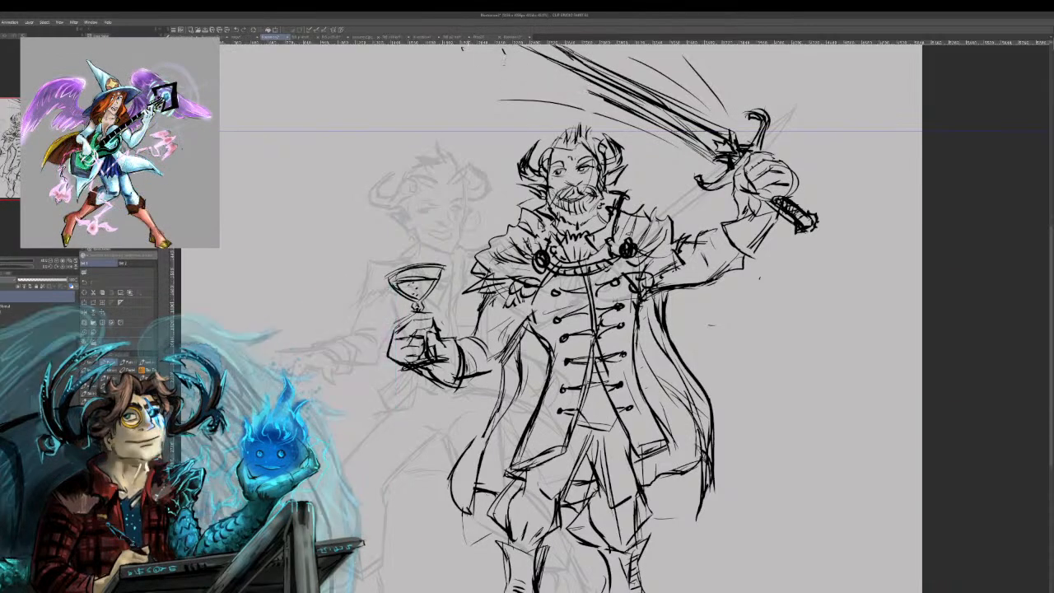
drag(509, 58, 586, 87)
drag(504, 48, 616, 109)
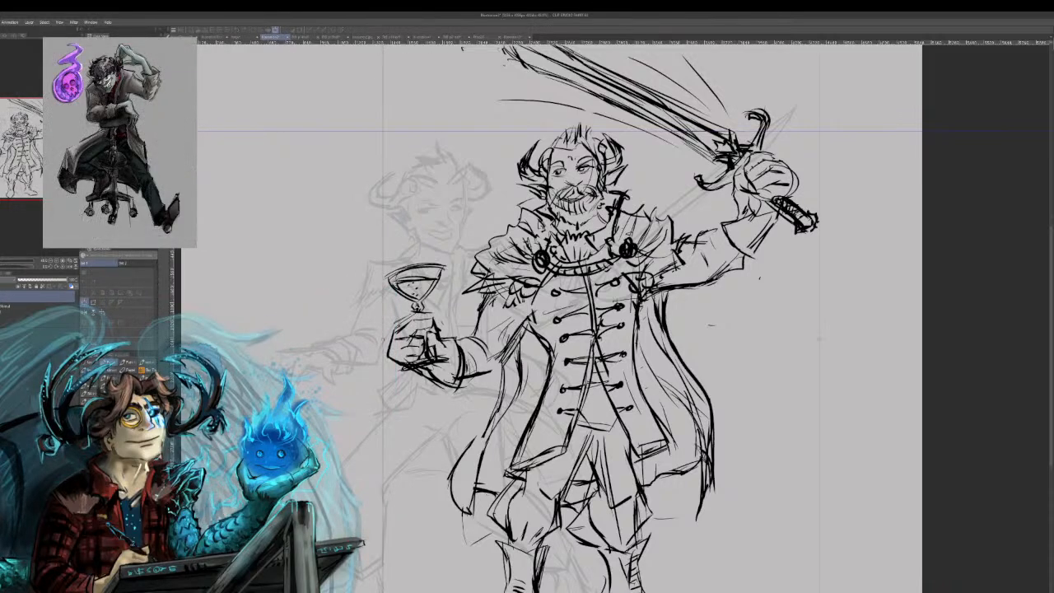
Transform the figure sketch to a slightly smaller, narrower size with the sword tip lower on the canvas.
drag(383, 43, 404, 69)
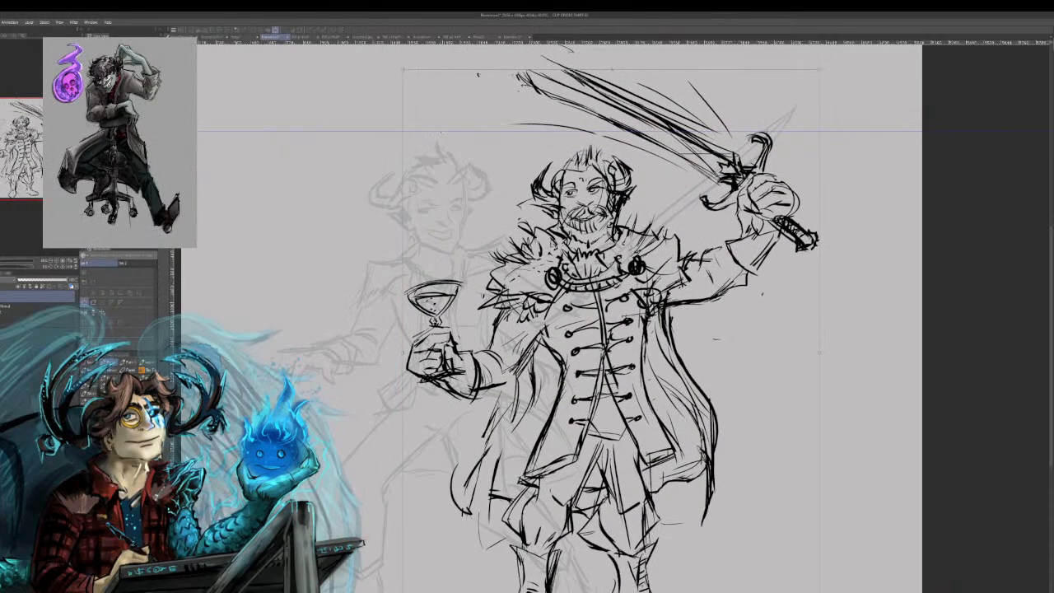
drag(478, 74, 469, 60)
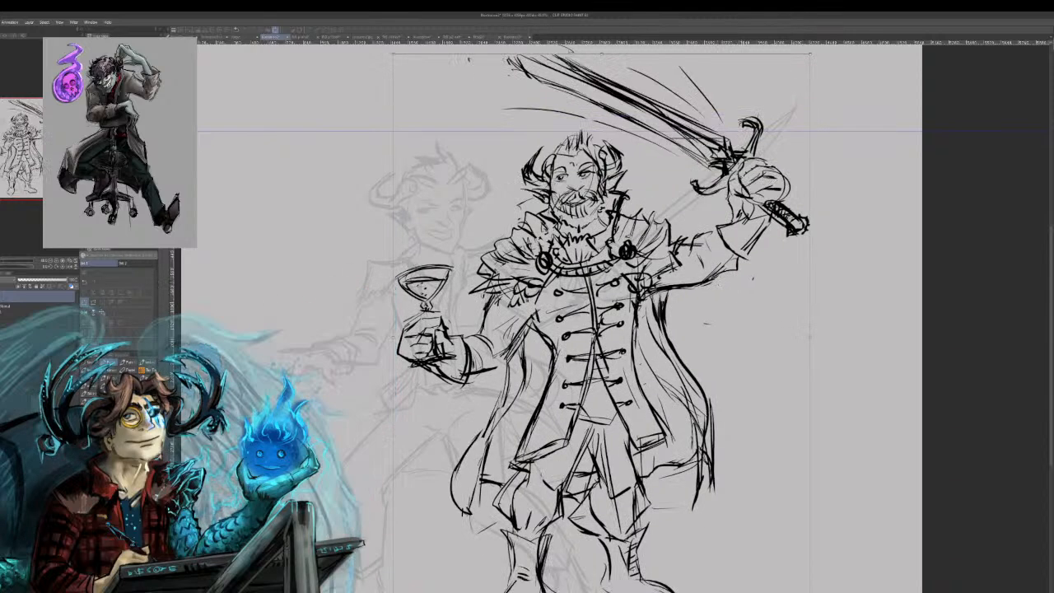
drag(811, 592, 757, 588)
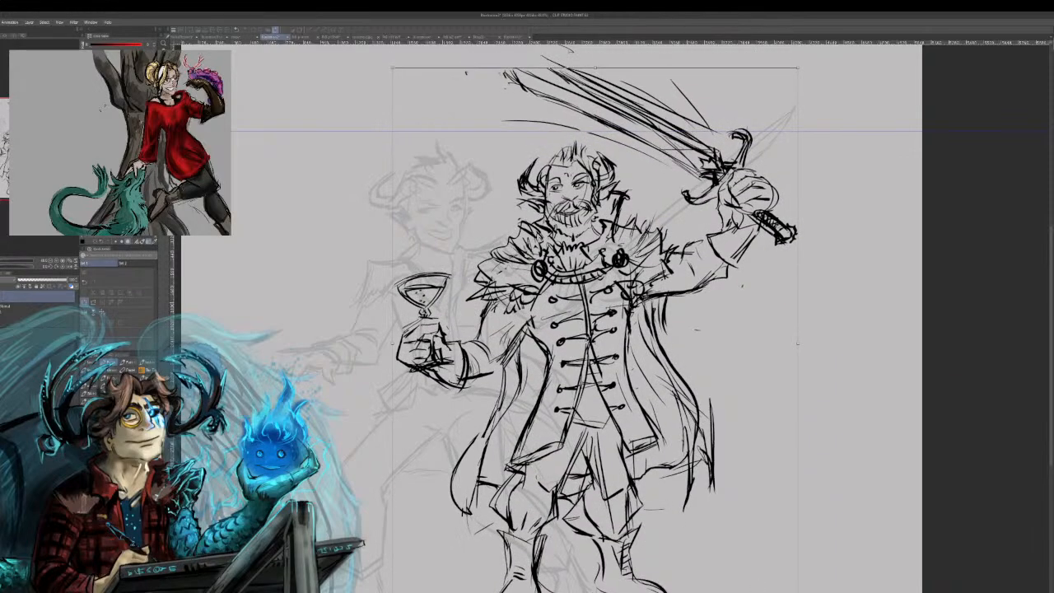
key(Return)
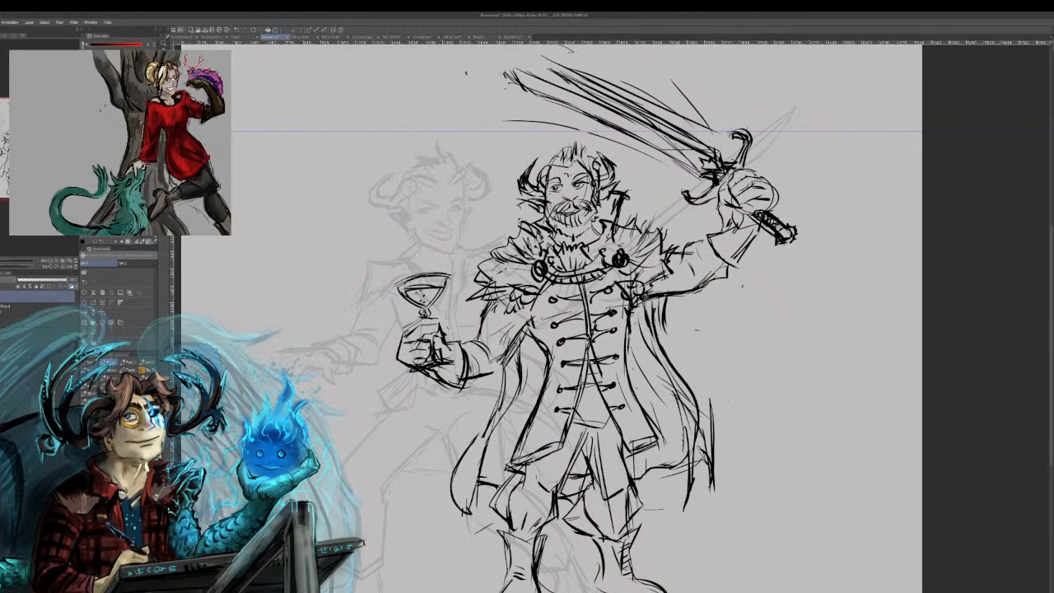
Redraw the resized sword's blade edge and close its outer end with a sharp point.
mouse_move(497, 61)
mouse_down()
mouse_move(522, 89)
mouse_move(533, 60)
mouse_move(548, 63)
mouse_move(692, 138)
mouse_up()
key(ctrl+z)
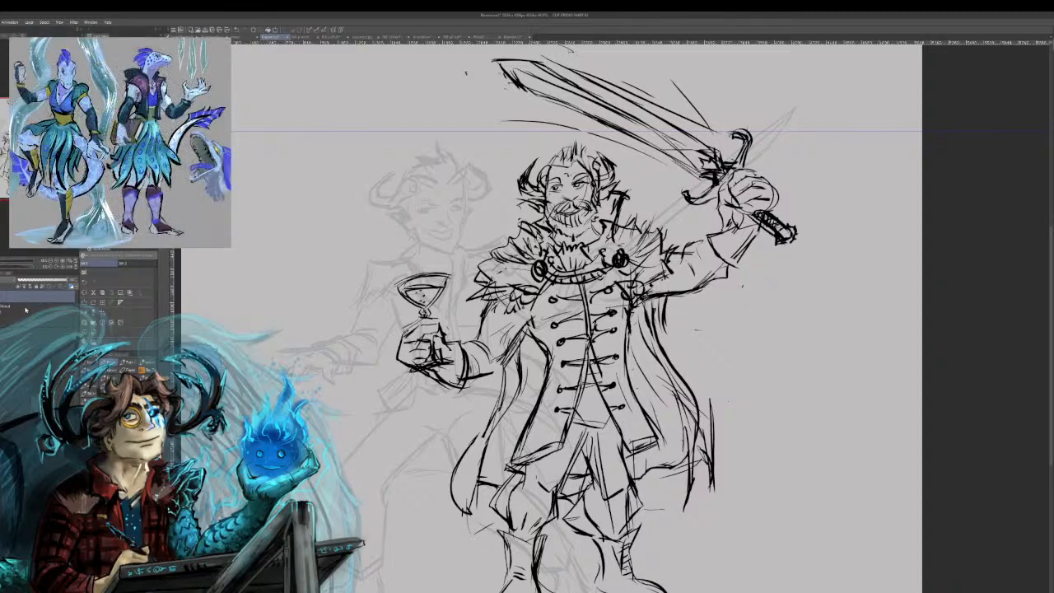
Rework the sword blade's edges, then erase the whole blade up to the crossguard.
mouse_move(573, 72)
mouse_down()
mouse_move(701, 120)
mouse_move(699, 130)
mouse_up()
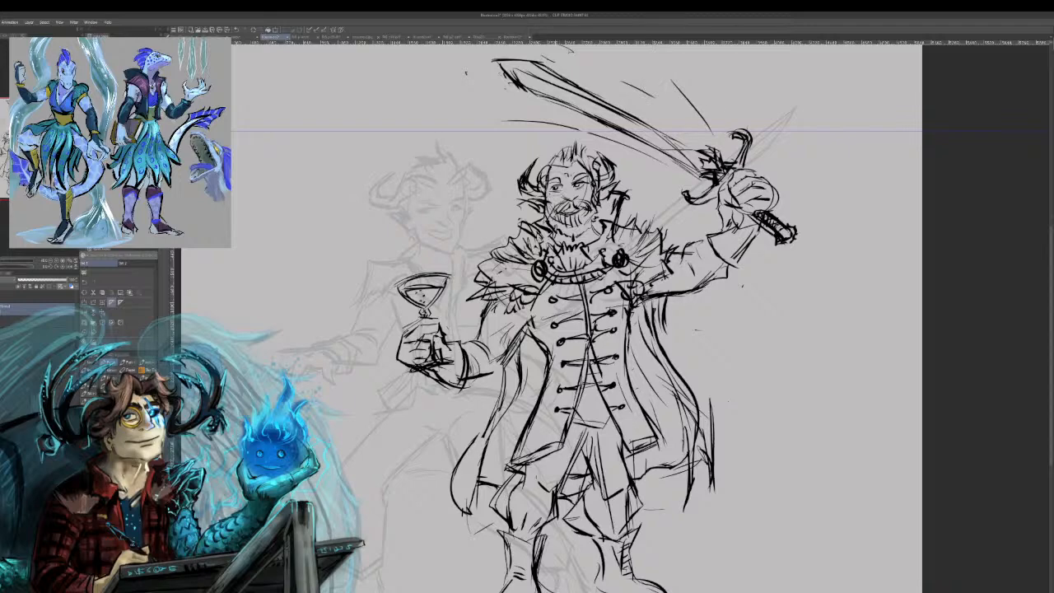
click(43, 297)
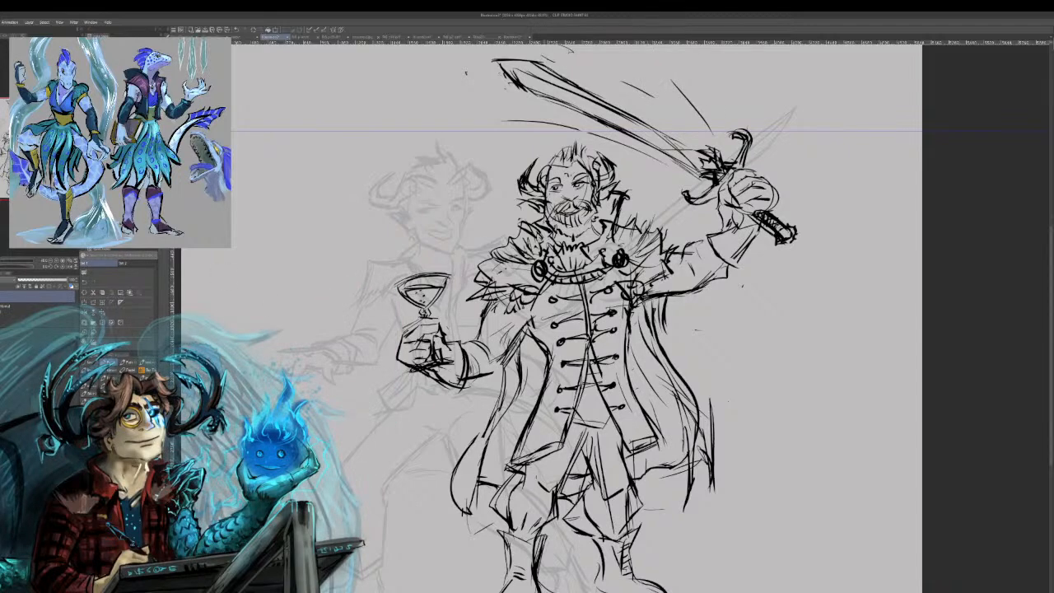
drag(550, 72, 682, 143)
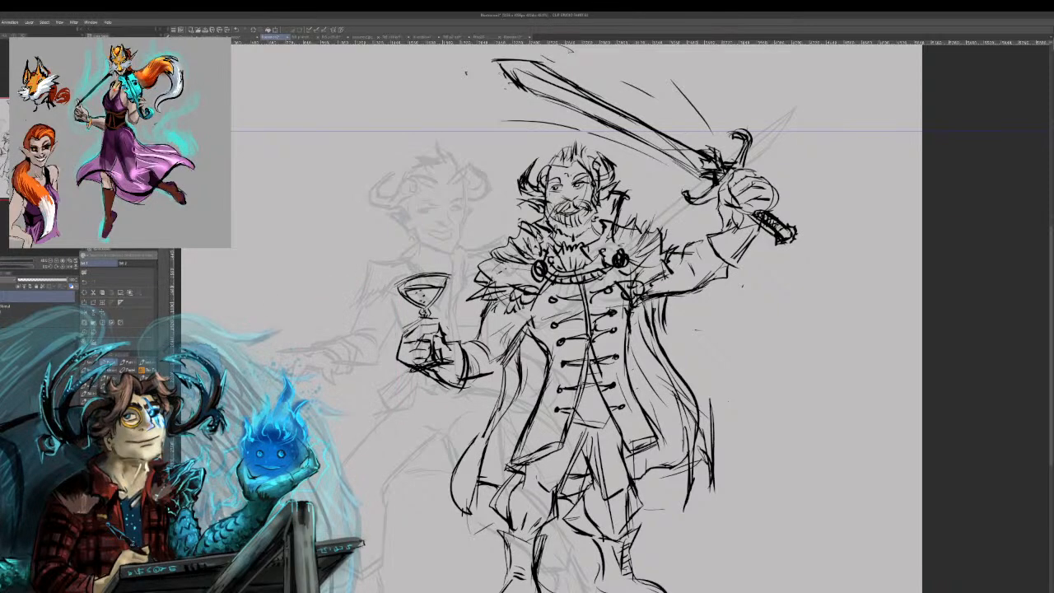
mouse_move(676, 145)
mouse_down()
mouse_move(624, 123)
mouse_move(560, 123)
mouse_move(577, 92)
mouse_move(511, 66)
mouse_up()
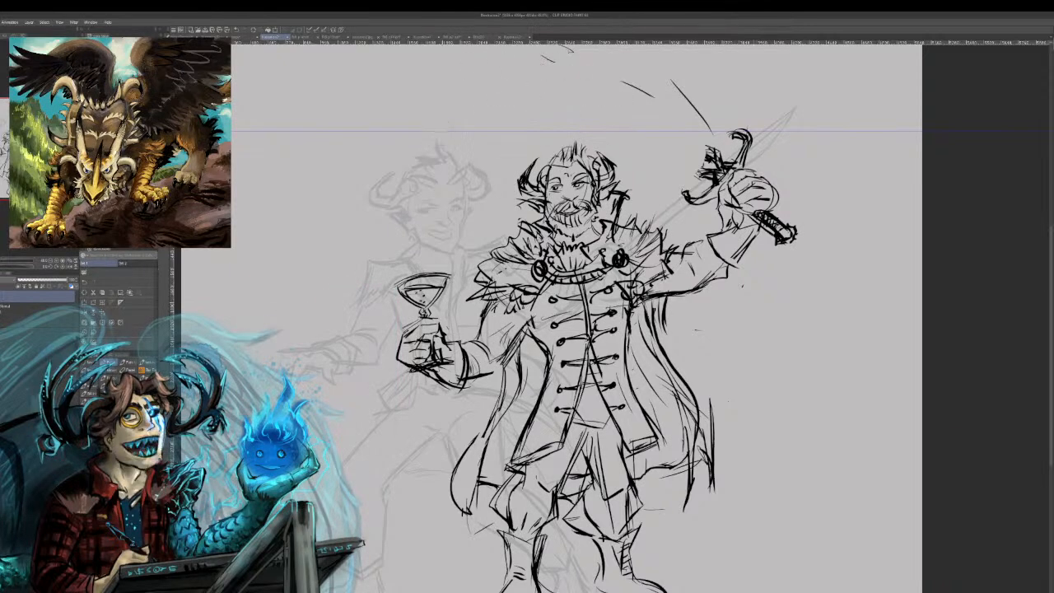
Sketch a new sword blade at a steeper angle from the crossguard and close its outer end with a point.
drag(609, 95, 700, 171)
mouse_move(544, 62)
mouse_down()
mouse_move(696, 170)
mouse_move(631, 118)
mouse_move(663, 107)
mouse_move(710, 150)
mouse_up()
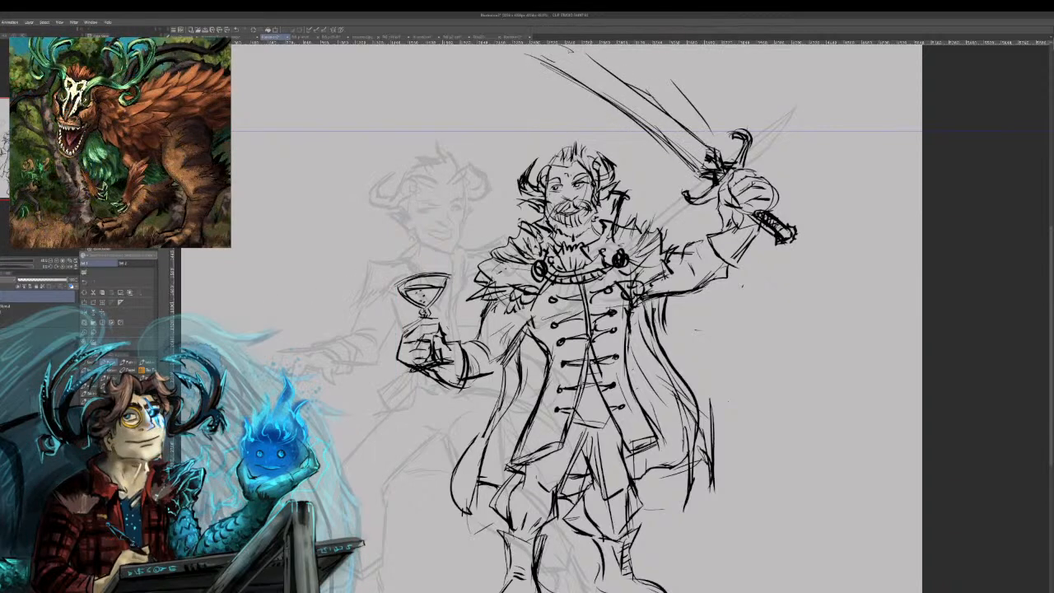
drag(597, 63, 664, 113)
mouse_move(545, 53)
mouse_down()
mouse_move(562, 77)
mouse_move(589, 56)
mouse_up()
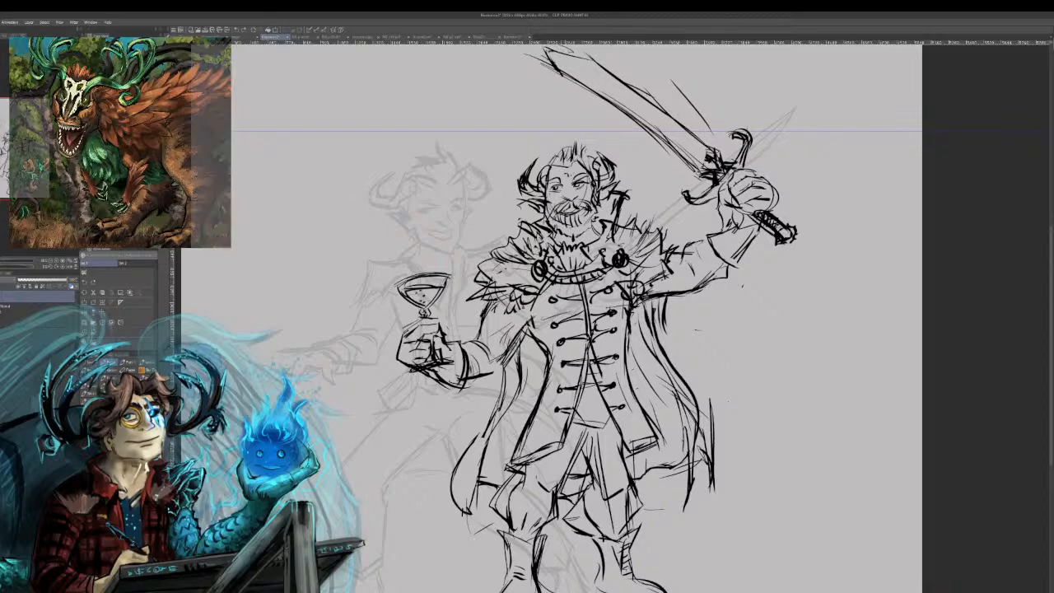
drag(555, 49, 588, 55)
mouse_move(553, 48)
mouse_down()
mouse_move(592, 56)
mouse_move(571, 79)
mouse_up()
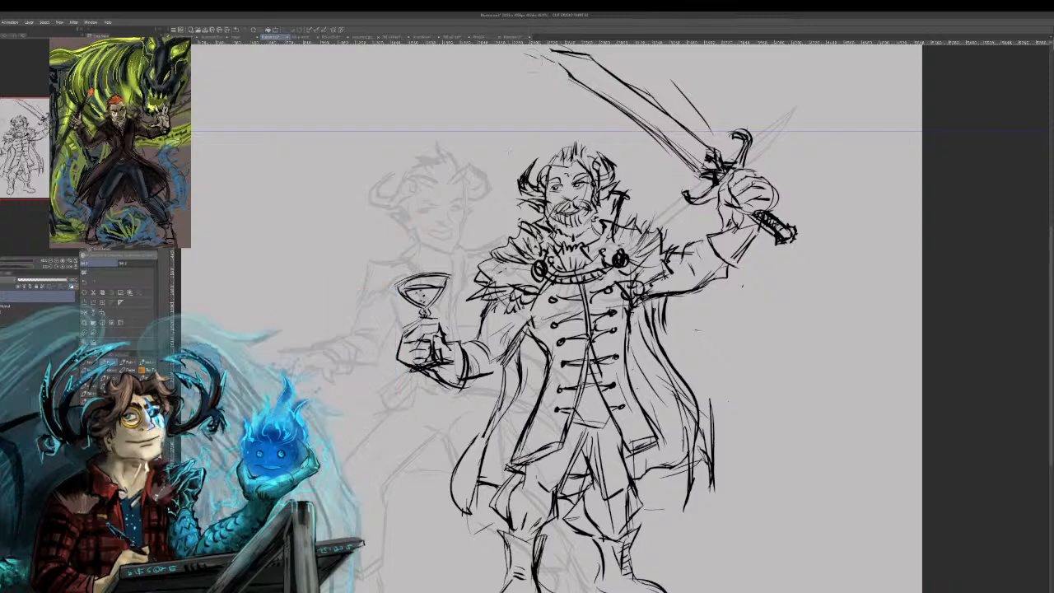
Erase the new blade's tip and try a redrawn point with heavier edges, then undo those strokes.
drag(598, 62, 573, 50)
drag(578, 42, 583, 57)
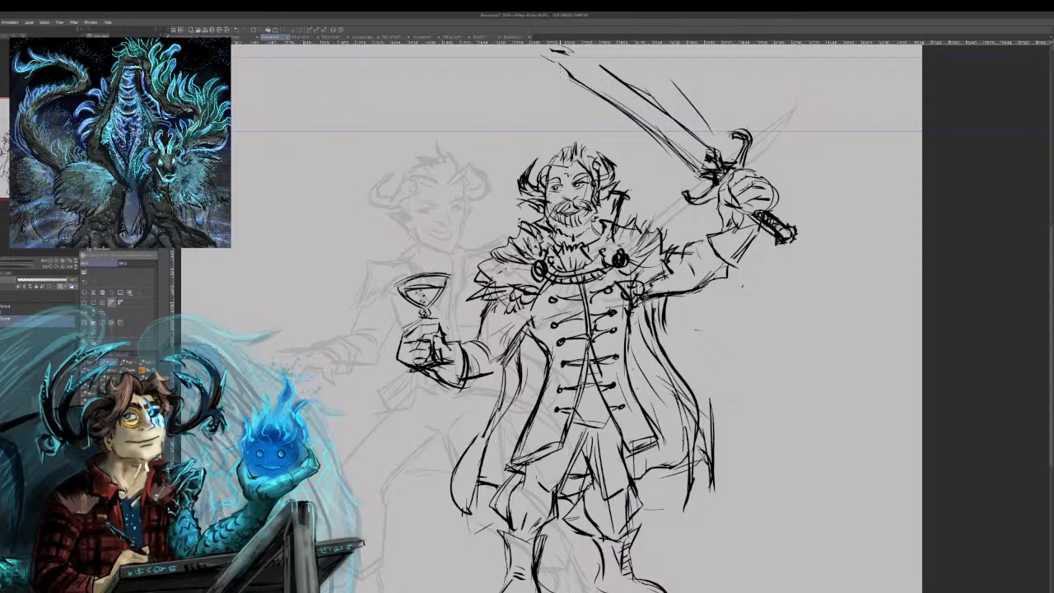
mouse_move(551, 47)
mouse_down()
mouse_move(568, 81)
mouse_move(600, 67)
mouse_move(598, 94)
mouse_move(656, 121)
mouse_up()
drag(587, 86, 664, 136)
drag(608, 70, 692, 140)
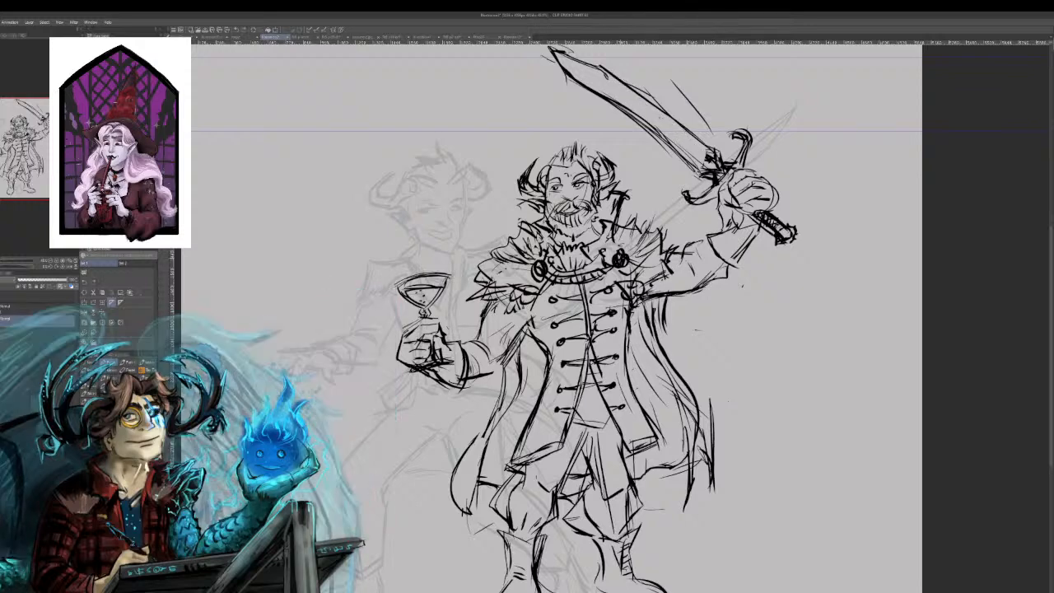
key(ctrl+z)
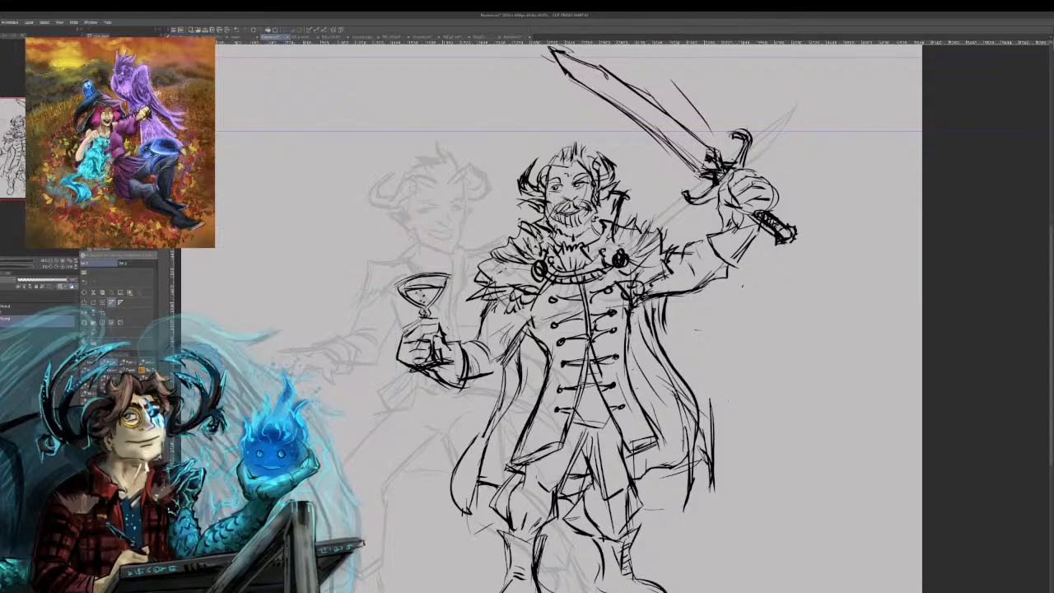
key(ctrl+z)
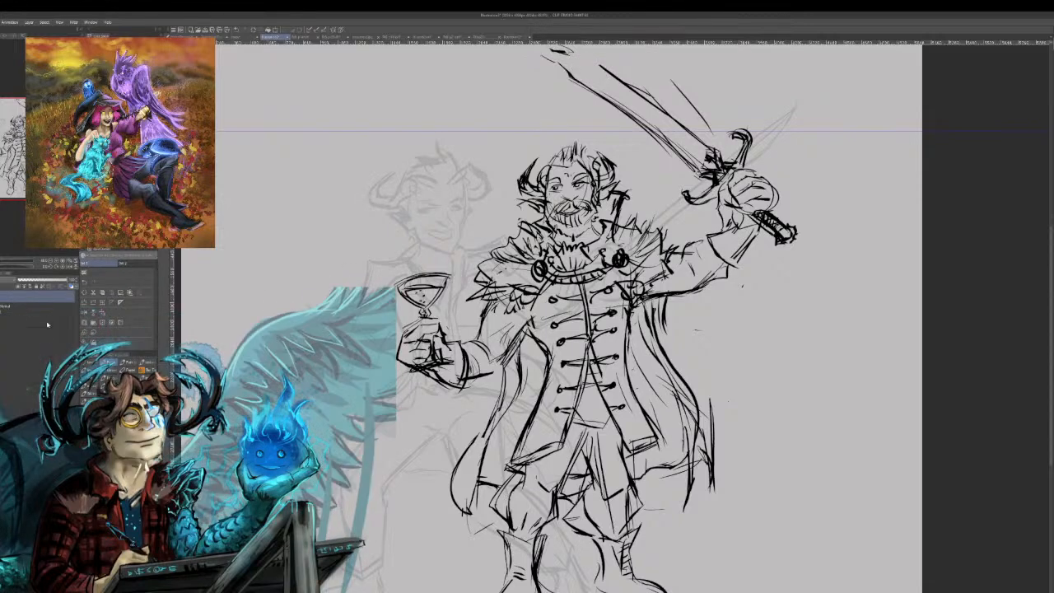
Redraw the blade's slanted tip farther in, erasing and replacing the strokes along its lower edge.
mouse_move(575, 82)
mouse_down()
mouse_move(600, 68)
mouse_move(560, 51)
mouse_move(583, 90)
mouse_up()
drag(551, 58, 581, 88)
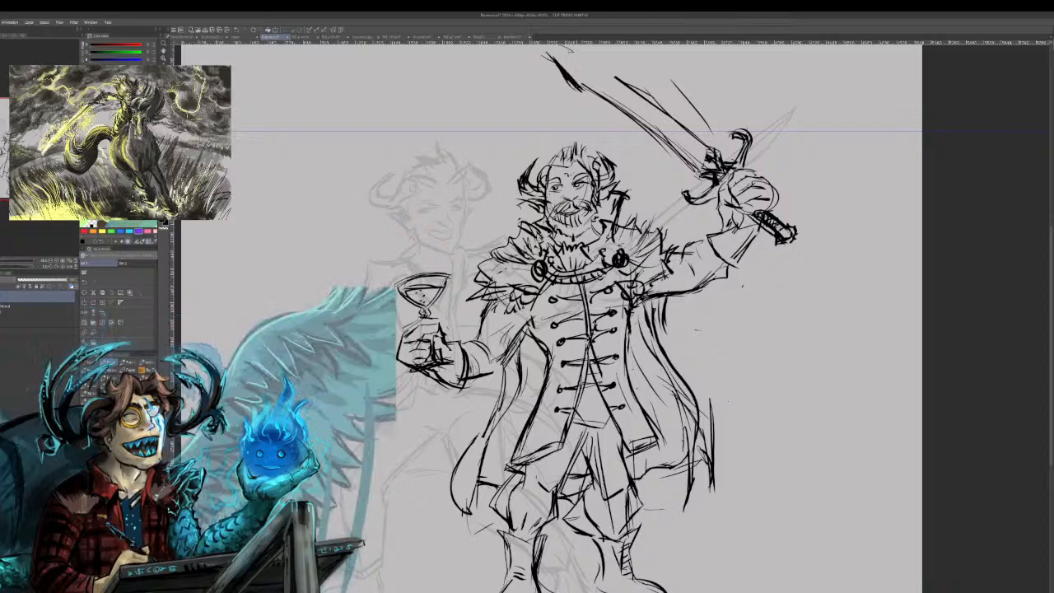
key(ctrl+z)
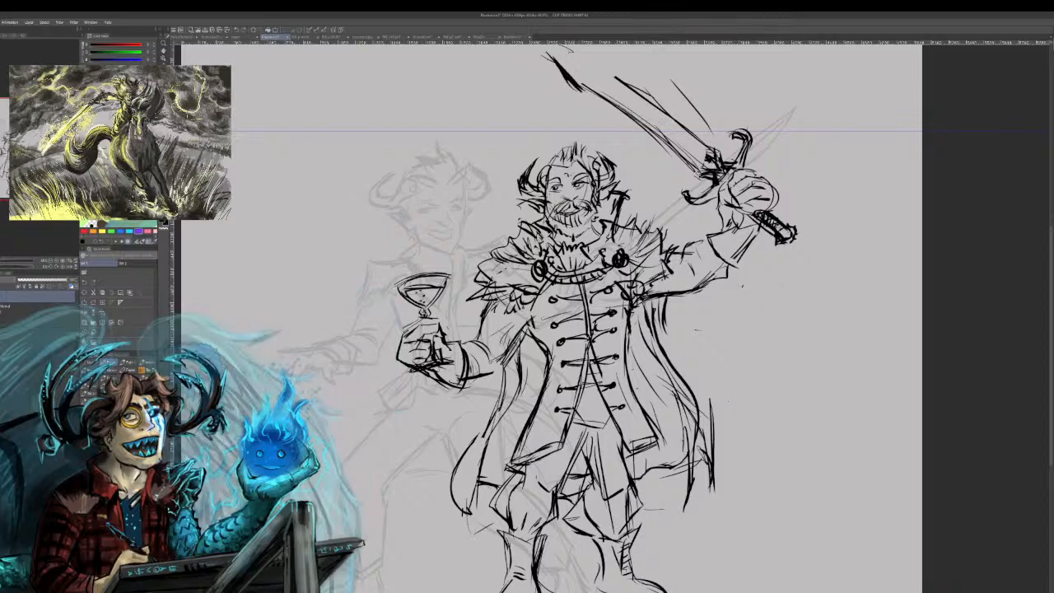
drag(582, 89, 618, 105)
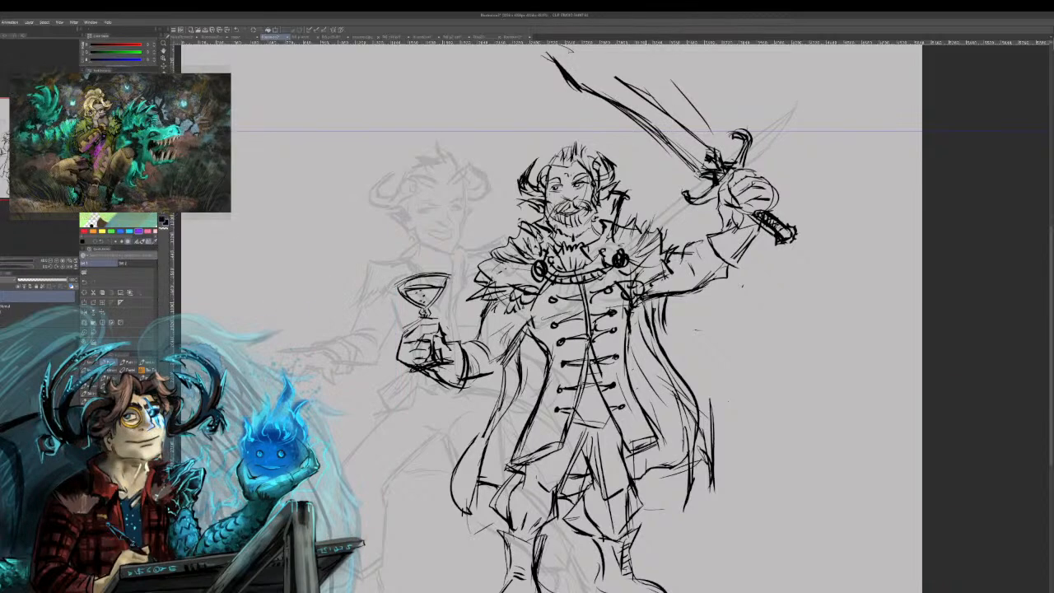
key(ctrl+z)
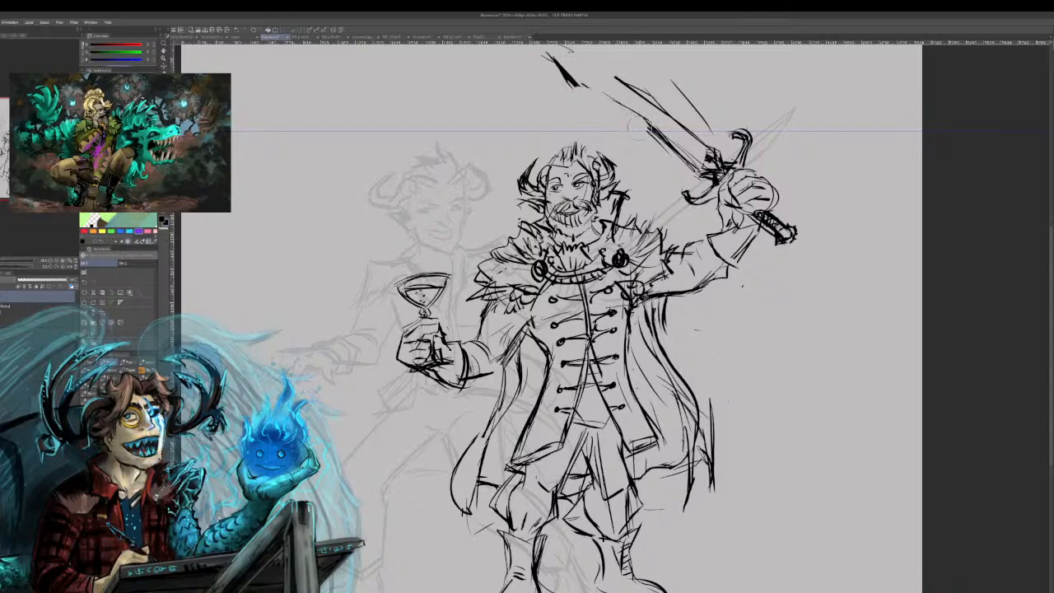
mouse_move(566, 94)
mouse_down()
mouse_move(561, 66)
mouse_move(595, 89)
mouse_up()
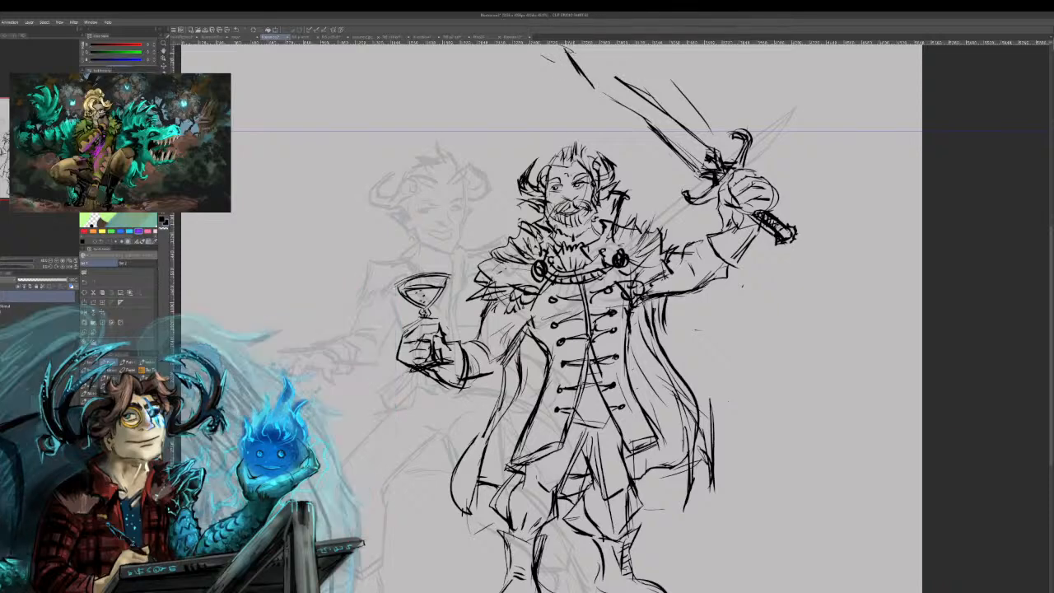
mouse_move(570, 48)
mouse_down()
mouse_move(616, 65)
mouse_move(633, 88)
mouse_up()
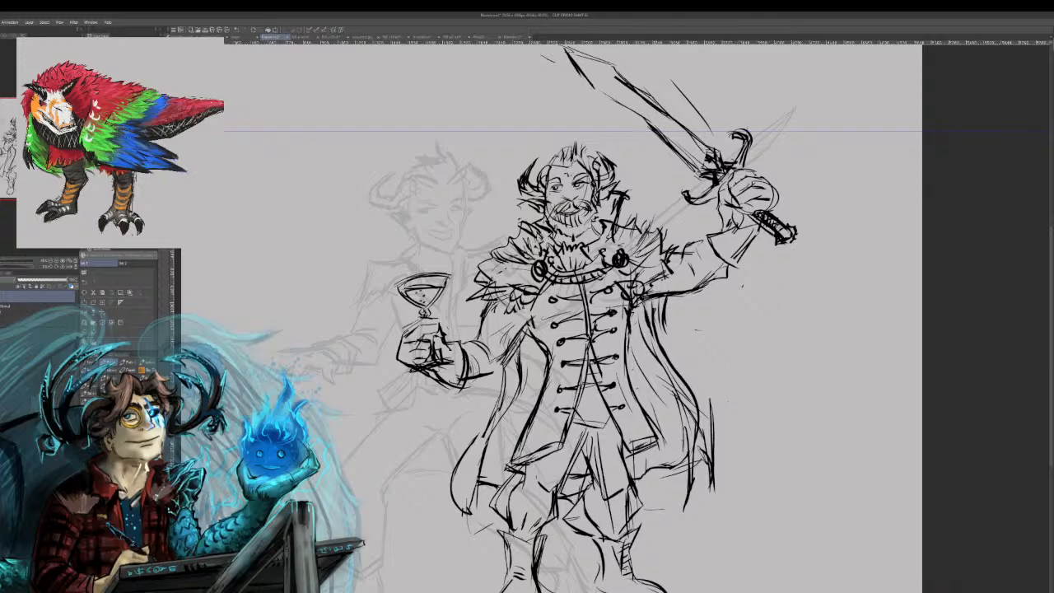
Erase the sword blade again and draw a straight guide line from the grip through the crossguard to the canvas's upper edge.
drag(680, 155, 581, 59)
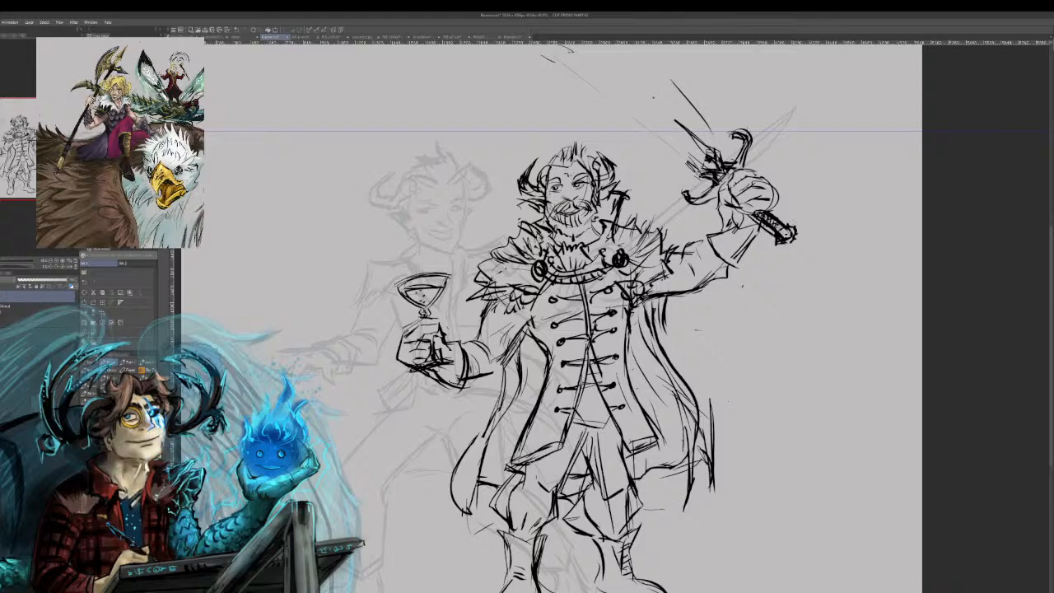
drag(554, 56, 795, 239)
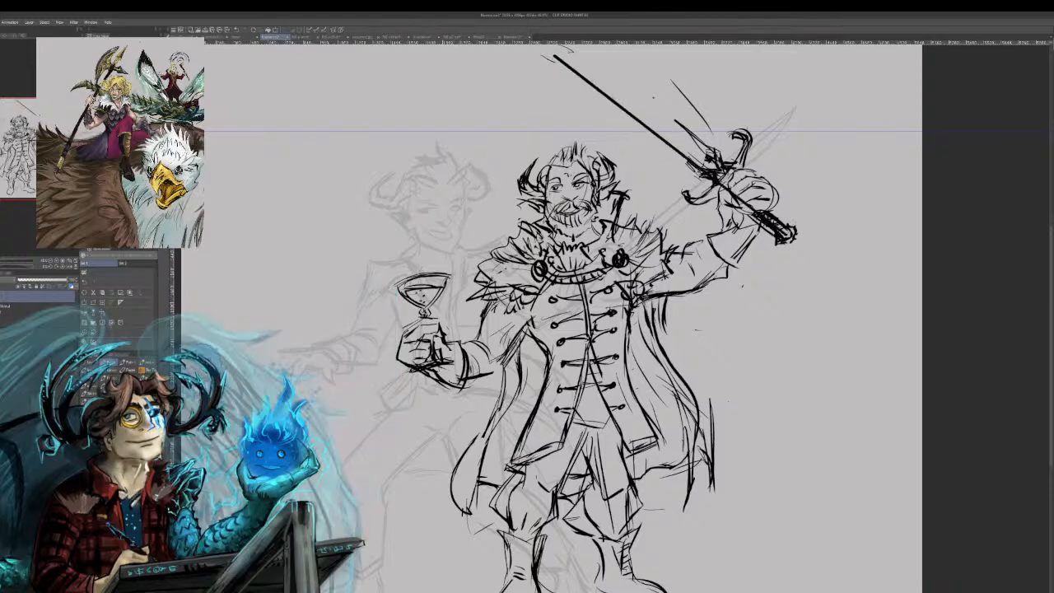
key(ctrl+z)
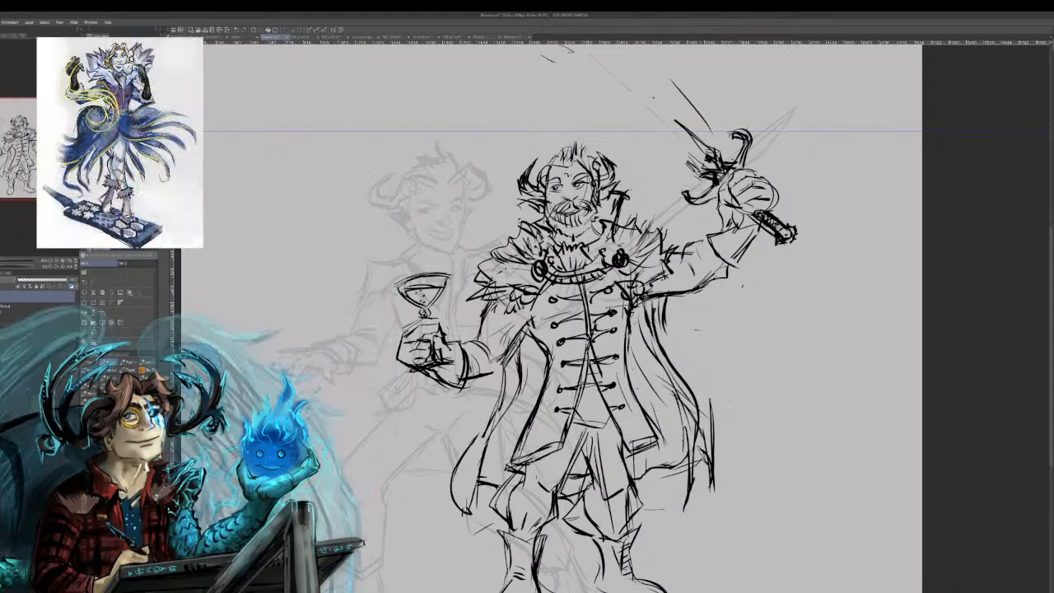
drag(668, 131, 560, 39)
drag(713, 165, 562, 46)
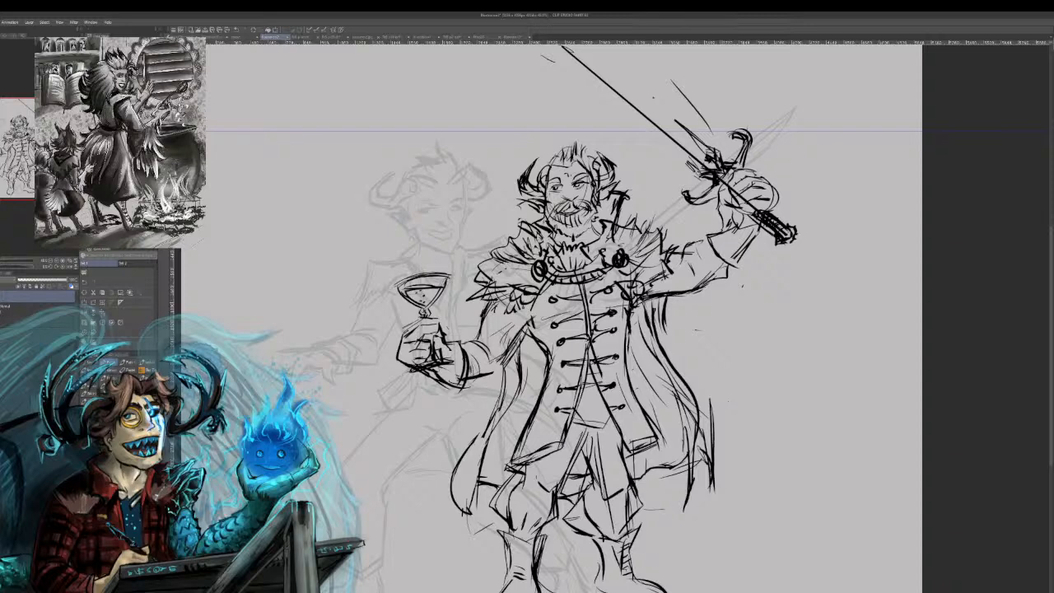
Draw both edges of the blade around the guide line, with a pointed tip and a darkened base at the crossguard.
drag(697, 164, 709, 168)
drag(657, 128, 693, 173)
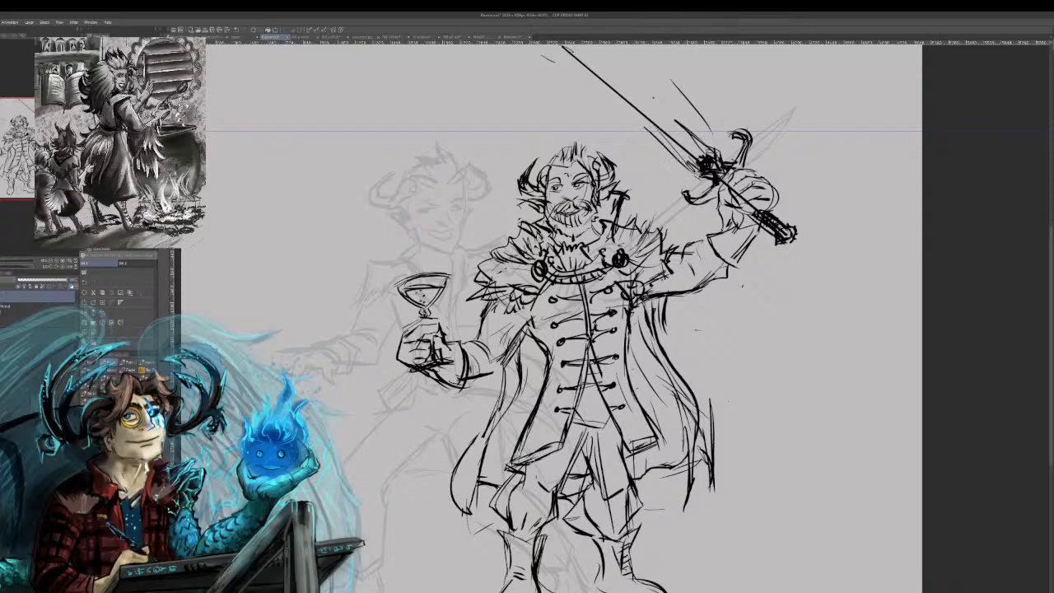
drag(585, 84, 650, 135)
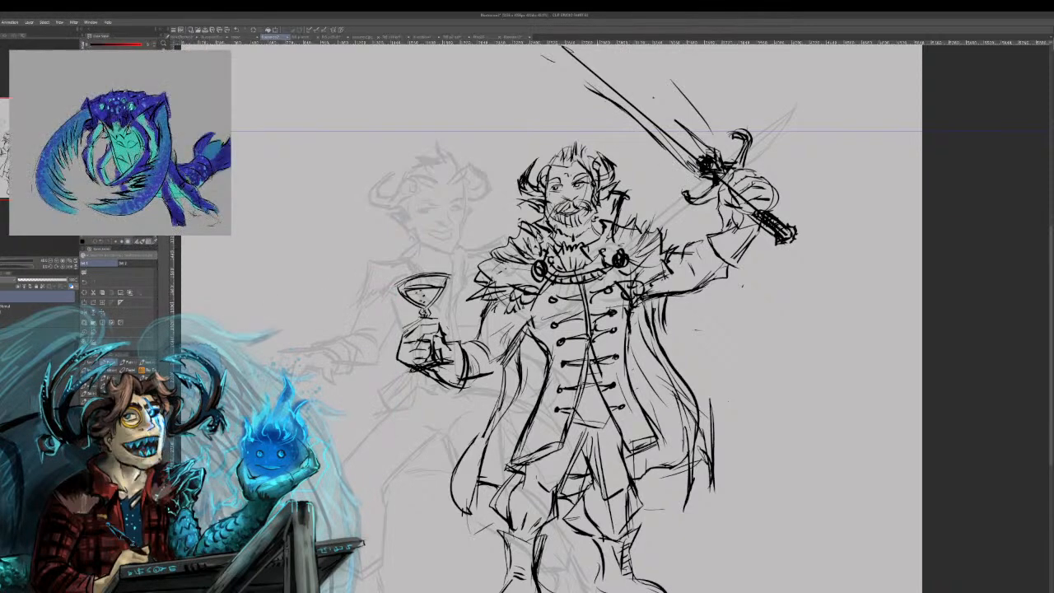
mouse_move(581, 78)
mouse_down()
mouse_move(637, 117)
mouse_move(611, 99)
mouse_up()
drag(593, 48, 677, 129)
drag(613, 72, 698, 140)
drag(649, 110, 721, 158)
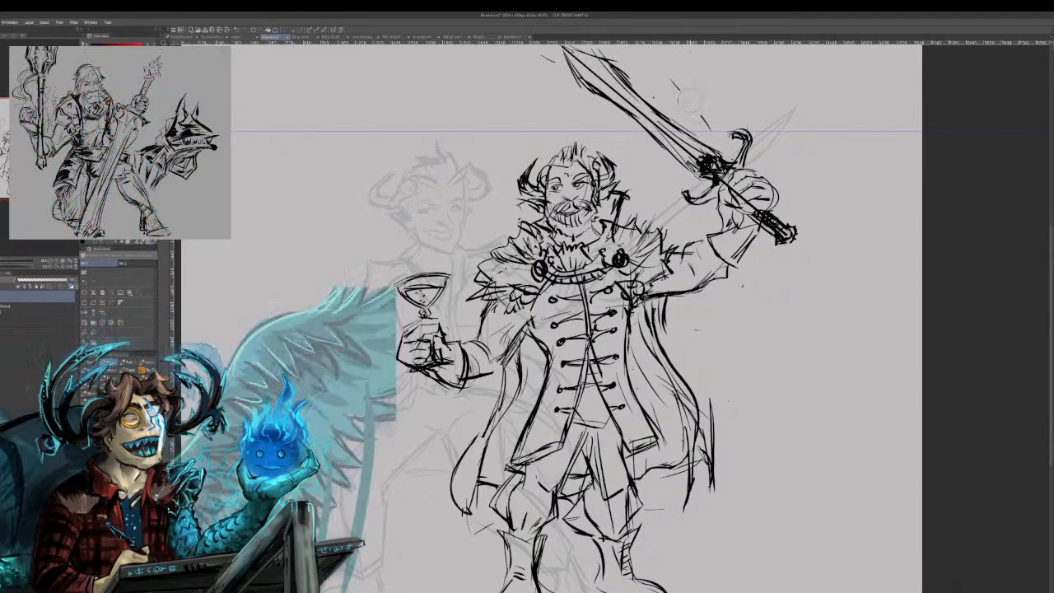
Erase the stray strokes above the blade and clean up the lines near its tip.
drag(674, 81, 697, 114)
drag(634, 86, 610, 54)
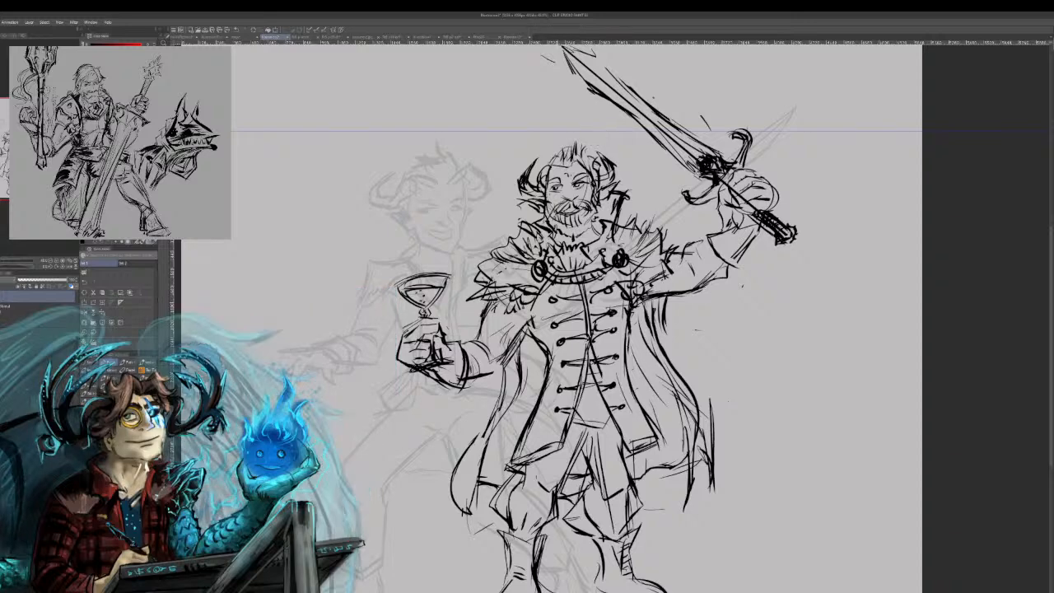
drag(584, 81, 562, 50)
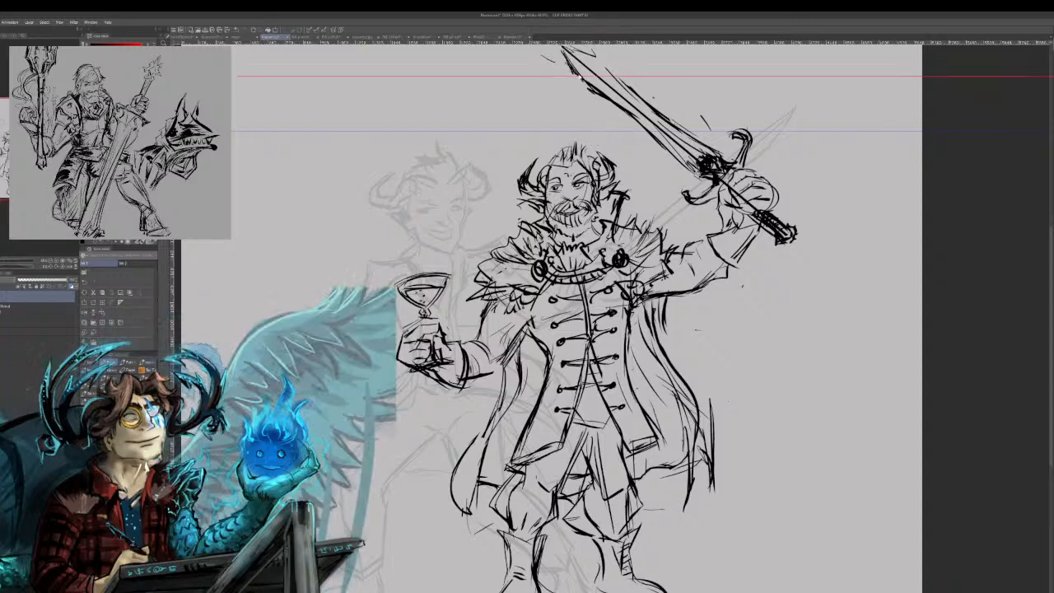
Hide the canvas rulers and reselect the sketch layer.
click(37, 319)
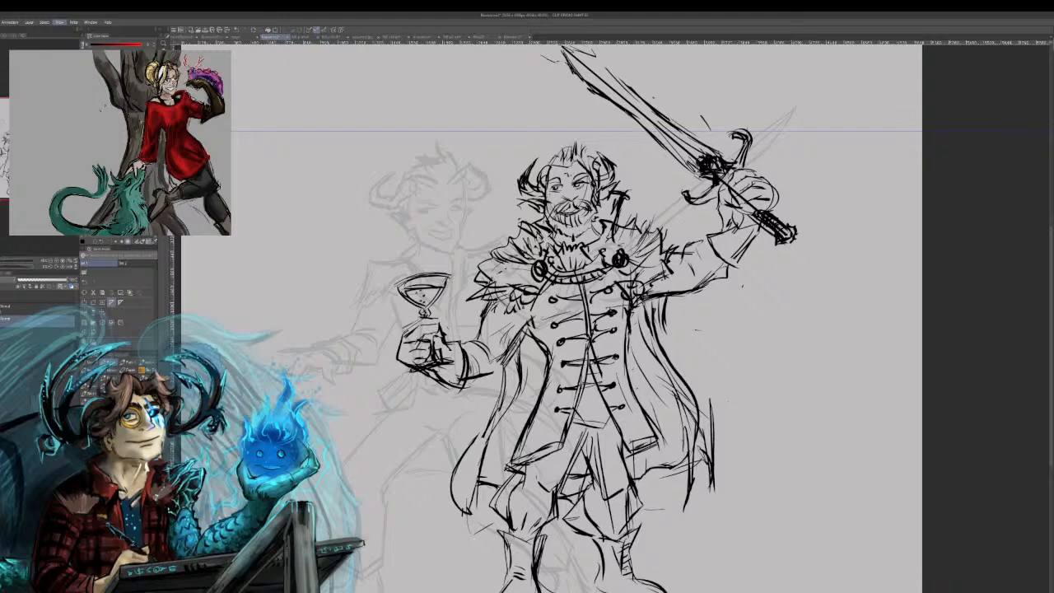
key(ctrl+r)
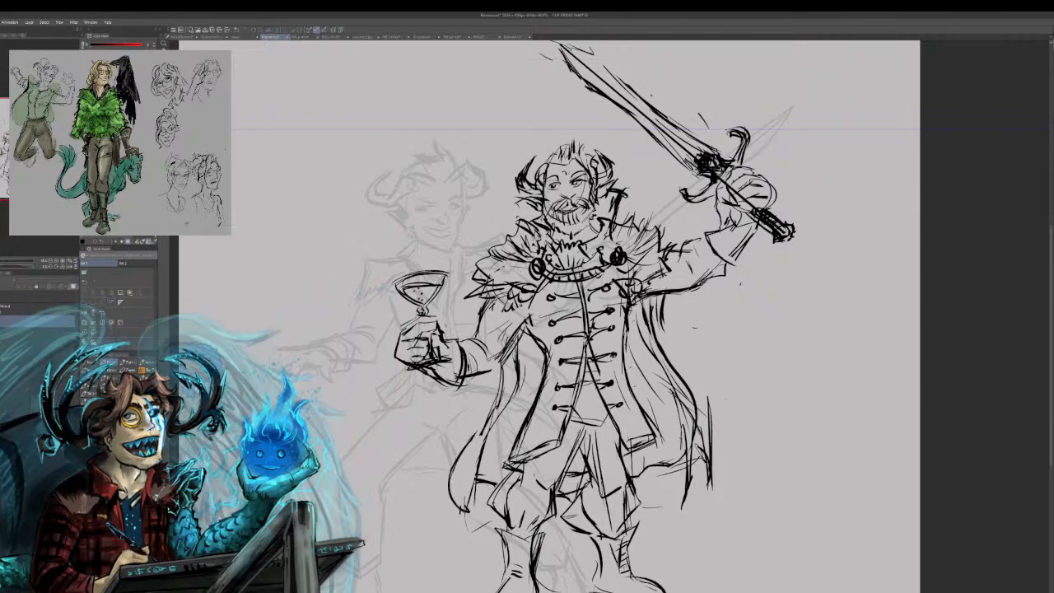
click(34, 302)
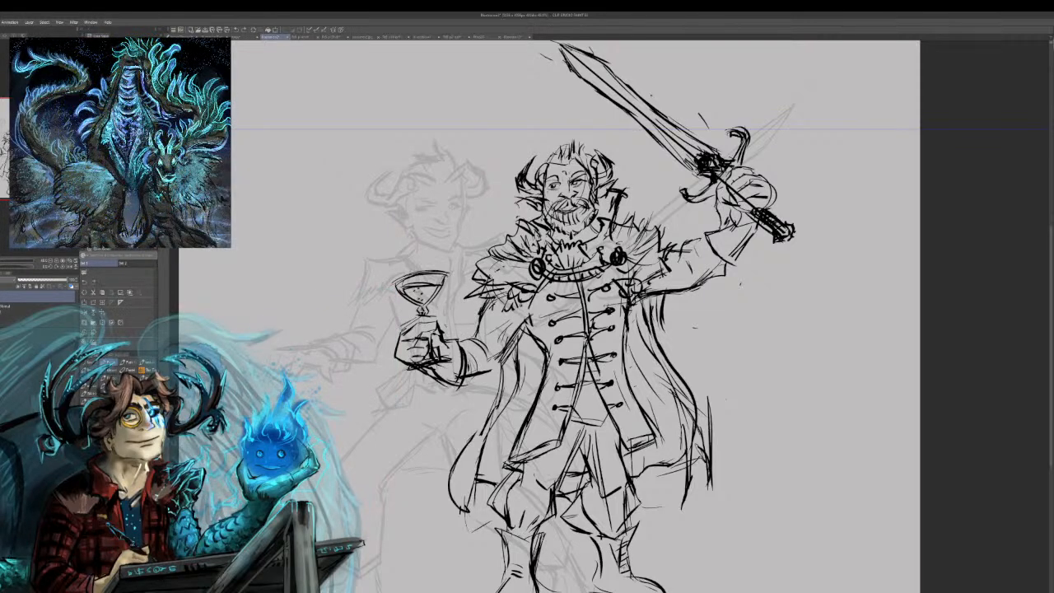
Hatch the goblet arm's upper sleeve and draw rows of small scales on both upper arms below the mantle.
drag(484, 303, 472, 329)
key(ctrl+z)
key(ctrl+z)
mouse_move(484, 304)
mouse_down()
mouse_move(468, 342)
mouse_move(494, 363)
mouse_up()
drag(511, 331, 497, 354)
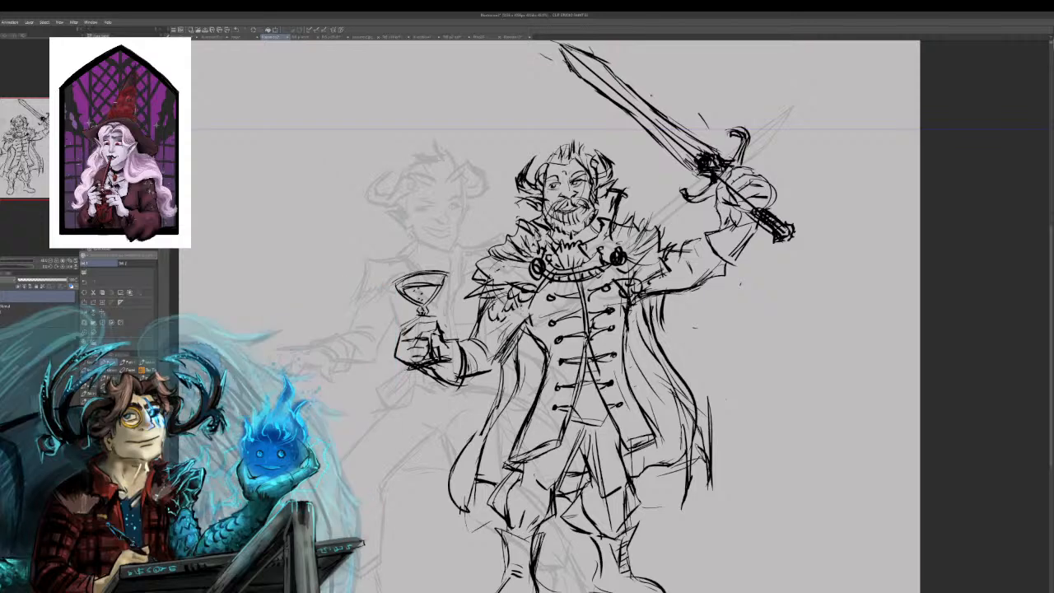
drag(504, 311, 519, 315)
drag(514, 302, 523, 306)
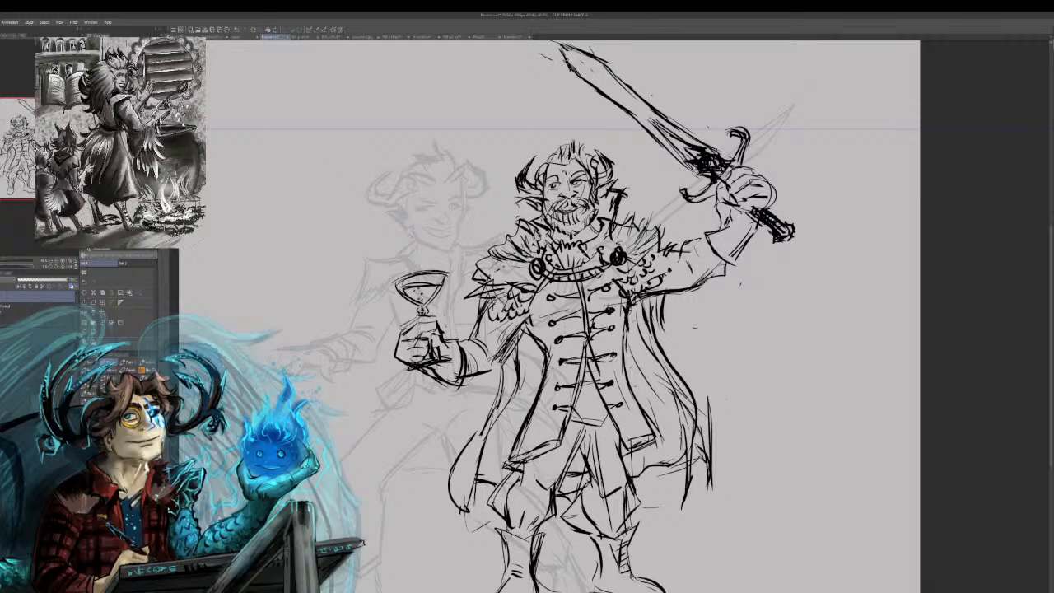
Fill the sword's grip below the raised fist with solid black.
drag(577, 329, 438, 295)
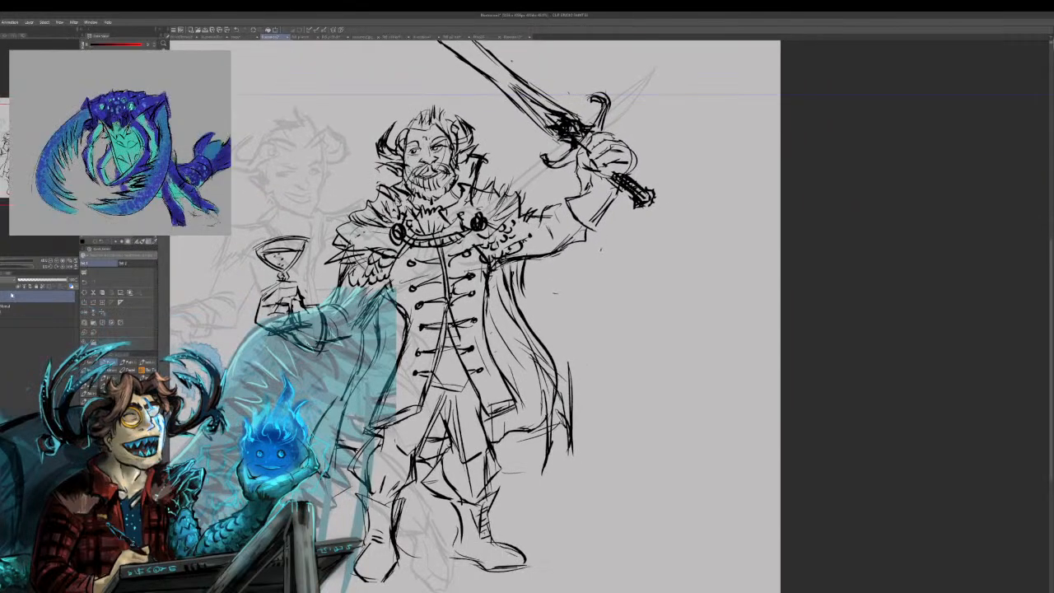
drag(610, 239, 507, 350)
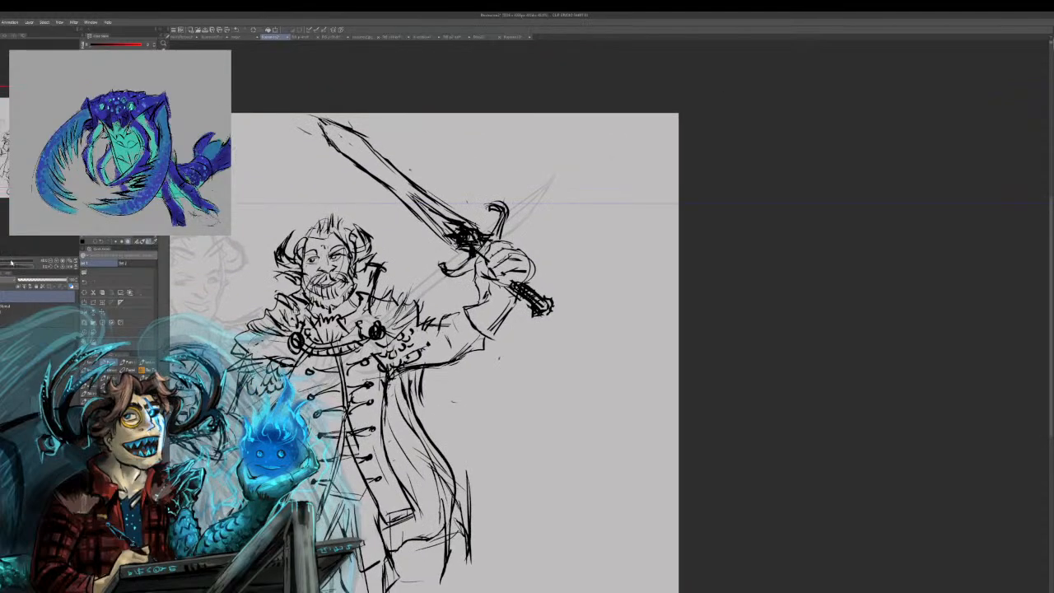
scroll(609, 346, up, 6)
drag(271, 165, 352, 417)
drag(569, 289, 440, 416)
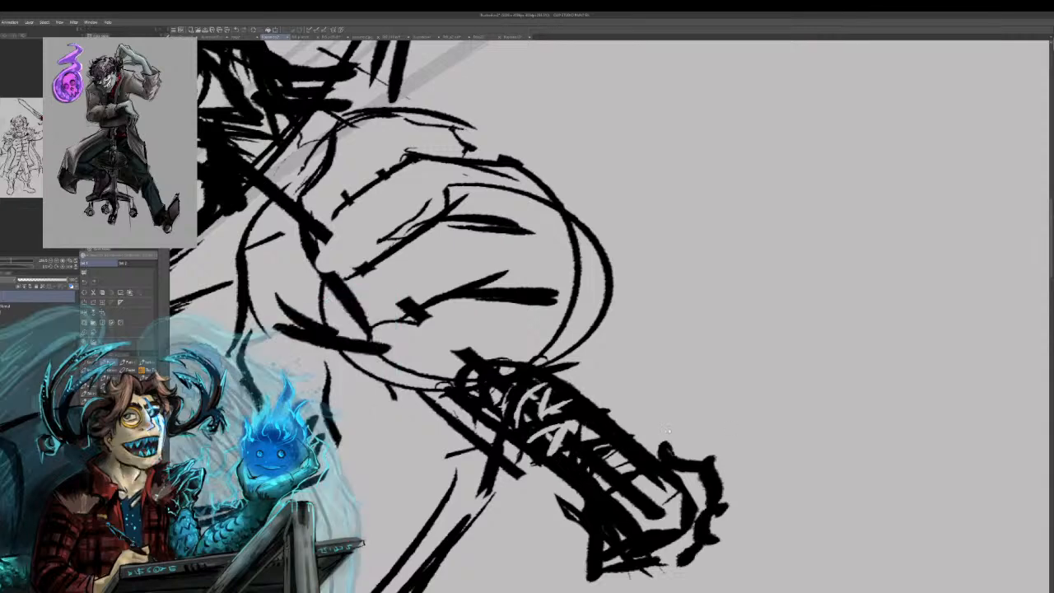
mouse_move(519, 405)
mouse_down()
mouse_move(532, 379)
mouse_move(468, 378)
mouse_move(490, 363)
mouse_move(504, 380)
mouse_move(491, 373)
mouse_move(505, 362)
mouse_move(461, 380)
mouse_move(586, 421)
mouse_move(568, 422)
mouse_move(624, 444)
mouse_move(637, 468)
mouse_move(601, 480)
mouse_up()
key(ctrl+z)
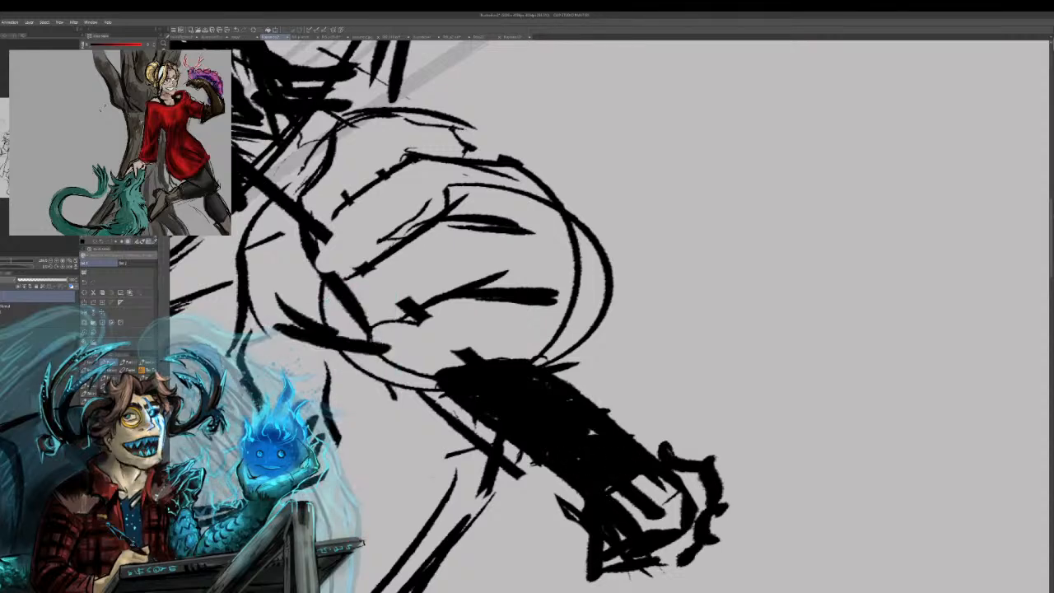
Erase the excess strokes between the fingers and at the knuckles of the sword hand to thin its finger lines.
key(e)
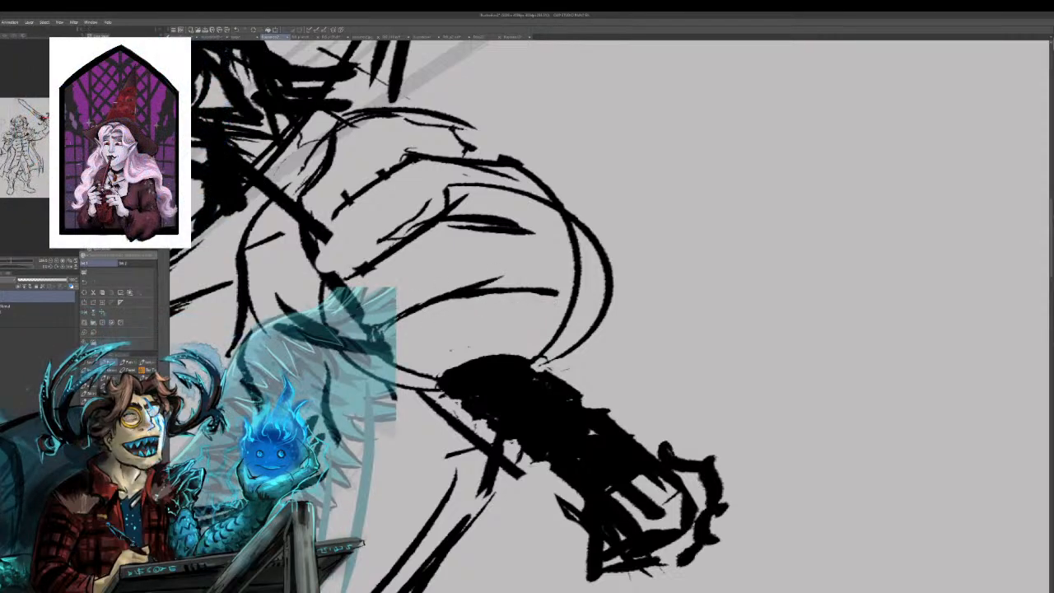
mouse_move(361, 273)
mouse_down()
mouse_move(351, 291)
mouse_move(364, 319)
mouse_up()
drag(319, 253, 341, 280)
drag(330, 229, 316, 262)
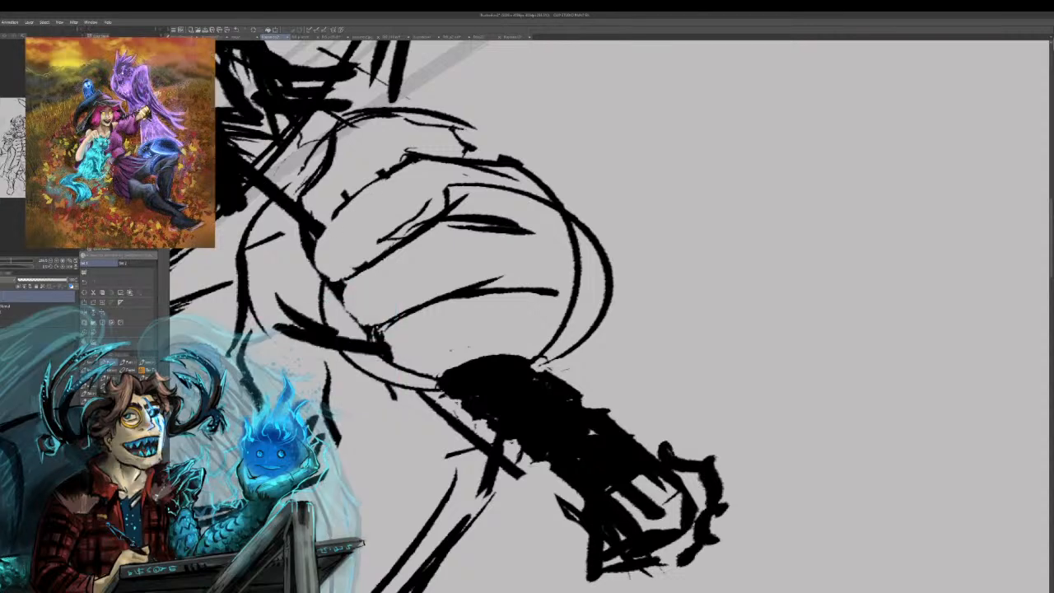
drag(394, 173, 421, 160)
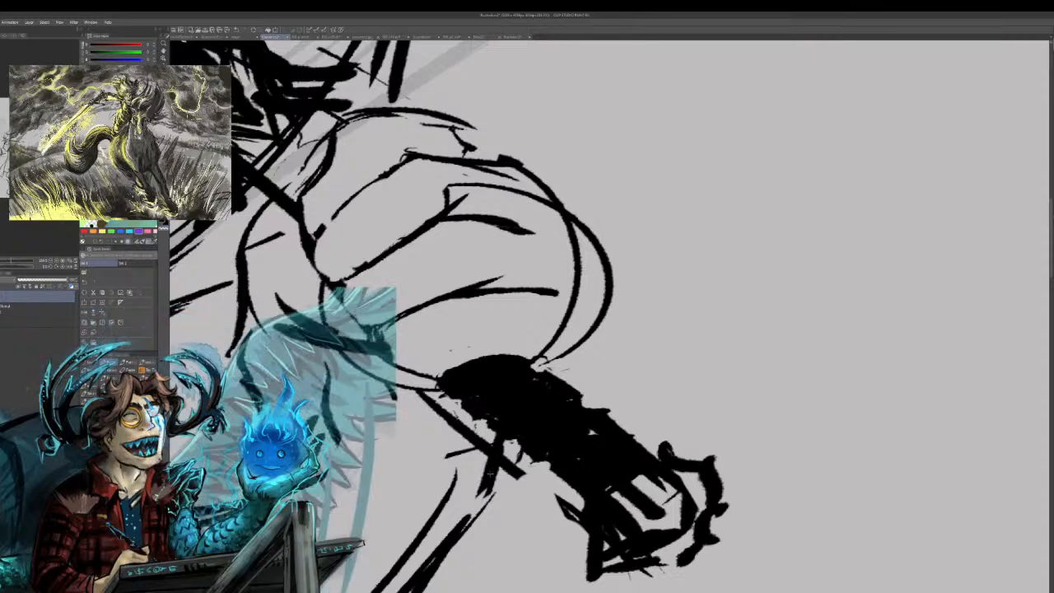
Erase the doubled outer contour along the back of the sword hand.
drag(599, 328, 584, 224)
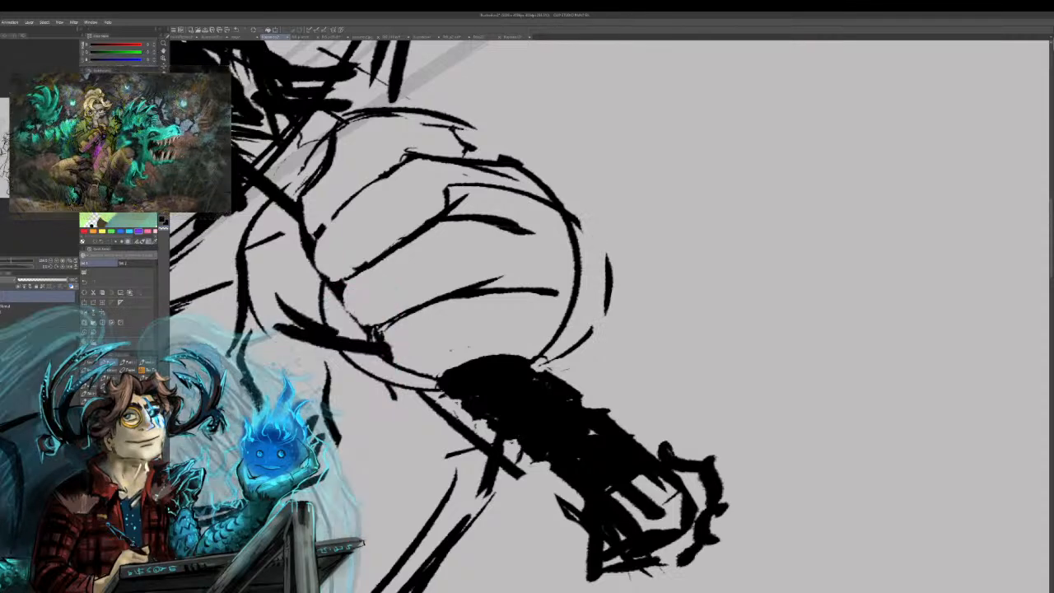
drag(608, 311, 606, 253)
drag(593, 326, 565, 355)
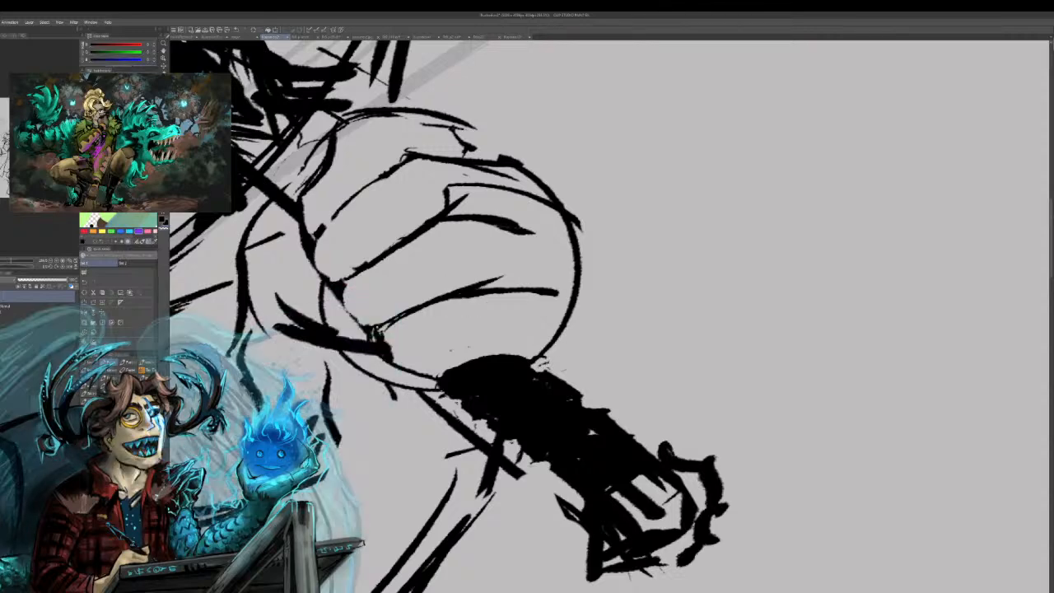
Redraw the sword hand's outline with heavier, more angular strokes along its back and a new contour beside the thumb.
mouse_move(534, 354)
mouse_down()
mouse_move(578, 317)
mouse_move(587, 324)
mouse_move(541, 172)
mouse_up()
key(ctrl+z)
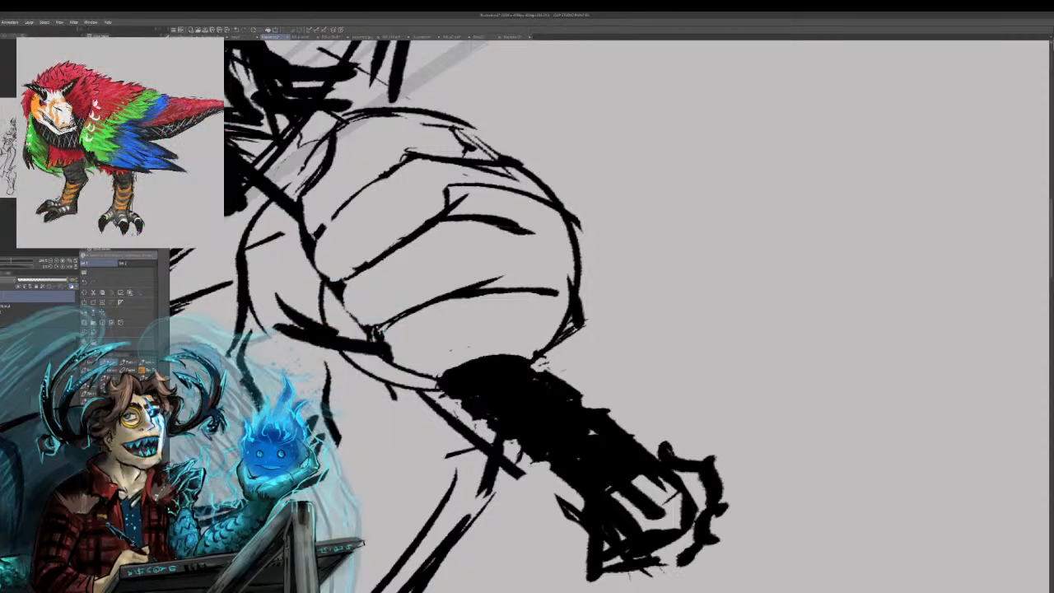
mouse_move(572, 286)
mouse_down()
mouse_move(537, 177)
mouse_move(463, 119)
mouse_up()
drag(466, 127, 450, 116)
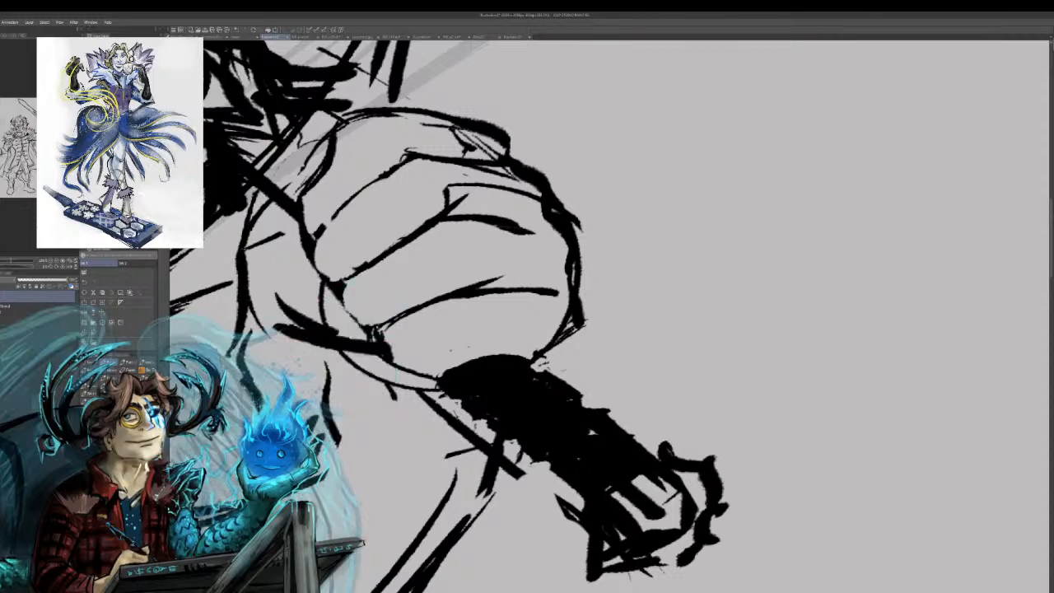
mouse_move(260, 190)
mouse_down()
mouse_move(231, 247)
mouse_move(238, 303)
mouse_up()
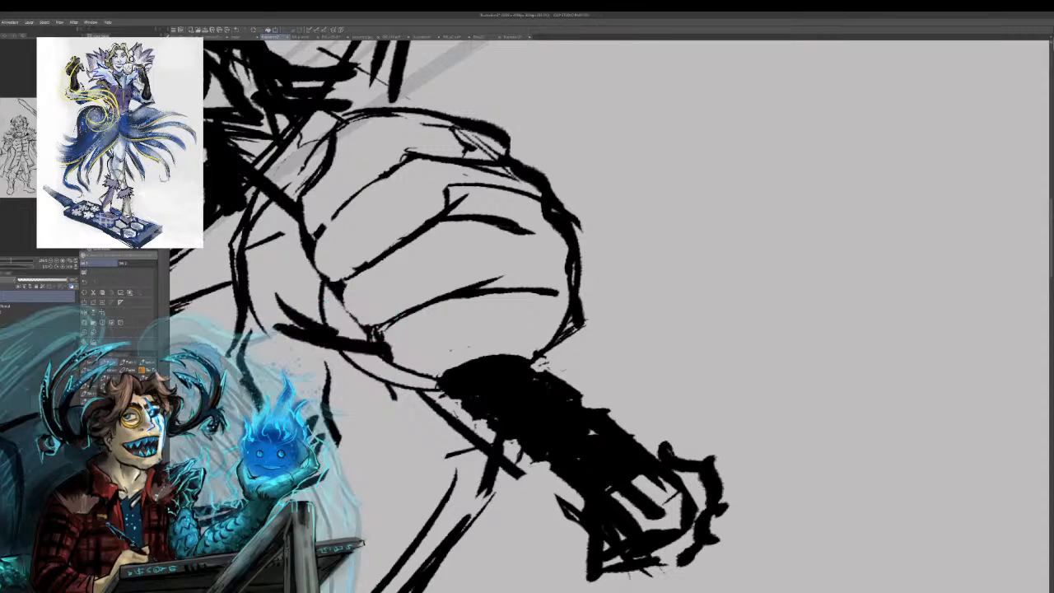
Redraw the sword hand's thumb from the crossguard down to the wrist and clean up the lines inside it.
click(6, 262)
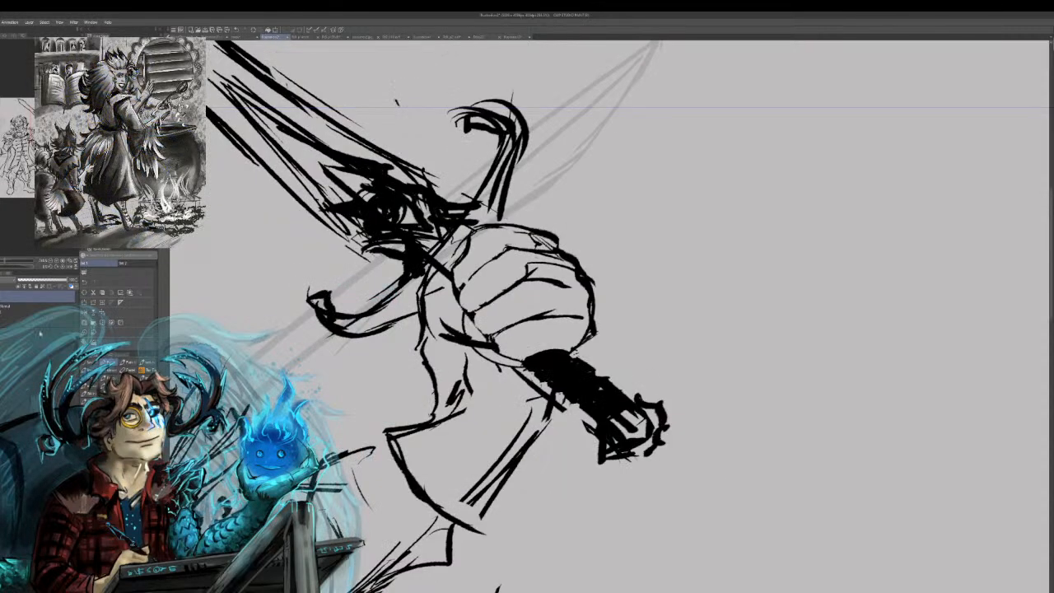
mouse_move(417, 216)
mouse_down()
mouse_move(423, 241)
mouse_move(451, 247)
mouse_move(455, 284)
mouse_up()
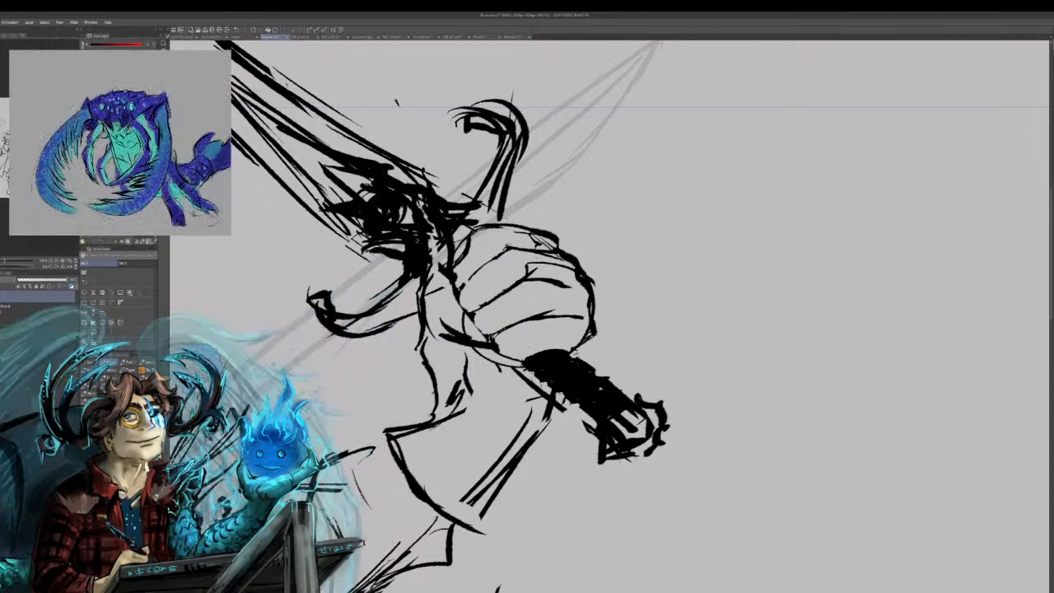
mouse_move(429, 240)
mouse_down()
mouse_move(421, 335)
mouse_move(441, 320)
mouse_move(463, 347)
mouse_up()
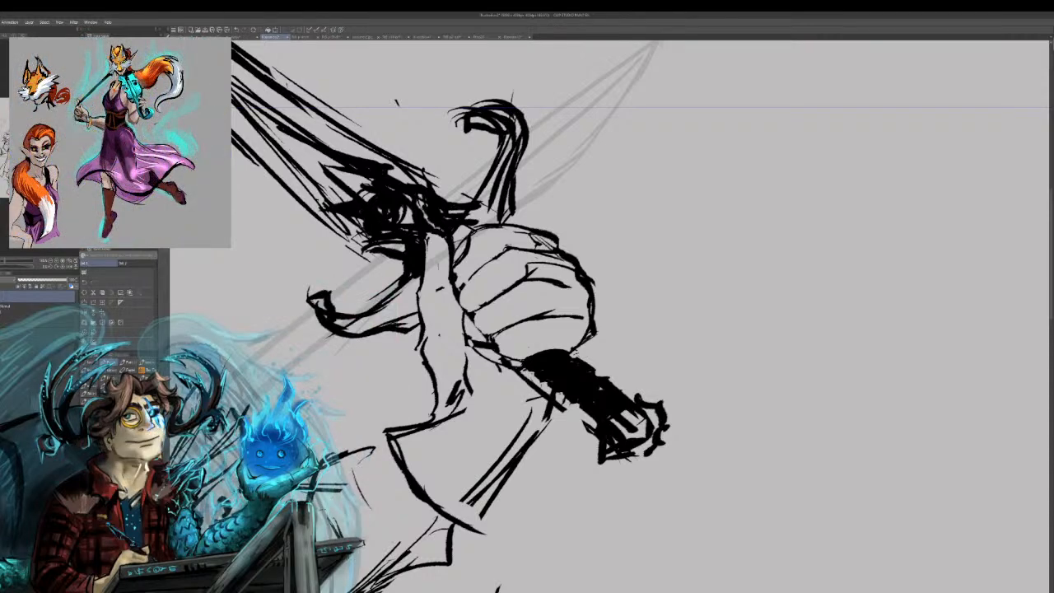
Remove the excess strokes around the crossguard's upper curl and tidy its hooked end.
key(ctrl+z)
key(ctrl+z)
key(ctrl+z)
key(ctrl+z)
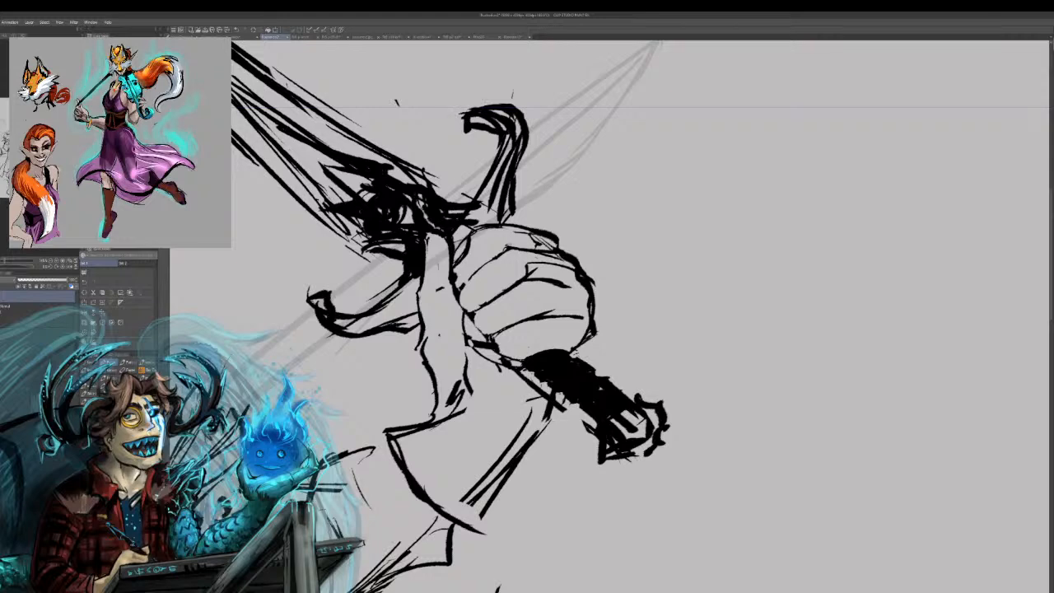
key(ctrl+z)
key(ctrl+z)
mouse_move(466, 131)
mouse_down()
mouse_move(499, 120)
mouse_move(465, 129)
mouse_up()
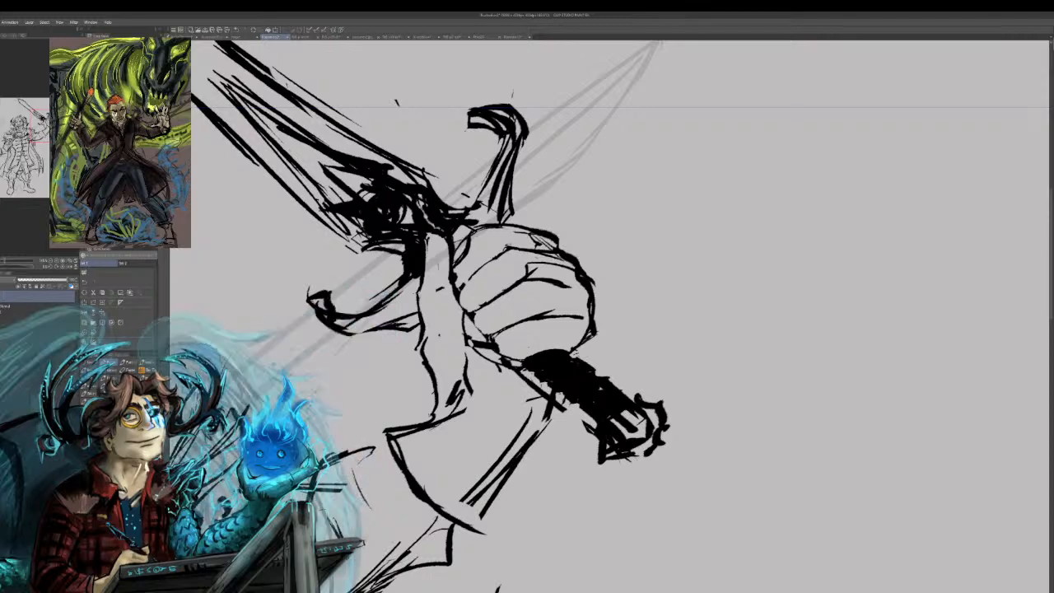
Erase the stray strokes around and inside the tip of the sword blade and thin its outline there.
mouse_move(445, 223)
mouse_down()
mouse_move(504, 238)
mouse_move(814, 519)
mouse_move(813, 477)
mouse_move(785, 472)
mouse_up()
drag(271, 99, 287, 150)
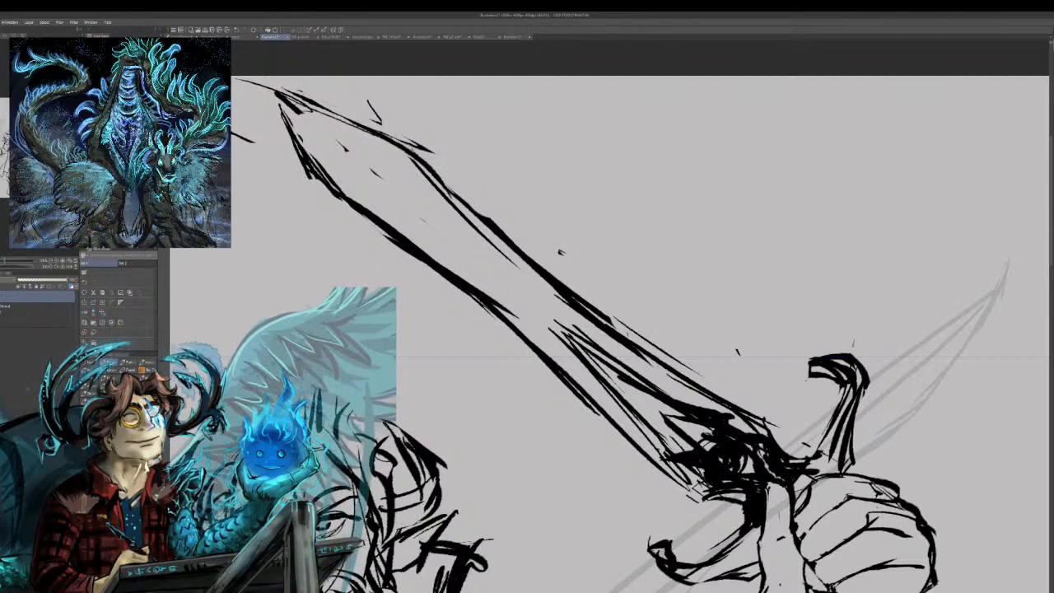
drag(402, 140, 437, 153)
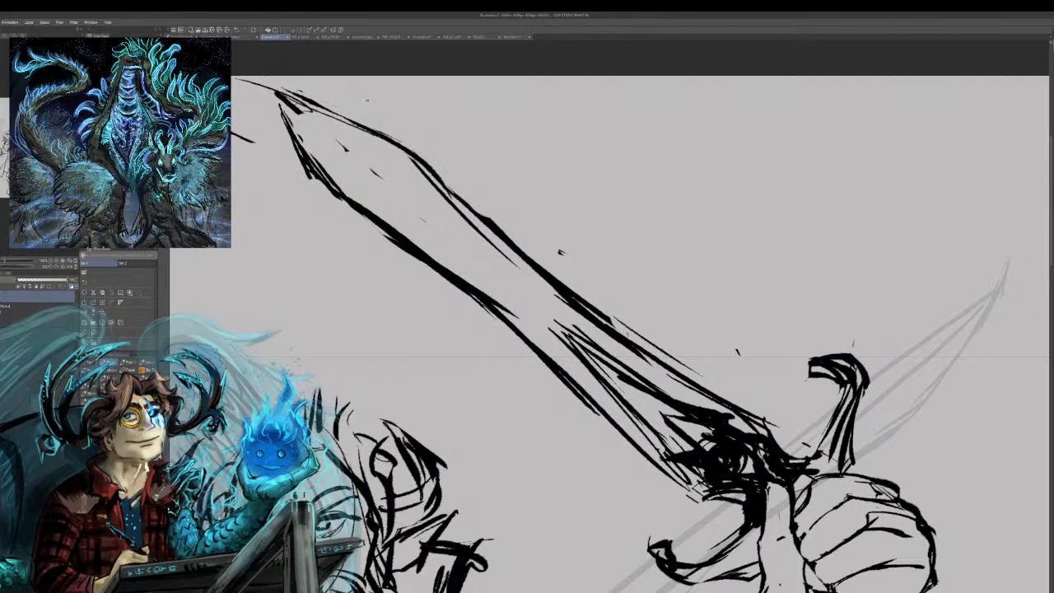
mouse_move(299, 134)
mouse_down()
mouse_move(338, 187)
mouse_move(308, 161)
mouse_move(288, 119)
mouse_move(298, 111)
mouse_move(284, 99)
mouse_up()
drag(339, 142, 391, 191)
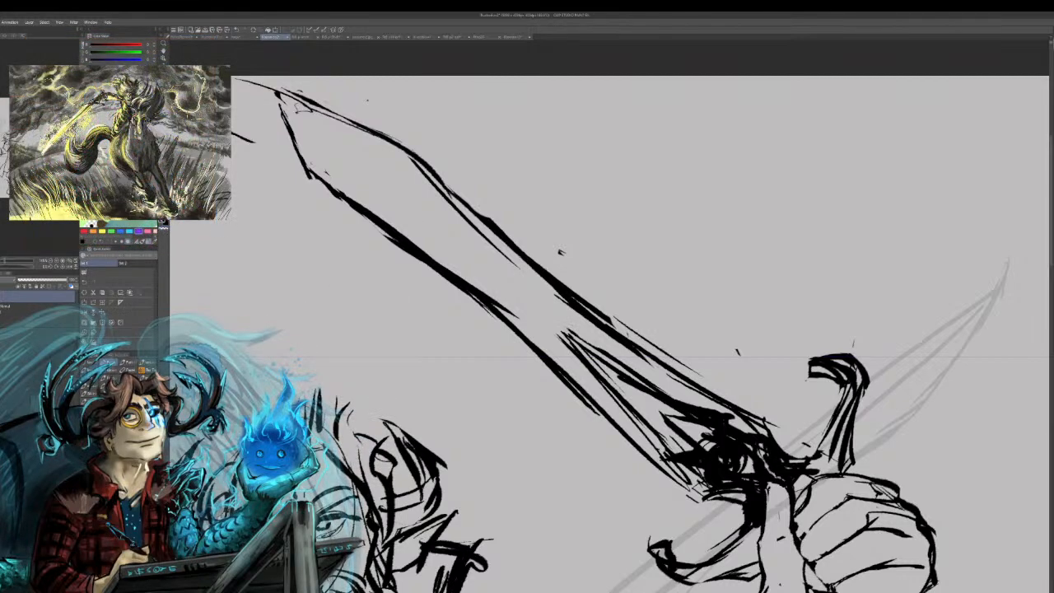
Draw a thin central ridge line along the blade from near the tip to the dark detail at its base.
drag(349, 163, 570, 334)
drag(506, 290, 560, 333)
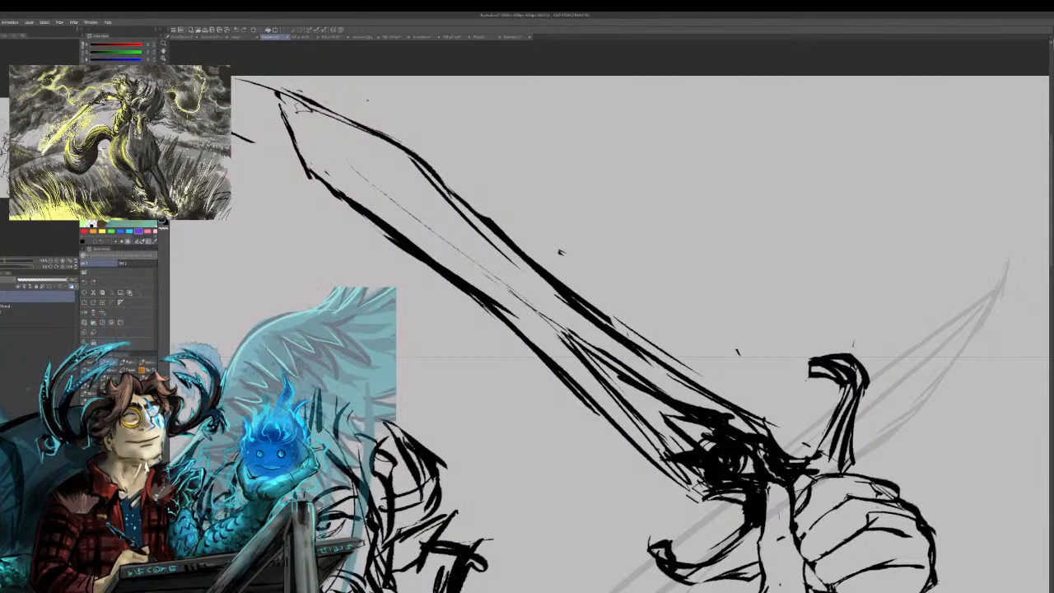
key(ctrl+z)
drag(496, 280, 550, 339)
key(ctrl+z)
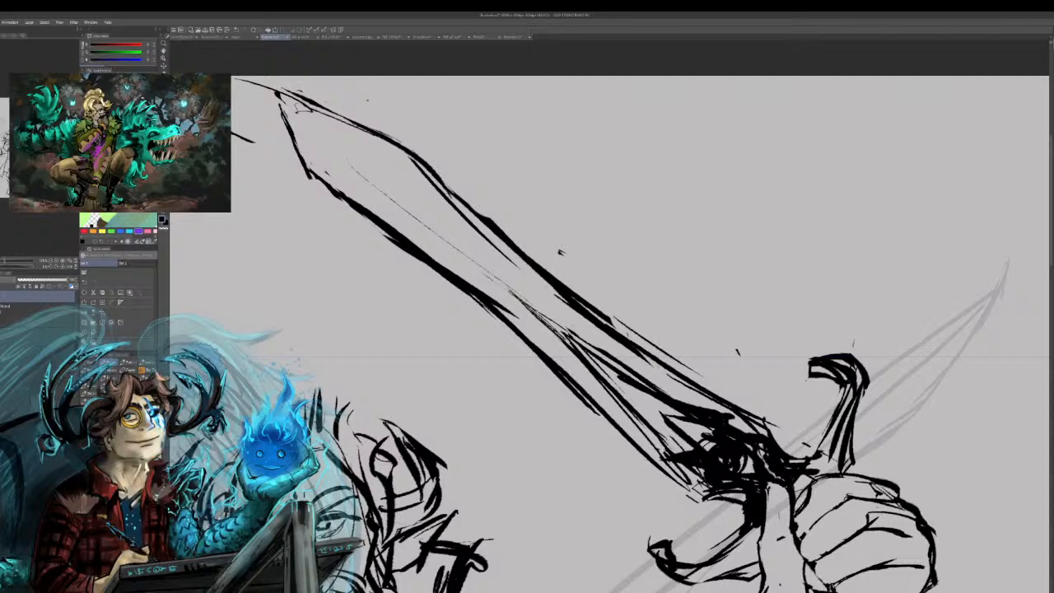
Thin and redraw the middle section of the blade's lower edge with a cleaner line.
mouse_move(385, 294)
mouse_down()
mouse_move(367, 318)
mouse_move(400, 339)
mouse_move(435, 310)
mouse_move(448, 379)
mouse_move(503, 432)
mouse_move(527, 527)
mouse_move(625, 568)
mouse_up()
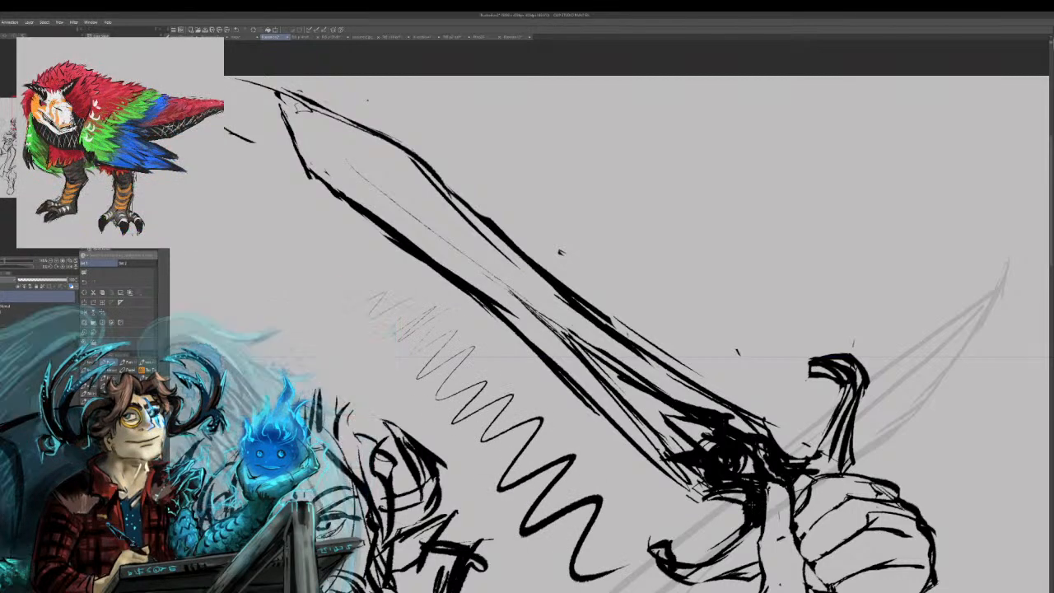
key(ctrl+z)
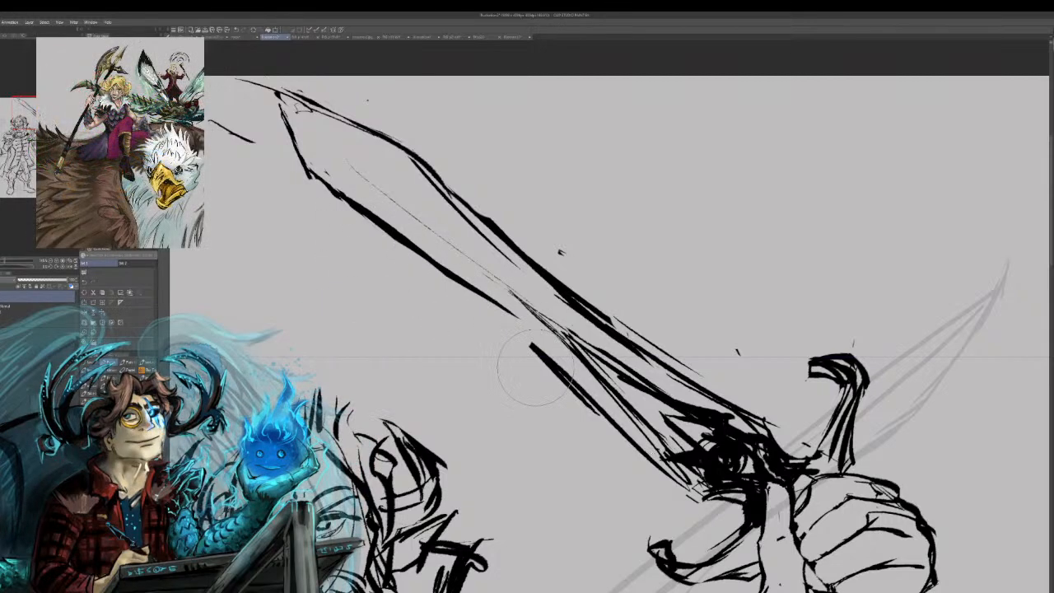
drag(466, 287, 539, 348)
drag(475, 294, 513, 323)
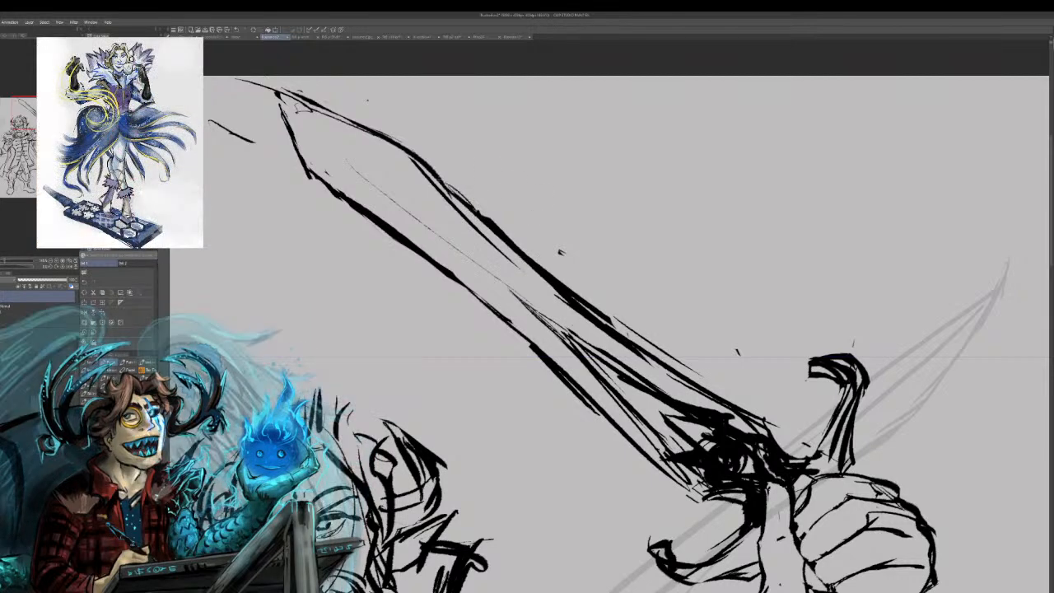
key(ctrl+z)
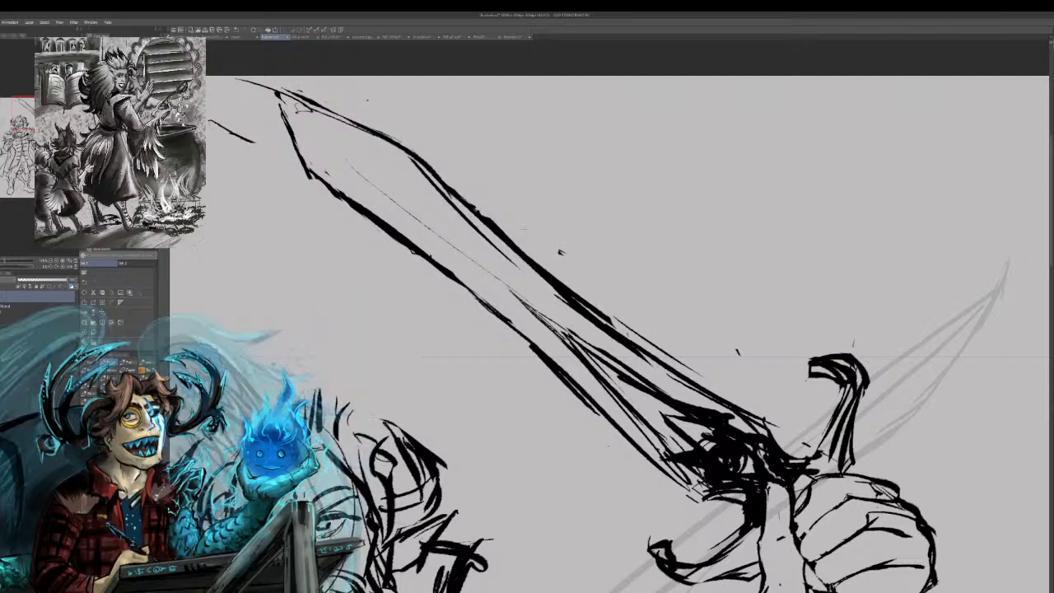
Sketch faint angled reflection lines across the upper half of the blade around its central ridge.
mouse_move(609, 329)
mouse_down()
mouse_move(637, 268)
mouse_move(603, 249)
mouse_up()
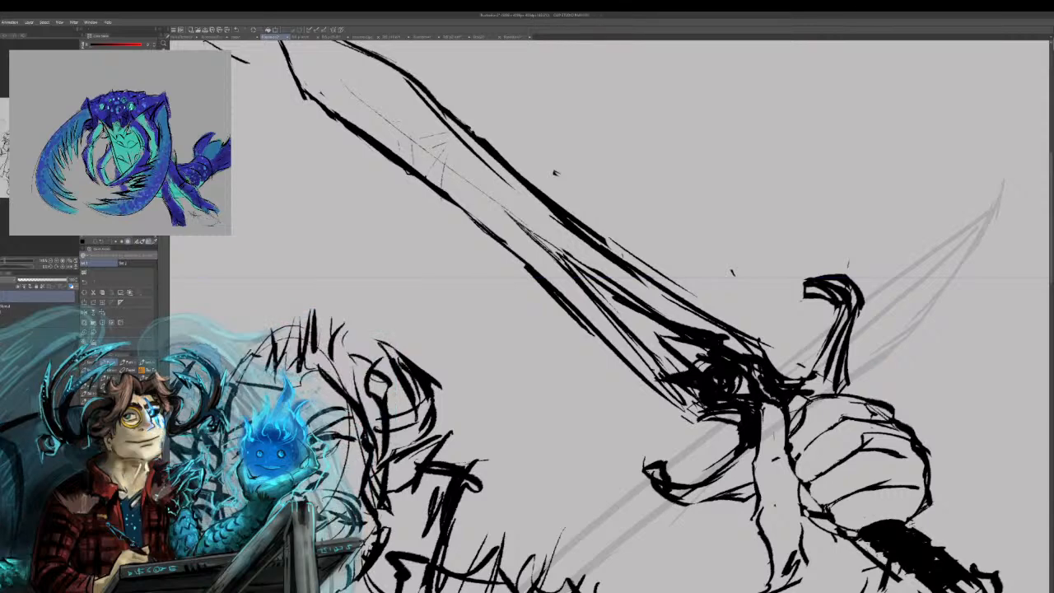
drag(414, 120, 419, 150)
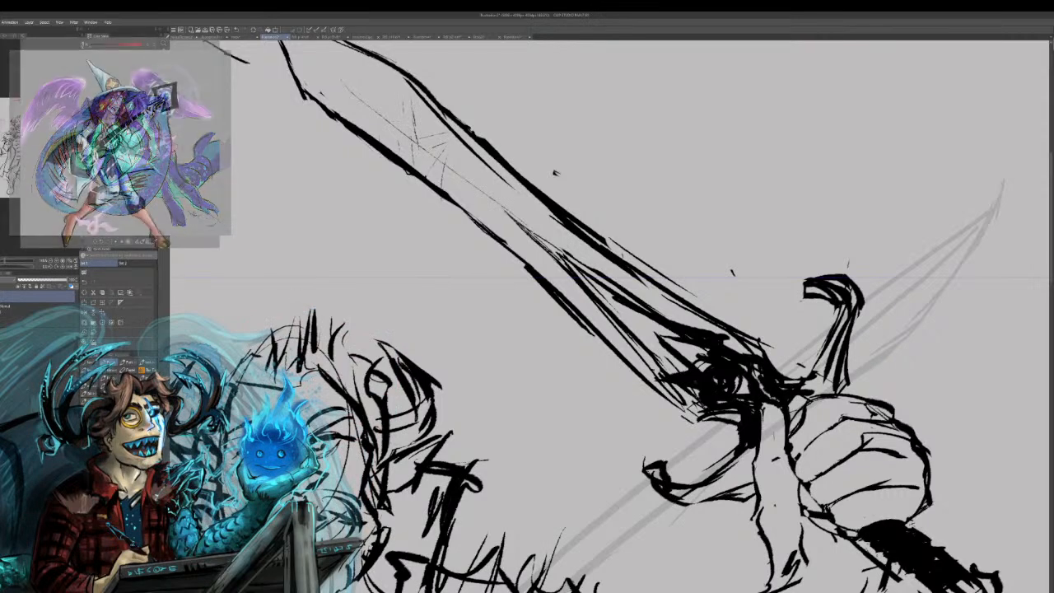
drag(395, 97, 360, 114)
key(ctrl+z)
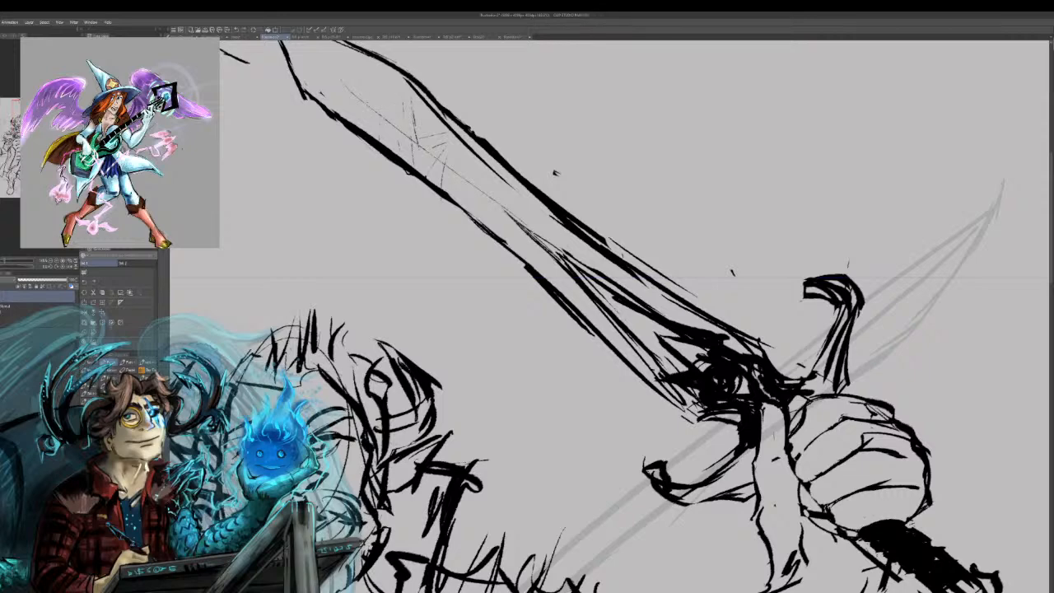
drag(382, 79, 355, 92)
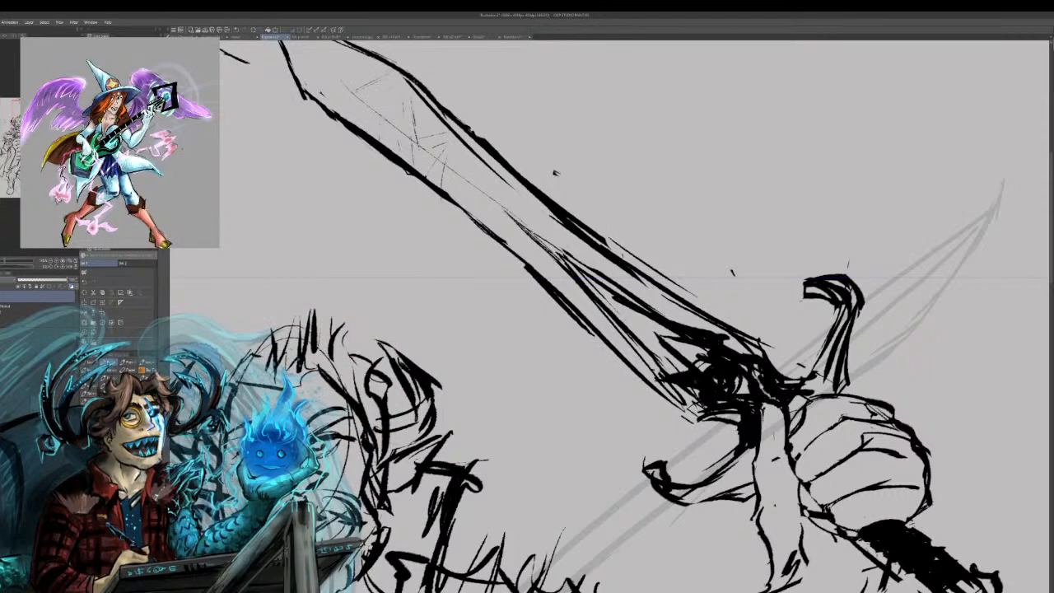
drag(473, 168, 466, 205)
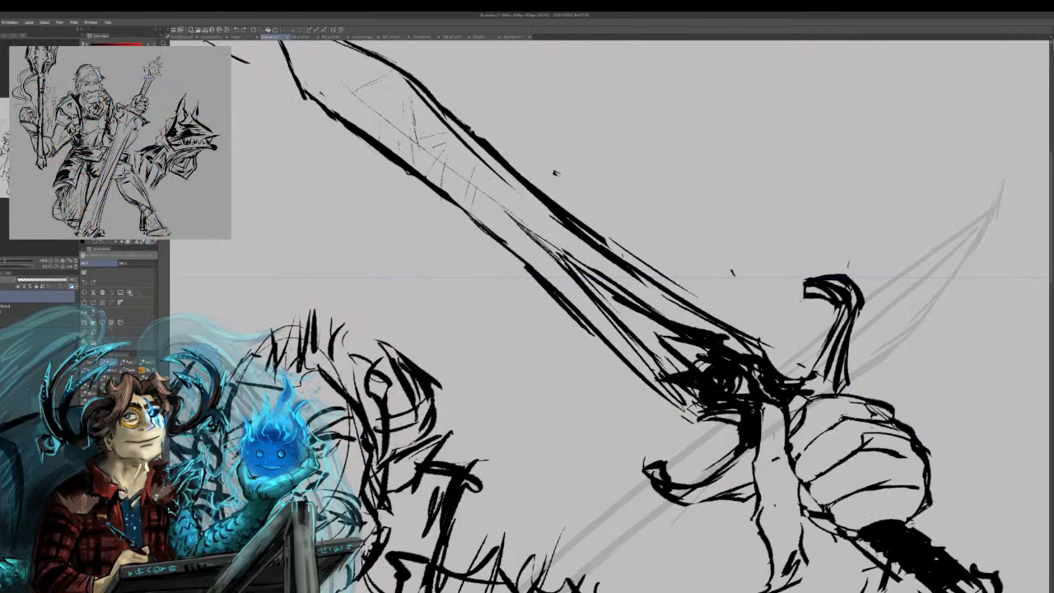
Reinforce the blade's lower edge at the pointed tip and touch up the lines where the blade meets the crossguard.
drag(527, 272, 610, 386)
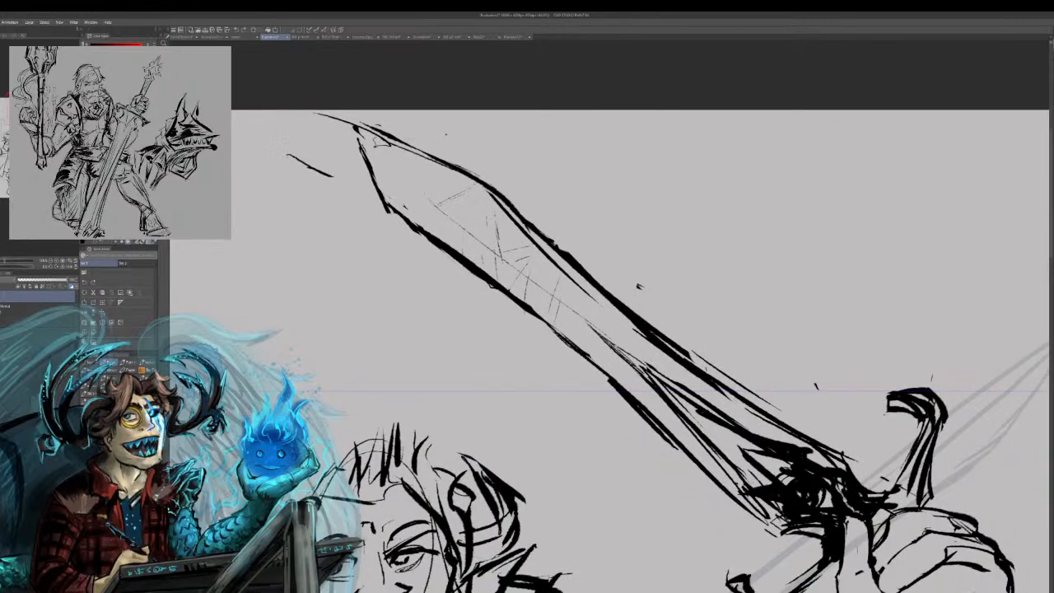
drag(357, 129, 406, 217)
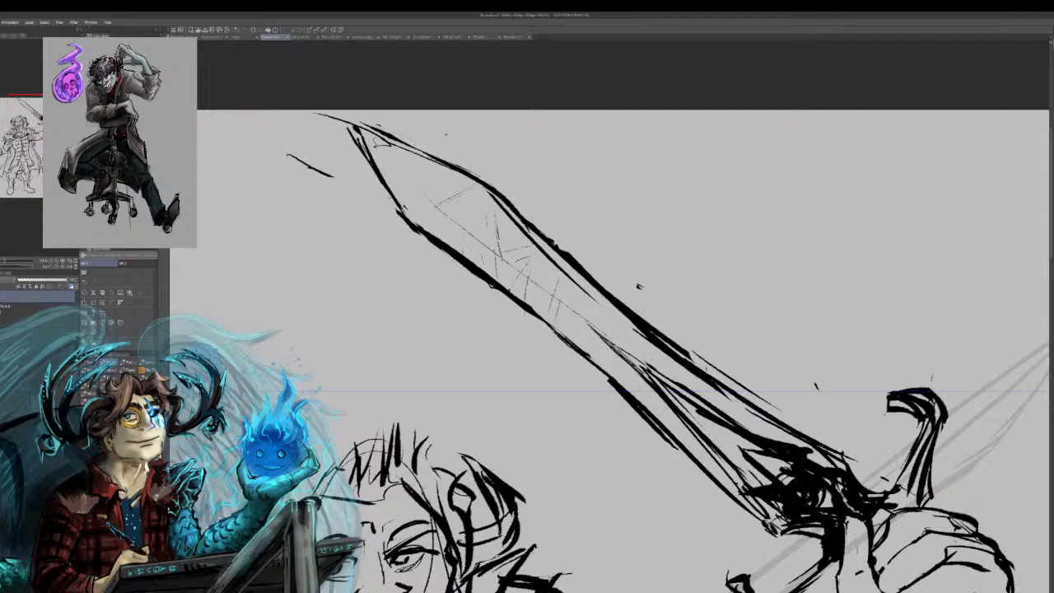
mouse_move(826, 448)
mouse_down()
mouse_move(843, 449)
mouse_move(846, 468)
mouse_up()
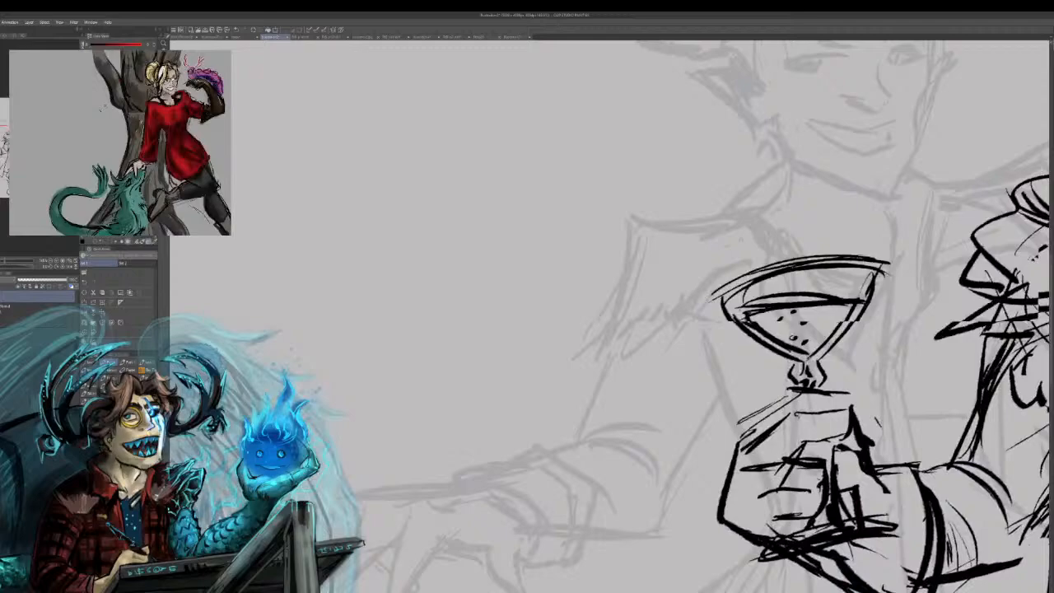
drag(947, 189, 208, 450)
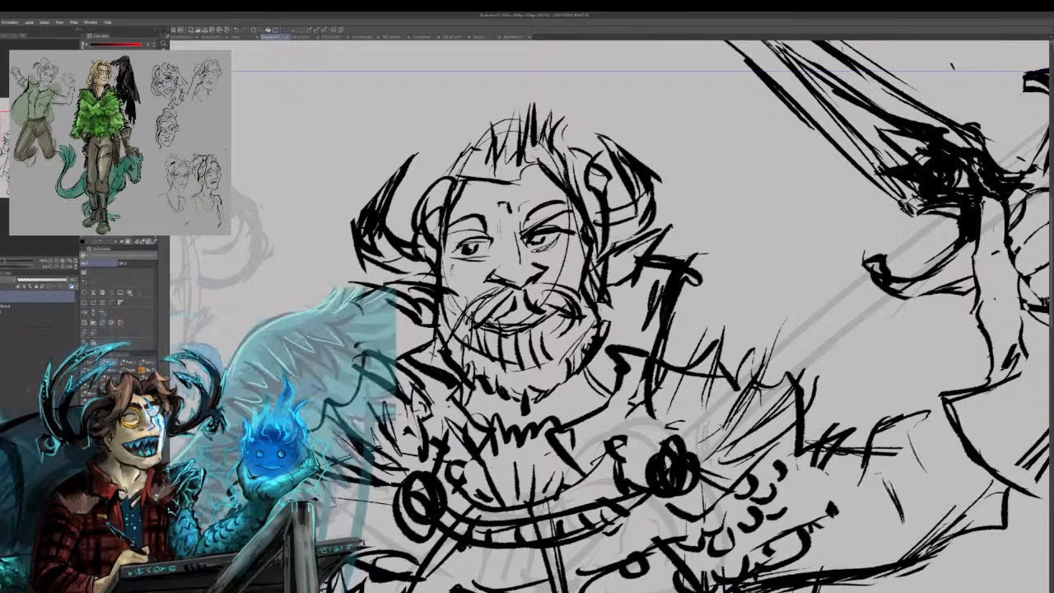
Add short spiky hair strokes along the goblet-side top of the man's head, up to the central tuft.
drag(467, 155, 483, 135)
mouse_move(482, 153)
mouse_down()
mouse_move(491, 130)
mouse_move(503, 142)
mouse_up()
drag(498, 156, 512, 123)
drag(509, 125, 522, 112)
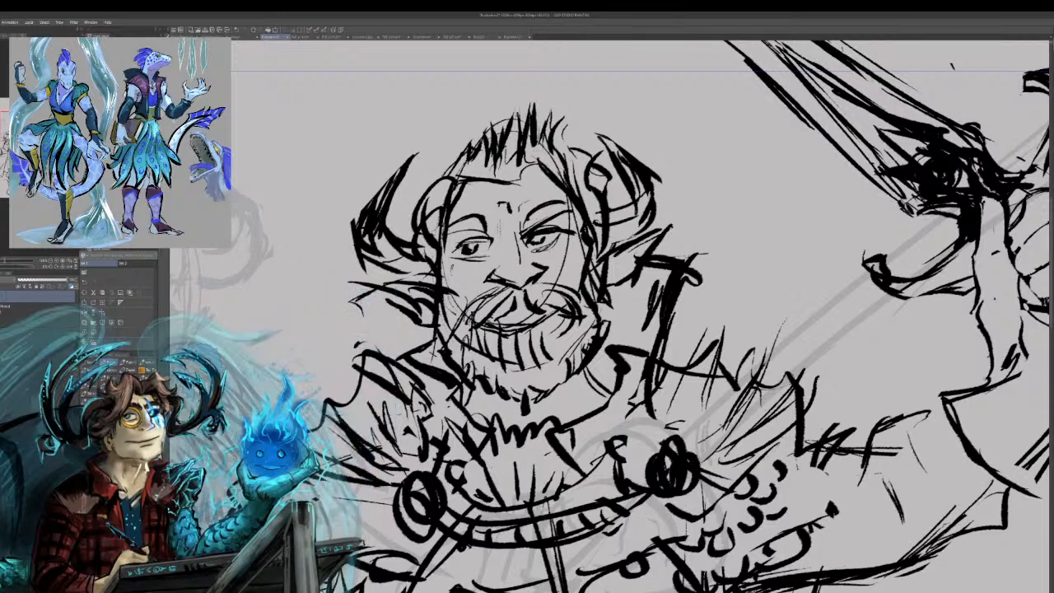
Refine the forehead hairline and reinforce the temple line on the goblet side of the face.
mouse_move(482, 178)
mouse_down()
mouse_move(534, 187)
mouse_move(547, 173)
mouse_up()
drag(459, 196, 450, 222)
drag(453, 217, 448, 239)
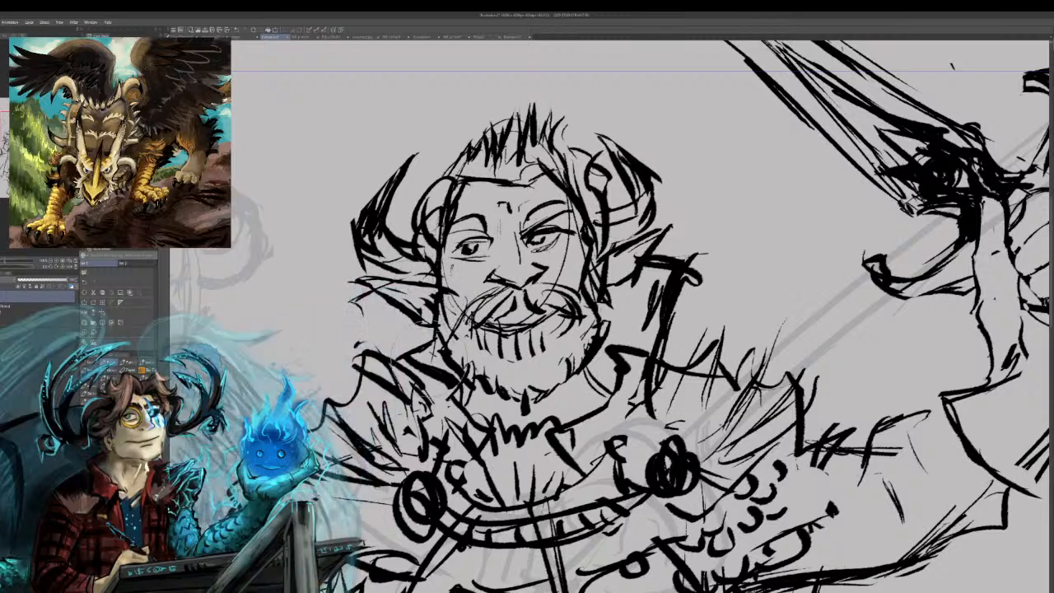
click(1, 261)
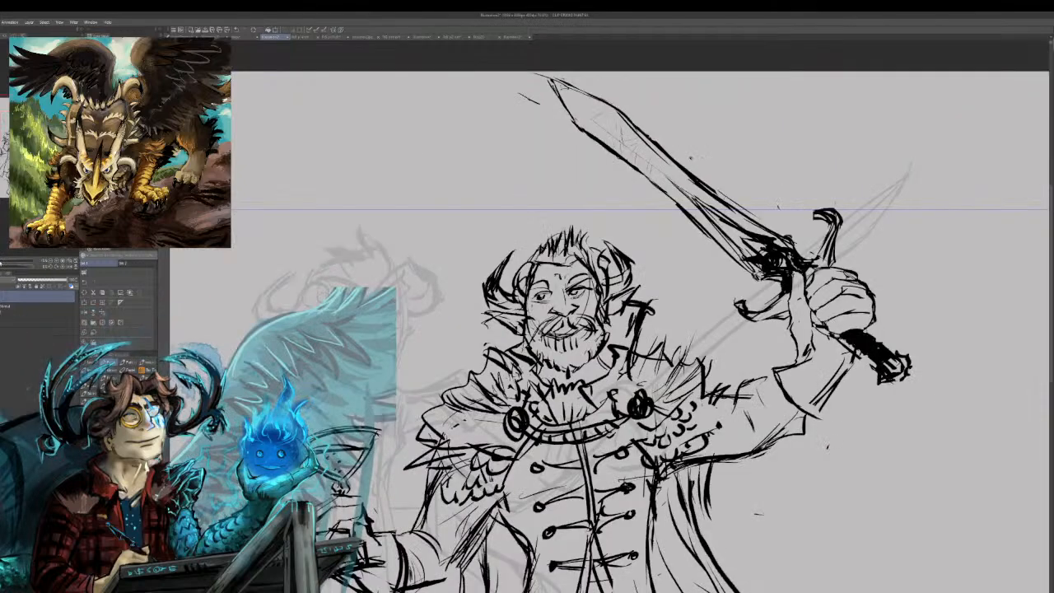
mouse_move(1, 126)
mouse_down()
mouse_move(11, 137)
mouse_move(22, 120)
mouse_up()
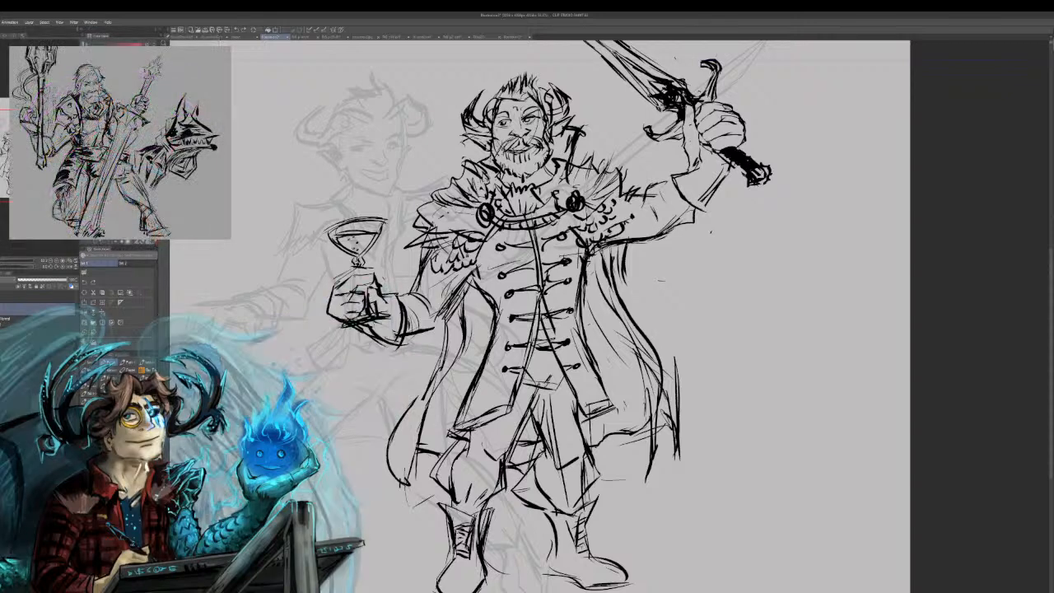
Outline the coat's front panels in dark blue and trace the cape's inner fold lines on both sides.
mouse_move(499, 252)
mouse_down()
mouse_move(480, 280)
mouse_move(493, 238)
mouse_move(473, 289)
mouse_move(499, 321)
mouse_move(468, 402)
mouse_move(526, 403)
mouse_move(538, 288)
mouse_up()
key(ctrl+z)
mouse_move(523, 357)
mouse_down()
mouse_move(540, 303)
mouse_move(577, 394)
mouse_up()
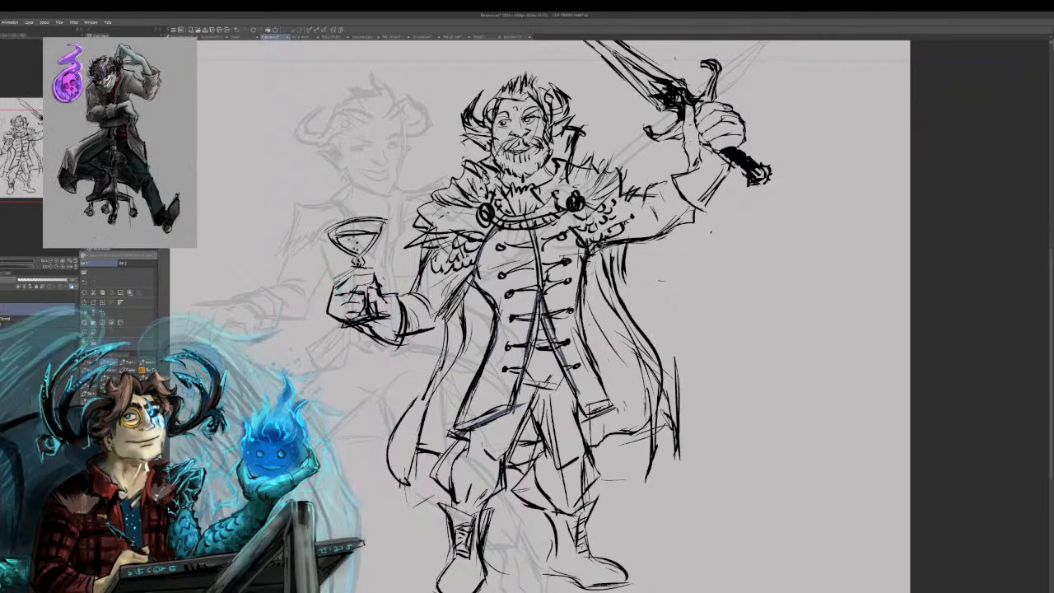
mouse_move(545, 318)
mouse_down()
mouse_move(582, 412)
mouse_move(615, 409)
mouse_move(576, 307)
mouse_move(585, 245)
mouse_move(569, 214)
mouse_move(501, 233)
mouse_move(476, 273)
mouse_up()
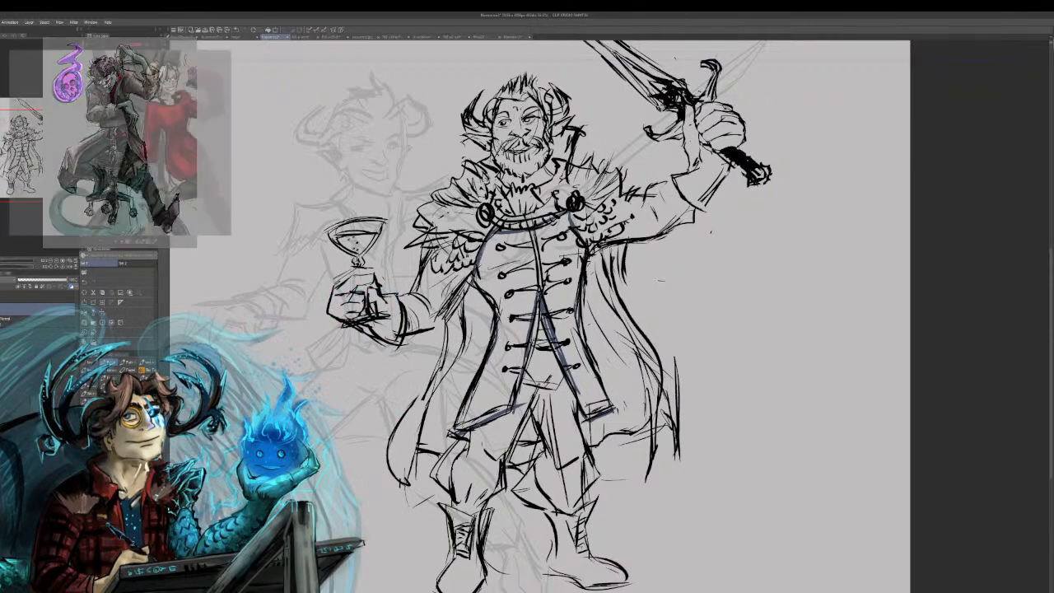
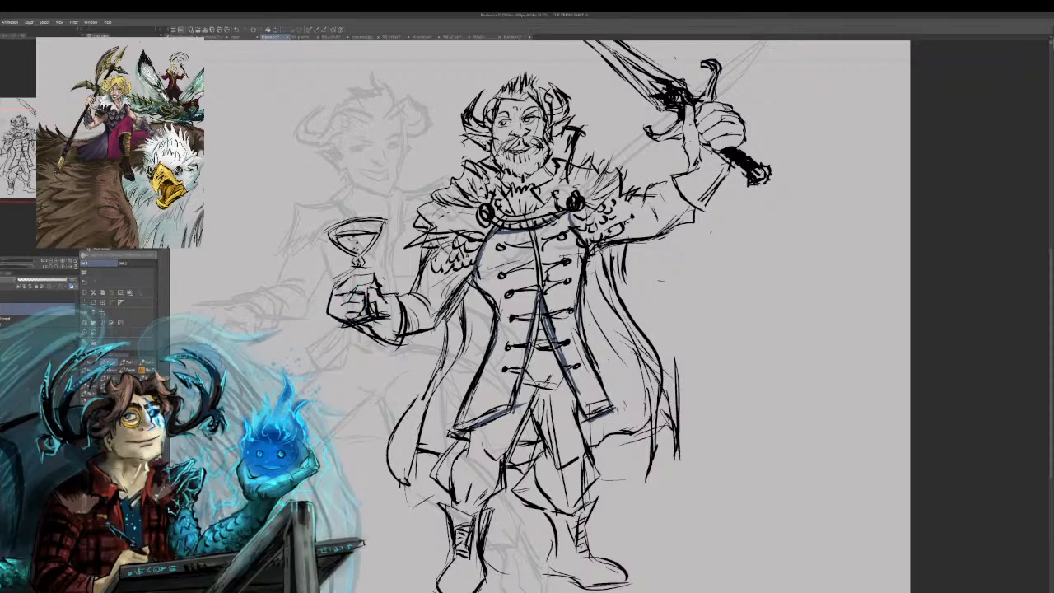
drag(622, 323, 648, 403)
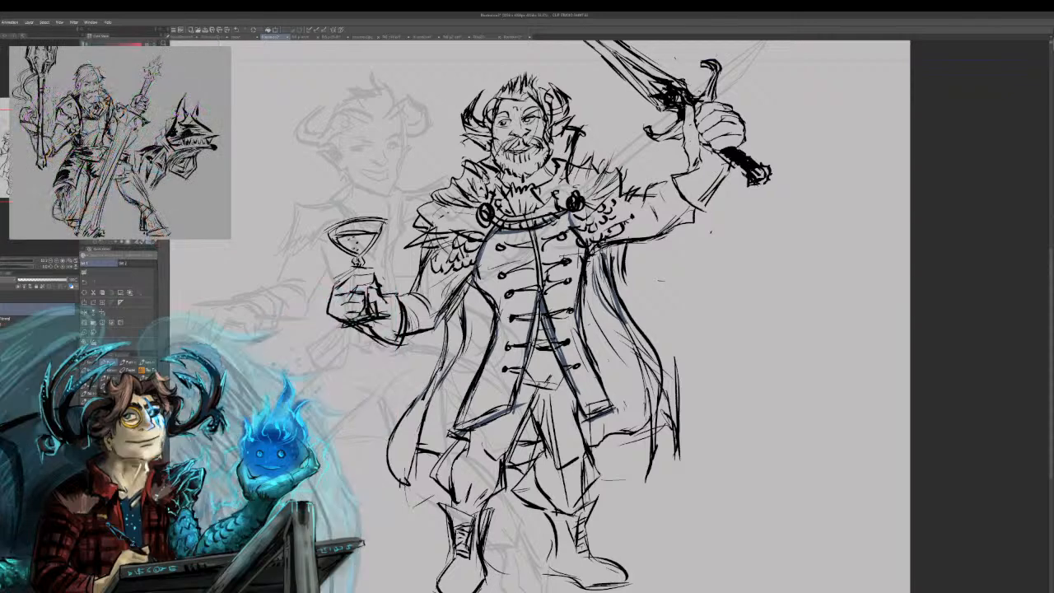
drag(462, 348, 453, 365)
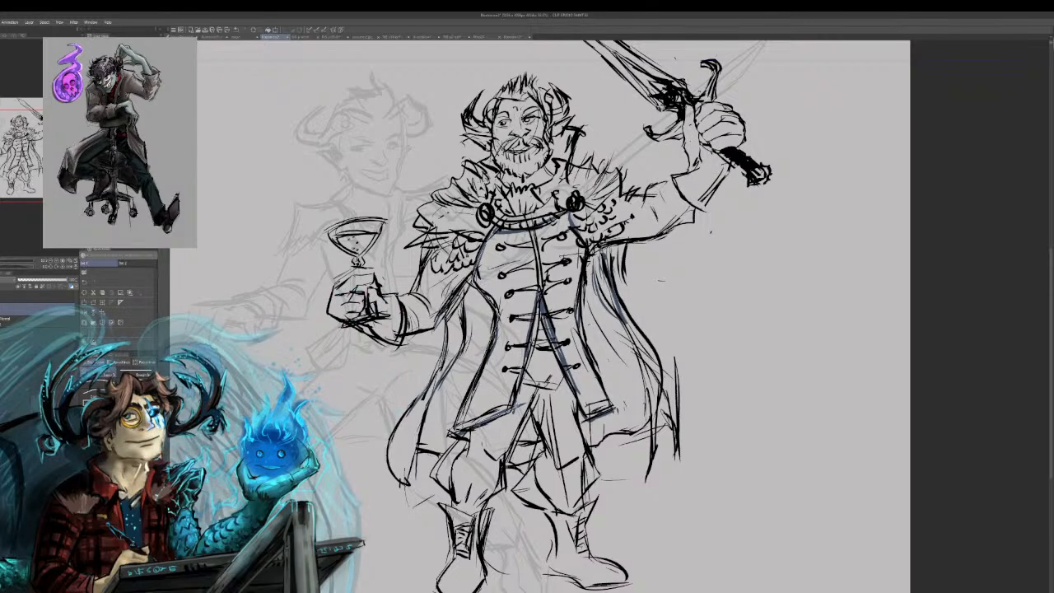
Fill both front panels and both sleeves of the coat with flat dark blue.
click(509, 309)
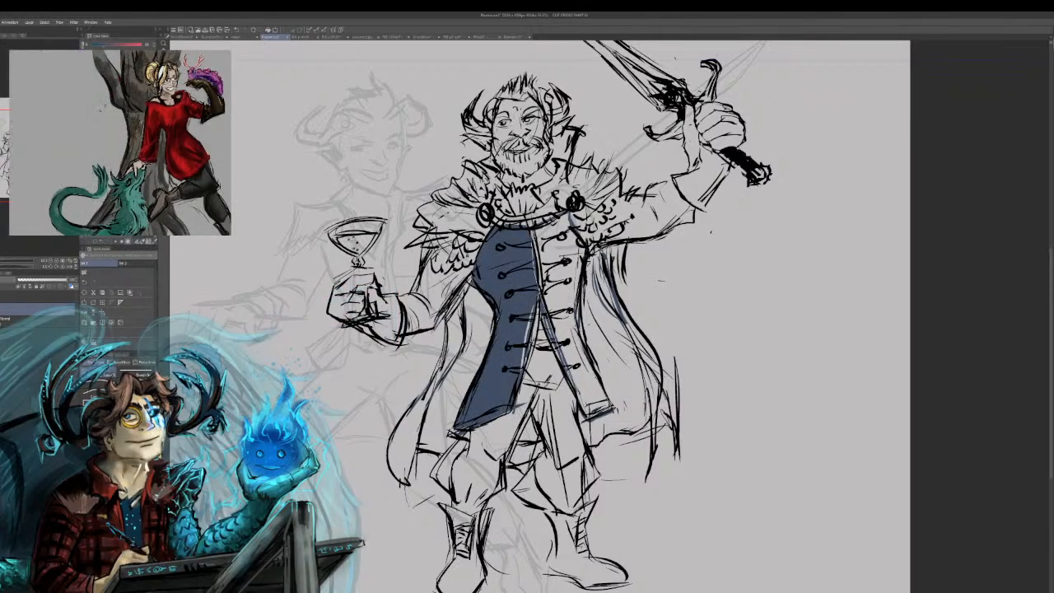
click(560, 229)
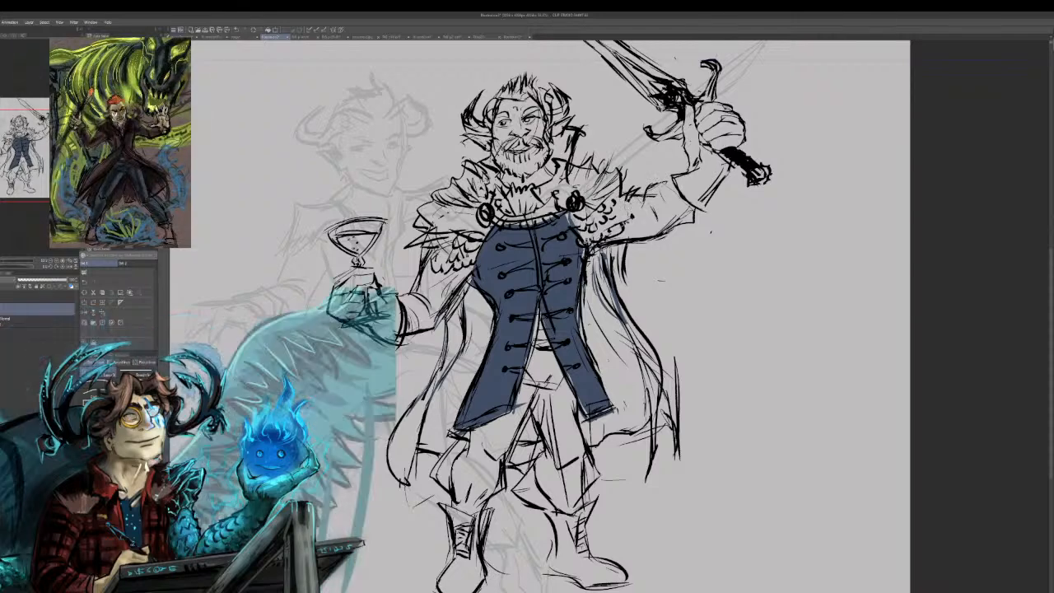
click(656, 214)
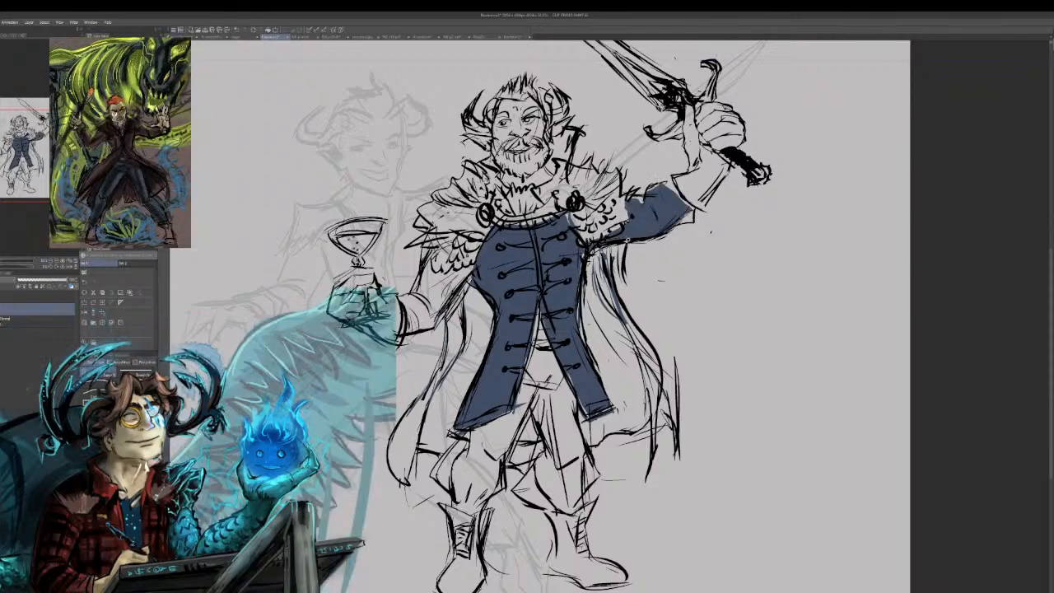
mouse_move(682, 220)
mouse_down()
mouse_move(695, 214)
mouse_move(679, 184)
mouse_move(648, 202)
mouse_up()
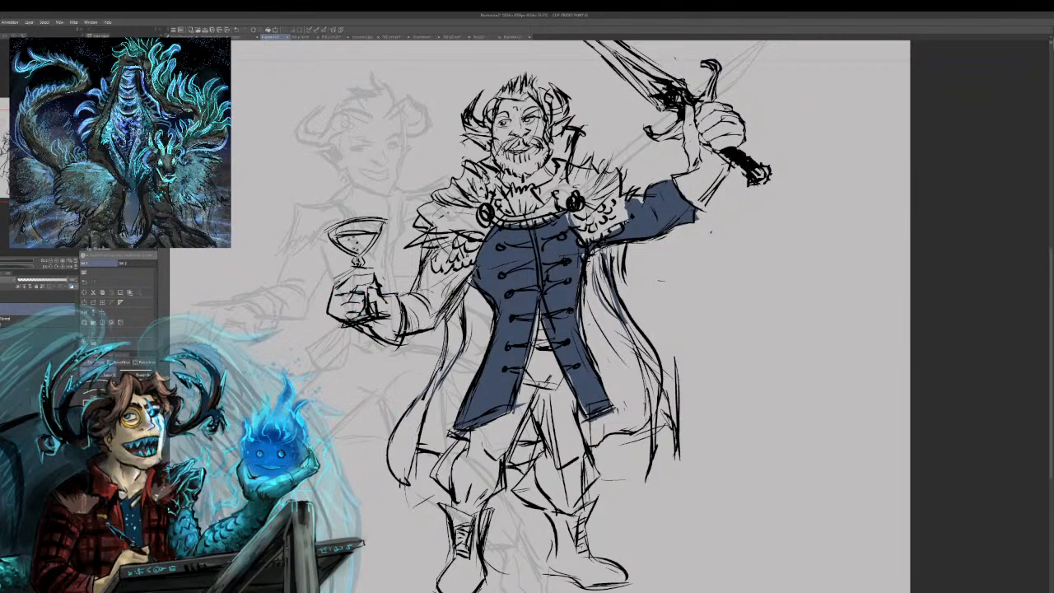
click(447, 286)
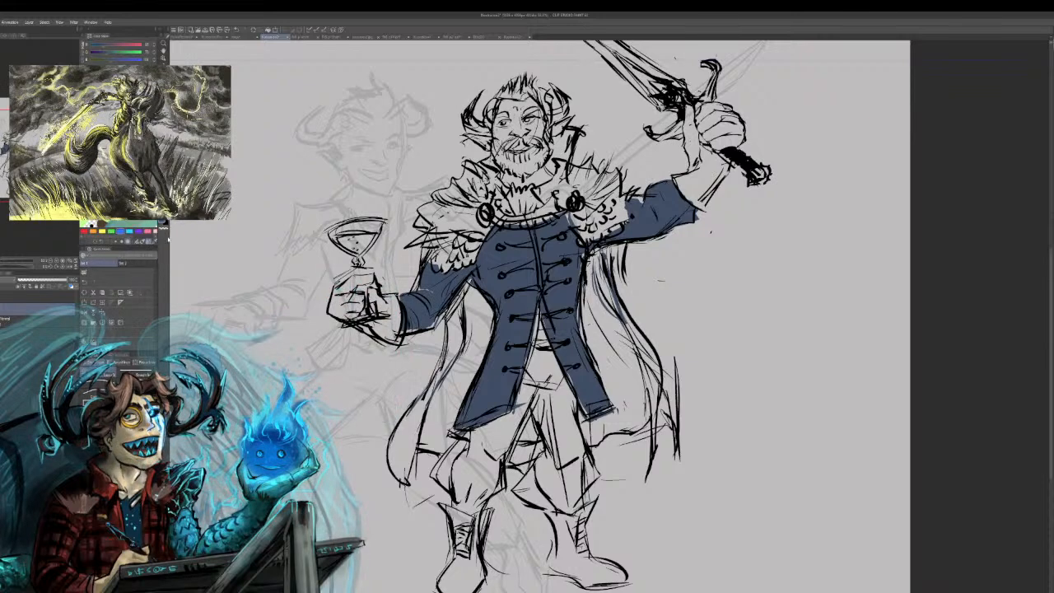
Paint the goblet-side cape clasp and the collar chain gold, and dab gold spots on the shoulder fur.
drag(482, 210, 483, 219)
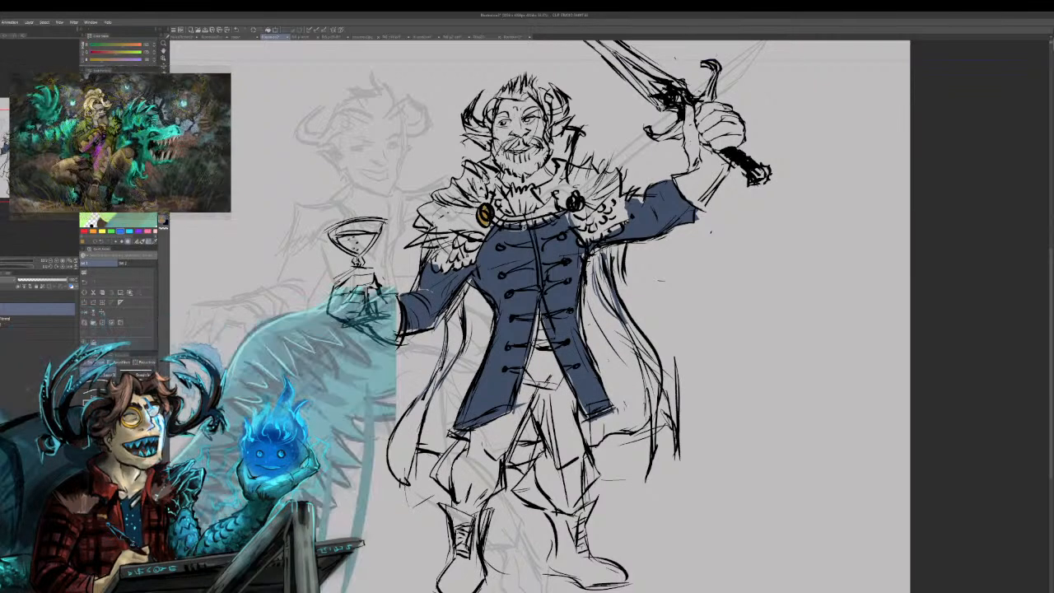
mouse_move(559, 218)
mouse_down()
mouse_move(496, 223)
mouse_move(557, 221)
mouse_up()
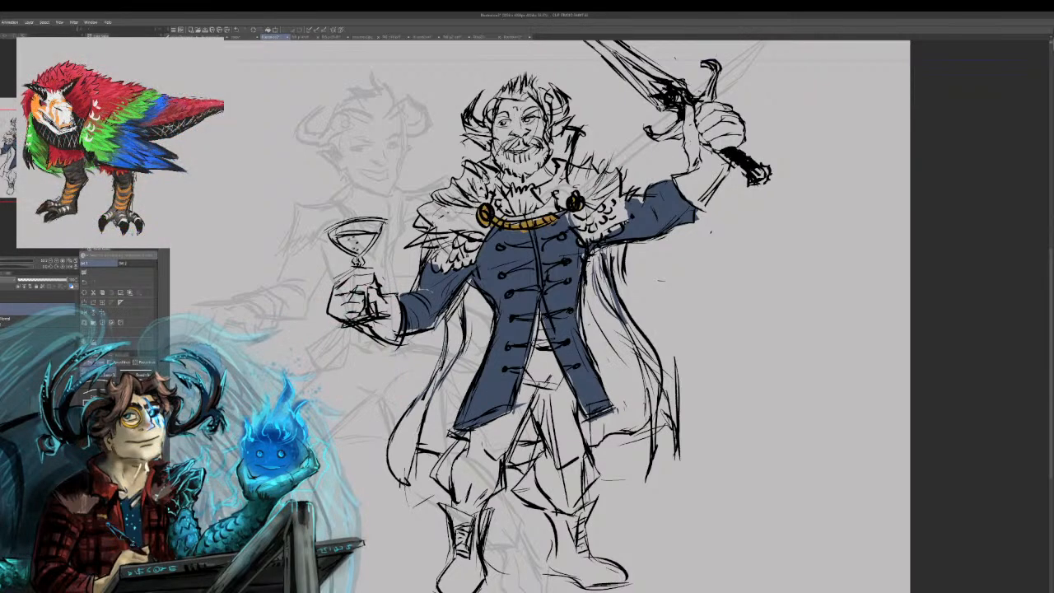
drag(427, 206, 459, 220)
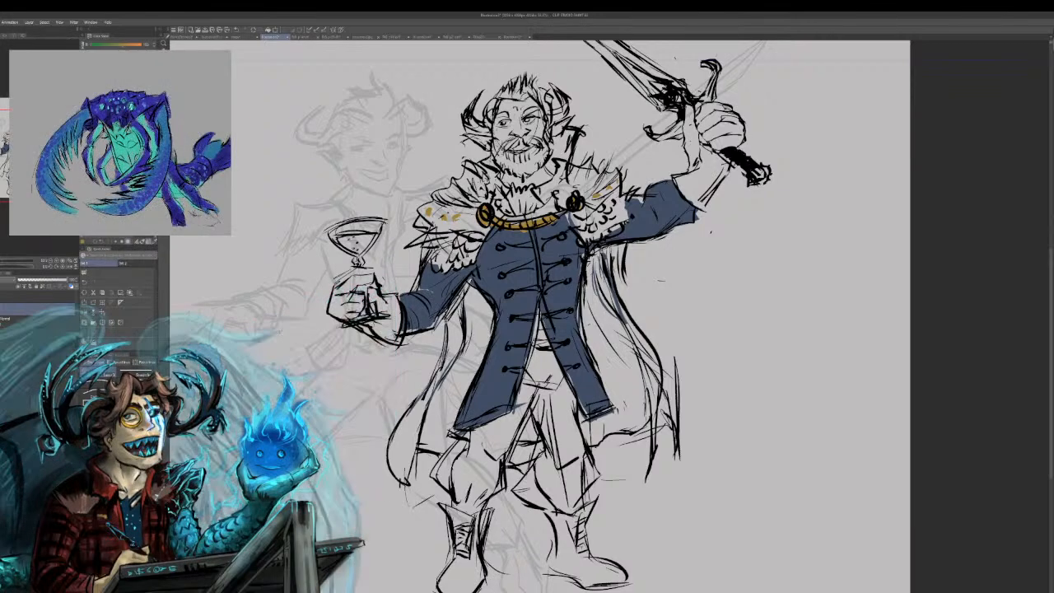
Paint gold trim on the cuffs of both coat sleeves.
mouse_move(427, 280)
mouse_down()
mouse_move(436, 310)
mouse_move(397, 331)
mouse_up()
key(ctrl+z)
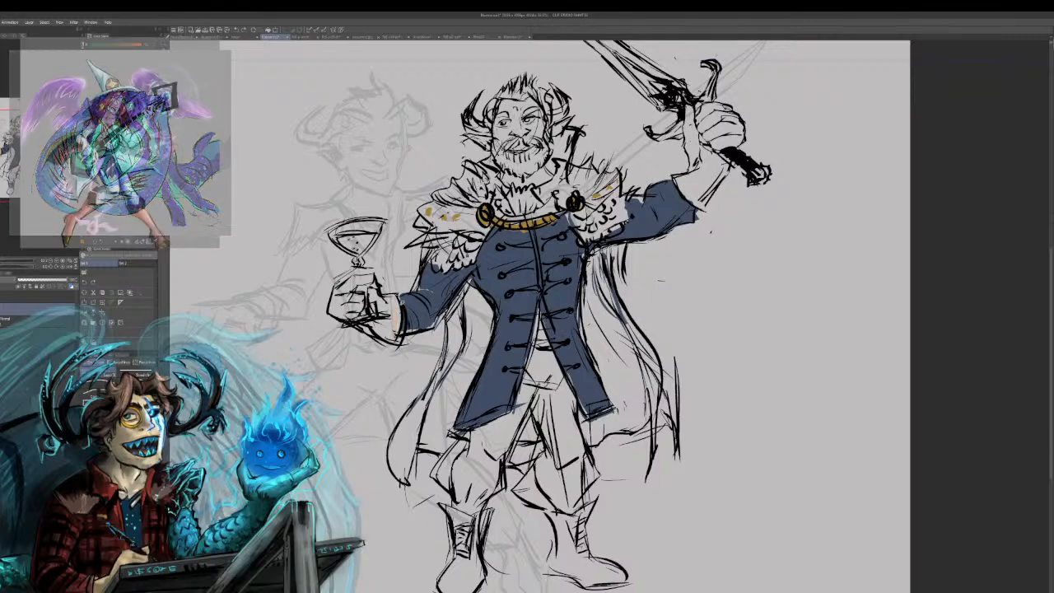
drag(399, 297, 400, 333)
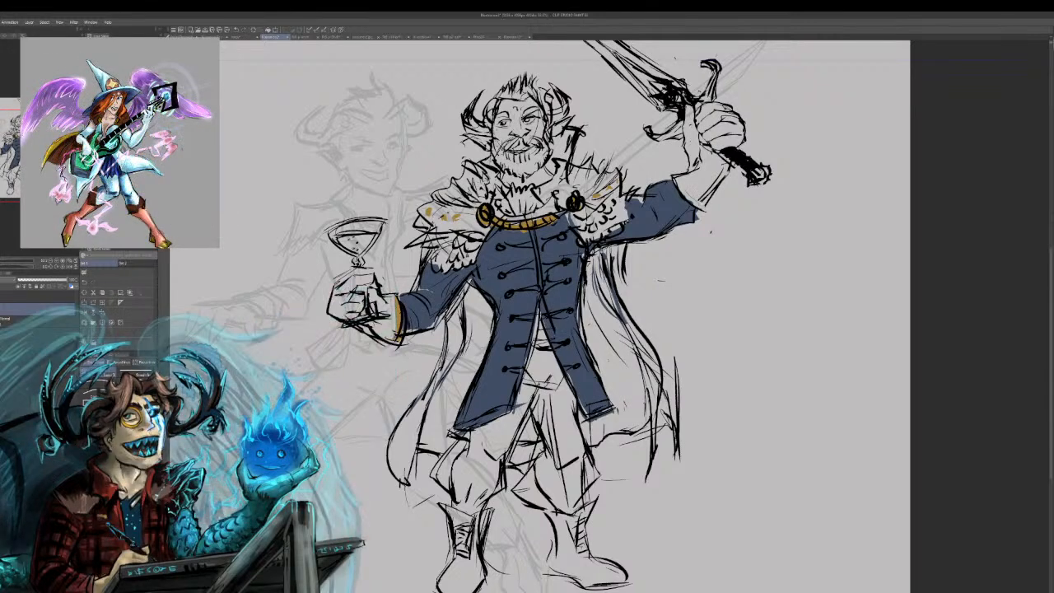
mouse_move(697, 206)
mouse_down()
mouse_move(677, 176)
mouse_move(706, 207)
mouse_up()
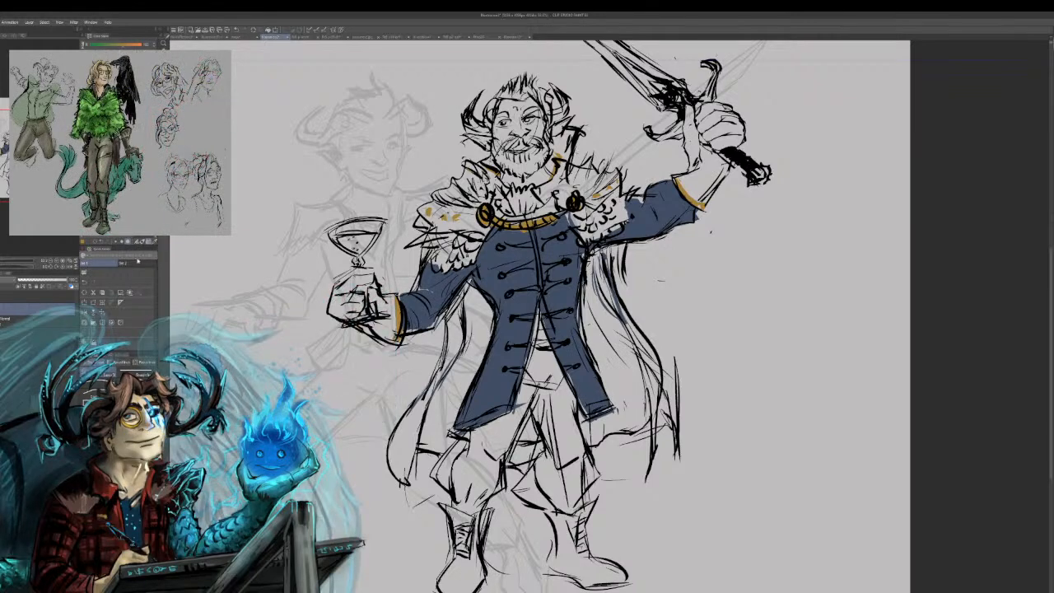
Outline and fill the fur mantle on both shoulders and up around the neck with dark purple.
click(124, 221)
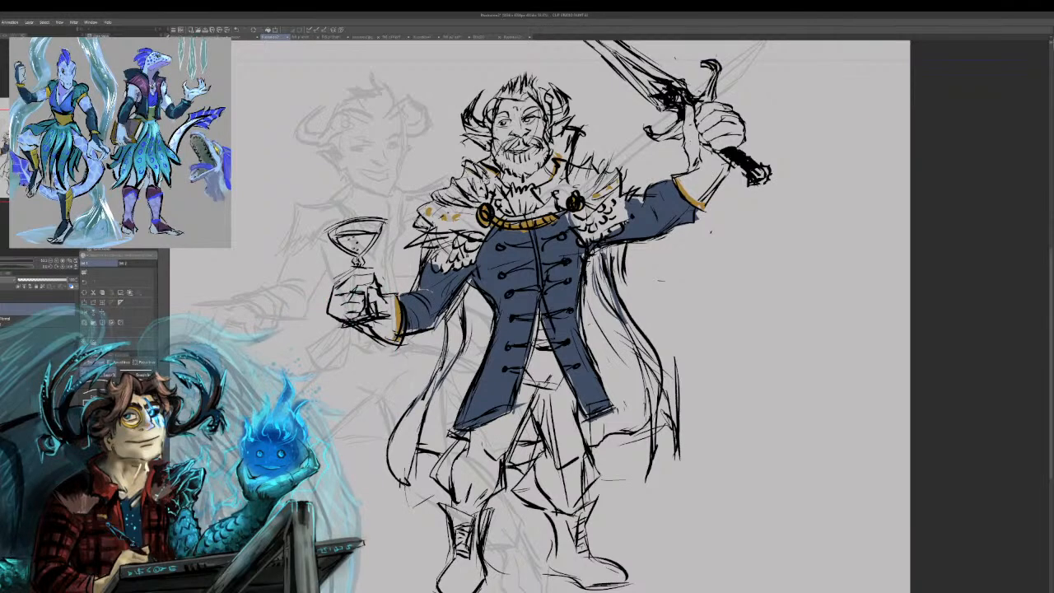
drag(488, 233, 445, 233)
click(457, 201)
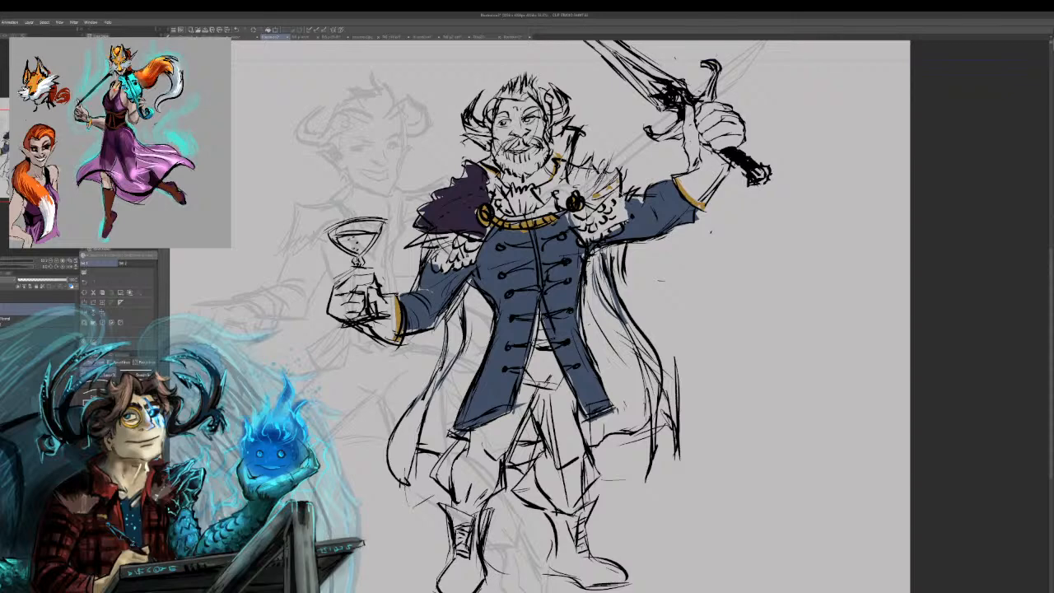
mouse_move(572, 193)
mouse_down()
mouse_move(556, 203)
mouse_move(556, 192)
mouse_up()
click(595, 185)
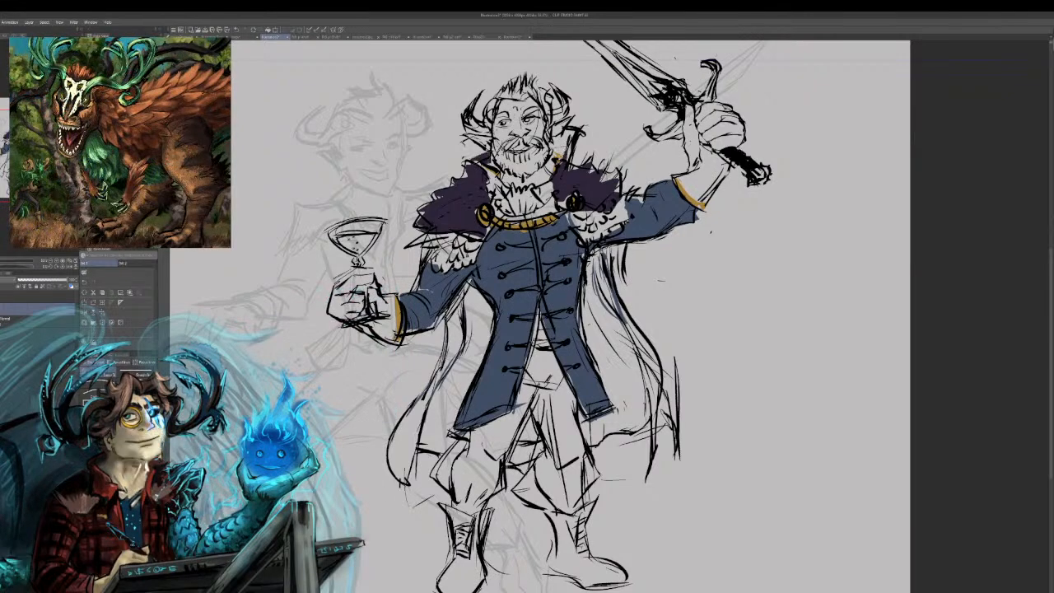
drag(565, 149, 558, 162)
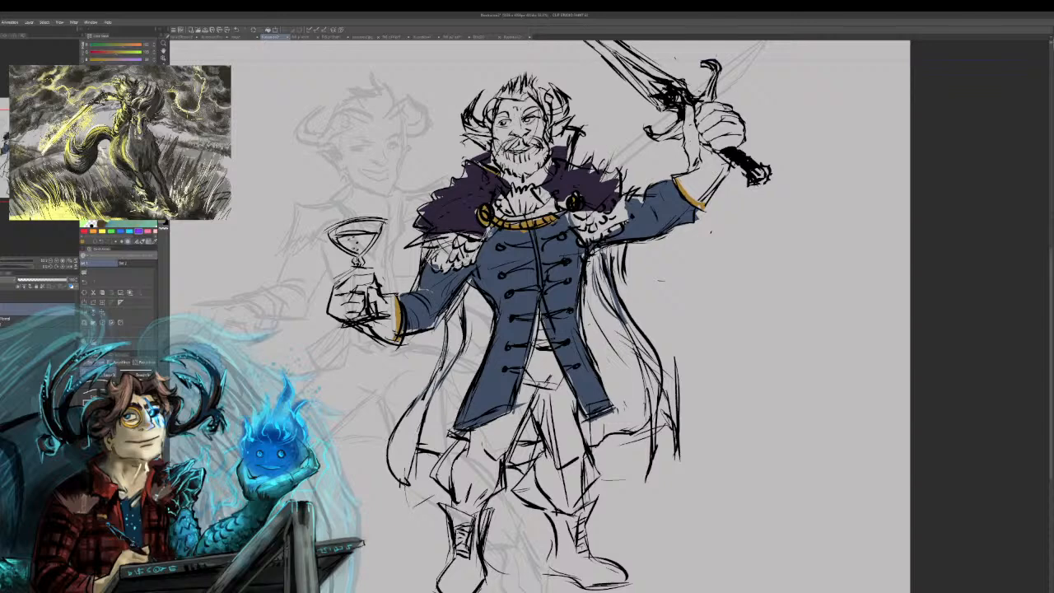
Color the scaled epaulettes on both shoulders and the boot toe caps gold.
drag(492, 231, 481, 234)
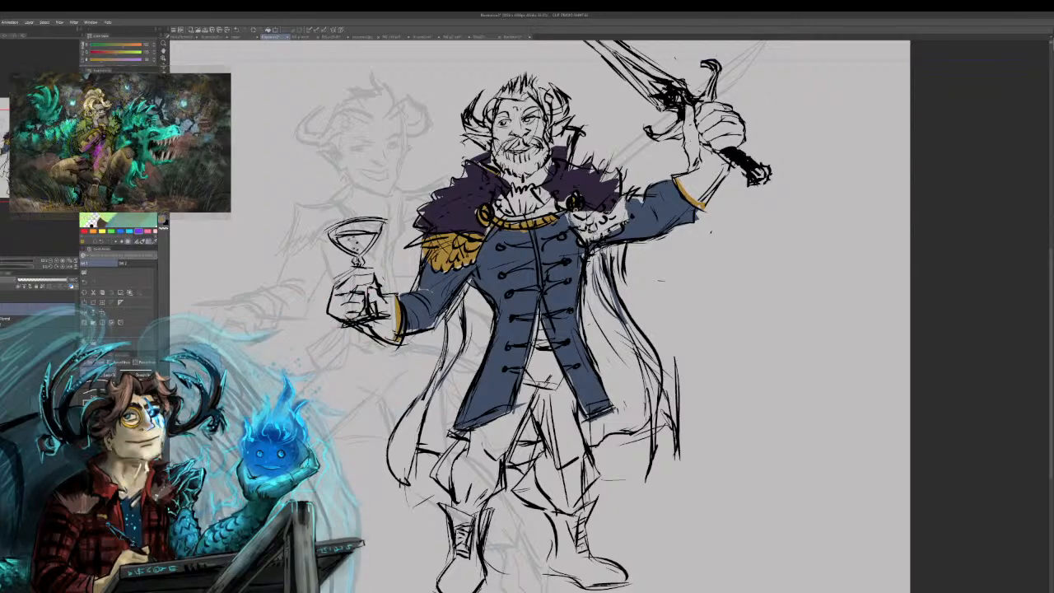
mouse_move(624, 199)
mouse_down()
mouse_move(628, 216)
mouse_move(582, 236)
mouse_up()
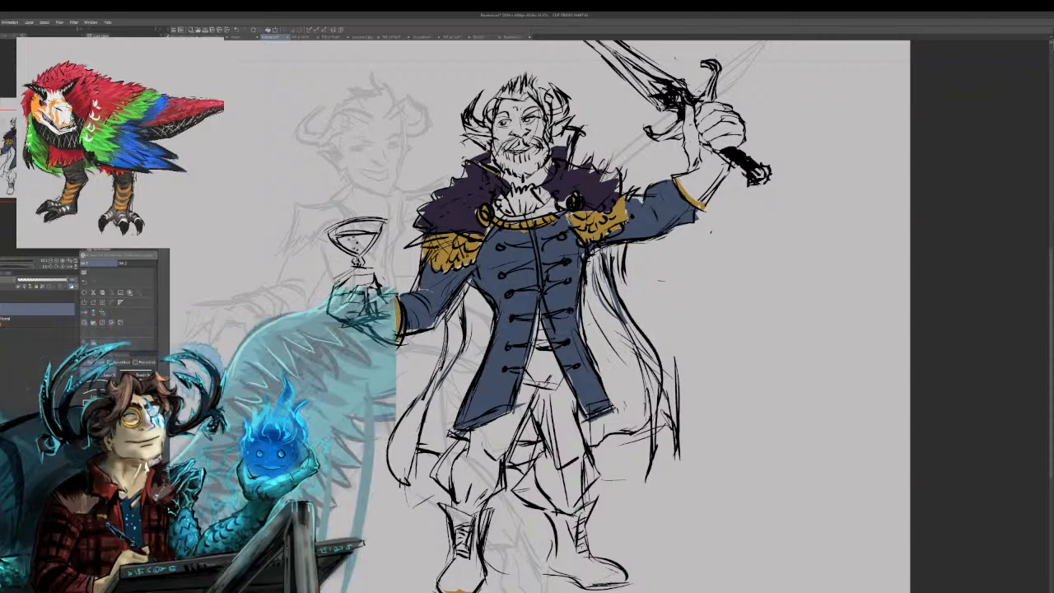
drag(590, 585, 626, 575)
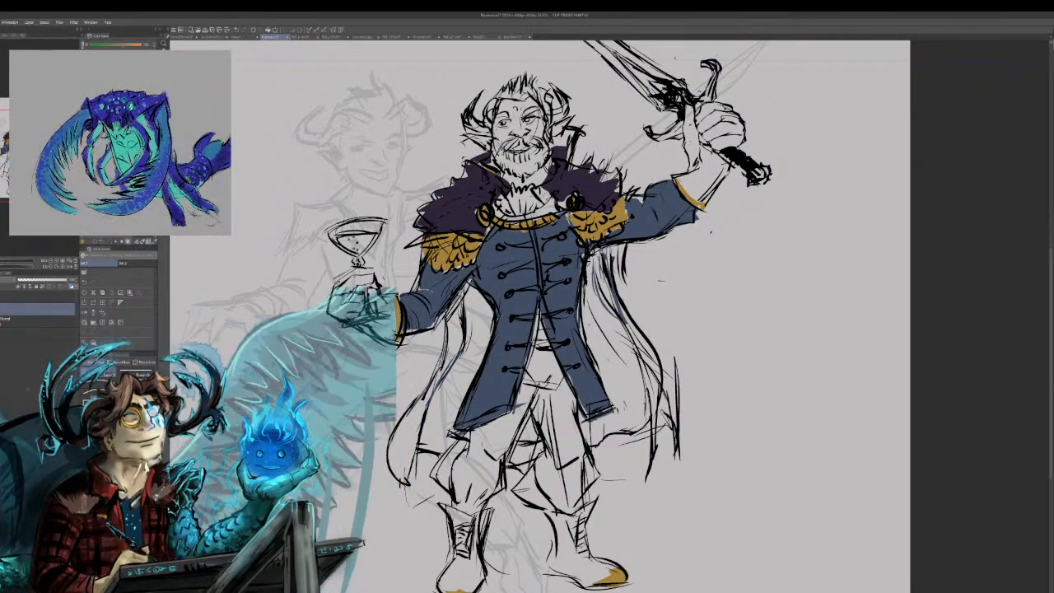
Fill the cape's inner lining on both sides of the coat with dark grey.
drag(463, 305, 417, 416)
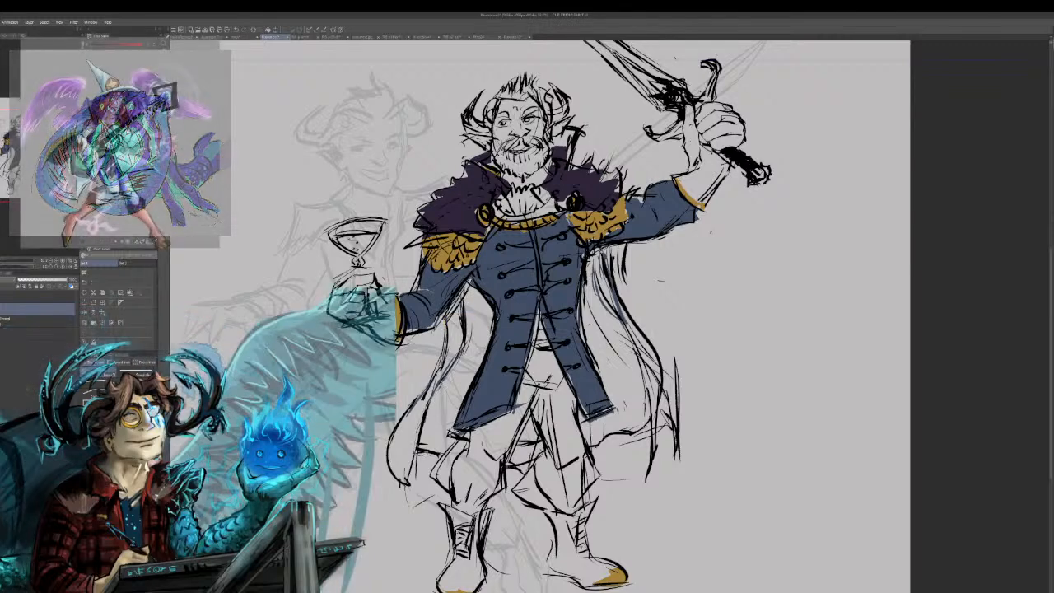
mouse_move(454, 437)
mouse_down()
mouse_move(491, 330)
mouse_move(470, 288)
mouse_up()
key(ctrl+z)
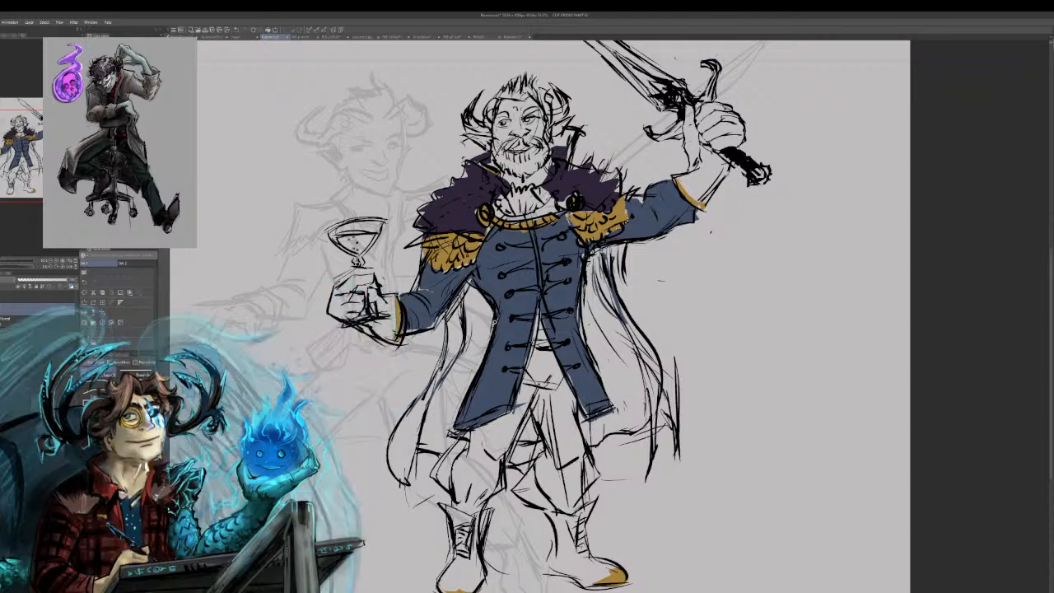
drag(467, 271, 465, 331)
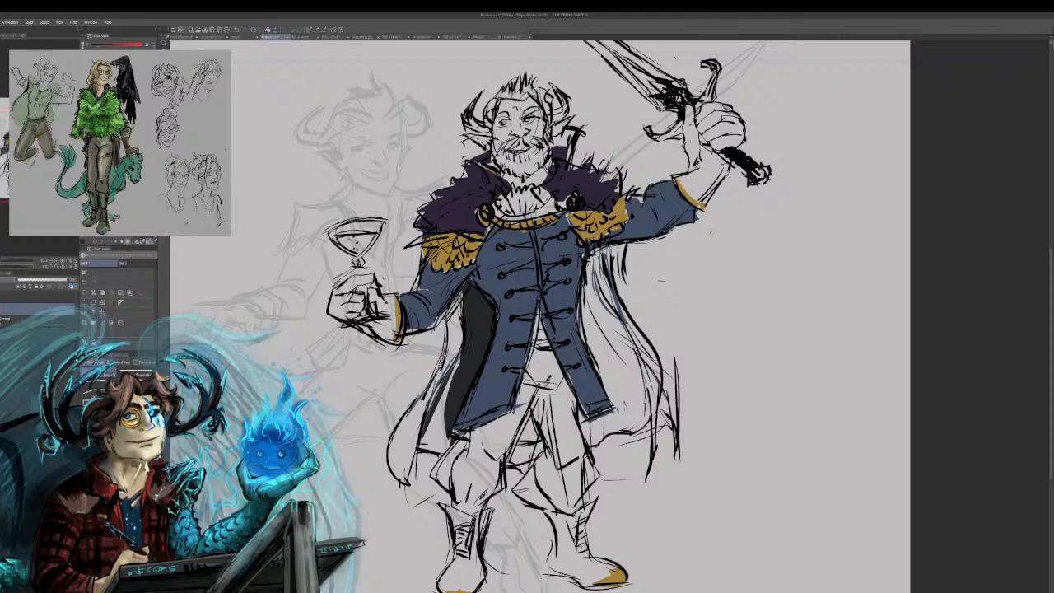
mouse_move(423, 449)
mouse_down()
mouse_move(451, 453)
mouse_move(455, 408)
mouse_up()
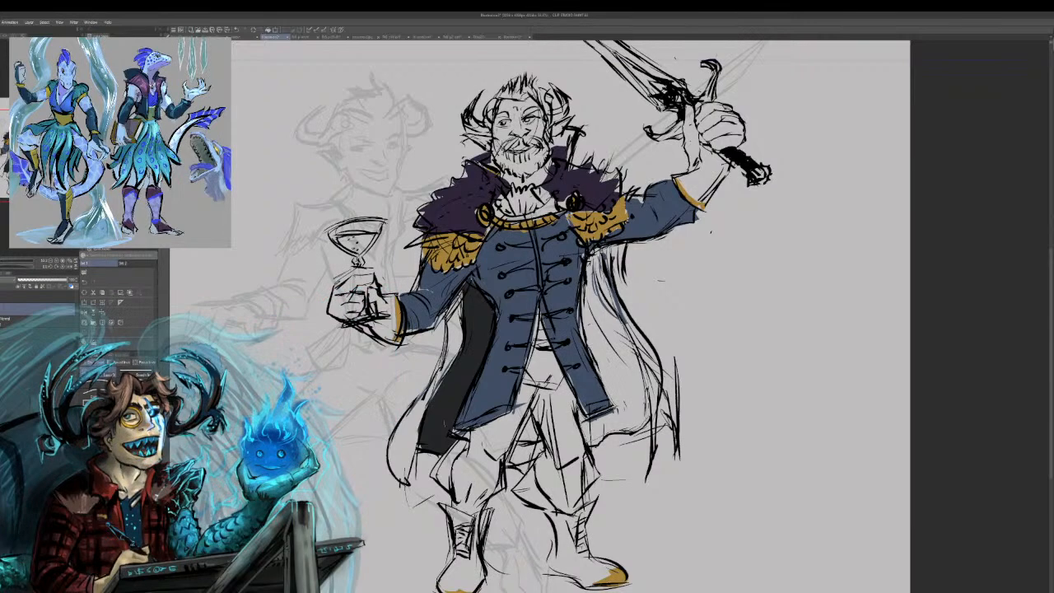
mouse_move(581, 291)
mouse_down()
mouse_move(589, 257)
mouse_move(614, 243)
mouse_up()
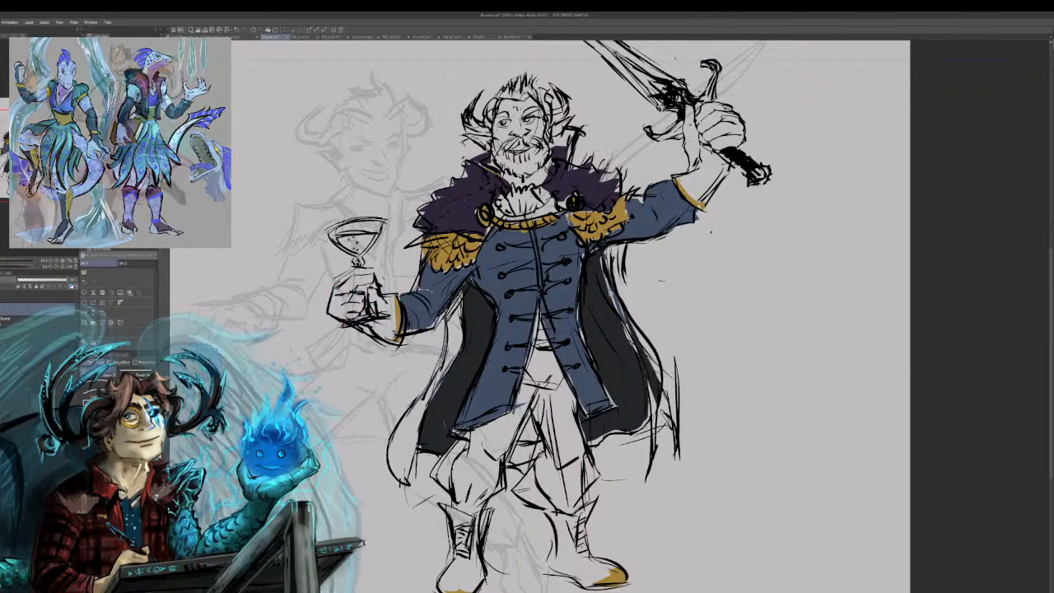
key(ctrl+z)
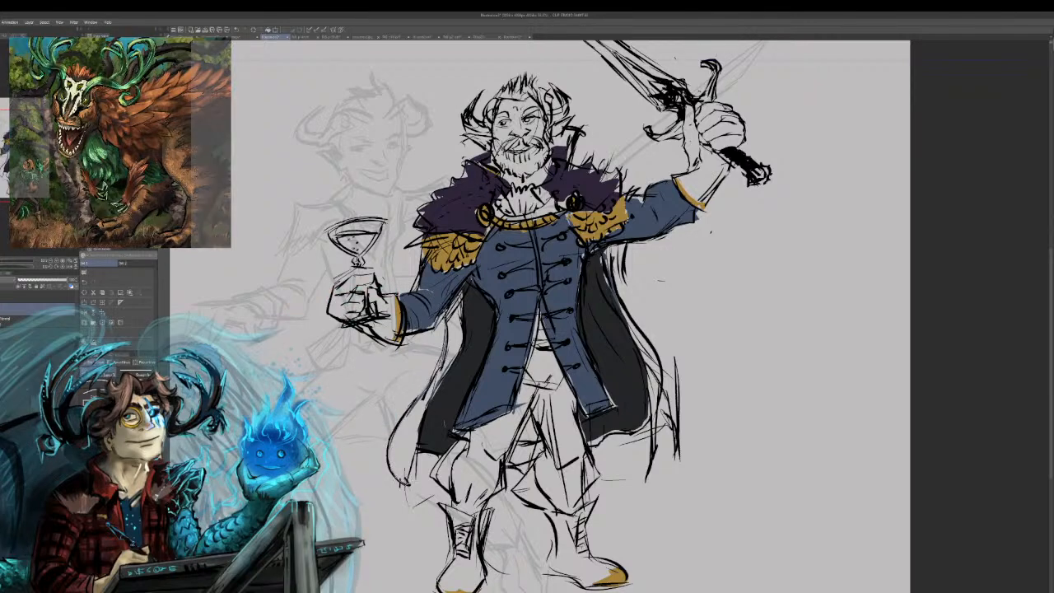
Paint the outer strip of the cape on the goblet side dark purple.
mouse_move(466, 343)
mouse_down()
mouse_move(463, 289)
mouse_move(446, 309)
mouse_up()
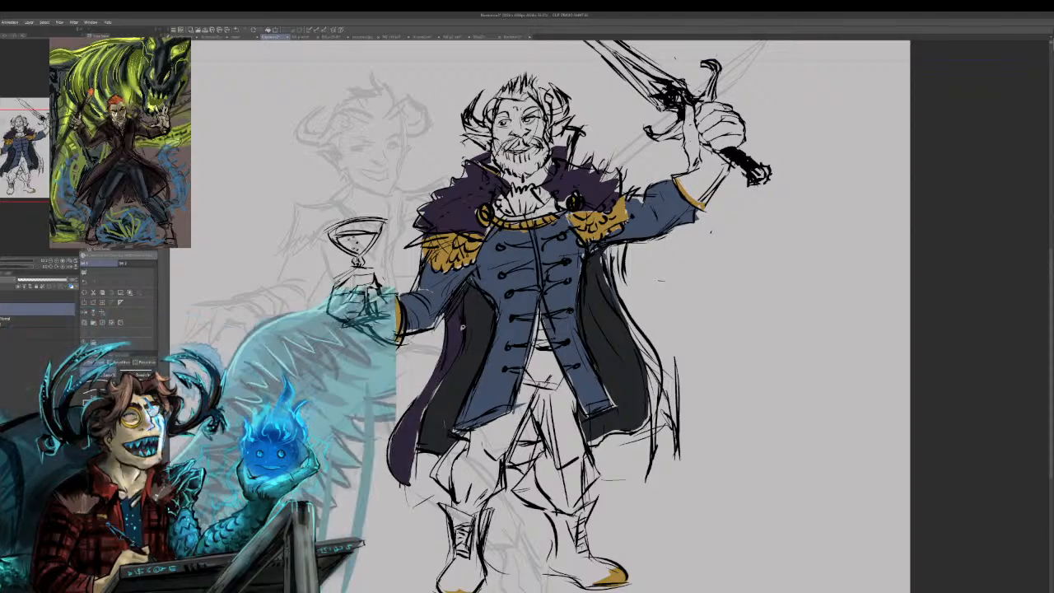
mouse_move(420, 415)
mouse_down()
mouse_move(407, 444)
mouse_move(447, 359)
mouse_up()
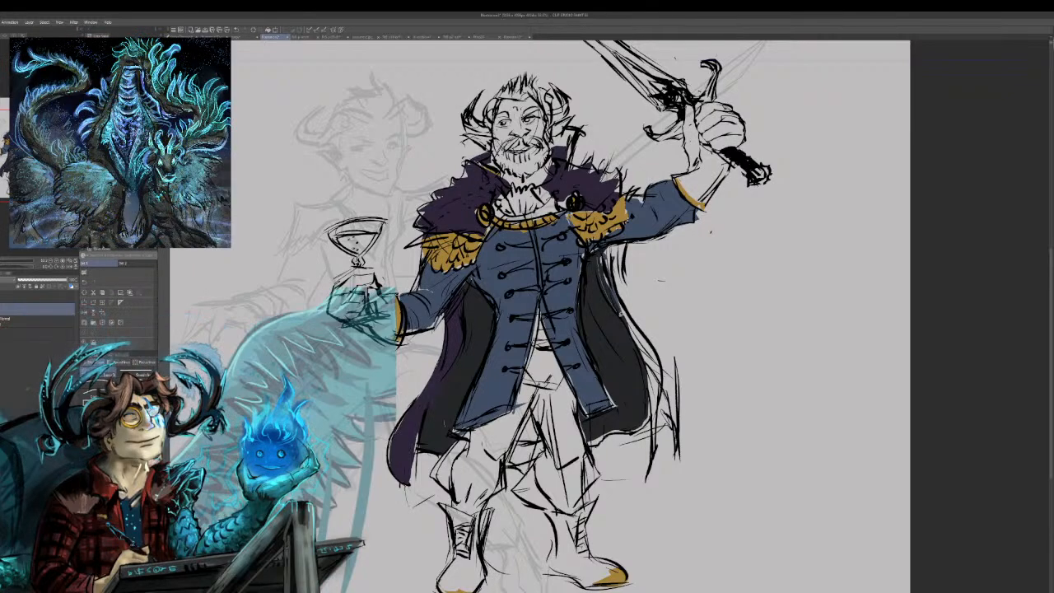
Paint the outer strip of the cape on the sword side dark purple.
drag(651, 362, 607, 275)
drag(627, 317, 655, 422)
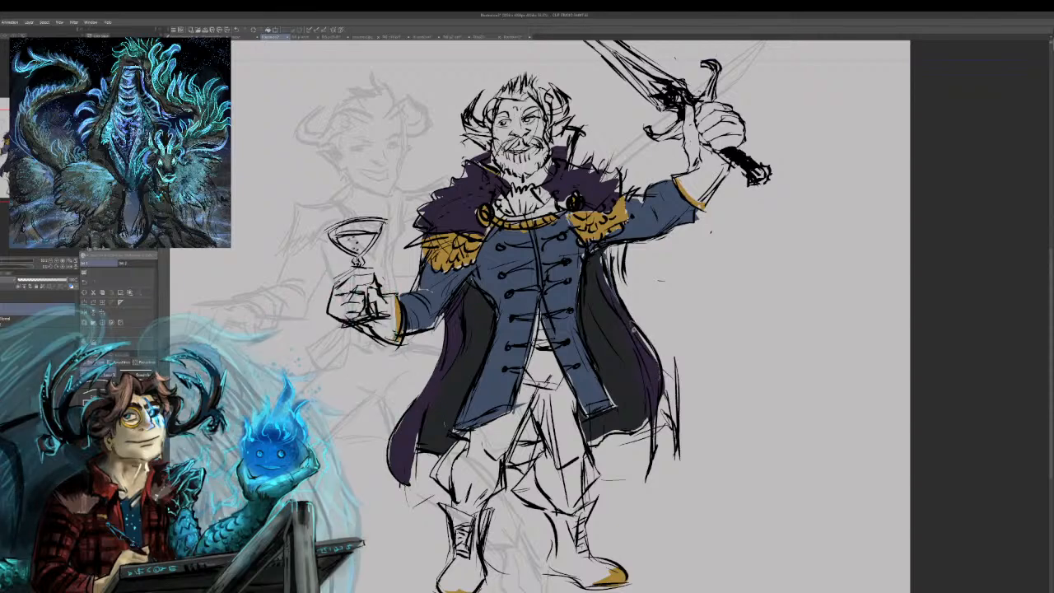
mouse_move(631, 321)
mouse_down()
mouse_move(651, 366)
mouse_move(611, 286)
mouse_up()
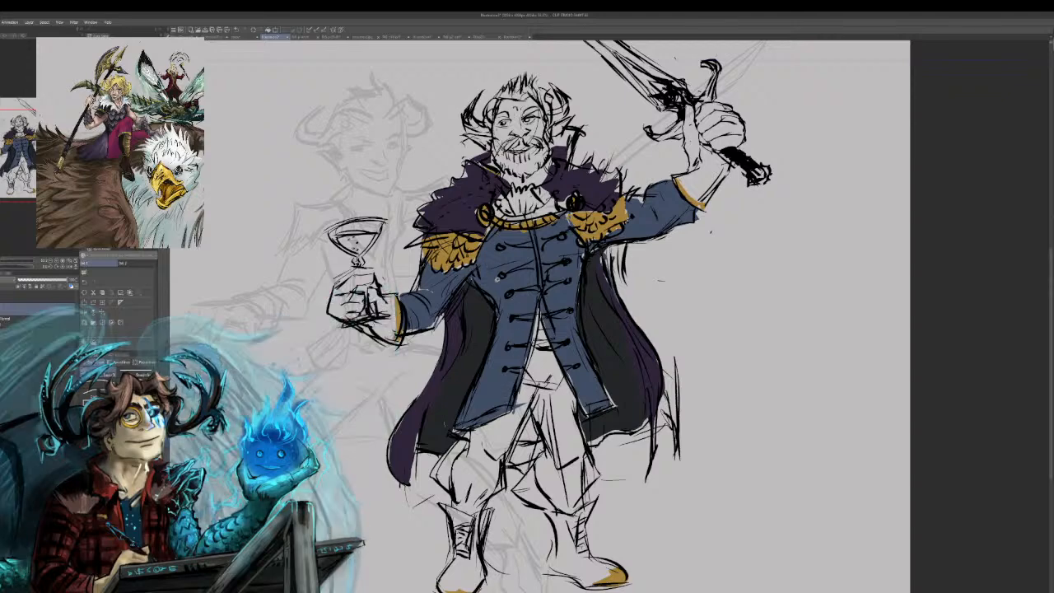
Recolor the front panels of the coat light blue from the chest down to the hem.
mouse_move(497, 279)
mouse_down()
mouse_move(527, 247)
mouse_move(532, 272)
mouse_move(530, 262)
mouse_move(598, 246)
mouse_move(561, 212)
mouse_move(512, 216)
mouse_move(478, 272)
mouse_up()
key(ctrl+z)
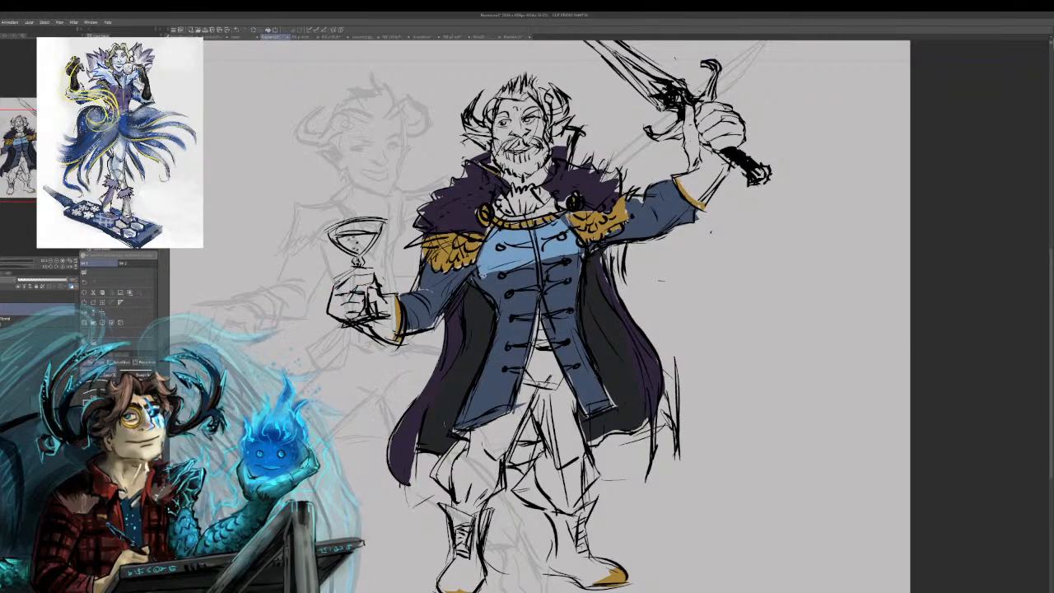
mouse_move(479, 278)
mouse_down()
mouse_move(499, 355)
mouse_move(455, 435)
mouse_move(519, 401)
mouse_move(531, 266)
mouse_move(599, 409)
mouse_move(613, 401)
mouse_move(577, 258)
mouse_move(545, 269)
mouse_up()
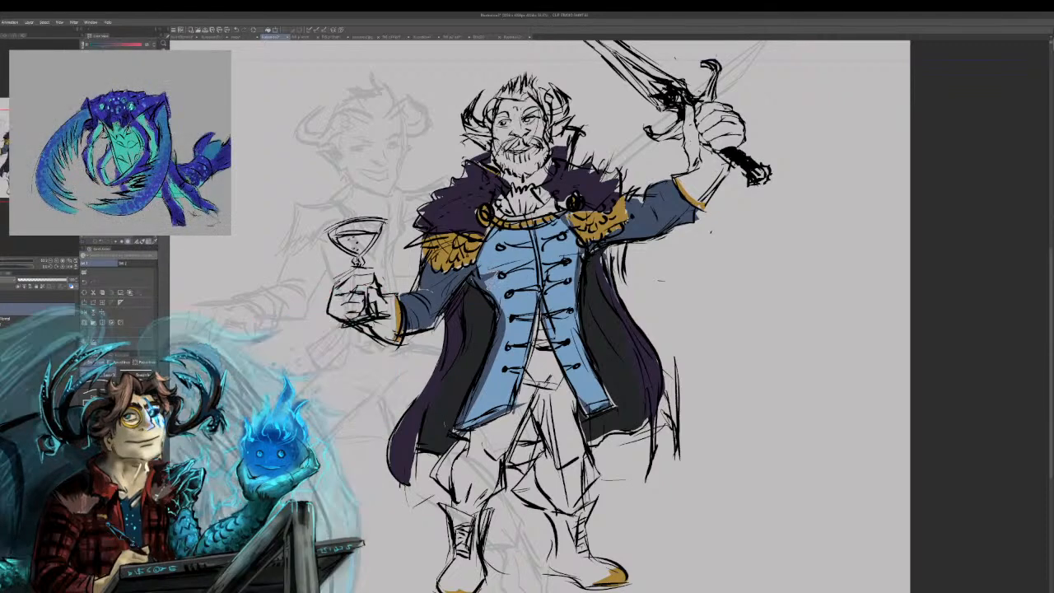
drag(492, 278, 476, 379)
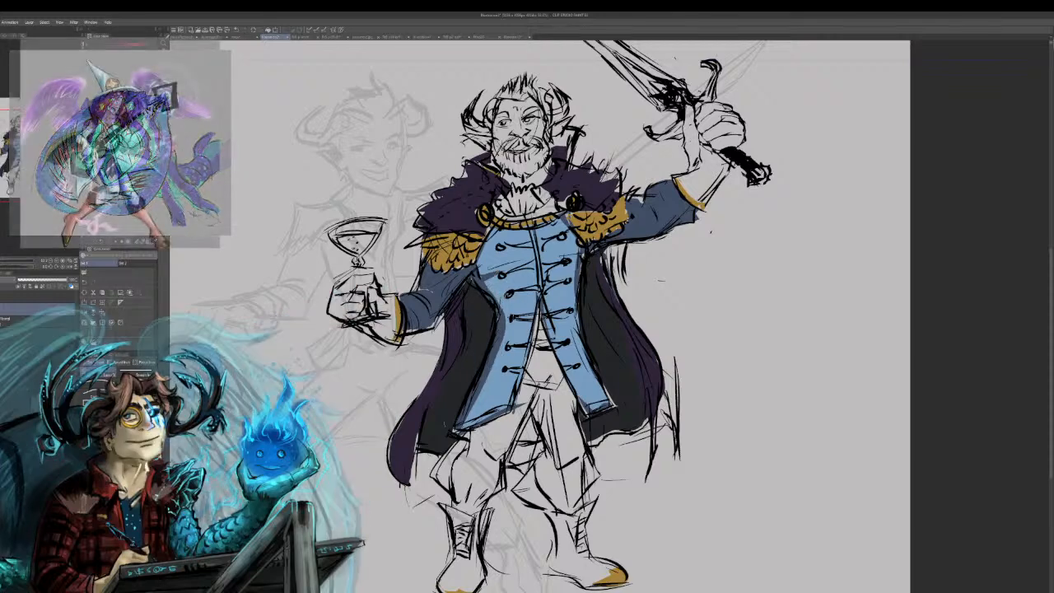
mouse_move(472, 410)
mouse_down()
mouse_move(501, 316)
mouse_move(478, 277)
mouse_move(473, 413)
mouse_up()
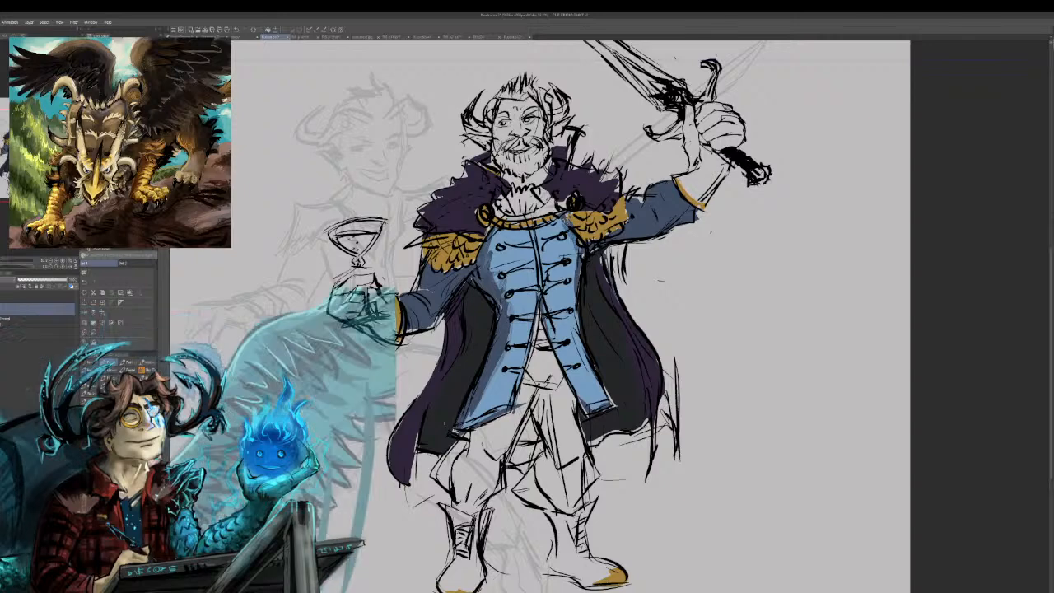
Shade the sides and hem of the coat front with a darker blue and blend matching tones onto the goblet-side sleeve.
drag(574, 249, 580, 356)
drag(570, 292, 611, 405)
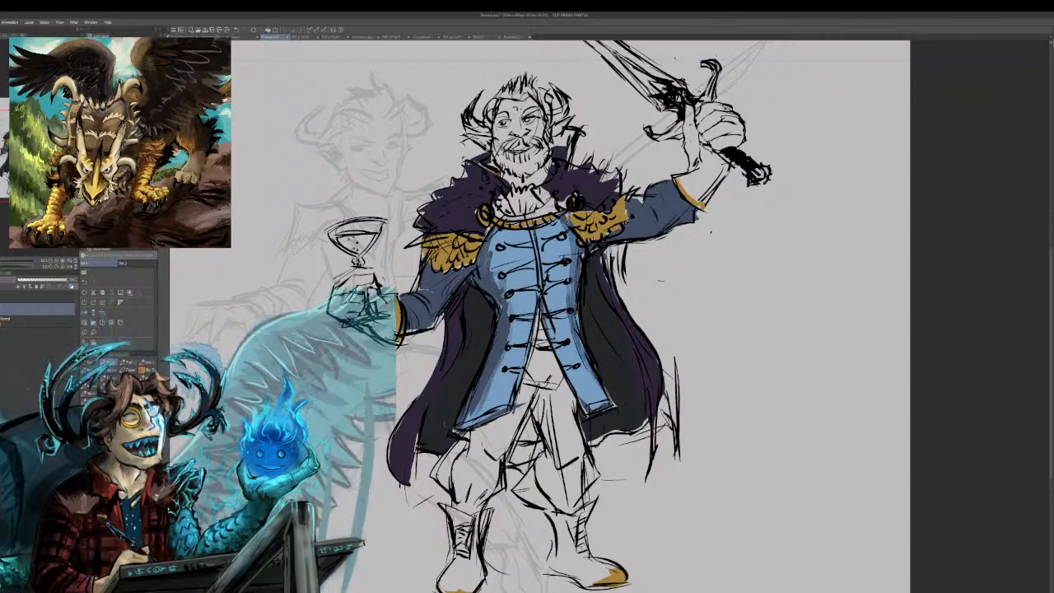
mouse_move(469, 417)
mouse_down()
mouse_move(485, 385)
mouse_move(462, 426)
mouse_up()
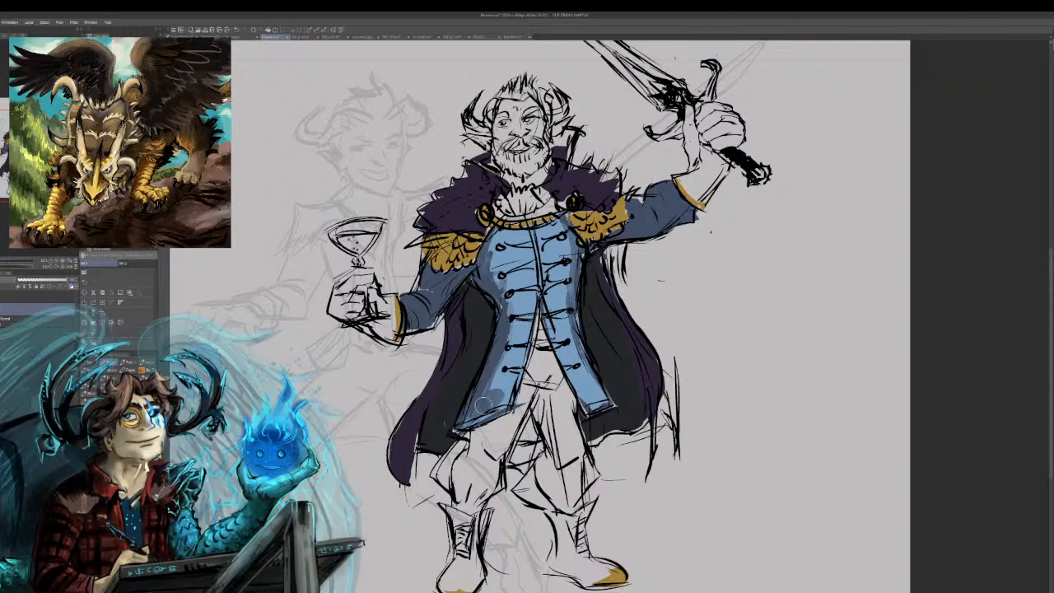
drag(498, 373, 473, 418)
drag(519, 326, 485, 370)
mouse_move(519, 294)
mouse_down()
mouse_move(510, 314)
mouse_move(496, 295)
mouse_up()
drag(486, 237, 499, 315)
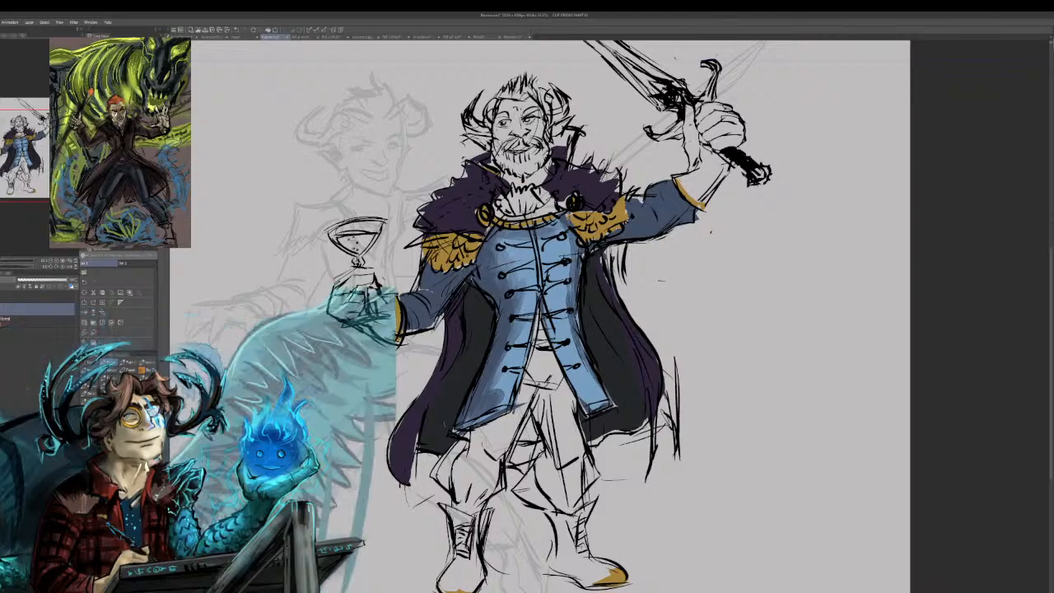
mouse_move(445, 274)
mouse_down()
mouse_move(425, 297)
mouse_move(426, 280)
mouse_up()
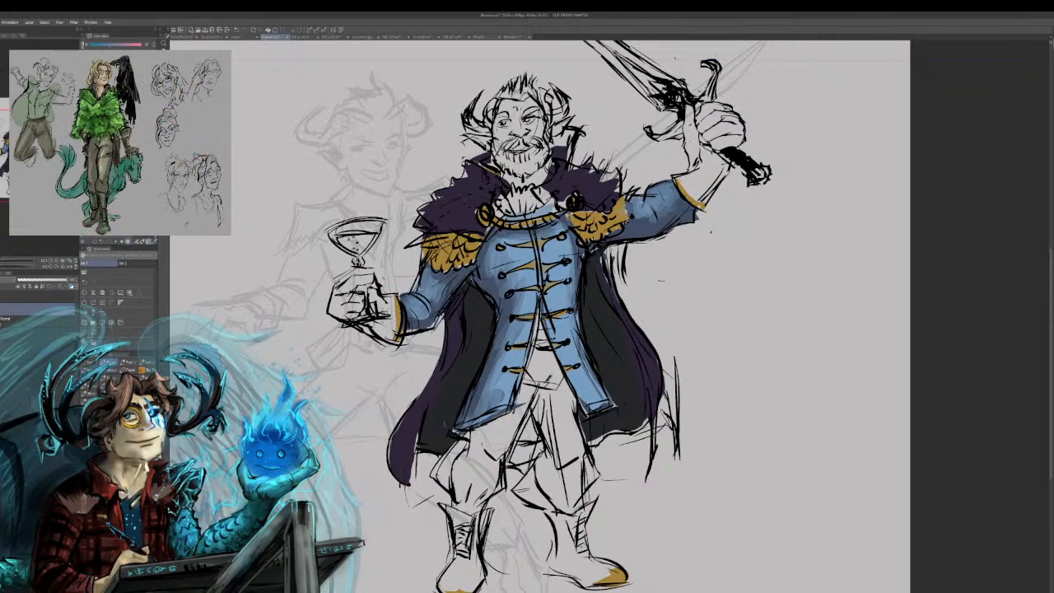
Color the gloves on the goblet hand and the sword hand pale blue-grey.
mouse_move(383, 313)
mouse_down()
mouse_move(367, 281)
mouse_move(340, 295)
mouse_move(384, 333)
mouse_up()
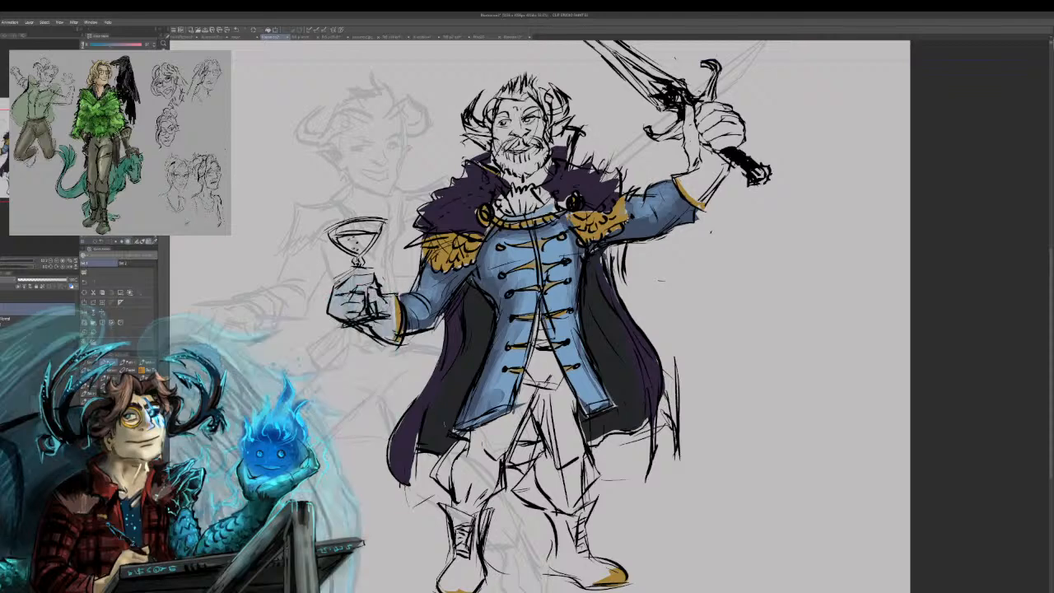
mouse_move(703, 140)
mouse_down()
mouse_move(716, 124)
mouse_move(696, 142)
mouse_move(730, 127)
mouse_move(720, 164)
mouse_up()
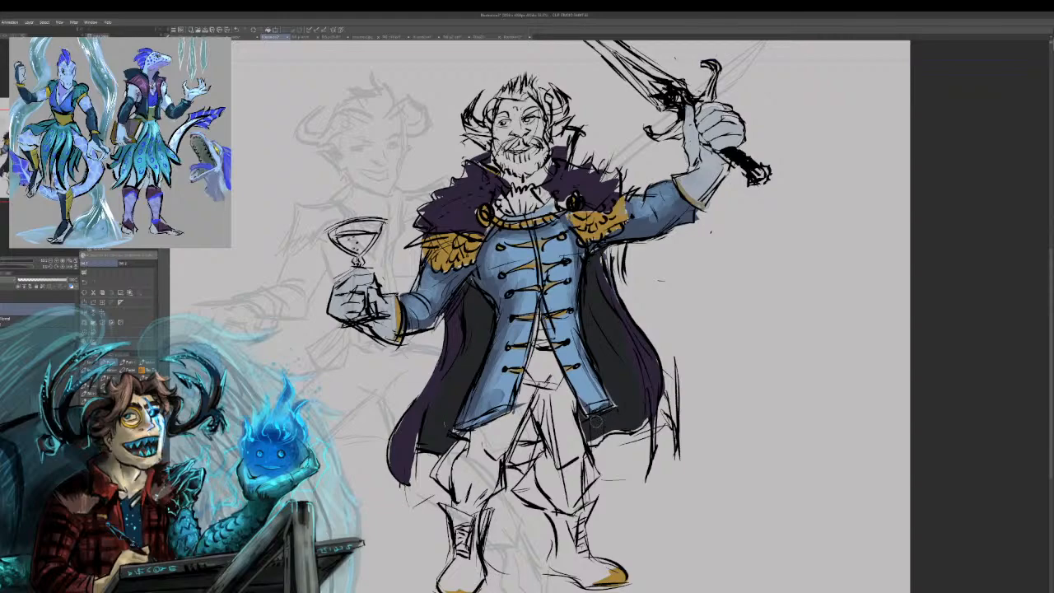
Fill the face with a muted reddish-brown skin tone and tint the drink in the goblet the same color.
drag(309, 361, 247, 461)
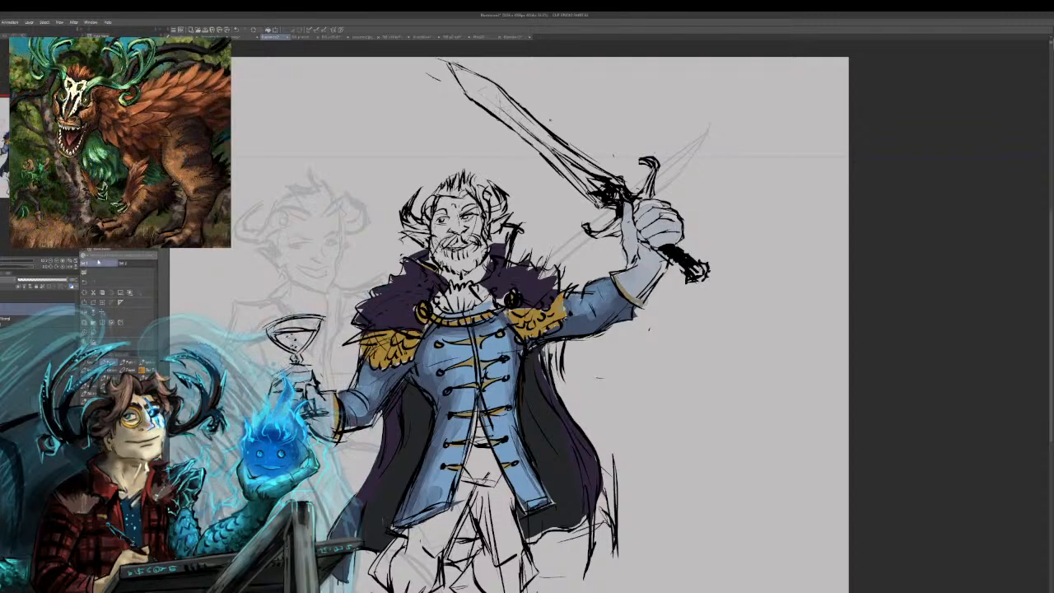
click(97, 263)
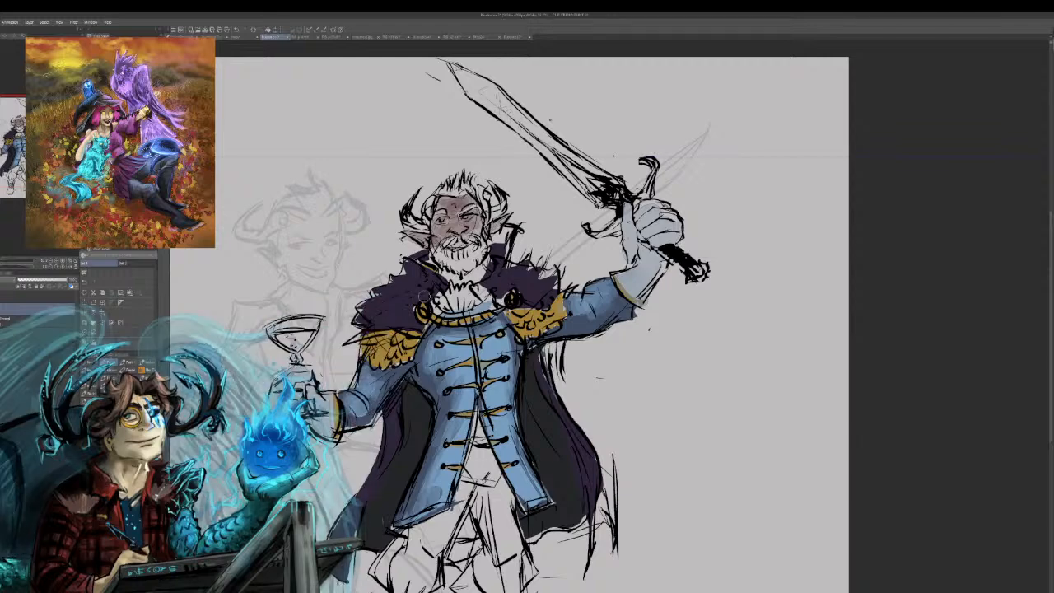
mouse_move(309, 335)
mouse_down()
mouse_move(279, 338)
mouse_move(301, 346)
mouse_up()
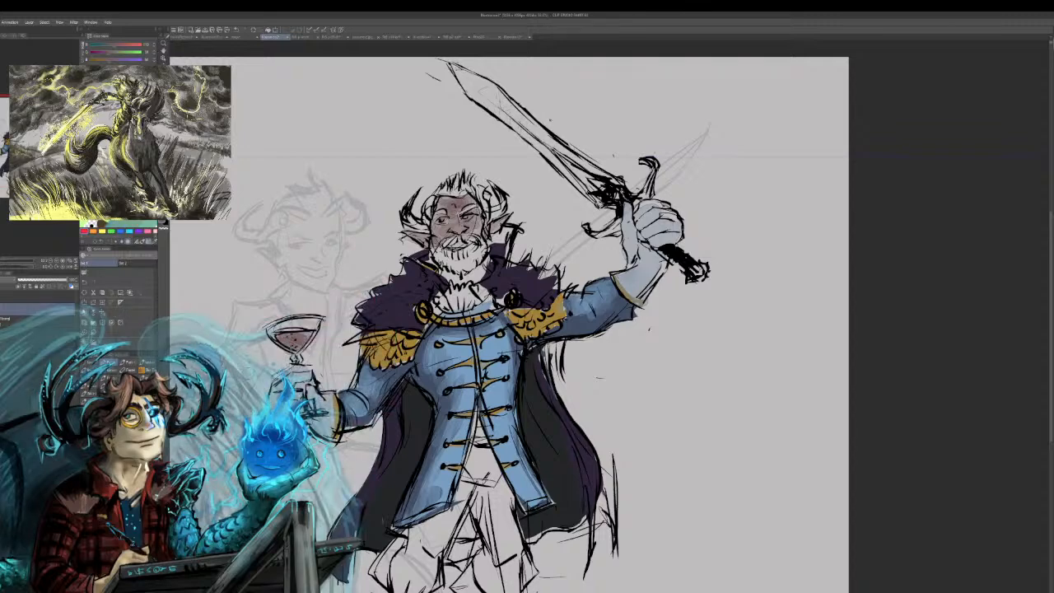
Paint the swept-up hair and the full beard and moustache dark grey.
click(3, 262)
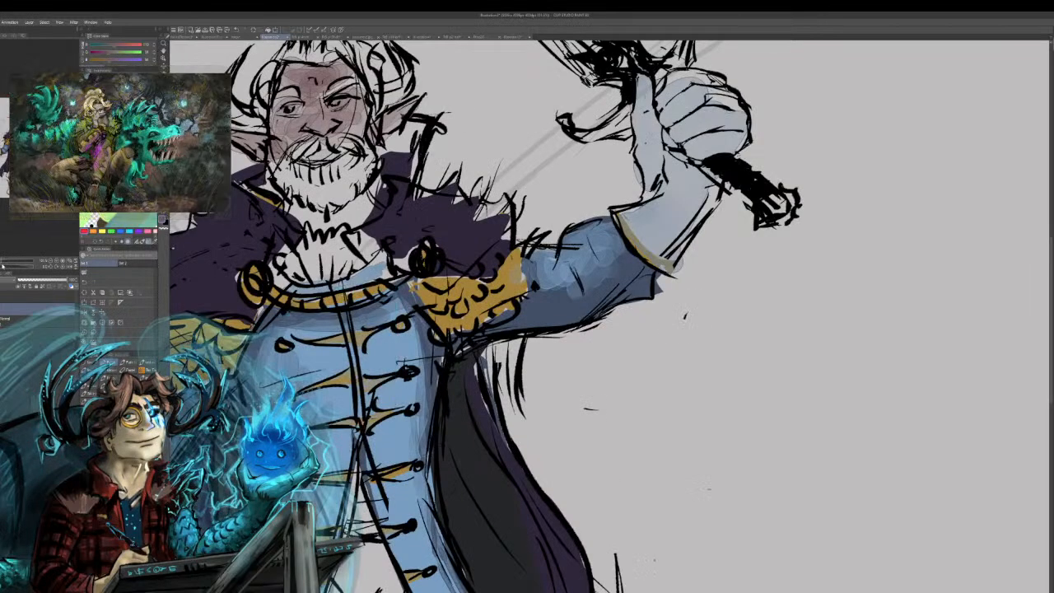
drag(461, 222, 473, 353)
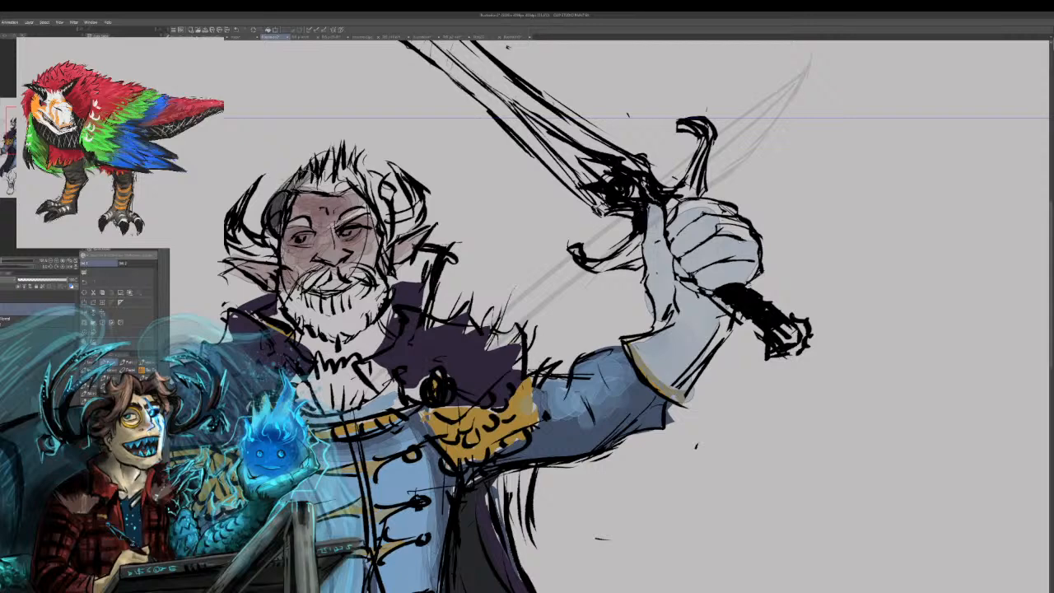
mouse_move(303, 187)
mouse_down()
mouse_move(318, 169)
mouse_move(329, 188)
mouse_move(335, 165)
mouse_move(336, 187)
mouse_move(342, 166)
mouse_move(358, 185)
mouse_up()
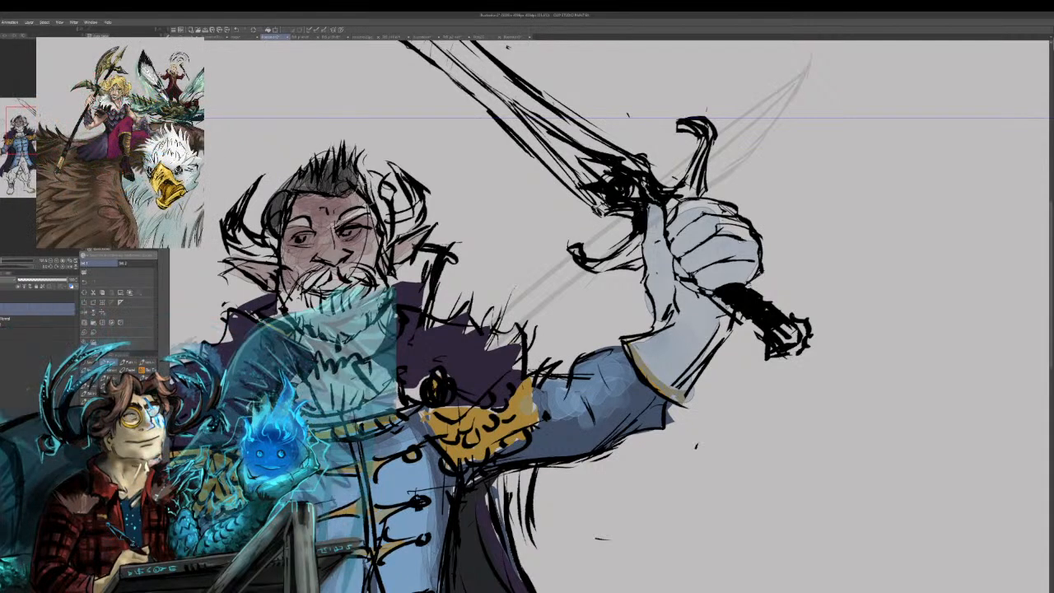
mouse_move(297, 288)
mouse_down()
mouse_move(313, 330)
mouse_move(305, 280)
mouse_move(325, 325)
mouse_move(305, 276)
mouse_move(325, 330)
mouse_move(334, 305)
mouse_move(341, 340)
mouse_move(354, 297)
mouse_move(351, 306)
mouse_move(367, 309)
mouse_move(380, 290)
mouse_up()
drag(328, 338, 375, 290)
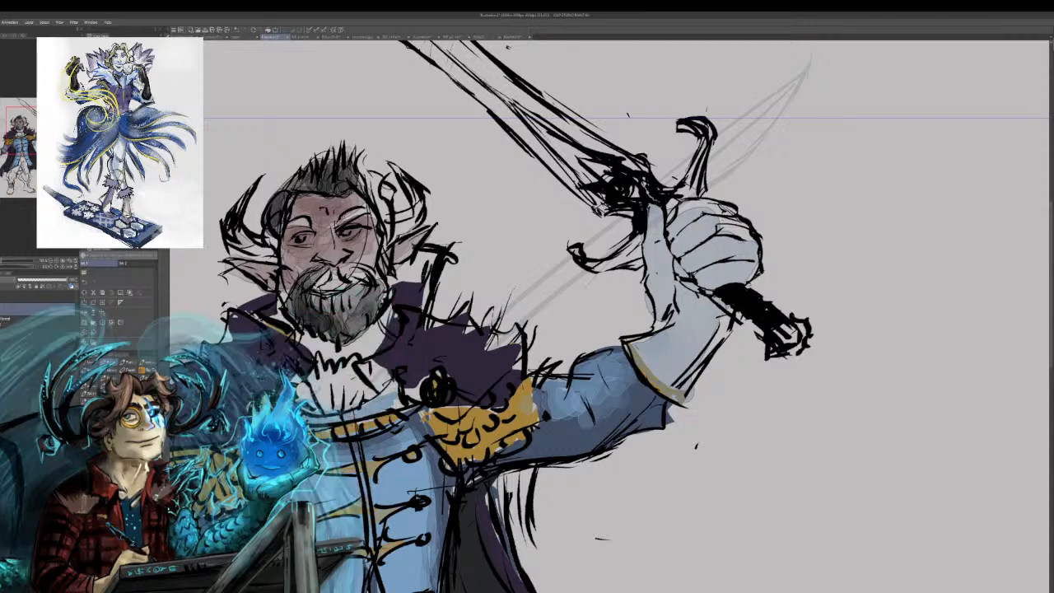
mouse_move(313, 287)
mouse_down()
mouse_move(332, 263)
mouse_move(323, 272)
mouse_move(390, 266)
mouse_move(380, 301)
mouse_move(341, 329)
mouse_up()
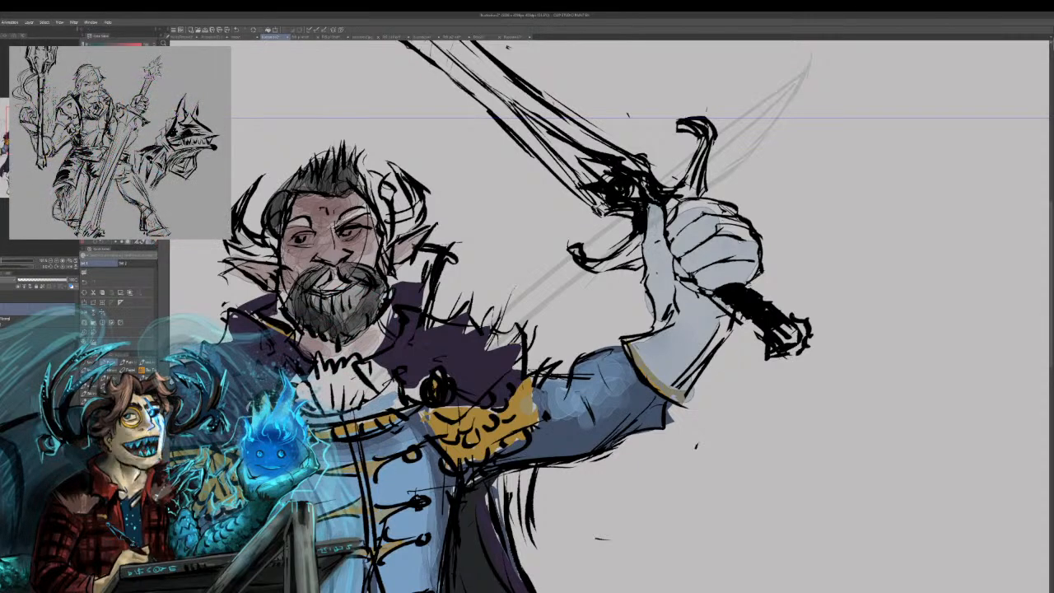
Warm the skin of the face, ears and neck with red, and paint both horns blue with dark blue shading.
mouse_move(298, 212)
mouse_down()
mouse_move(364, 207)
mouse_move(335, 215)
mouse_move(335, 234)
mouse_up()
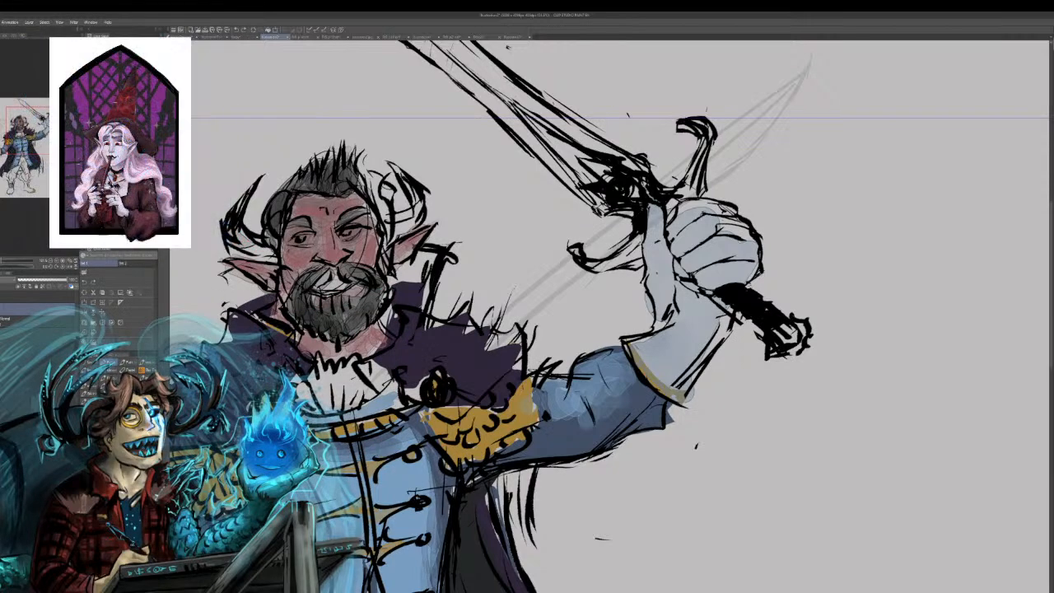
drag(247, 241, 270, 249)
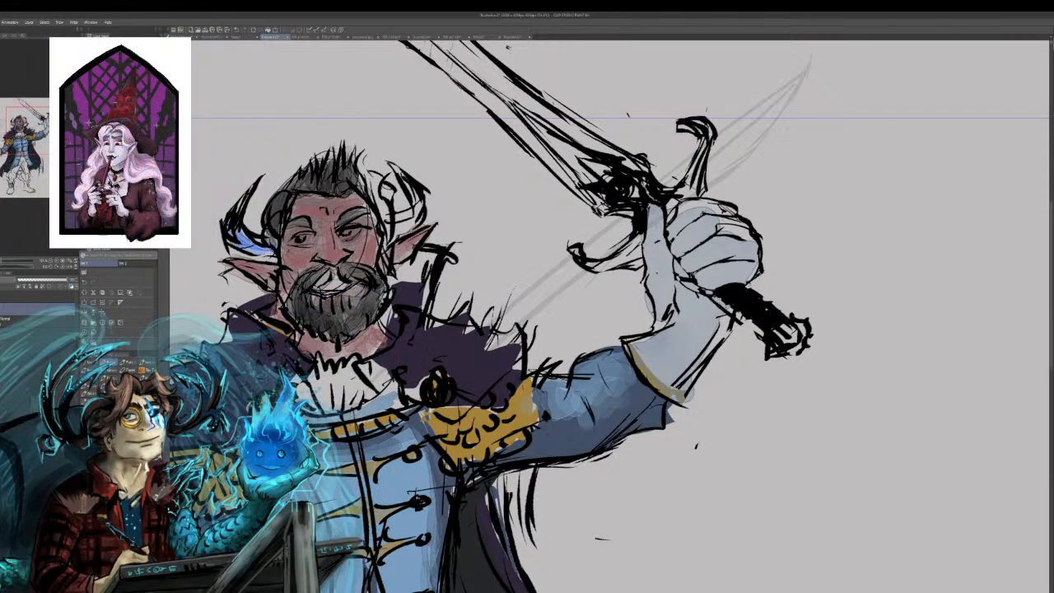
mouse_move(398, 230)
mouse_down()
mouse_move(423, 201)
mouse_move(395, 165)
mouse_up()
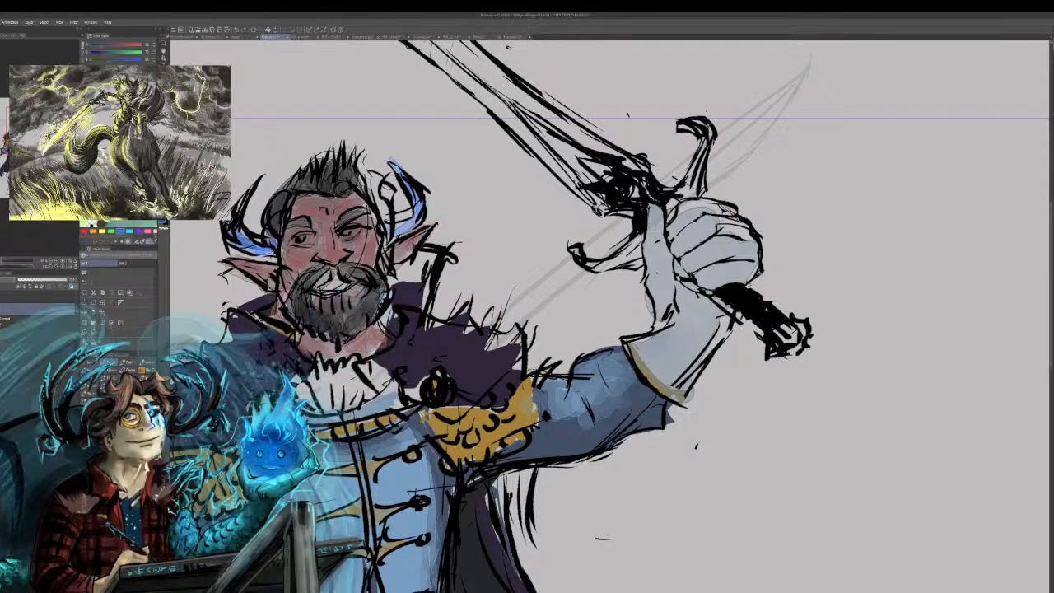
drag(241, 243, 272, 247)
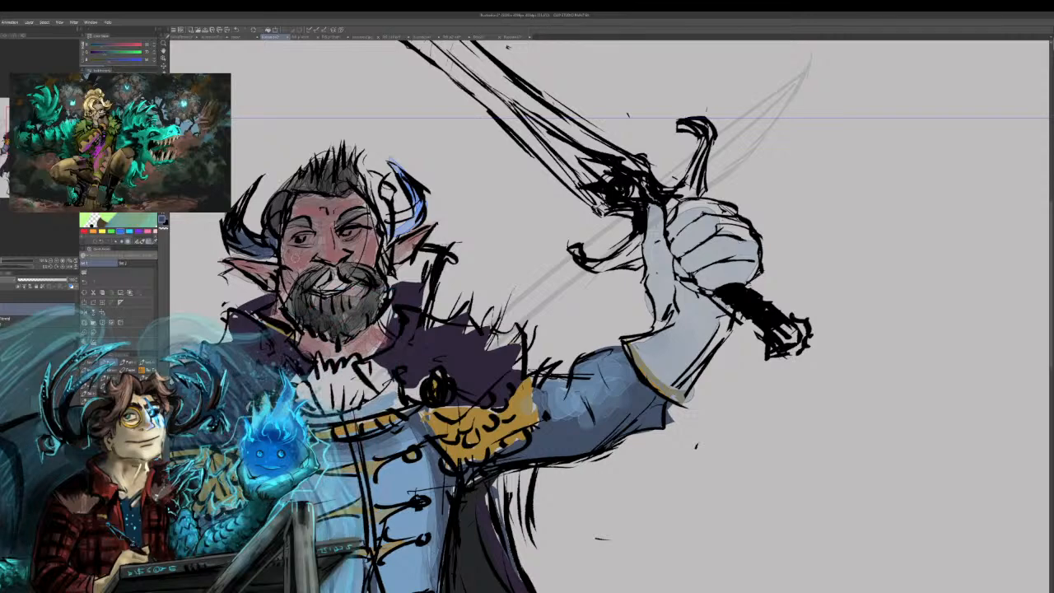
mouse_move(388, 170)
mouse_down()
mouse_move(420, 215)
mouse_move(382, 242)
mouse_move(415, 191)
mouse_move(387, 239)
mouse_up()
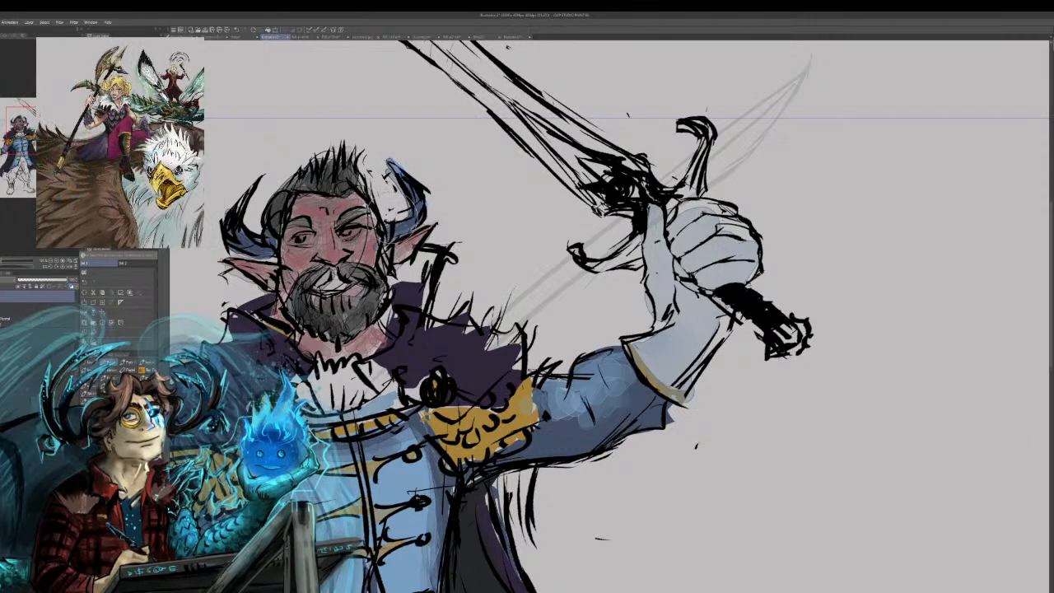
Erase the stray sketch lines around the sword-side horn and along the spiky edge of the fur mantle on that shoulder.
mouse_move(395, 224)
mouse_down()
mouse_move(419, 208)
mouse_move(420, 188)
mouse_move(405, 216)
mouse_move(419, 196)
mouse_move(432, 223)
mouse_up()
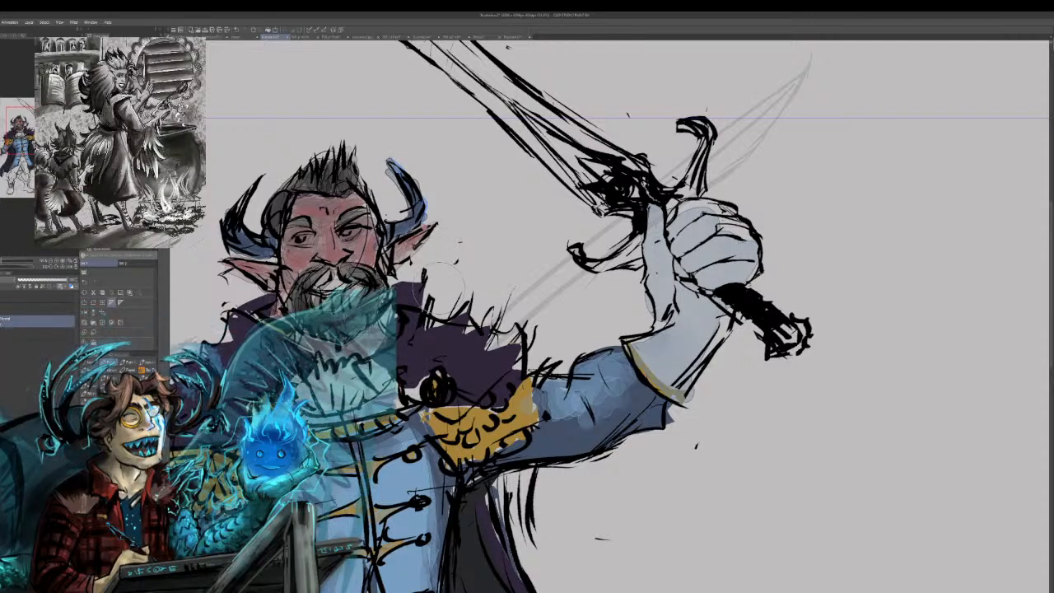
drag(430, 268, 424, 293)
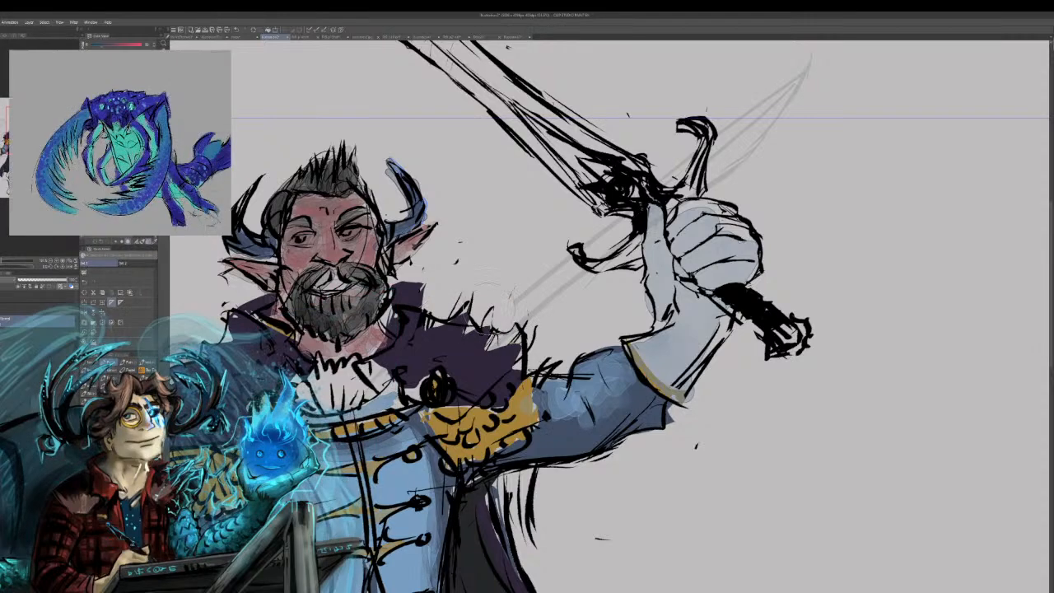
mouse_move(501, 305)
mouse_down()
mouse_move(532, 326)
mouse_move(525, 343)
mouse_up()
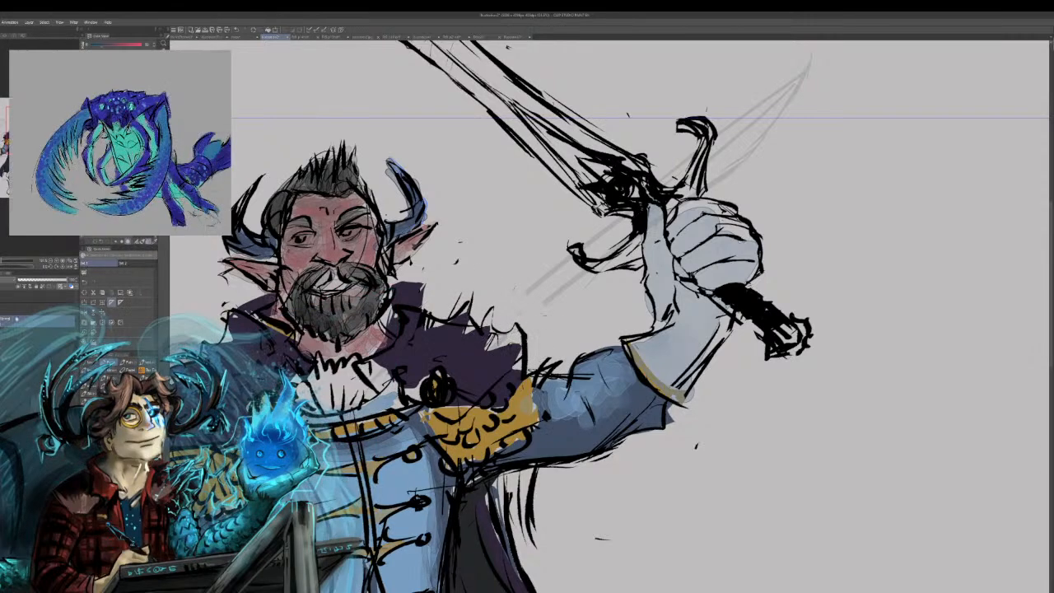
mouse_move(528, 325)
mouse_down()
mouse_move(499, 347)
mouse_move(458, 306)
mouse_move(532, 339)
mouse_move(473, 375)
mouse_up()
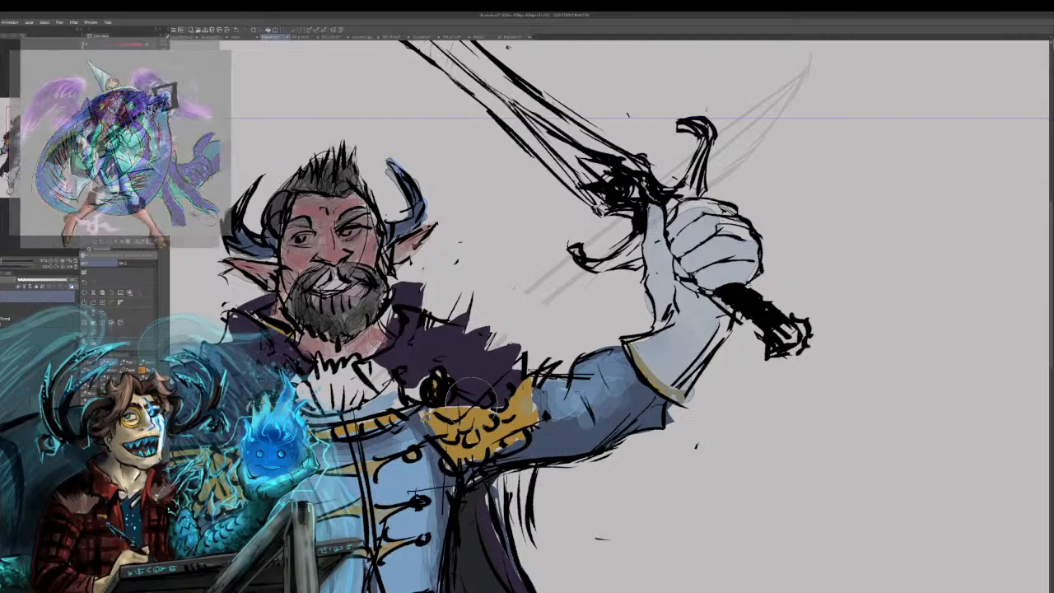
Touch up the purple fur collar beside the sword arm's epaulette, and paint the trousers' front and the goblet-side leg gray.
drag(472, 393, 494, 410)
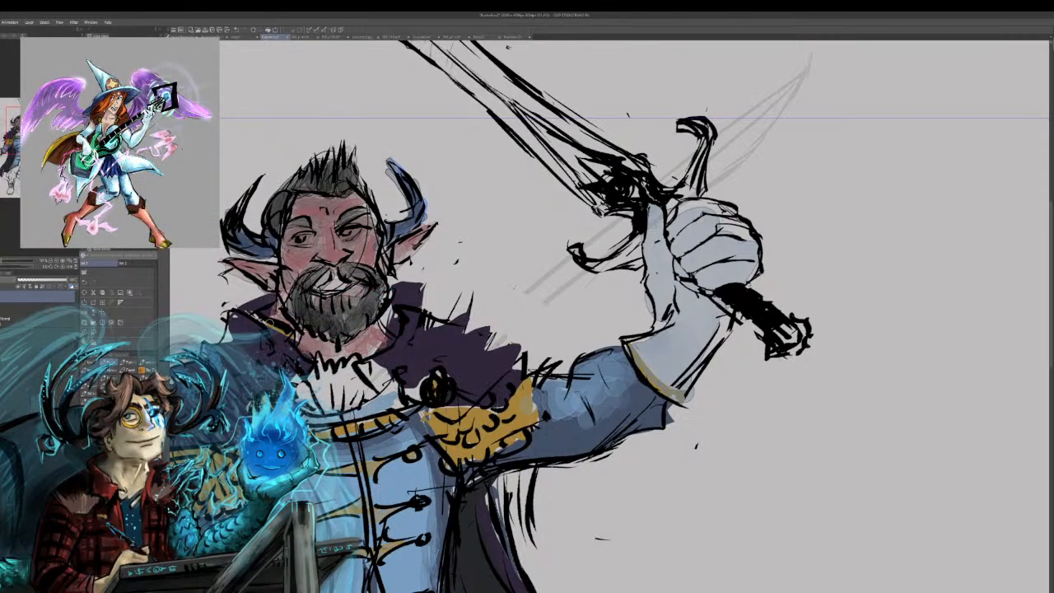
key(ctrl+minus)
key(ctrl+minus)
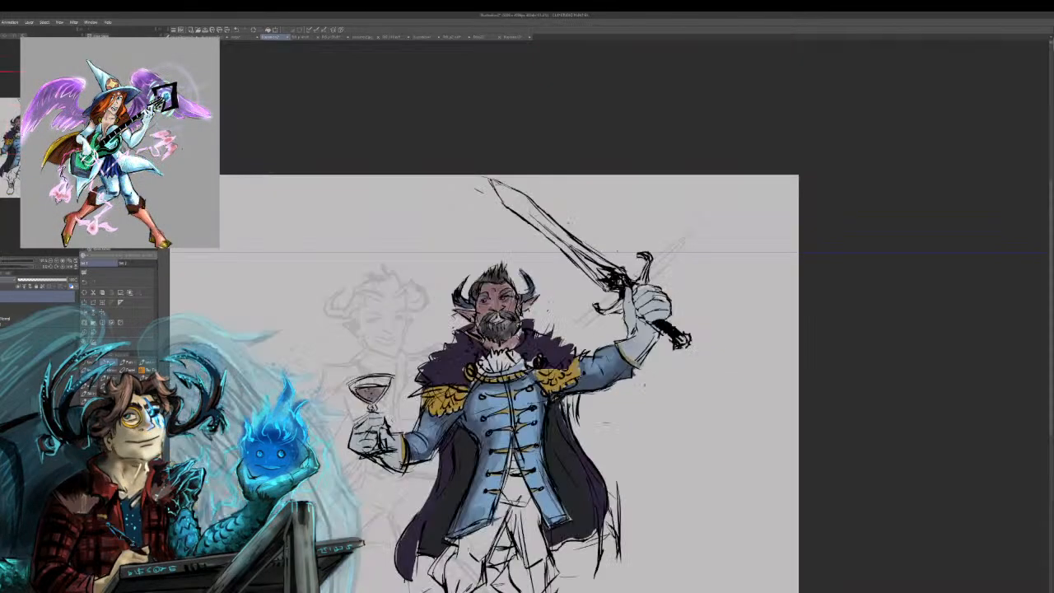
drag(577, 370, 486, 195)
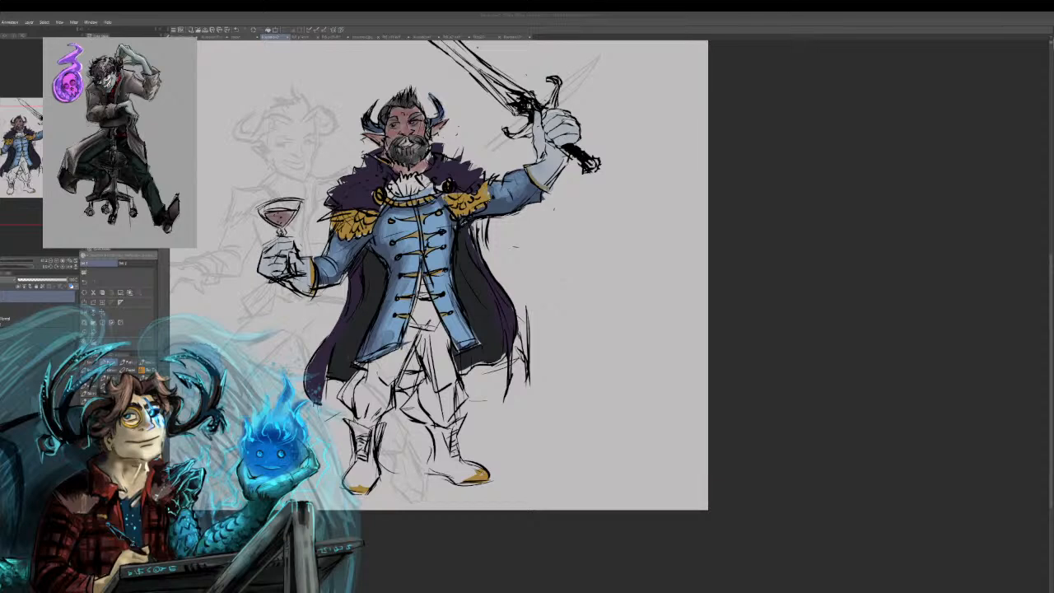
mouse_move(424, 304)
mouse_down()
mouse_move(402, 379)
mouse_move(421, 295)
mouse_move(421, 356)
mouse_move(433, 310)
mouse_move(440, 384)
mouse_up()
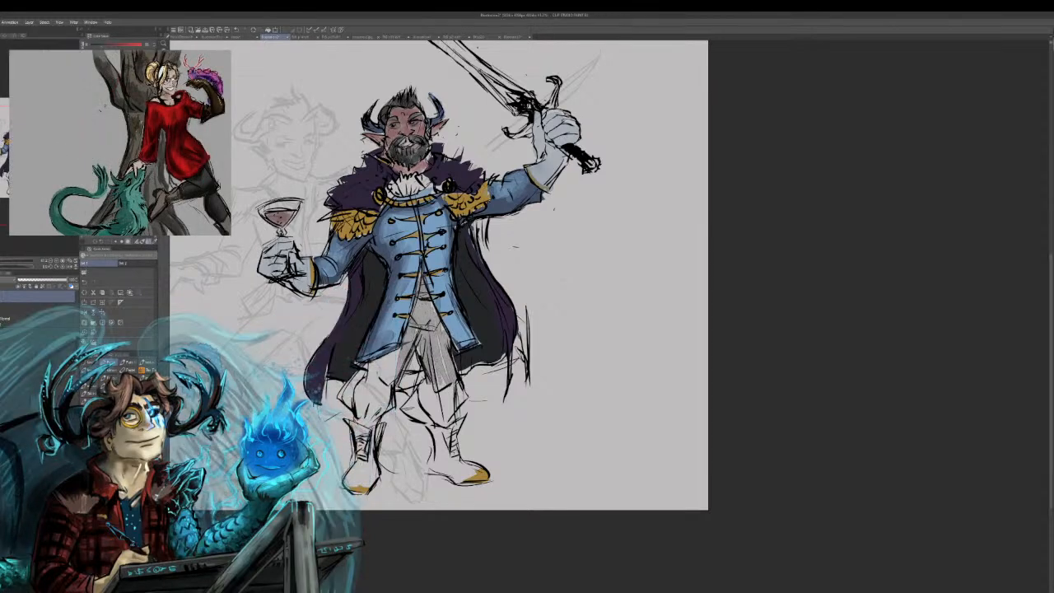
mouse_move(400, 350)
mouse_down()
mouse_move(379, 413)
mouse_move(392, 356)
mouse_move(342, 402)
mouse_move(372, 418)
mouse_up()
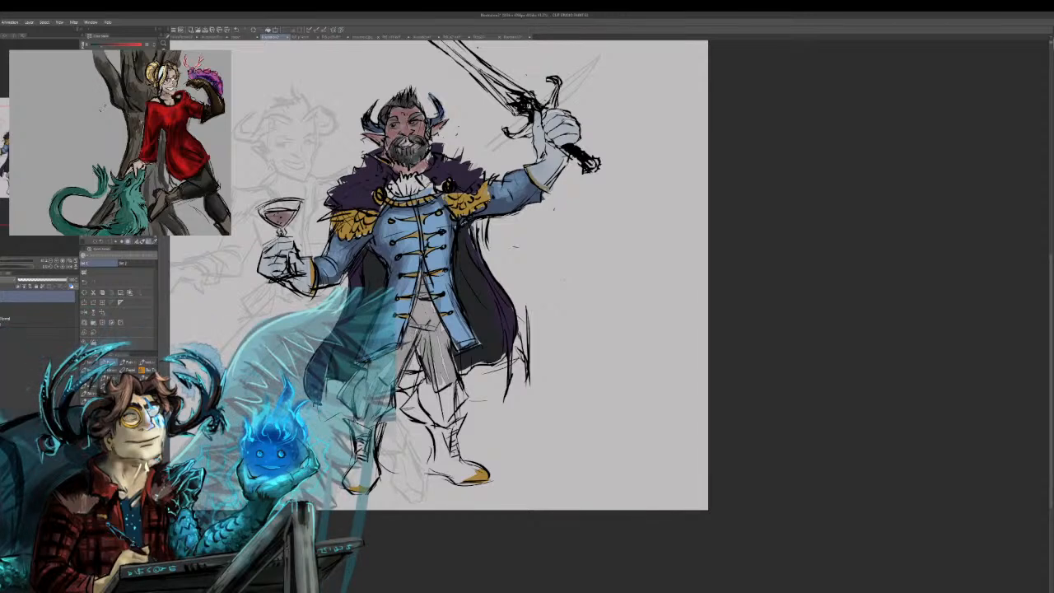
mouse_move(391, 368)
mouse_down()
mouse_move(375, 414)
mouse_move(350, 408)
mouse_move(363, 424)
mouse_move(366, 415)
mouse_move(436, 424)
mouse_up()
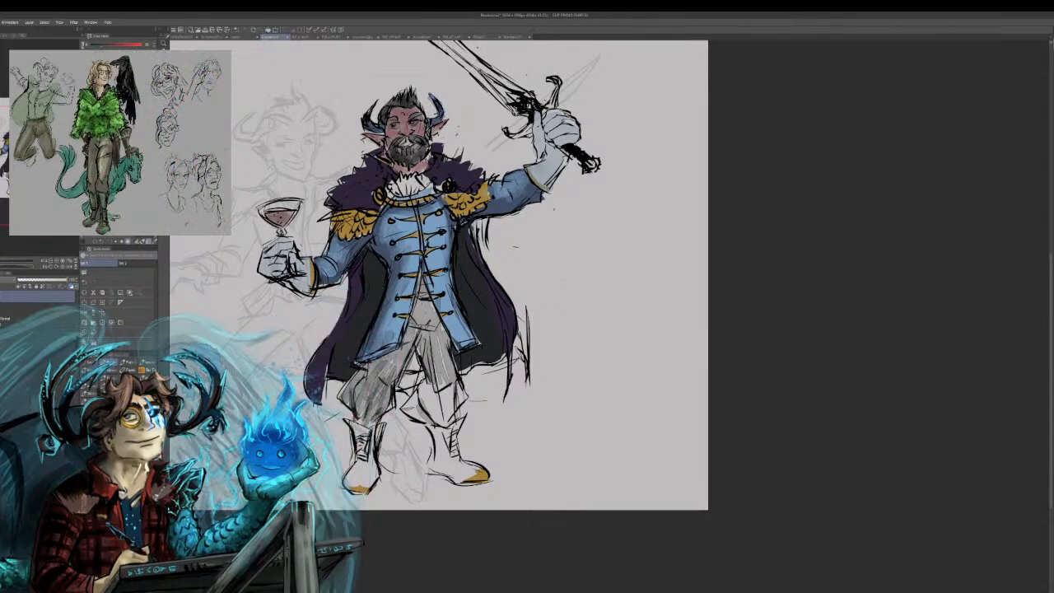
Paint the sword-side trouser leg gray and add darker gray shading between the legs.
mouse_move(411, 390)
mouse_down()
mouse_move(426, 424)
mouse_move(418, 412)
mouse_move(425, 379)
mouse_move(433, 382)
mouse_up()
mouse_move(414, 423)
mouse_down()
mouse_move(437, 386)
mouse_move(452, 386)
mouse_up()
drag(432, 425, 456, 393)
mouse_move(446, 423)
mouse_down()
mouse_move(459, 399)
mouse_move(419, 351)
mouse_up()
mouse_move(419, 381)
mouse_down()
mouse_move(420, 317)
mouse_move(427, 326)
mouse_up()
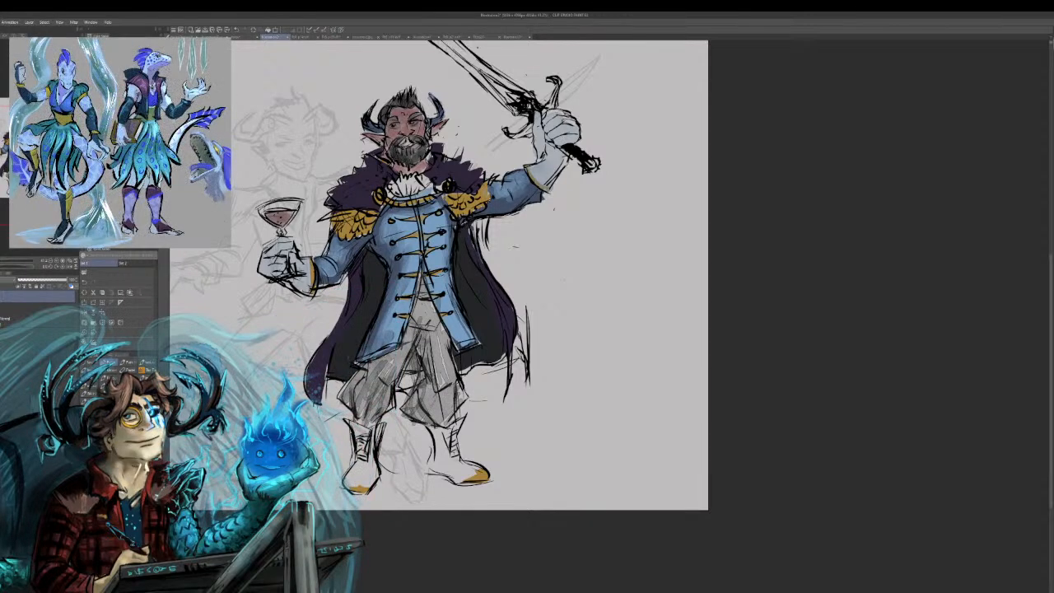
key(ctrl+z)
drag(421, 365, 425, 348)
mouse_move(410, 403)
mouse_down()
mouse_move(430, 425)
mouse_move(446, 421)
mouse_up()
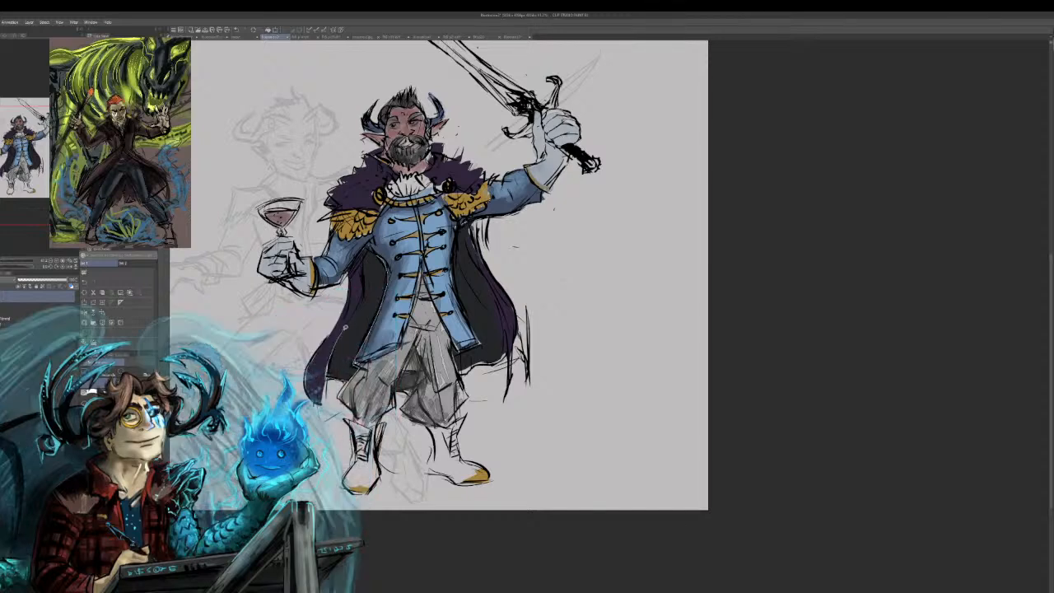
Select the dark cape lining on the goblet side, speckle it with teal, and clear the selection.
drag(371, 247, 368, 252)
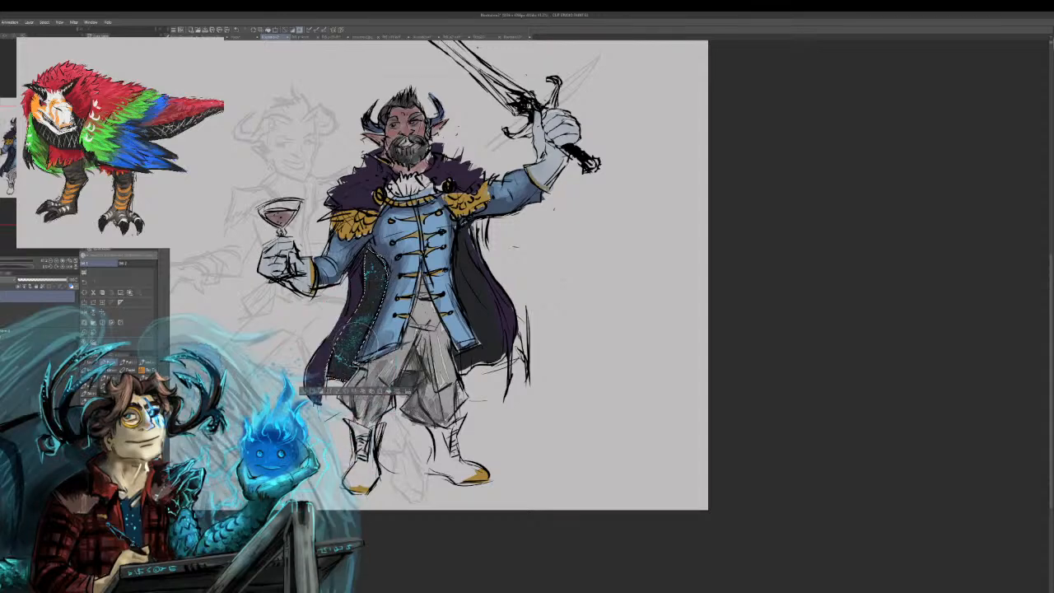
key(ctrl+z)
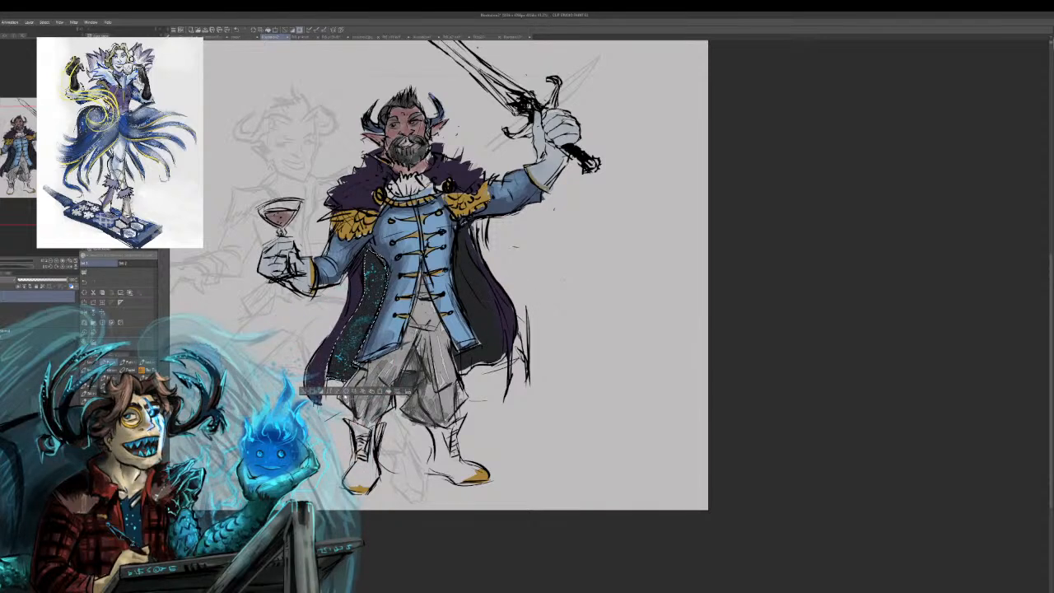
key(ctrl+d)
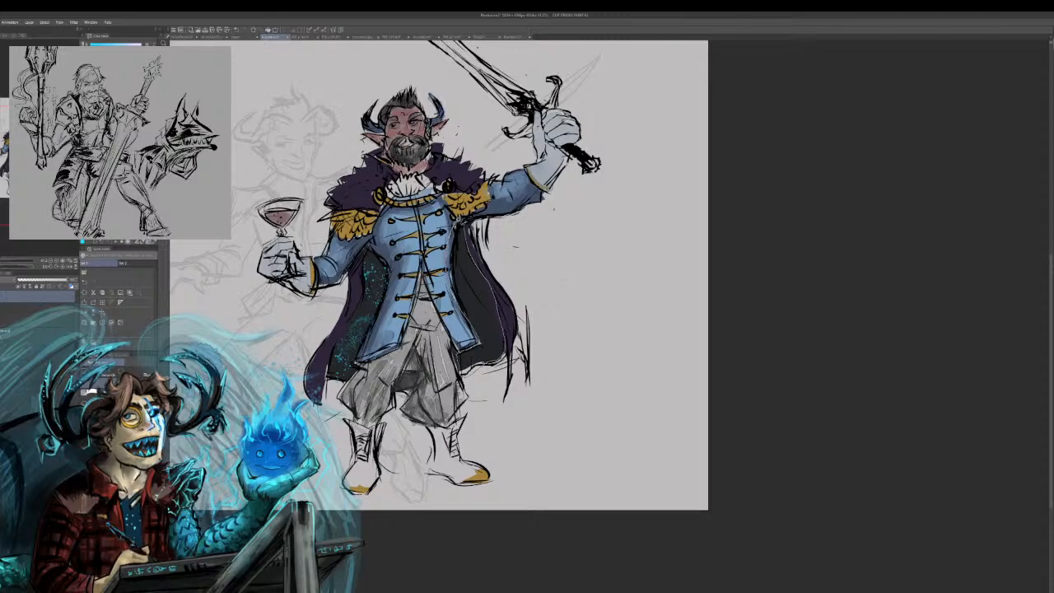
Paint teal swirls and speckles within a selection of the sword-side cape lining, deselect, and touch up the goblet-side speckles.
drag(458, 220, 462, 224)
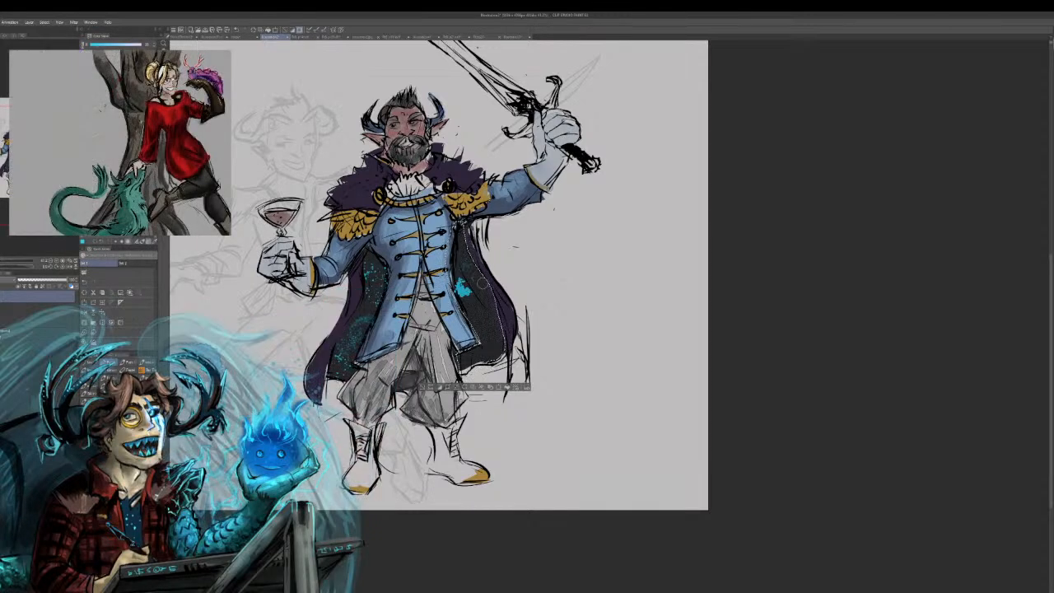
key(ctrl+z)
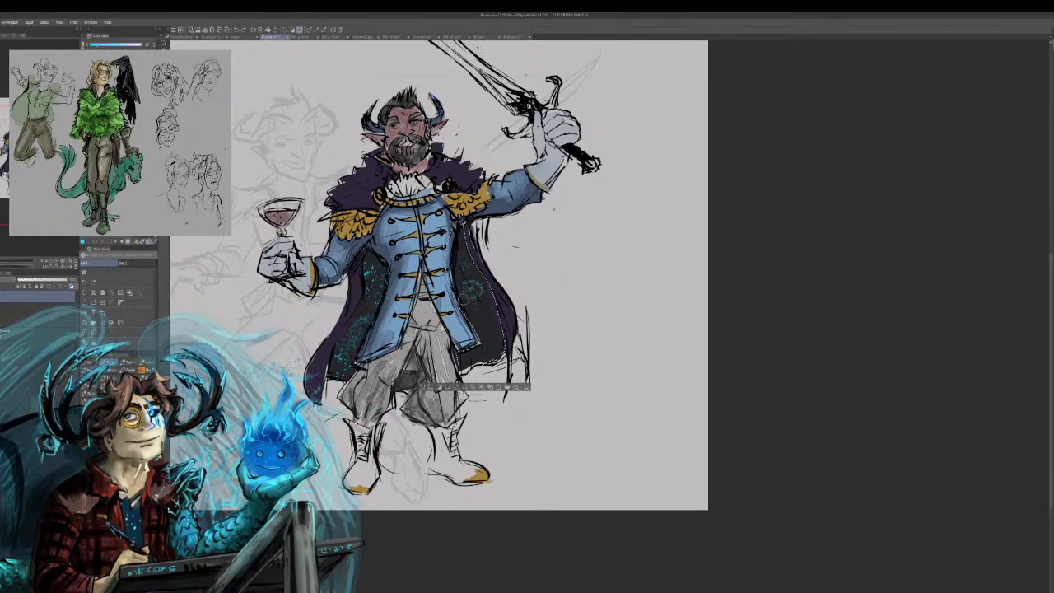
mouse_move(465, 299)
mouse_down()
mouse_move(471, 290)
mouse_move(486, 301)
mouse_up()
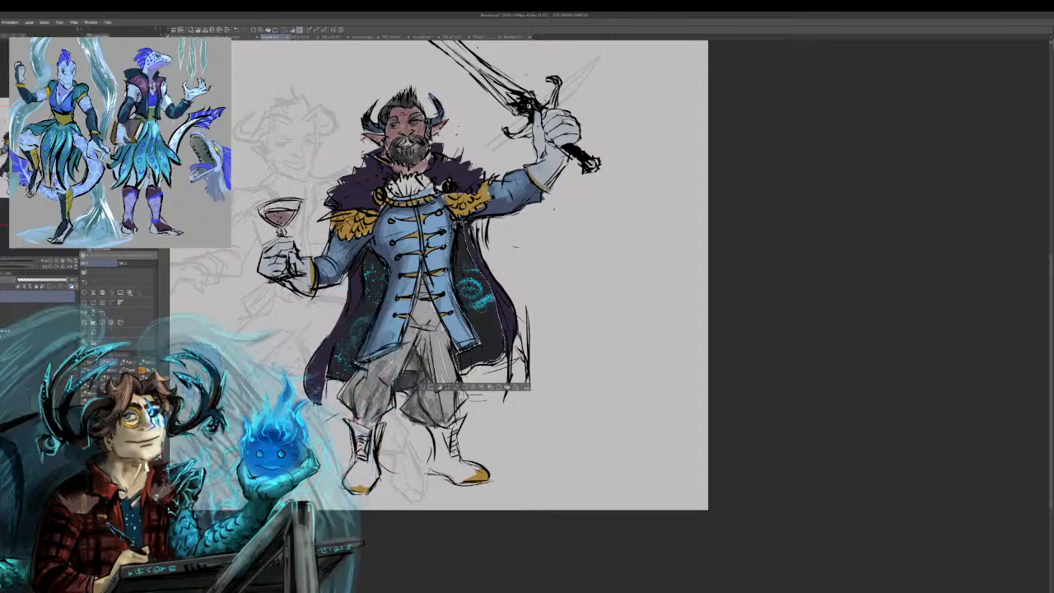
mouse_move(486, 327)
mouse_down()
mouse_move(495, 328)
mouse_move(487, 351)
mouse_move(458, 354)
mouse_move(494, 341)
mouse_up()
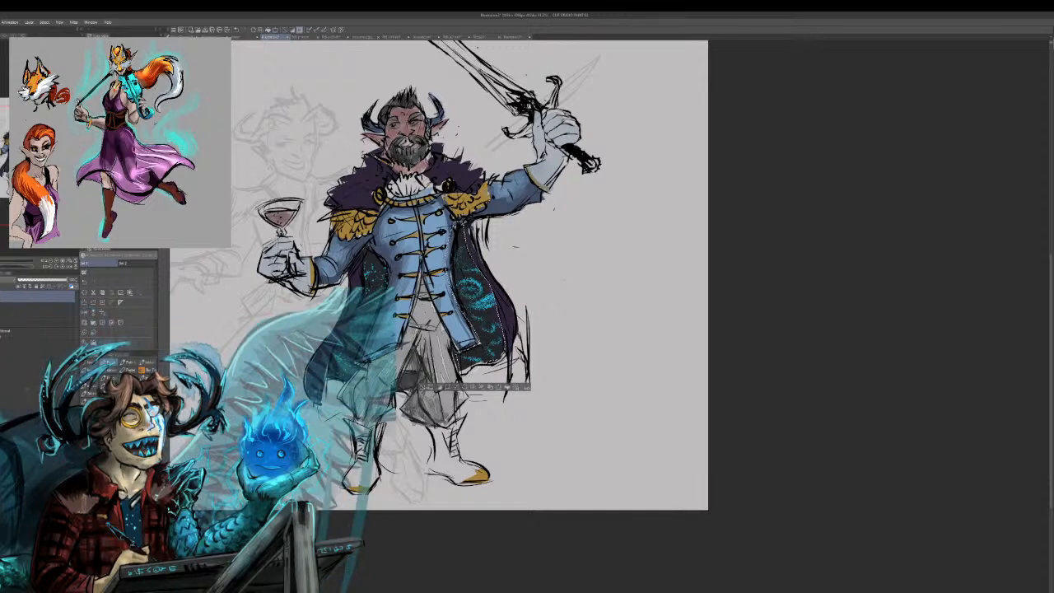
key(ctrl+d)
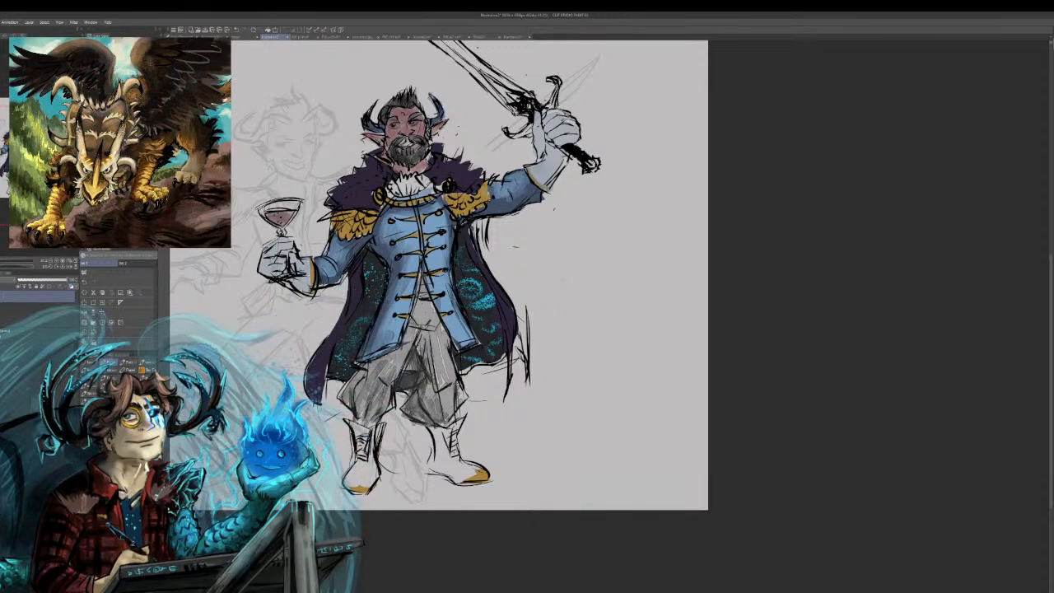
drag(356, 333, 351, 339)
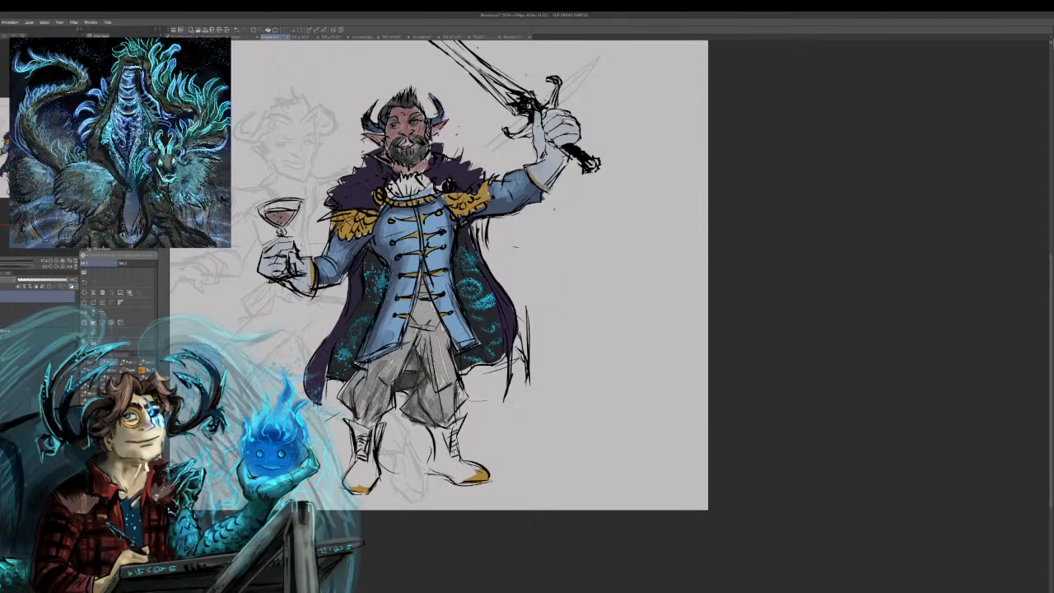
Start the gold coloring with a thin stroke along the base of the sword's blade, near the crossguard.
key(ctrl+minus)
key(ctrl+minus)
drag(477, 290, 429, 296)
click(2, 262)
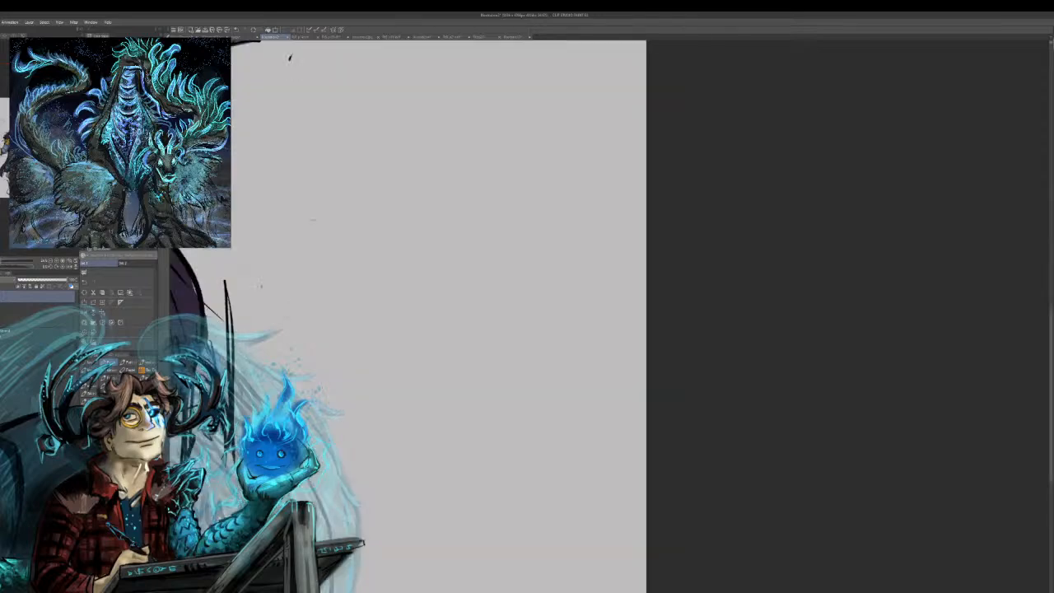
drag(395, 132, 629, 521)
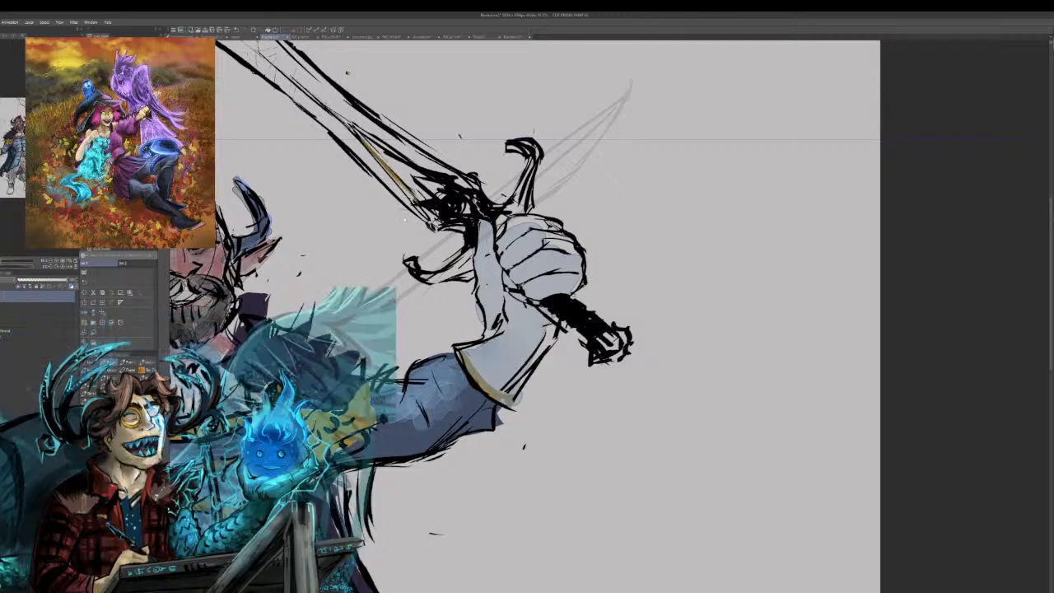
mouse_move(349, 123)
mouse_down()
mouse_move(424, 209)
mouse_move(428, 194)
mouse_up()
drag(363, 130, 433, 201)
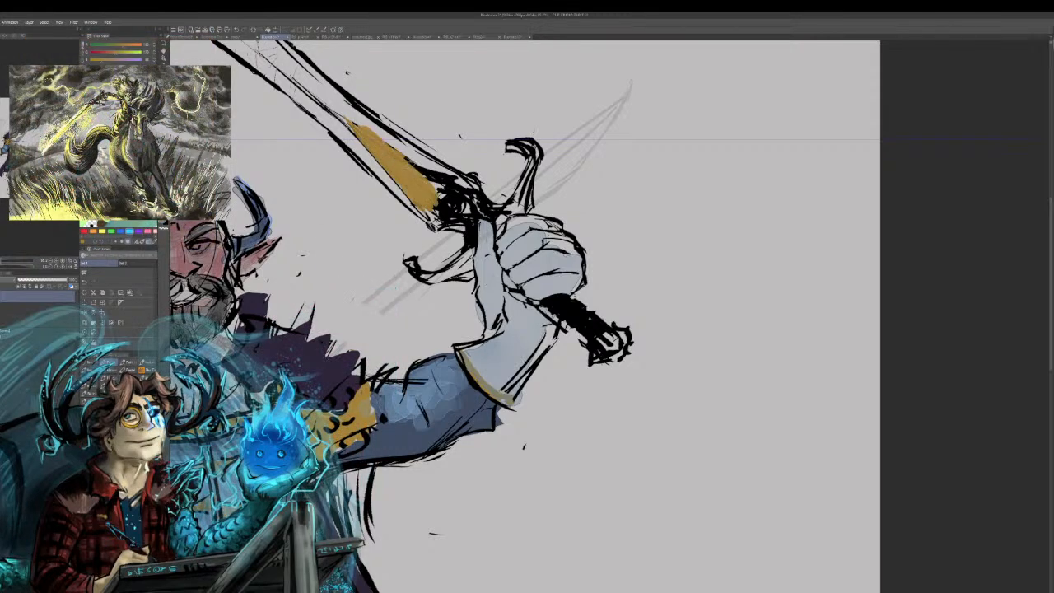
drag(409, 160, 445, 191)
key(ctrl+z)
key(ctrl+z)
key(ctrl+z)
key(ctrl+z)
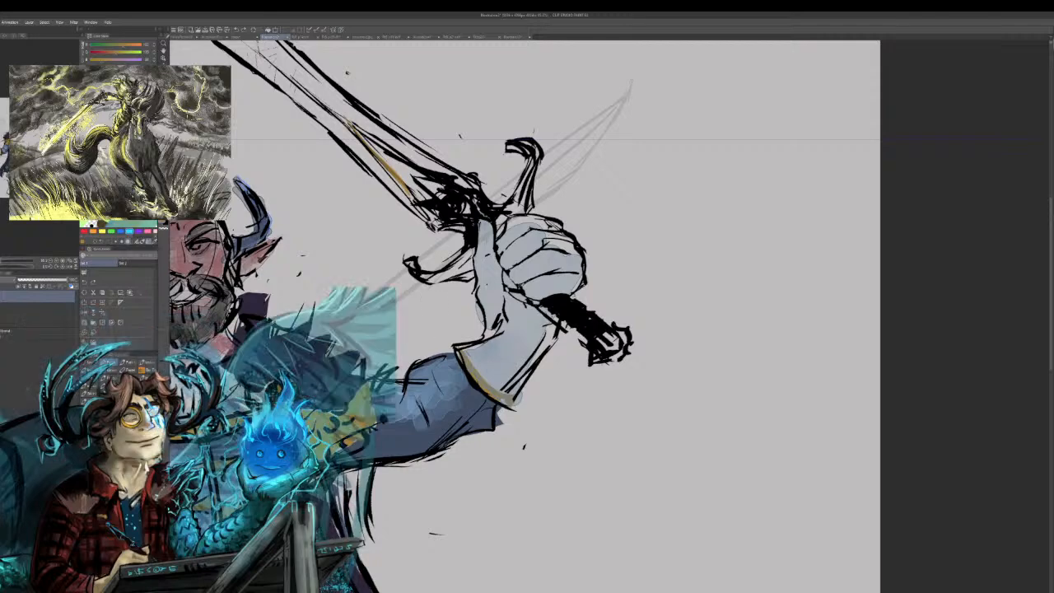
Paint the ornament at the blade's base and the center of the crossguard gold, with darker gold shading near the hand.
mouse_move(349, 125)
mouse_down()
mouse_move(409, 171)
mouse_move(440, 215)
mouse_move(421, 185)
mouse_up()
mouse_move(382, 143)
mouse_down()
mouse_move(457, 198)
mouse_move(436, 209)
mouse_move(448, 229)
mouse_move(476, 224)
mouse_up()
mouse_move(453, 188)
mouse_down()
mouse_move(477, 218)
mouse_move(491, 207)
mouse_move(494, 216)
mouse_move(372, 137)
mouse_up()
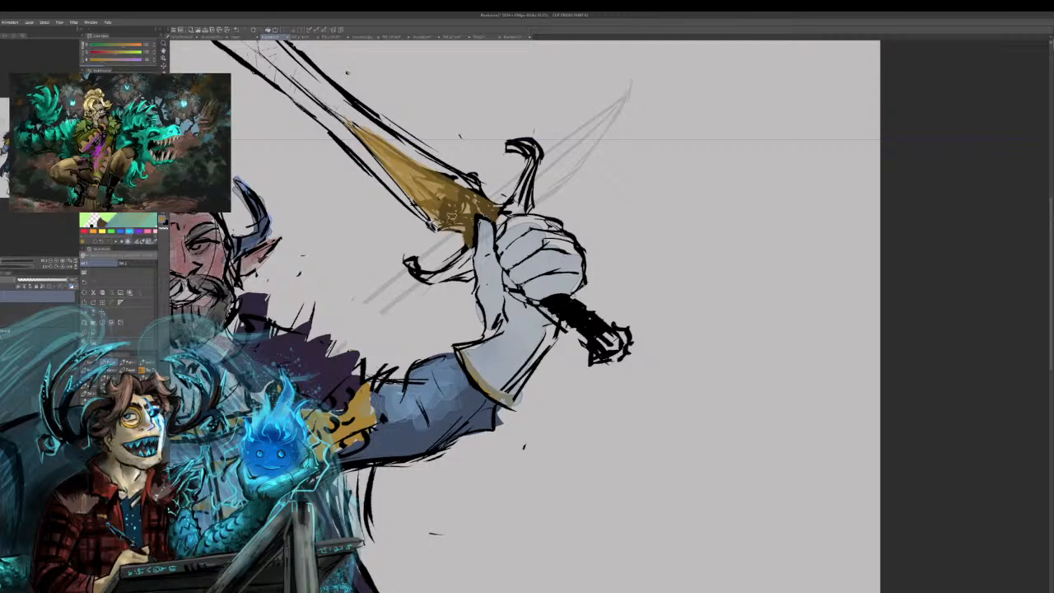
Paint both curved crossguard arms and the sword's pommel gold.
mouse_move(471, 247)
mouse_down()
mouse_move(434, 279)
mouse_move(464, 280)
mouse_move(410, 261)
mouse_move(425, 278)
mouse_up()
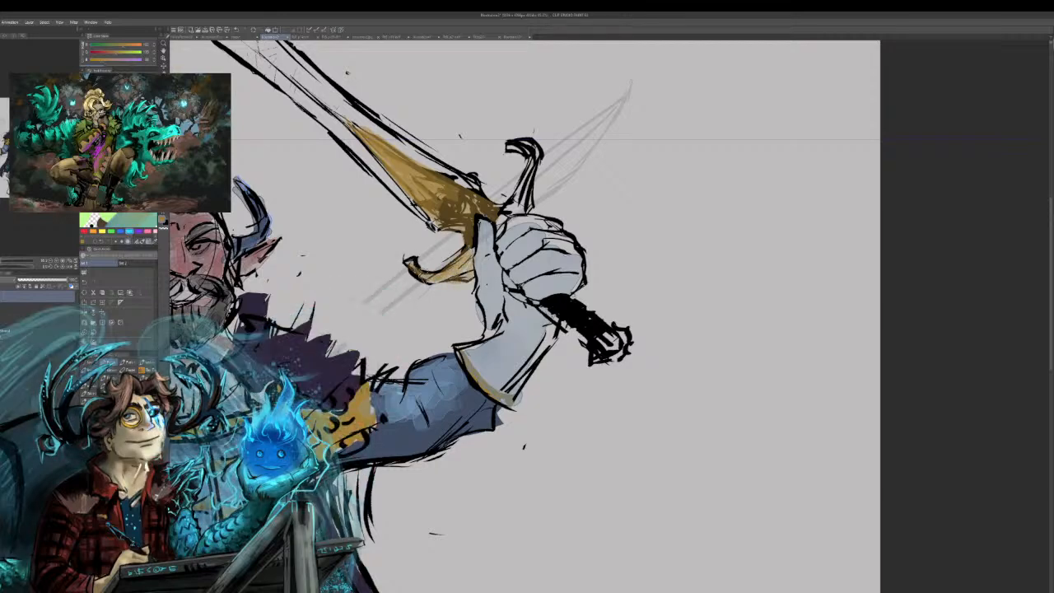
drag(504, 216, 534, 151)
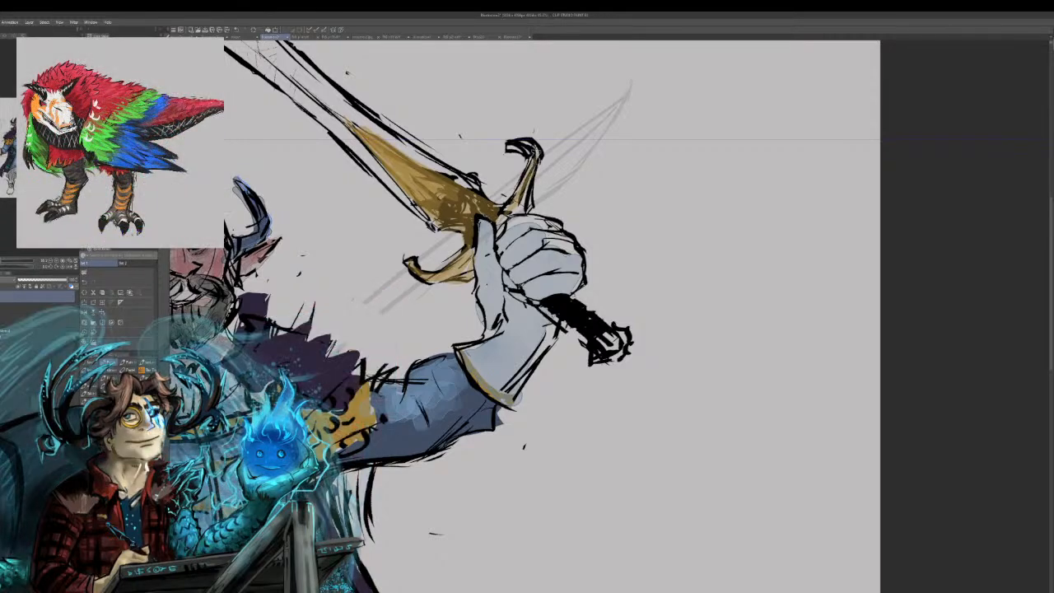
mouse_move(519, 186)
mouse_down()
mouse_move(534, 142)
mouse_move(516, 144)
mouse_move(533, 153)
mouse_up()
mouse_move(533, 153)
mouse_down()
mouse_move(531, 190)
mouse_move(506, 218)
mouse_move(520, 214)
mouse_move(499, 234)
mouse_up()
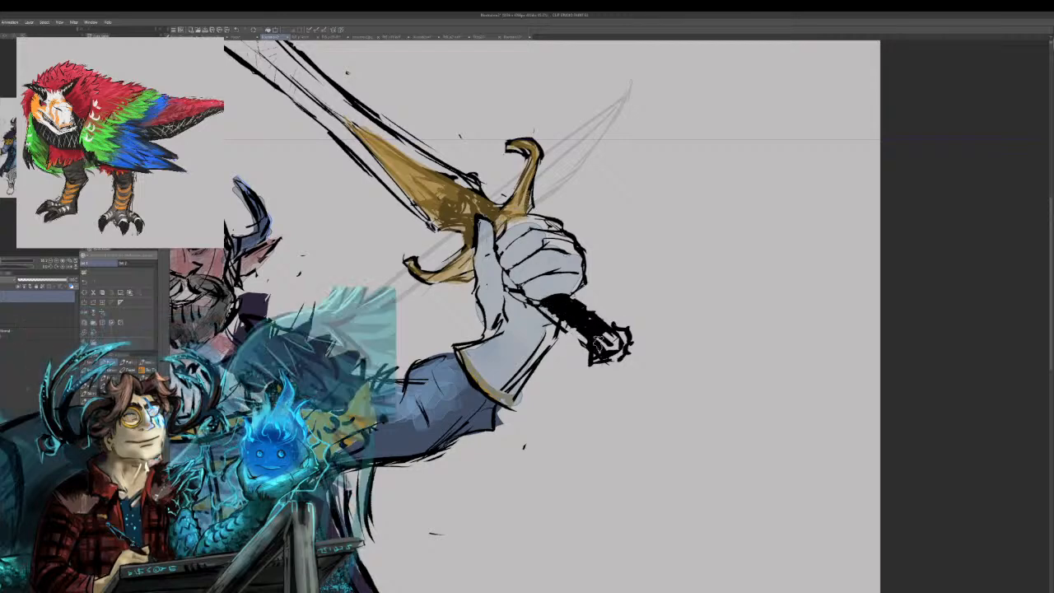
mouse_move(603, 336)
mouse_down()
mouse_move(600, 355)
mouse_move(621, 340)
mouse_move(601, 361)
mouse_up()
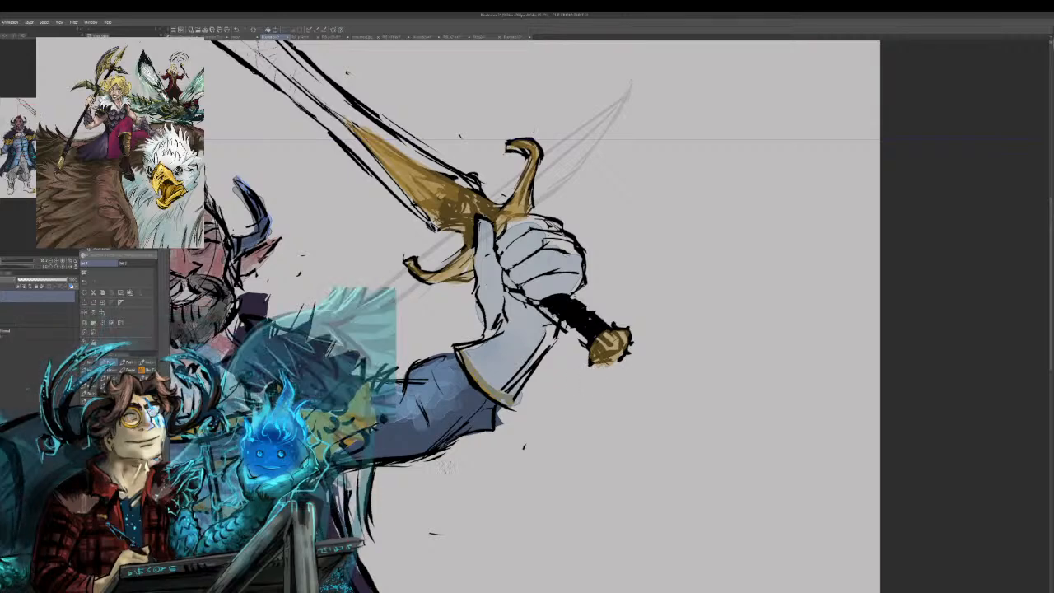
Shade the folds of the gray trousers with darker gray.
key(ctrl+minus)
key(ctrl+minus)
key(ctrl+minus)
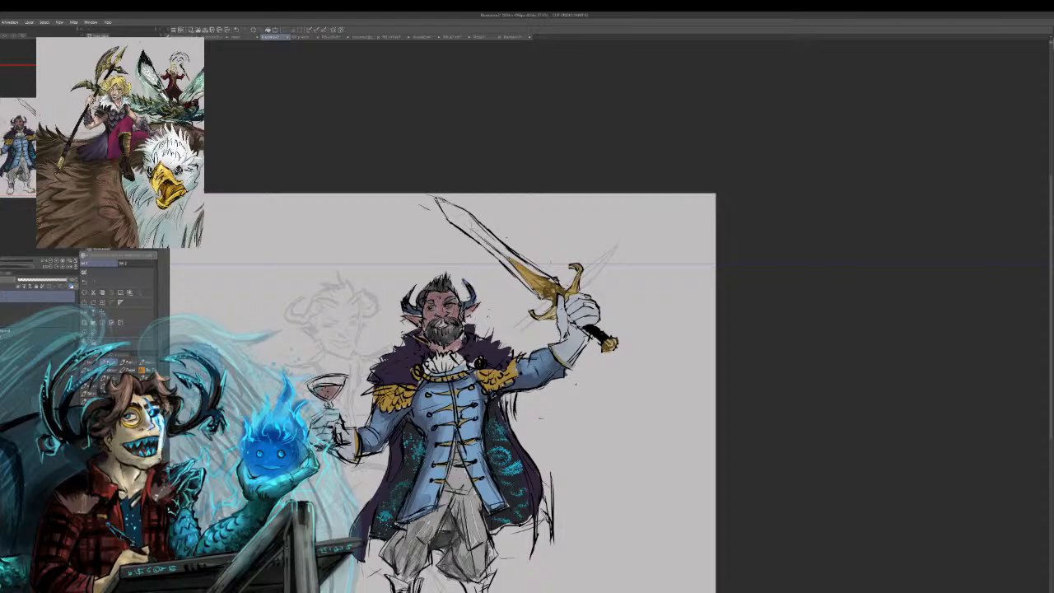
drag(461, 370, 416, 275)
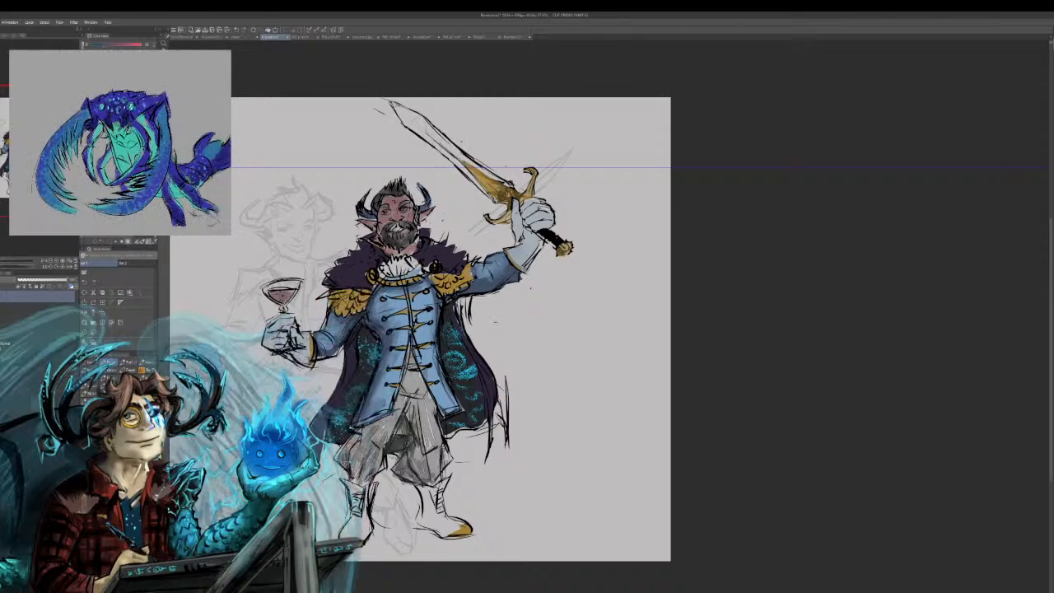
drag(346, 465, 367, 478)
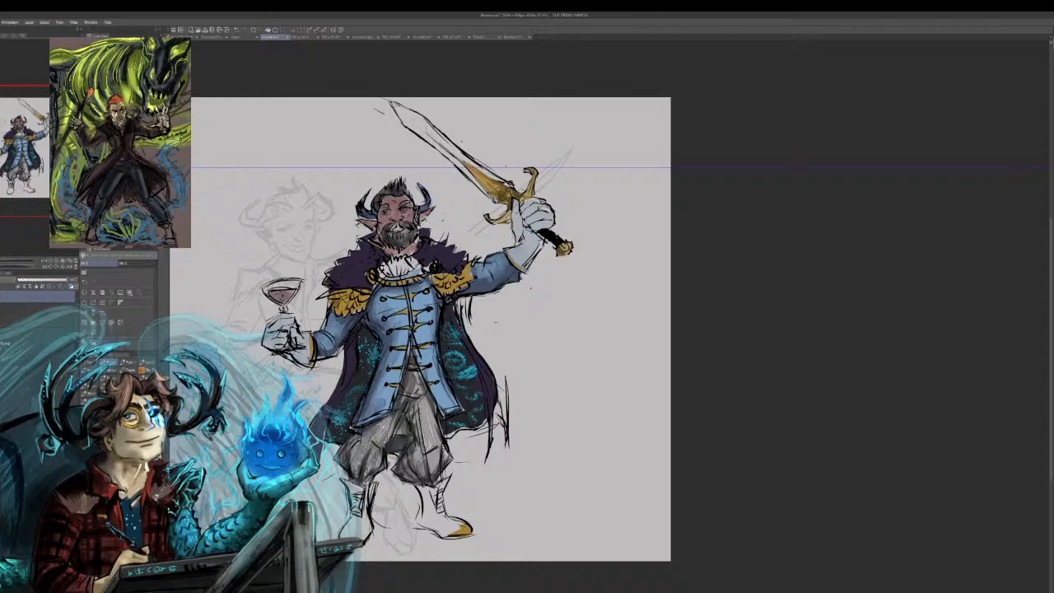
Shade the fur collar around the neck with darker purple and color the collar's goblet-side trim gold.
key(ctrl+plus)
key(ctrl+plus)
key(ctrl+plus)
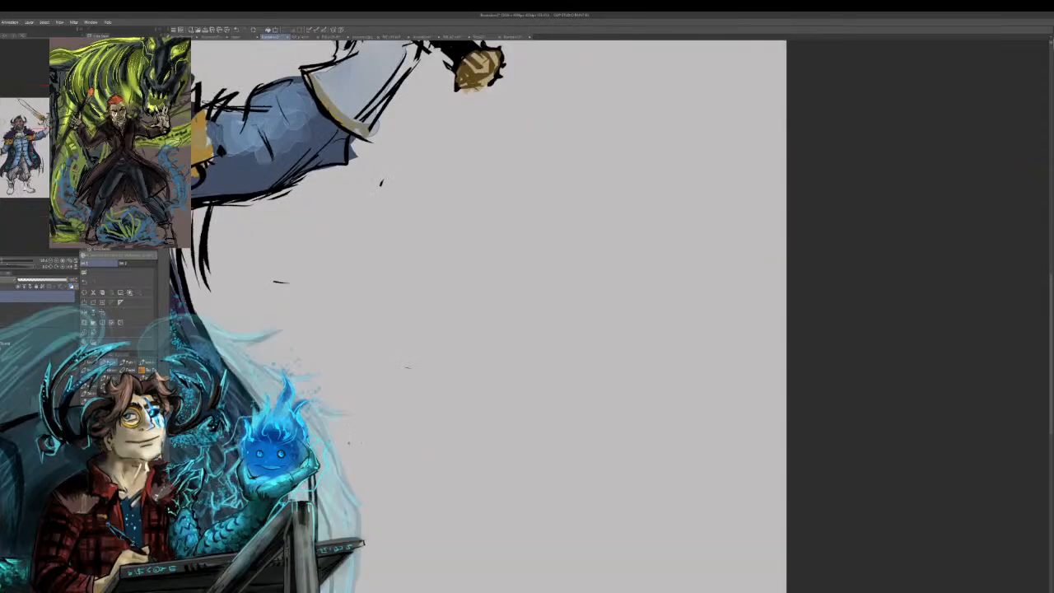
drag(45, 149, 36, 135)
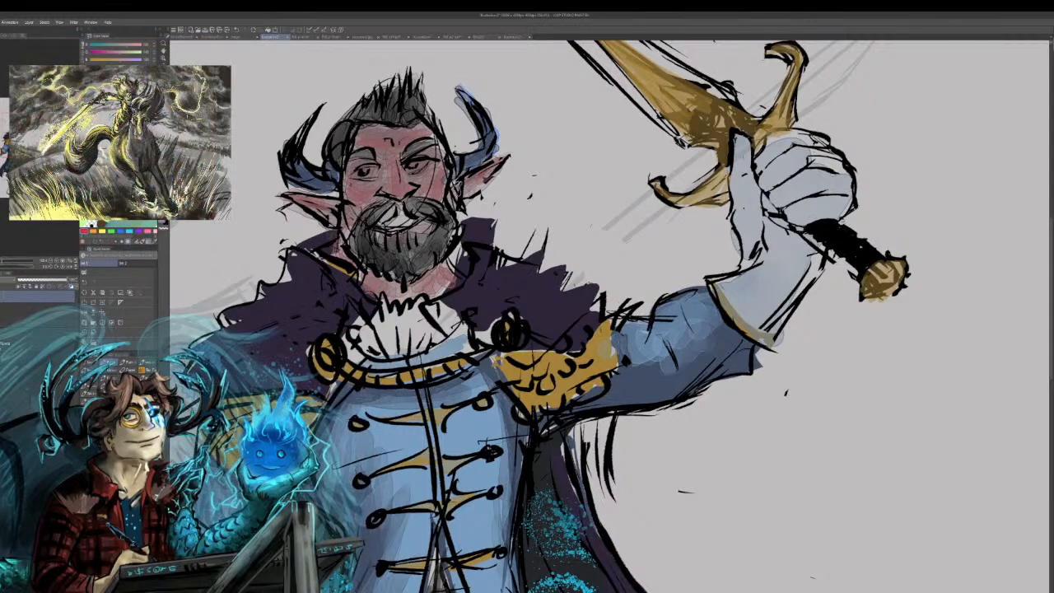
mouse_move(410, 287)
mouse_down()
mouse_move(431, 277)
mouse_move(421, 293)
mouse_move(377, 289)
mouse_up()
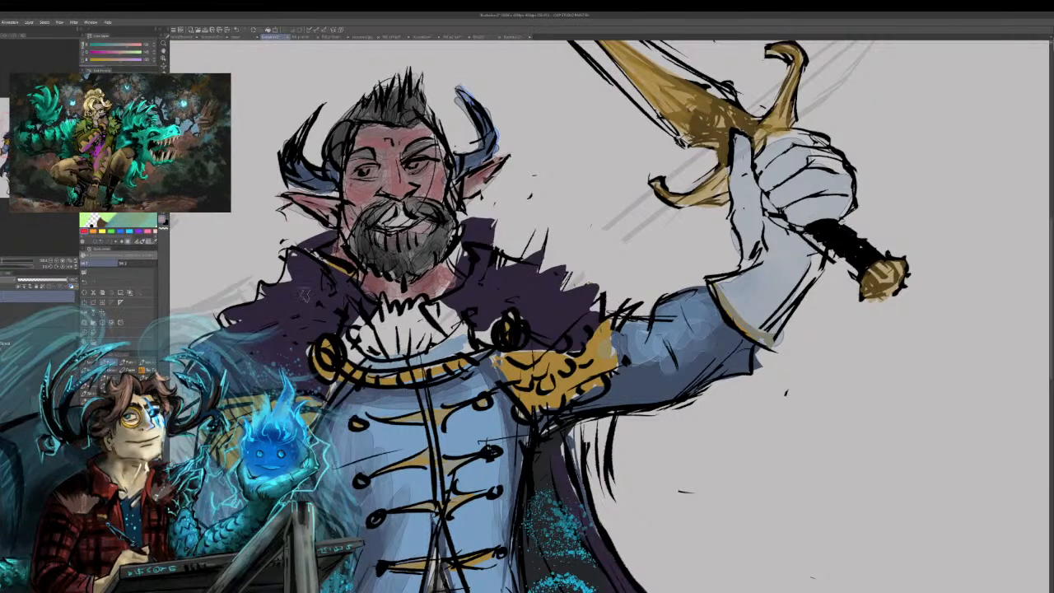
alt+click(277, 360)
drag(269, 372, 311, 390)
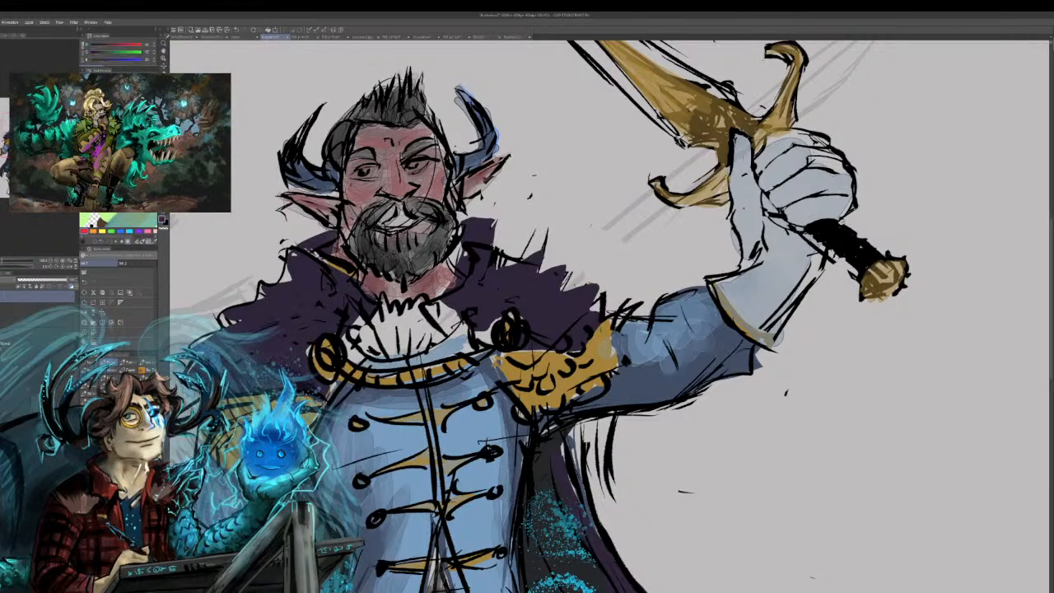
drag(296, 345, 323, 338)
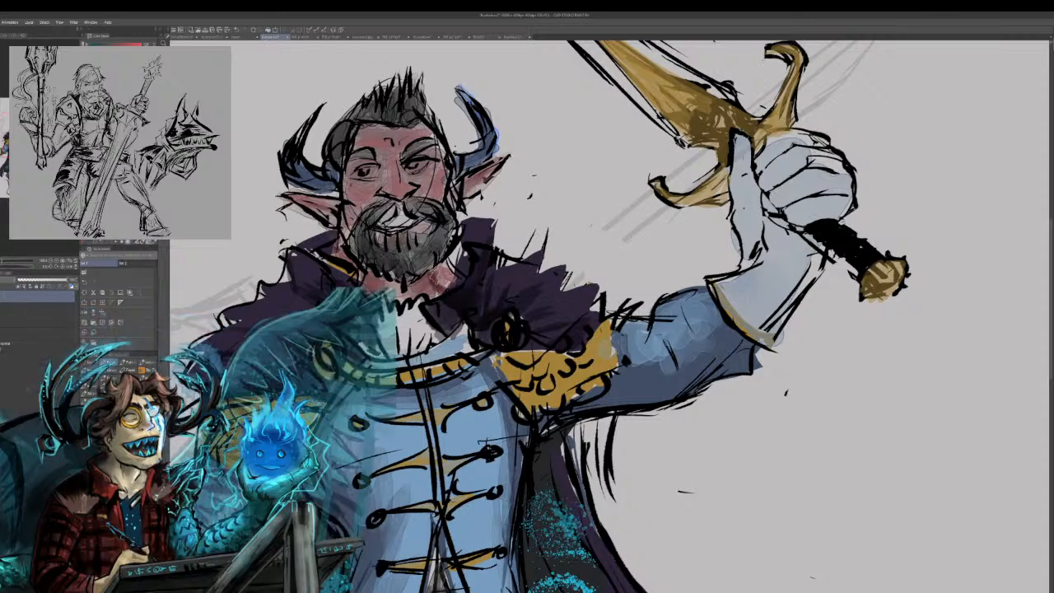
drag(445, 292, 437, 283)
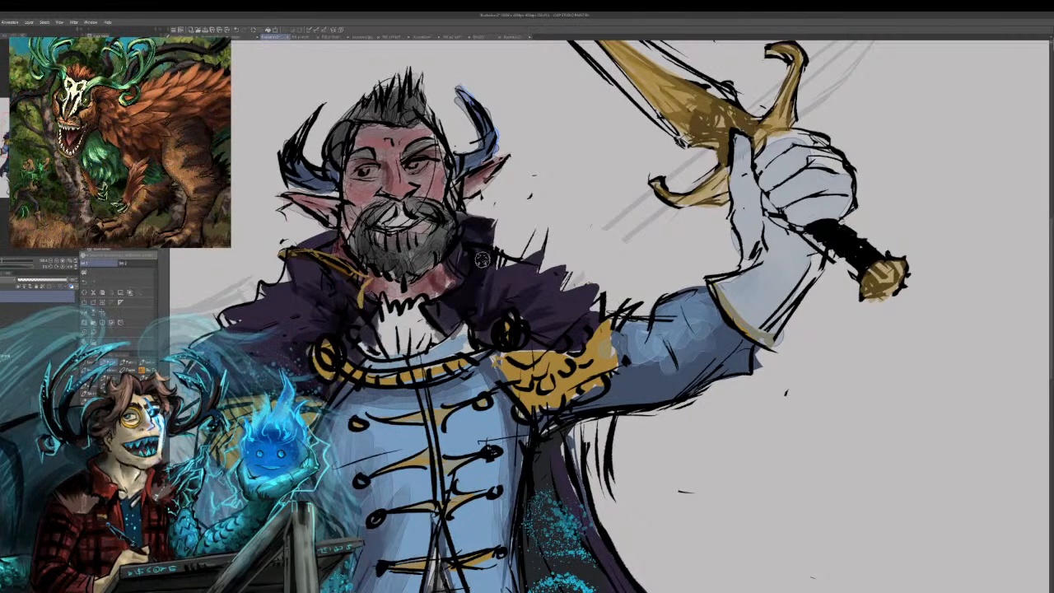
Trim the sword-side collar edge in gold and paint the chest chain and its two round clasps gold.
mouse_move(479, 272)
mouse_down()
mouse_move(486, 226)
mouse_move(486, 238)
mouse_move(492, 237)
mouse_up()
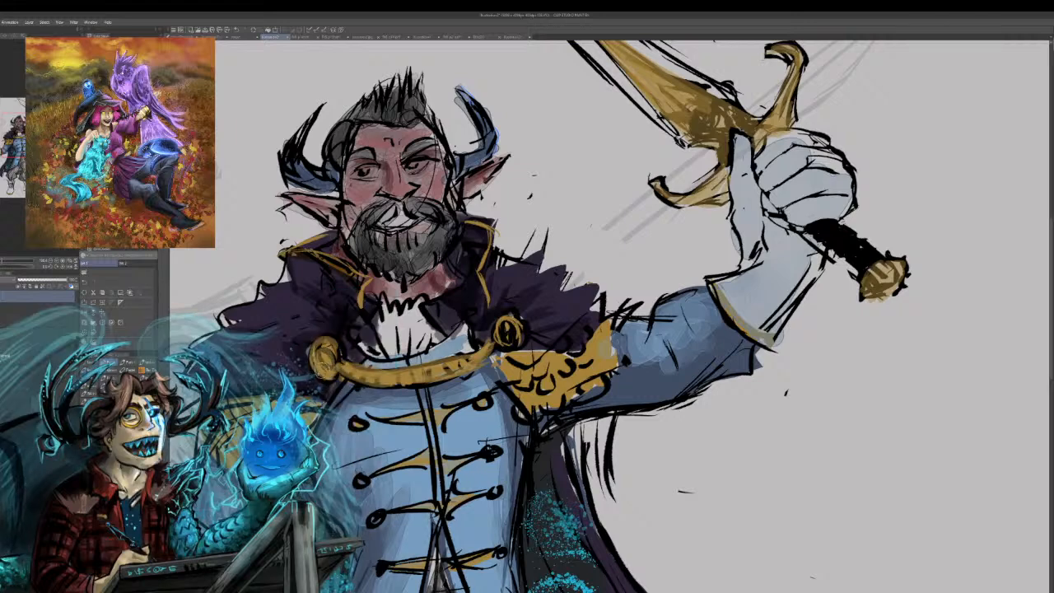
mouse_move(505, 338)
mouse_down()
mouse_move(509, 326)
mouse_move(502, 348)
mouse_up()
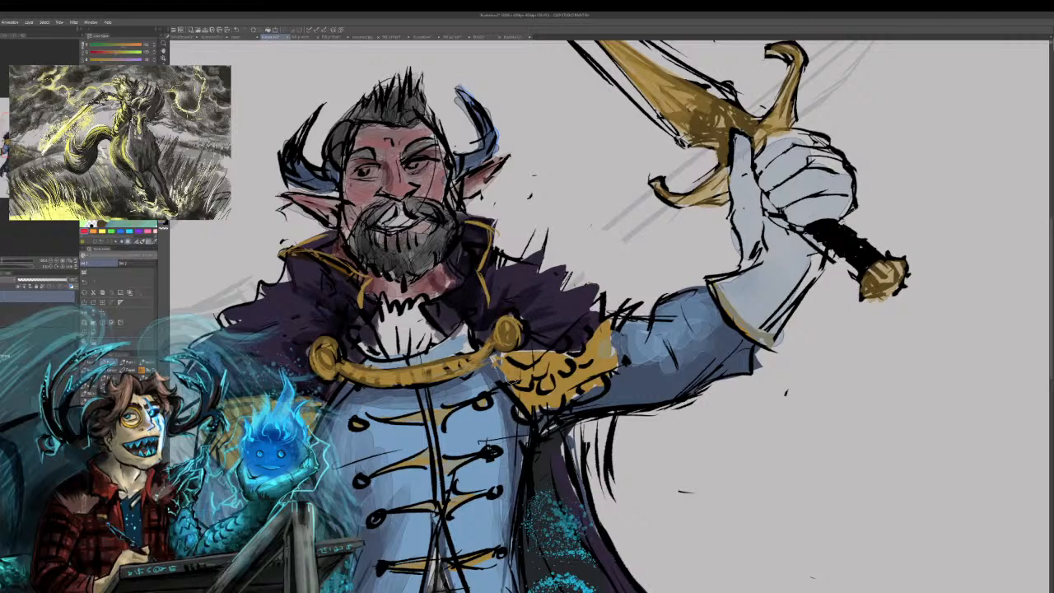
Paint both shoulder epaulettes solid gold and draw overlapping scales on them in darker gold.
mouse_move(529, 389)
mouse_down()
mouse_move(564, 377)
mouse_move(509, 375)
mouse_move(583, 360)
mouse_move(583, 345)
mouse_up()
mouse_move(581, 386)
mouse_down()
mouse_move(601, 377)
mouse_move(560, 405)
mouse_up()
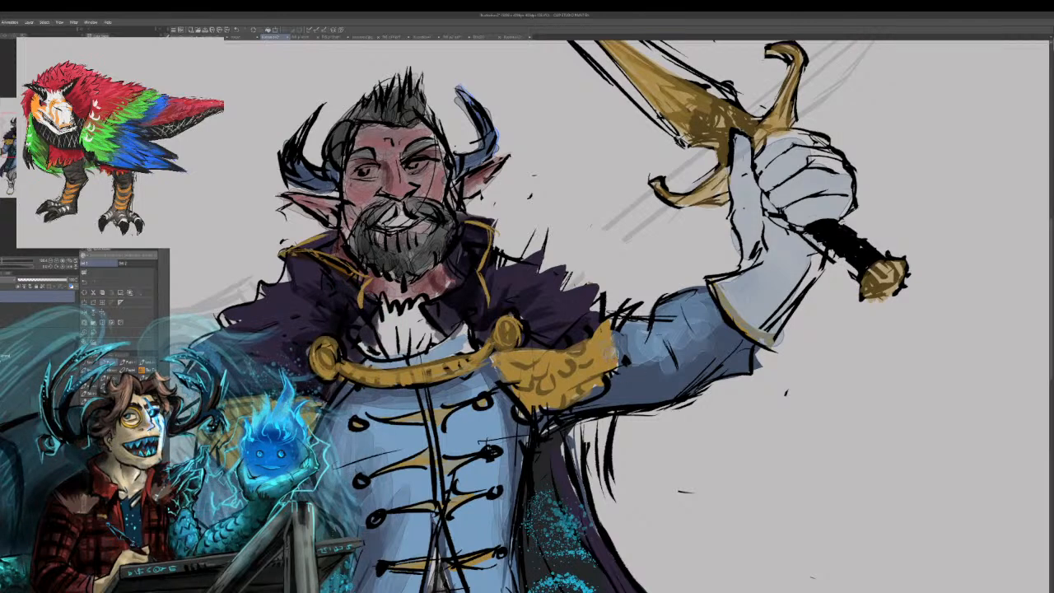
drag(283, 429, 341, 359)
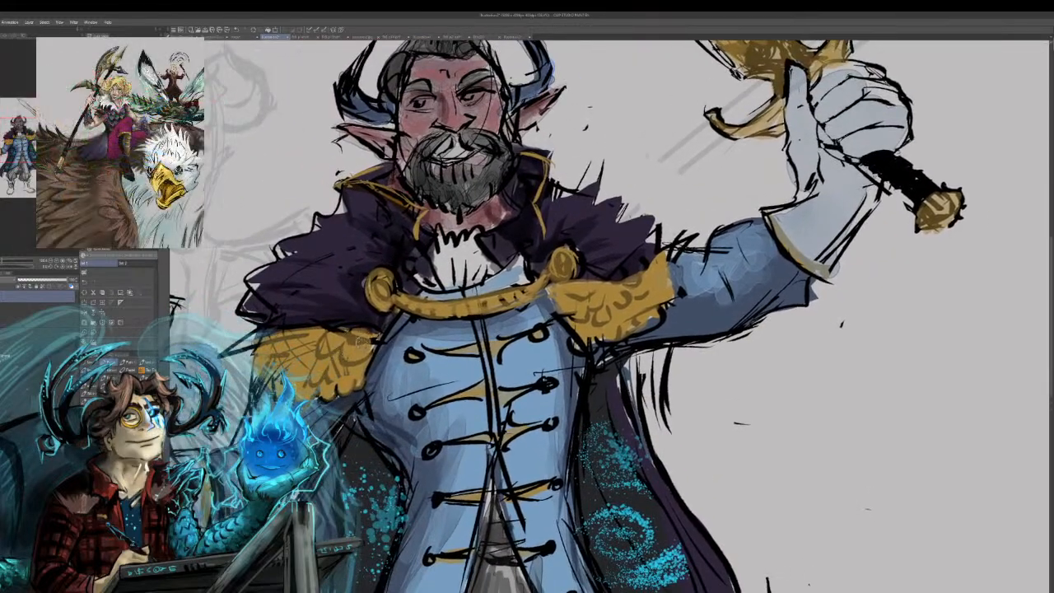
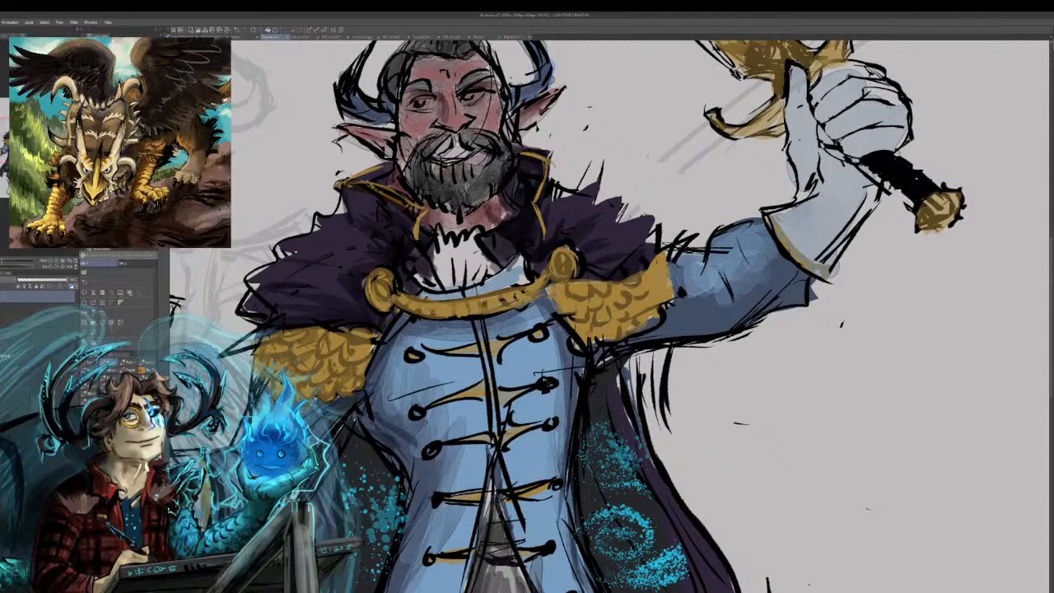
mouse_move(590, 331)
mouse_down()
mouse_move(626, 319)
mouse_move(656, 271)
mouse_move(667, 266)
mouse_move(672, 287)
mouse_up()
drag(654, 306, 669, 290)
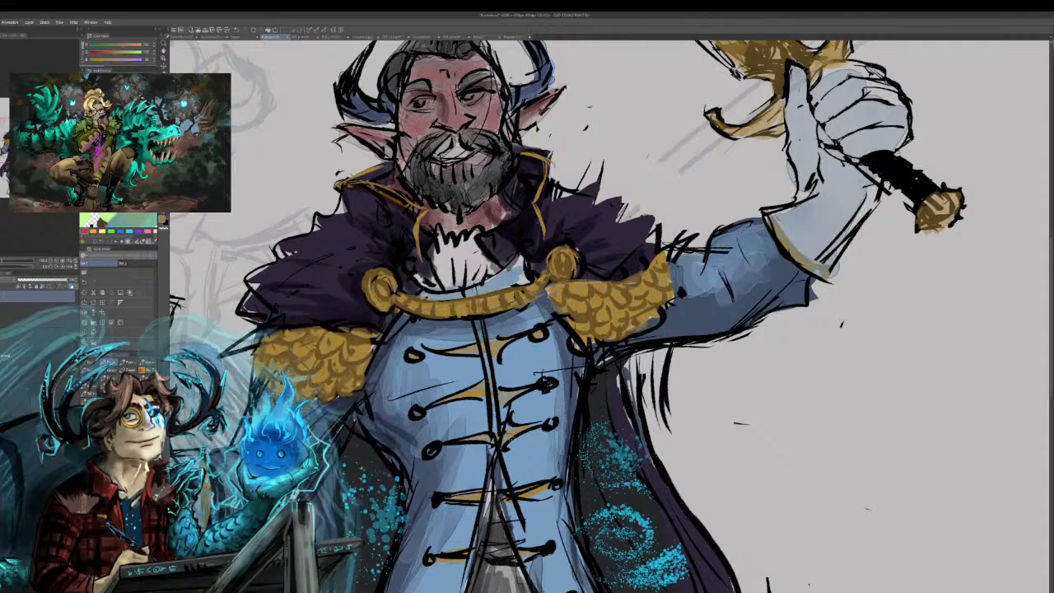
Paint the coat's black front fastenings and their end knobs gold on both sides of the chest.
drag(503, 438, 545, 423)
drag(551, 385, 542, 382)
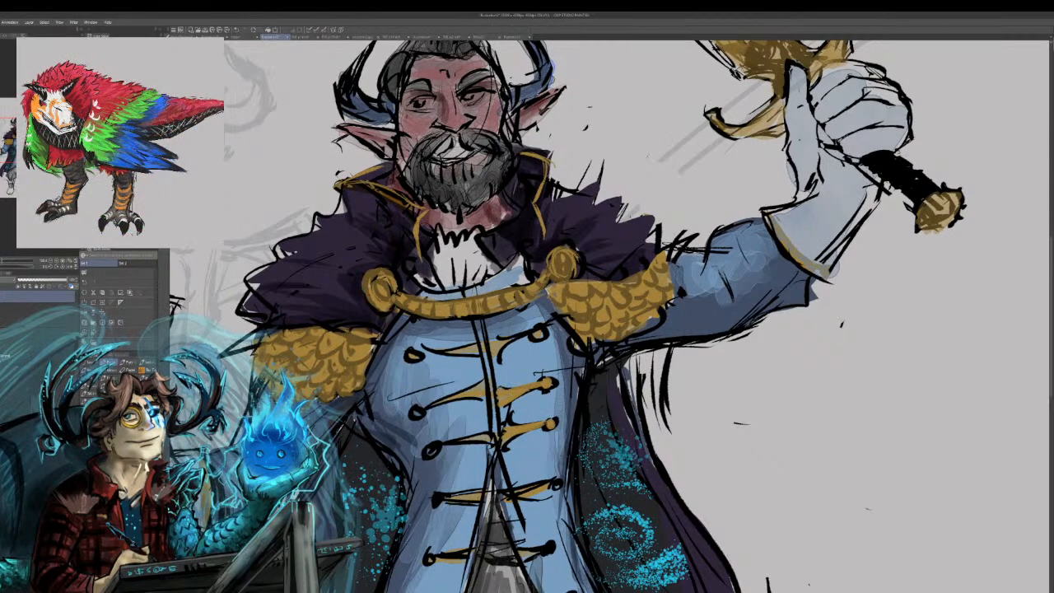
mouse_move(486, 379)
mouse_down()
mouse_move(486, 403)
mouse_move(460, 398)
mouse_move(412, 420)
mouse_move(453, 399)
mouse_up()
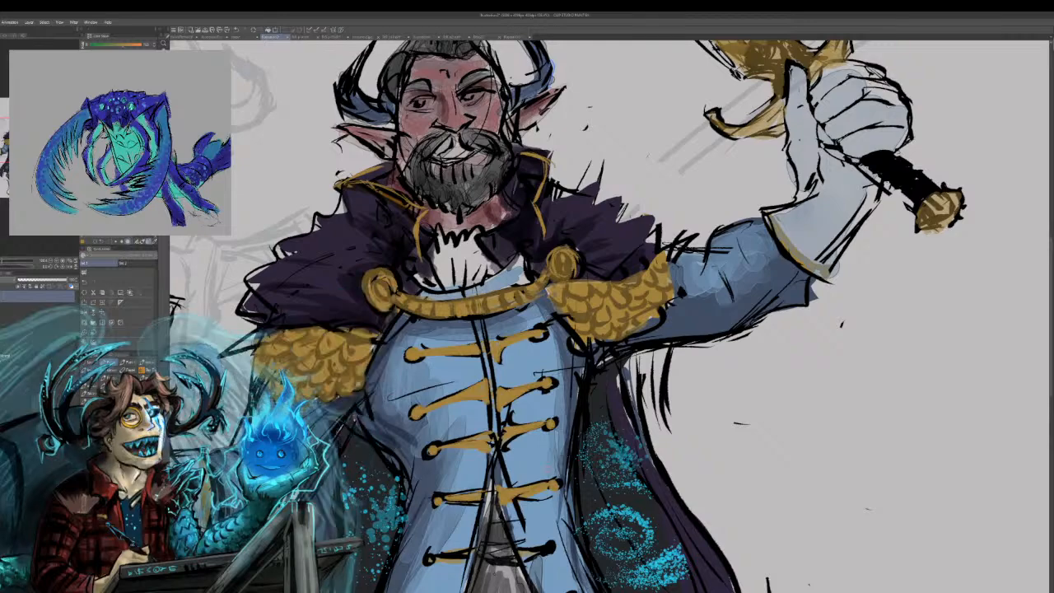
Darken the hair, eyebrows, mustache and beard with black strokes, leaving a gray highlight on the chin.
drag(527, 330, 521, 522)
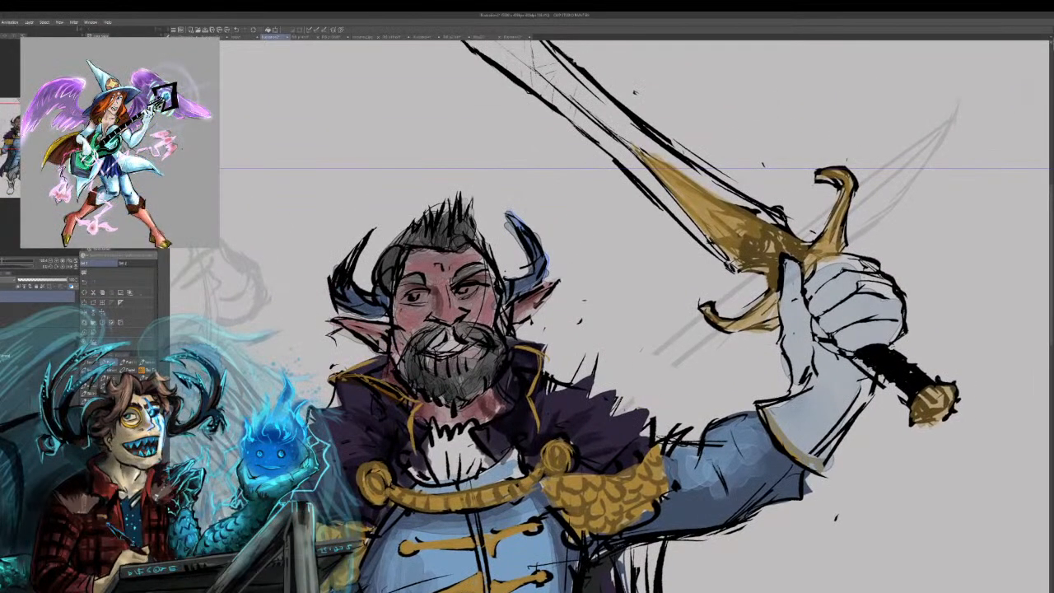
key(ctrl+minus)
key(ctrl+minus)
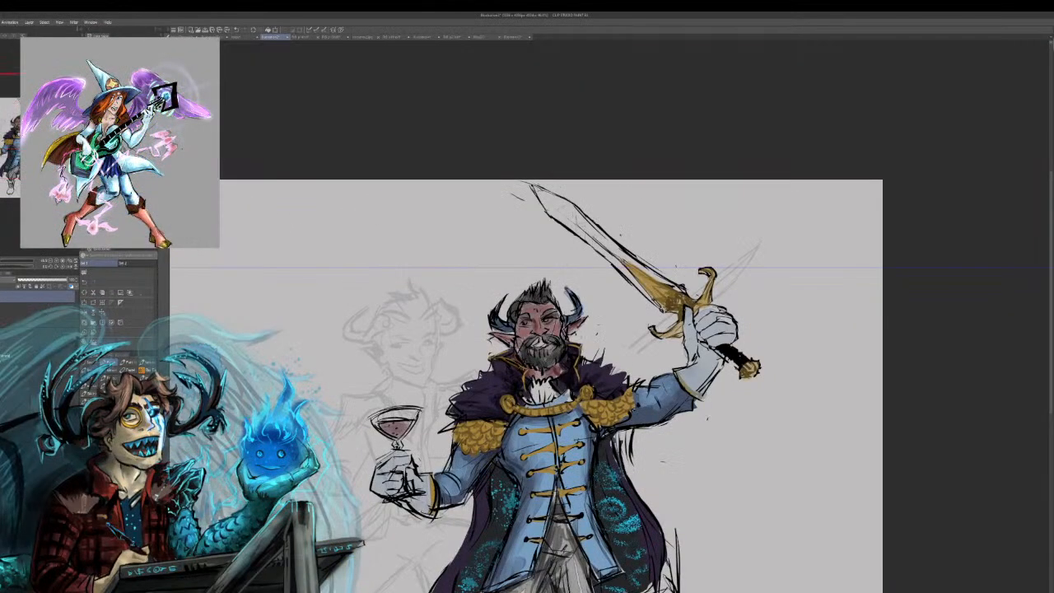
drag(577, 395, 463, 301)
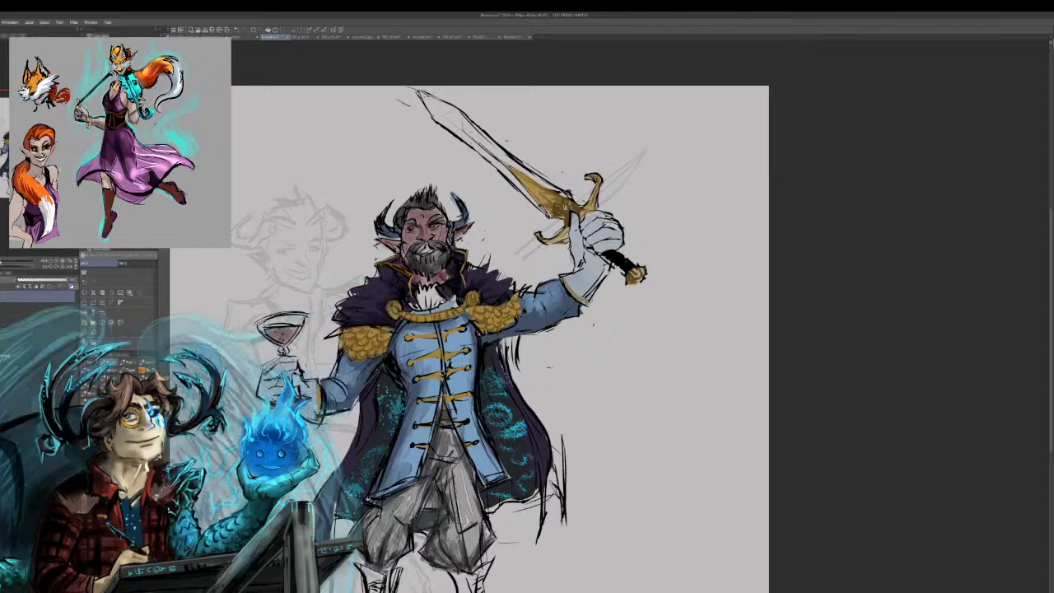
key(ctrl+plus)
click(2, 263)
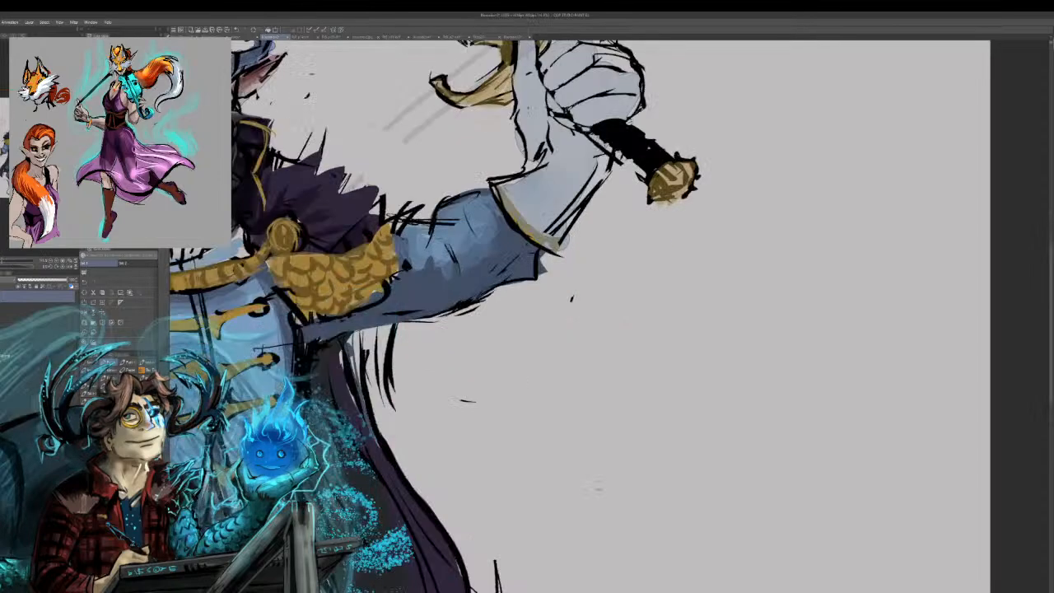
drag(494, 288, 885, 508)
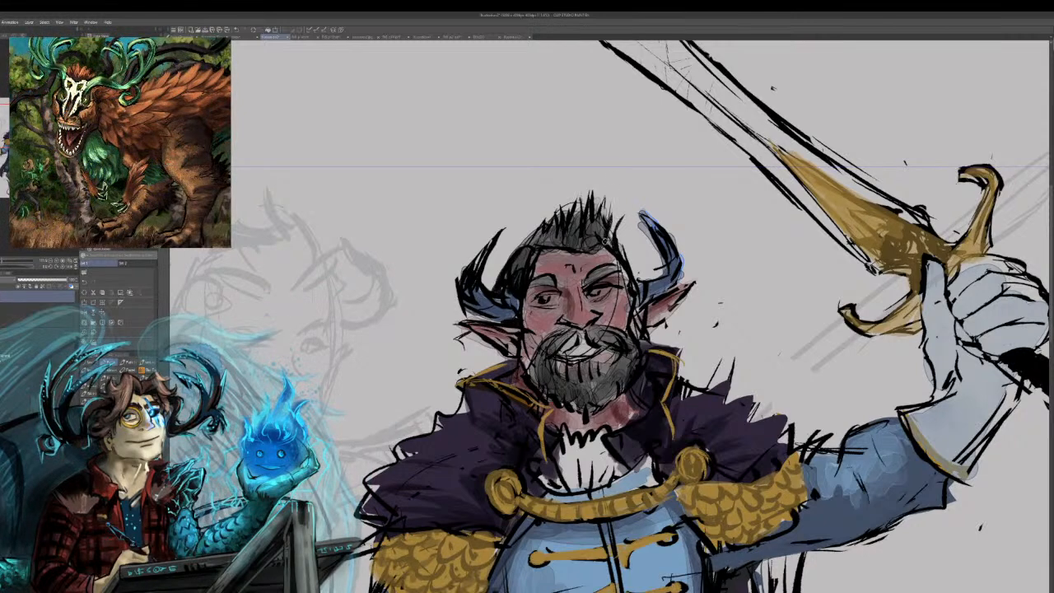
mouse_move(518, 261)
mouse_down()
mouse_move(521, 222)
mouse_move(494, 293)
mouse_up()
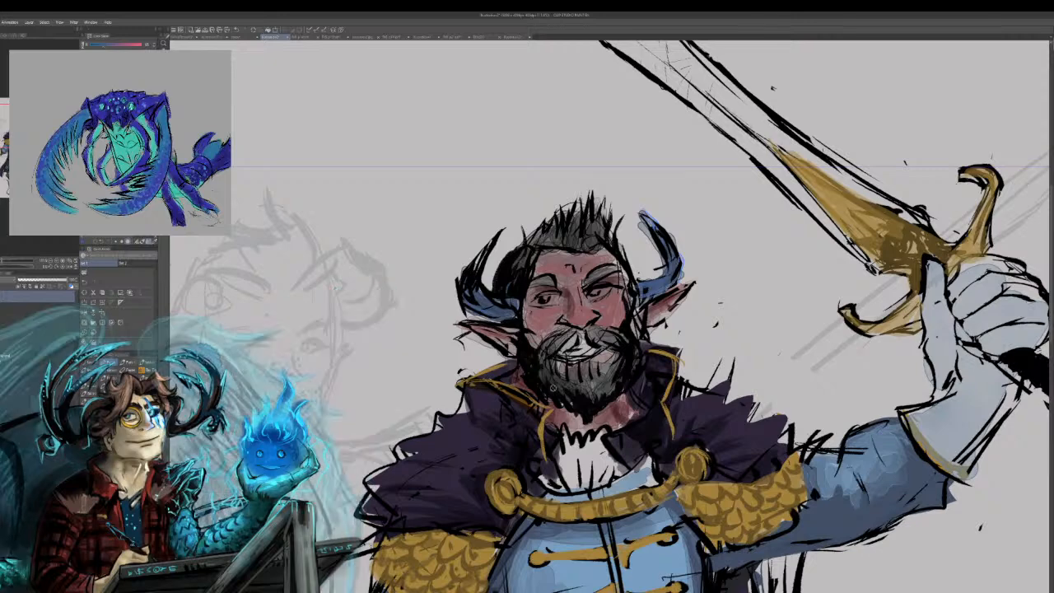
alt+click(585, 403)
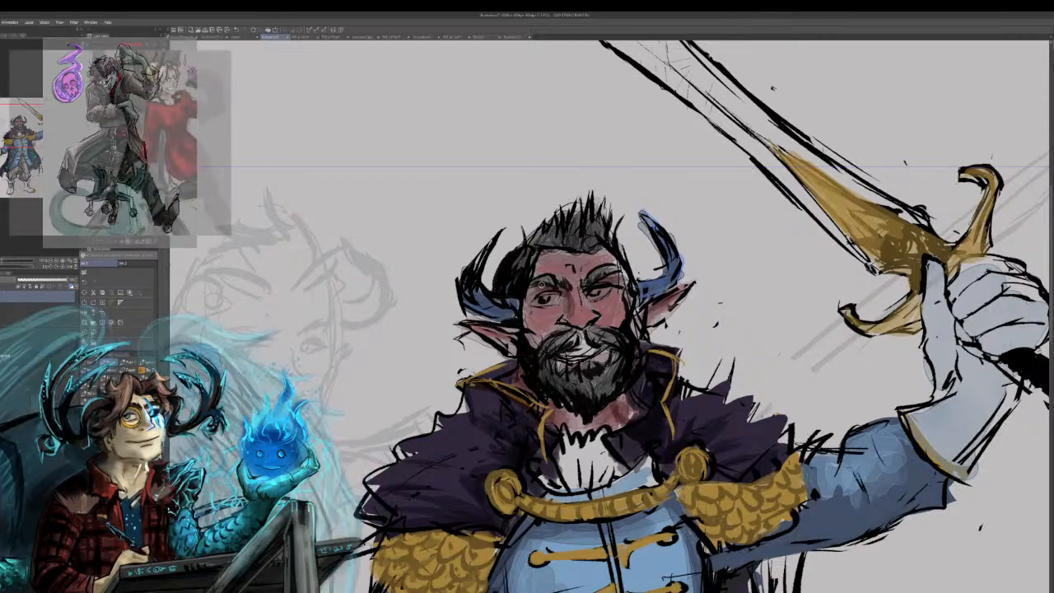
drag(595, 284, 618, 269)
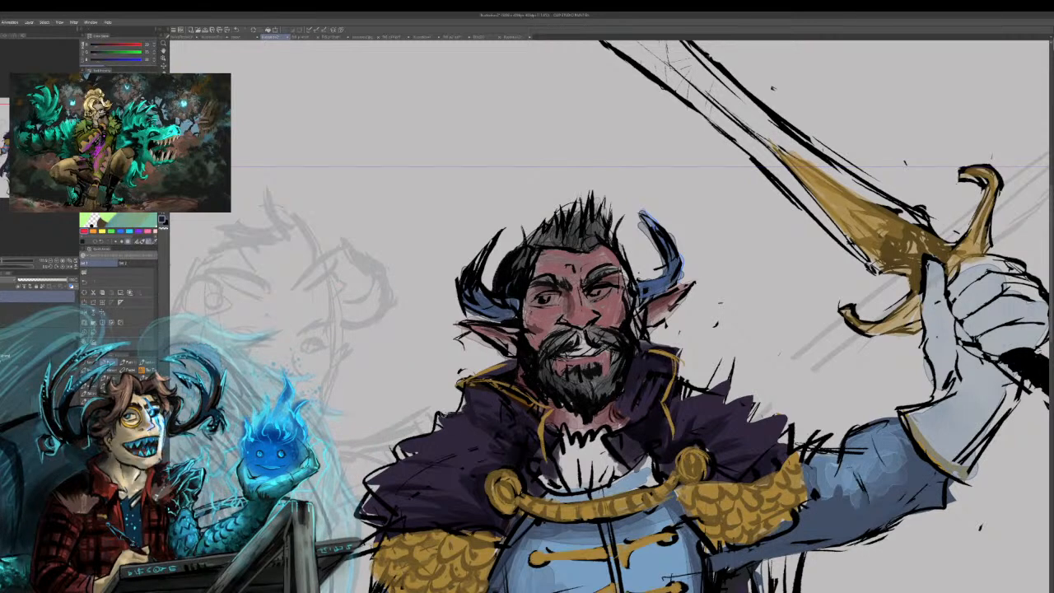
Repaint the purple shoulder mantle over its rough outlines and fill both pointed collar lapels with shaded gold.
mouse_move(420, 442)
mouse_down()
mouse_move(398, 464)
mouse_move(415, 457)
mouse_move(406, 481)
mouse_move(383, 487)
mouse_up()
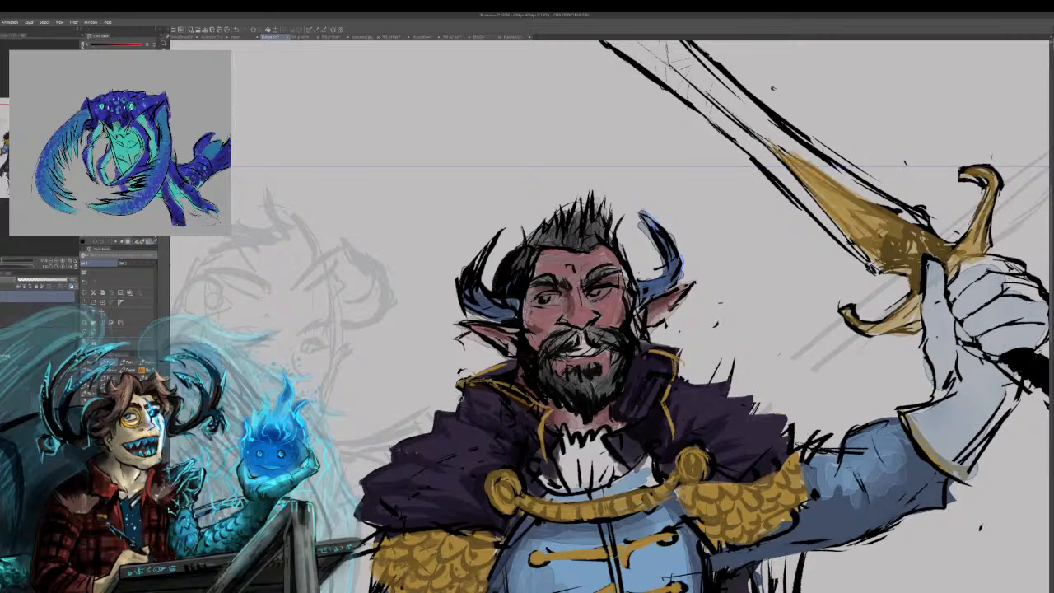
drag(448, 396, 459, 387)
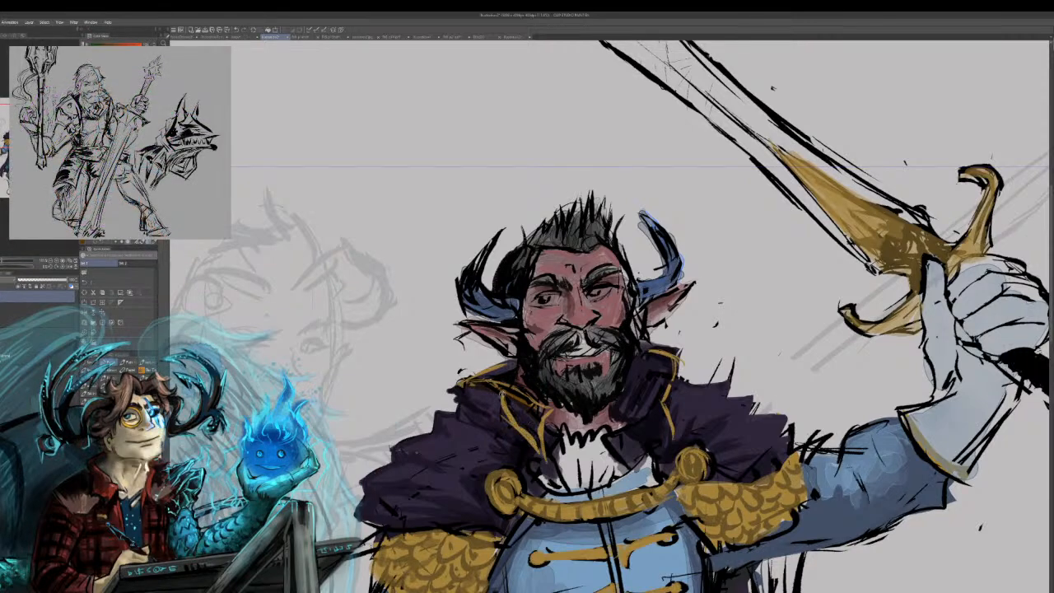
mouse_move(508, 396)
mouse_down()
mouse_move(520, 422)
mouse_move(559, 439)
mouse_move(532, 428)
mouse_move(530, 411)
mouse_move(540, 441)
mouse_up()
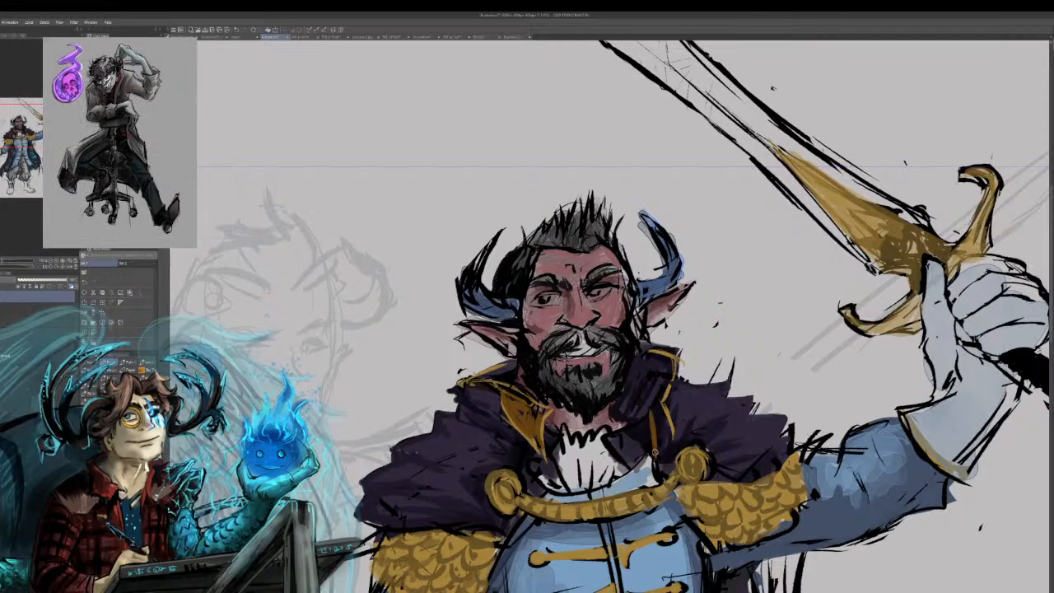
drag(656, 444, 663, 402)
drag(678, 358, 648, 406)
drag(672, 363, 630, 410)
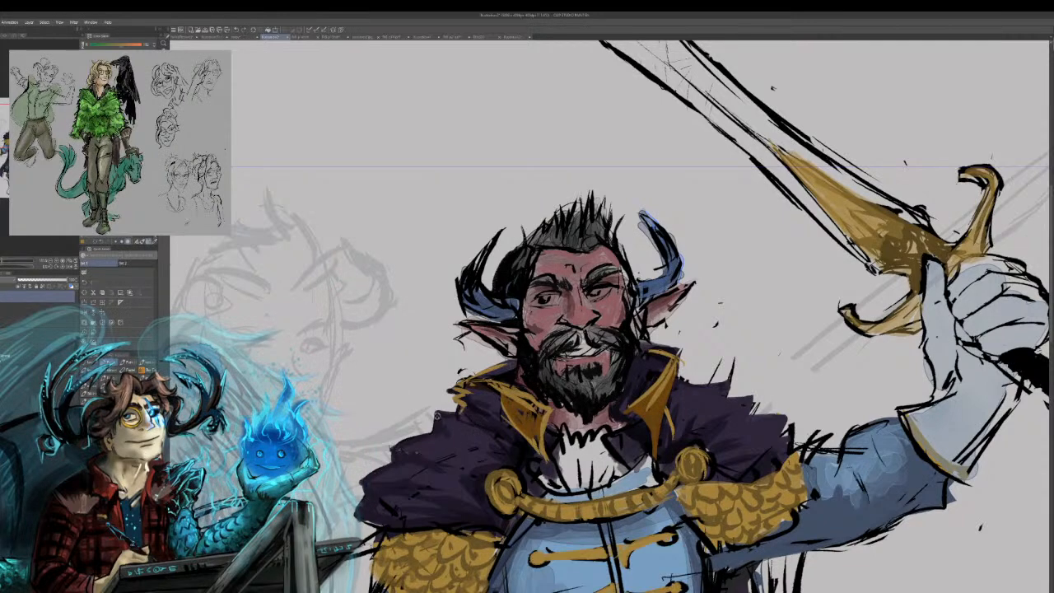
Paint thin gold stripes along the layered folds of the purple shoulder mantle.
drag(436, 415, 506, 454)
drag(399, 448, 485, 472)
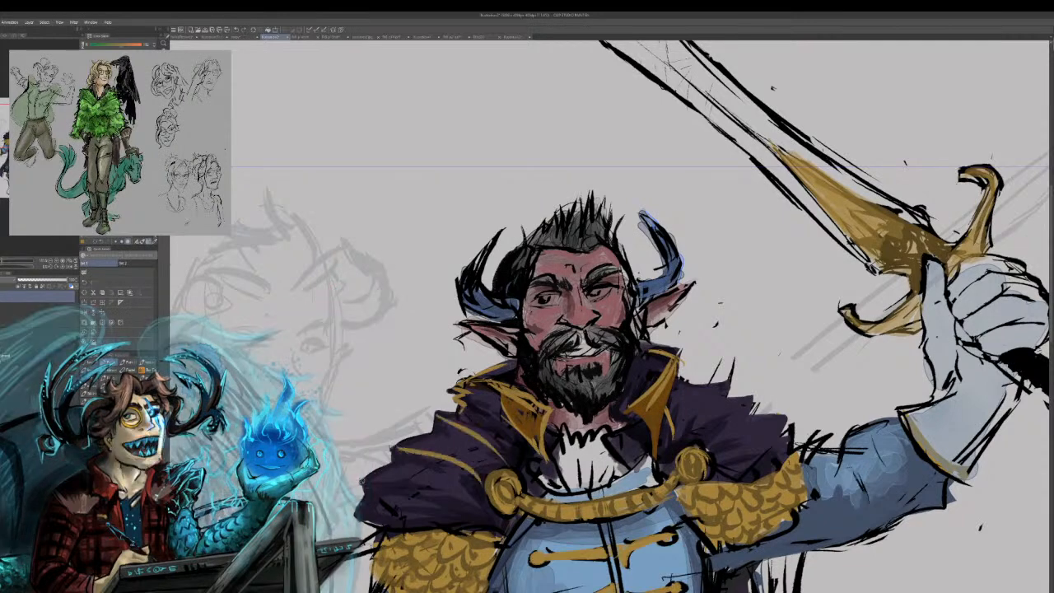
drag(364, 485, 469, 511)
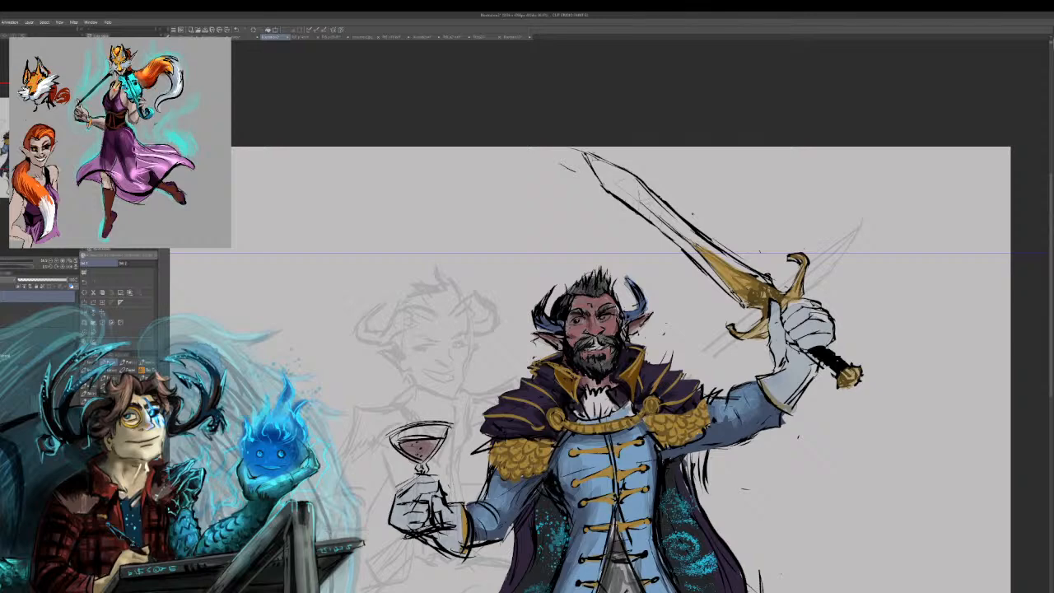
Add the teal-patterned lining between the legs and clean up the cape's outer edges with dark purple.
drag(617, 461, 548, 182)
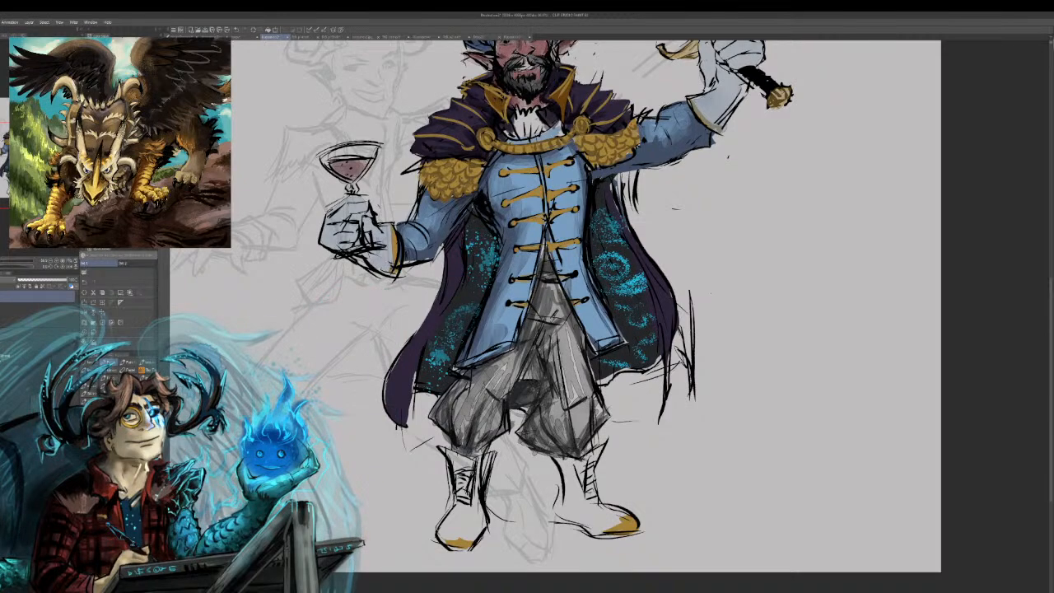
drag(533, 388, 524, 401)
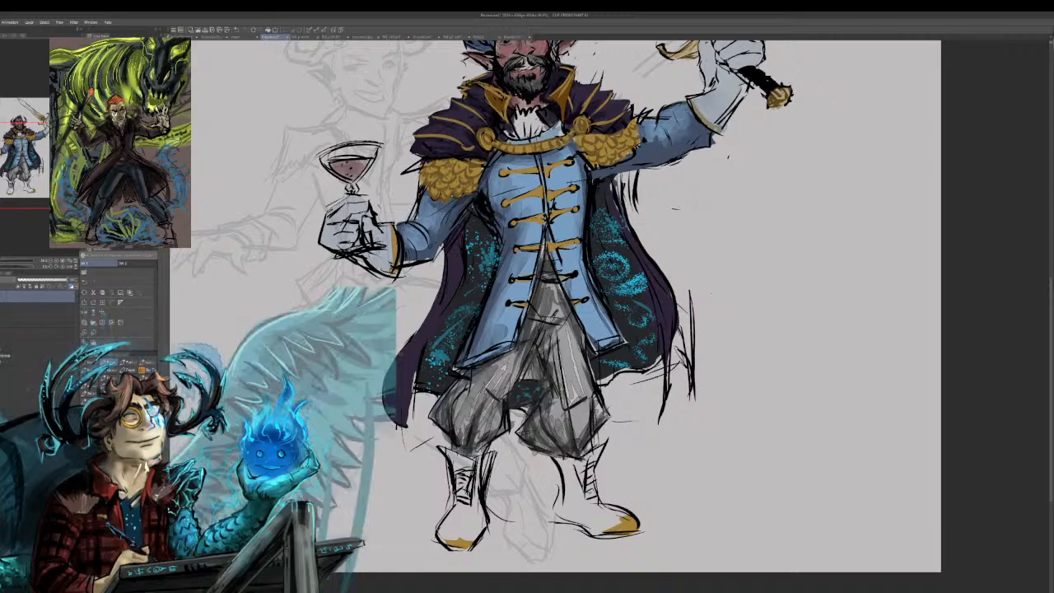
drag(431, 308, 398, 355)
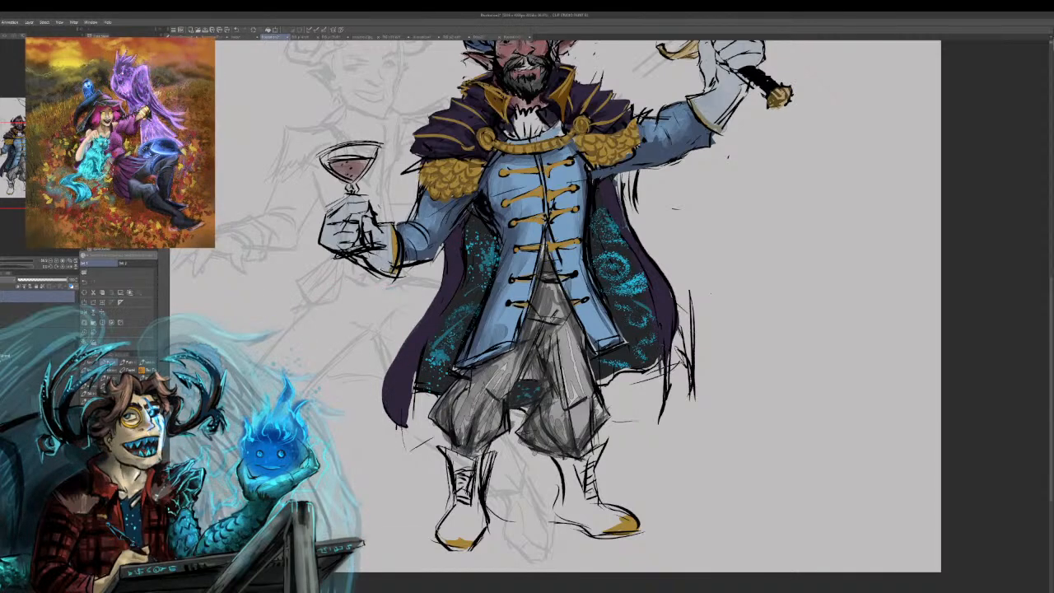
drag(667, 376, 676, 333)
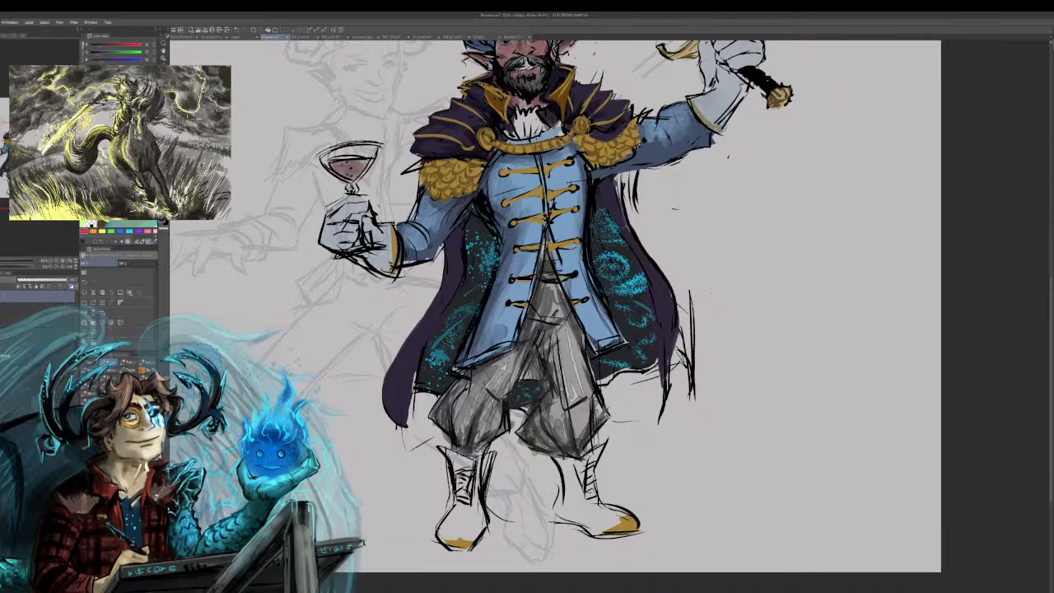
Select the raised hand, transform it to sit better on the sword grip, and clear the selection.
mouse_move(590, 185)
mouse_down()
mouse_move(449, 340)
mouse_move(402, 358)
mouse_up()
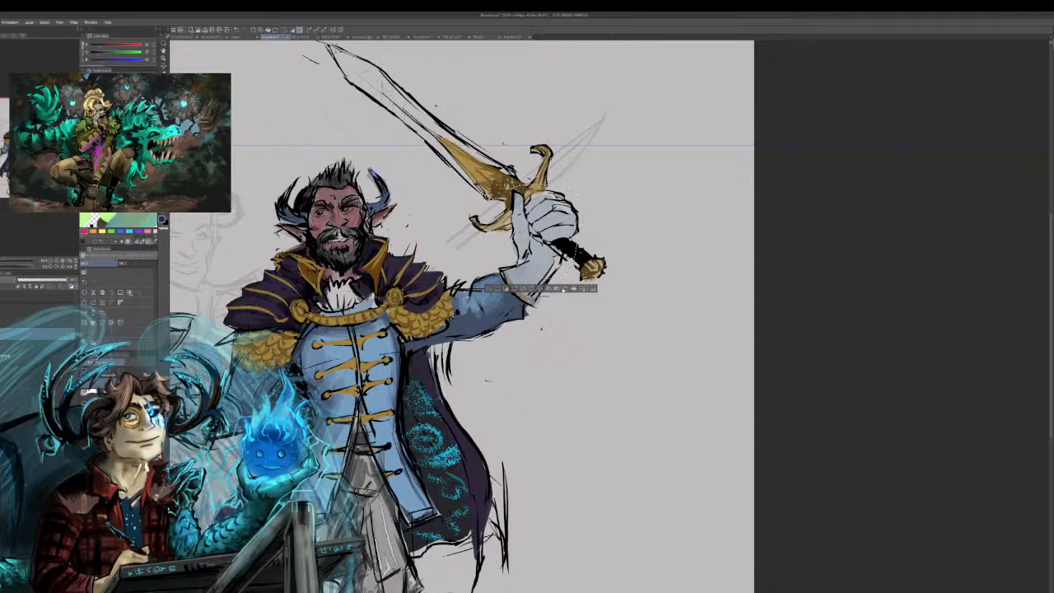
drag(504, 194, 584, 284)
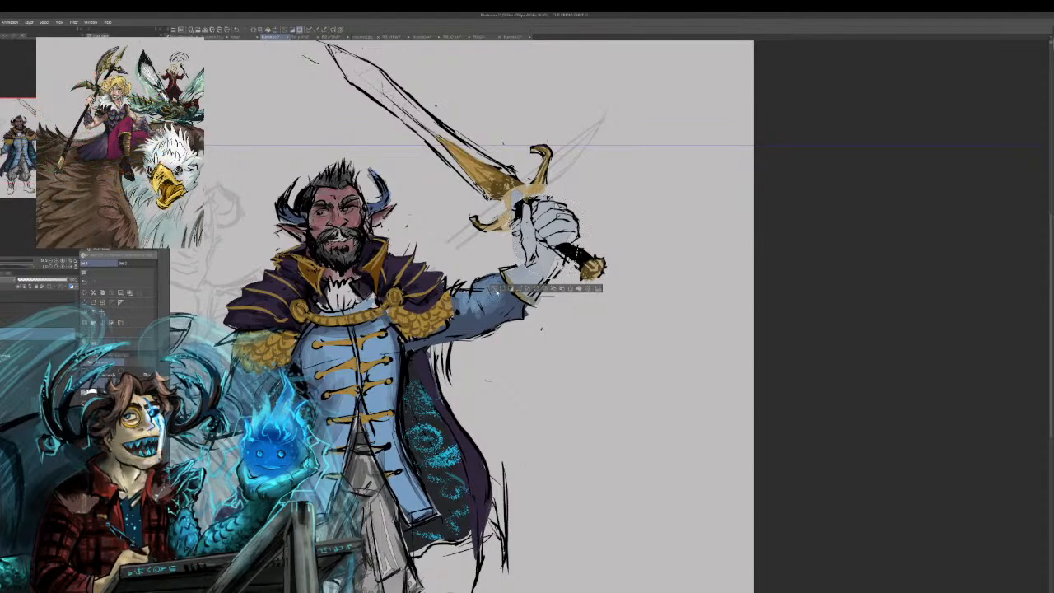
key(ctrl+d)
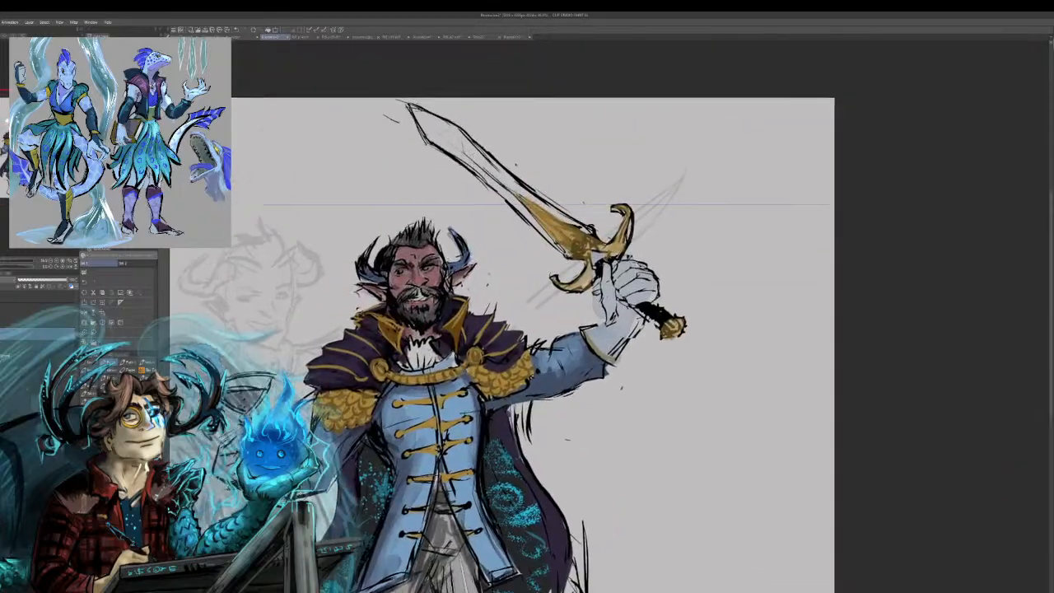
Adjust the brush and clean up the smiling mouth with white teeth.
mouse_move(527, 346)
mouse_down()
mouse_move(532, 301)
mouse_move(497, 259)
mouse_move(486, 278)
mouse_move(509, 334)
mouse_move(533, 349)
mouse_move(510, 275)
mouse_move(500, 275)
mouse_move(508, 341)
mouse_move(476, 238)
mouse_up()
drag(475, 346, 502, 272)
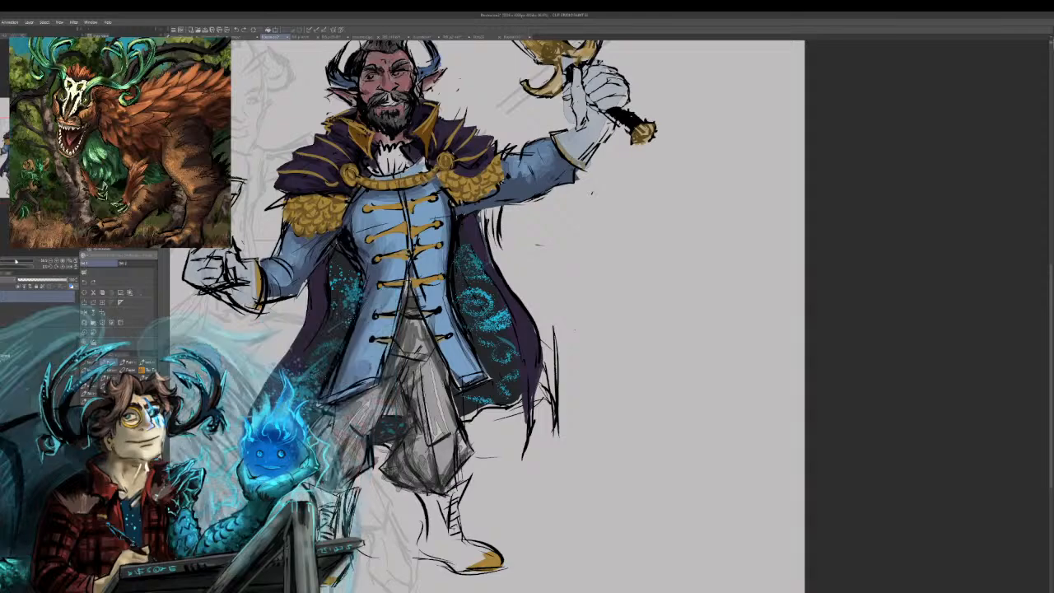
click(9, 261)
drag(33, 148, 8, 138)
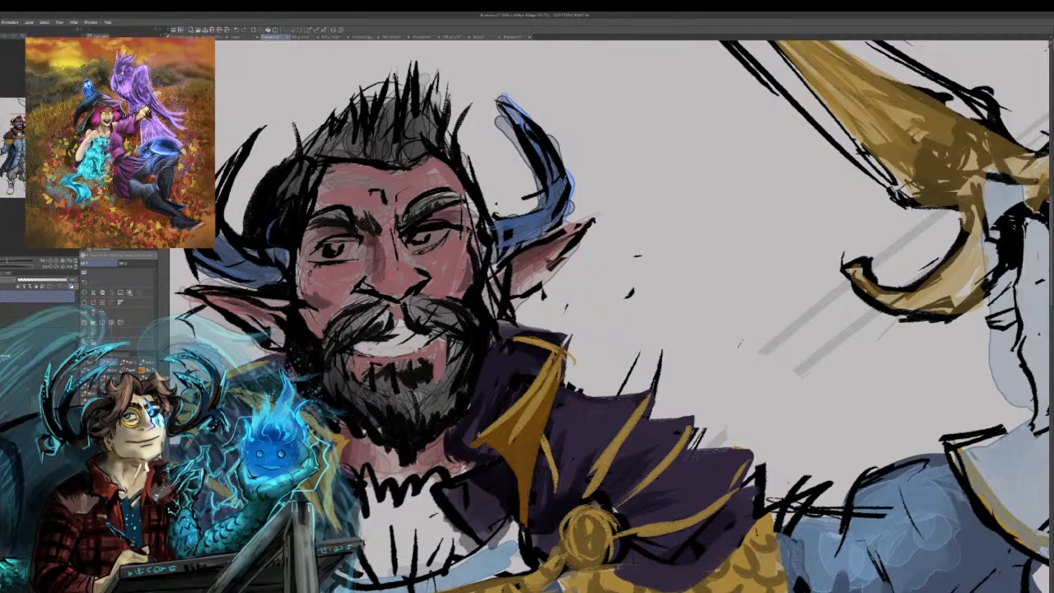
mouse_move(370, 360)
mouse_down()
mouse_move(418, 363)
mouse_move(430, 351)
mouse_up()
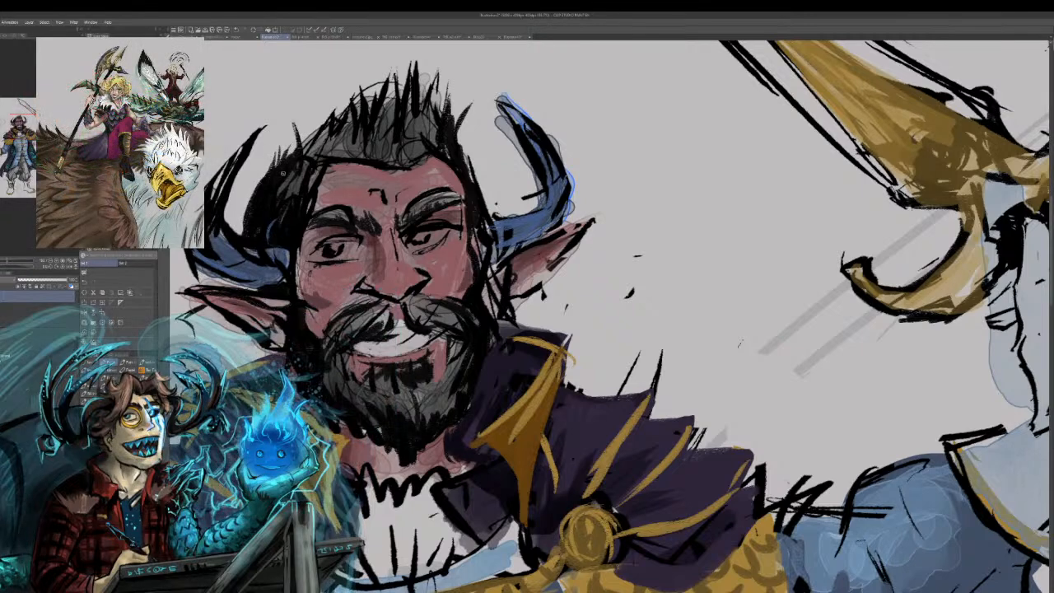
Extend both horns' bases into the hair with blue-gray curls and define them with black lines.
drag(288, 157, 295, 147)
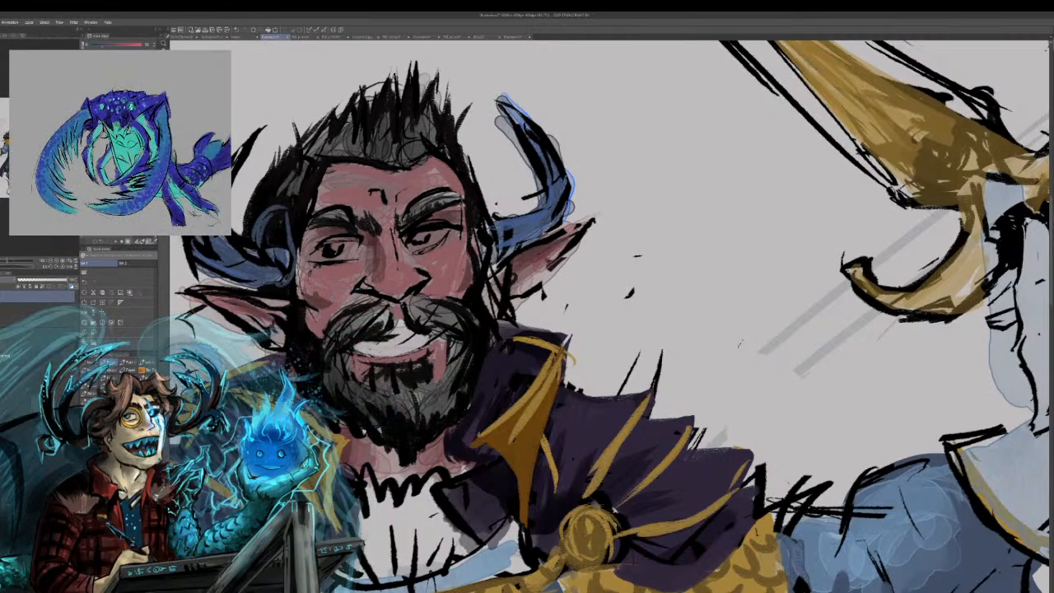
mouse_move(478, 208)
mouse_down()
mouse_move(494, 191)
mouse_move(504, 216)
mouse_move(494, 187)
mouse_up()
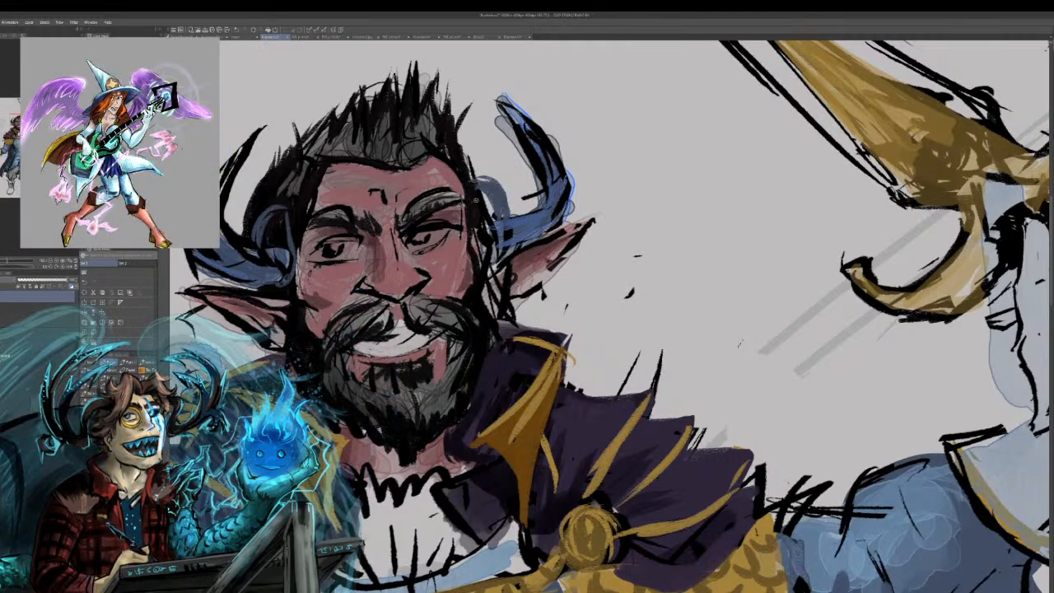
mouse_move(478, 181)
mouse_down()
mouse_move(505, 203)
mouse_move(498, 220)
mouse_up()
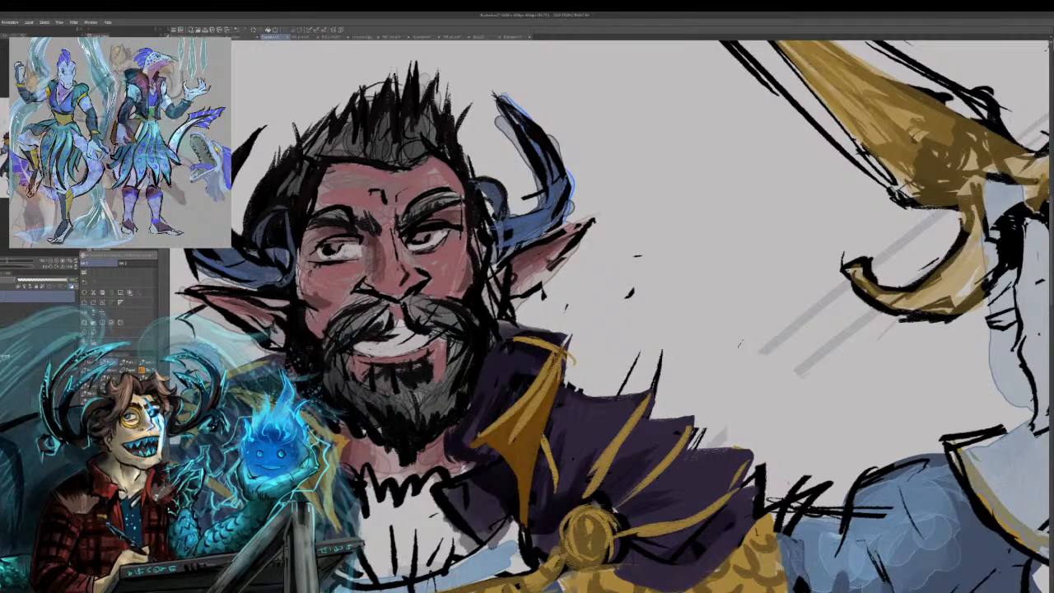
Paint the irises of both eyes green.
drag(527, 297, 416, 321)
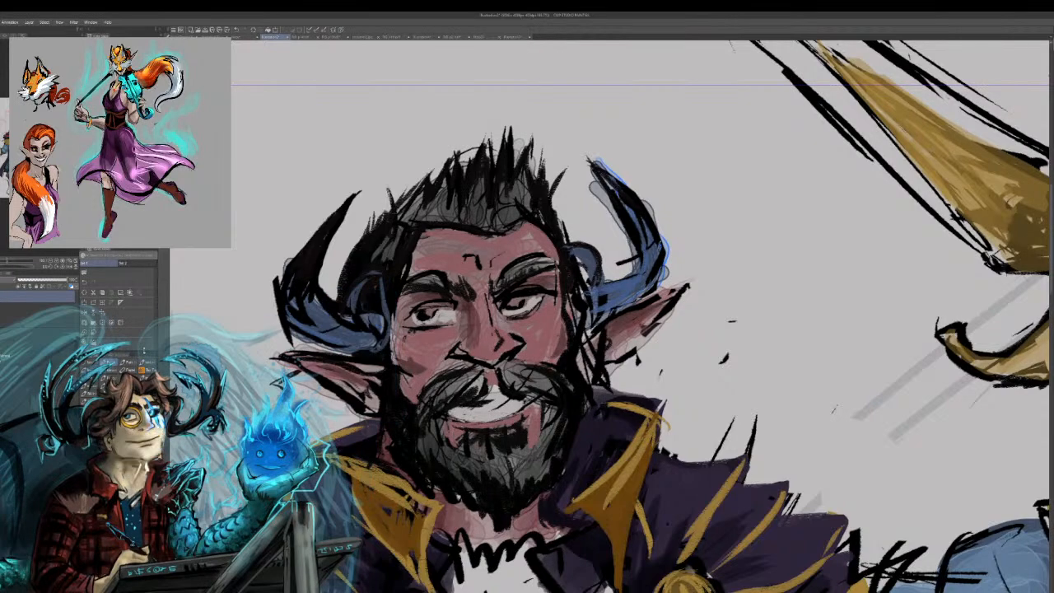
drag(527, 296, 607, 268)
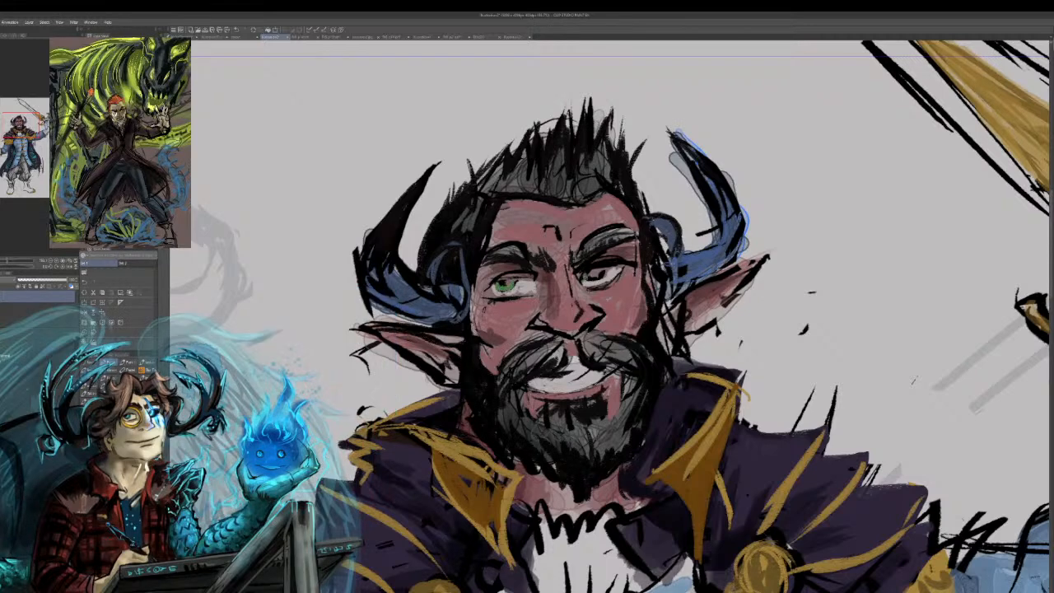
drag(585, 273, 597, 273)
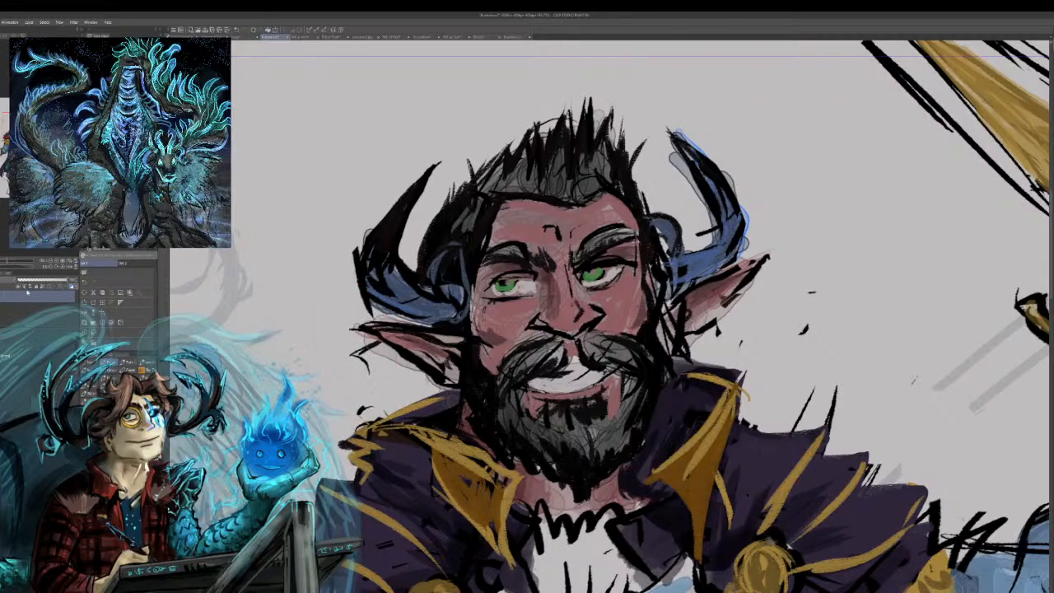
key(ctrl+minus)
key(ctrl+minus)
key(ctrl+minus)
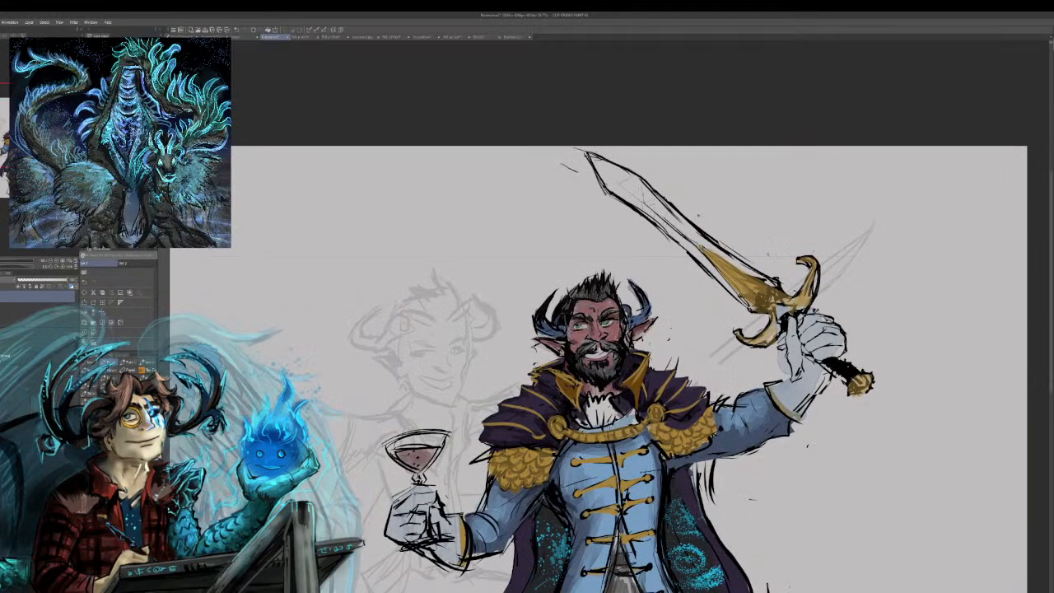
Touch up the shading along the blue coat's front and opening above the gray trousers, undoing one stray stroke.
drag(659, 371, 551, 94)
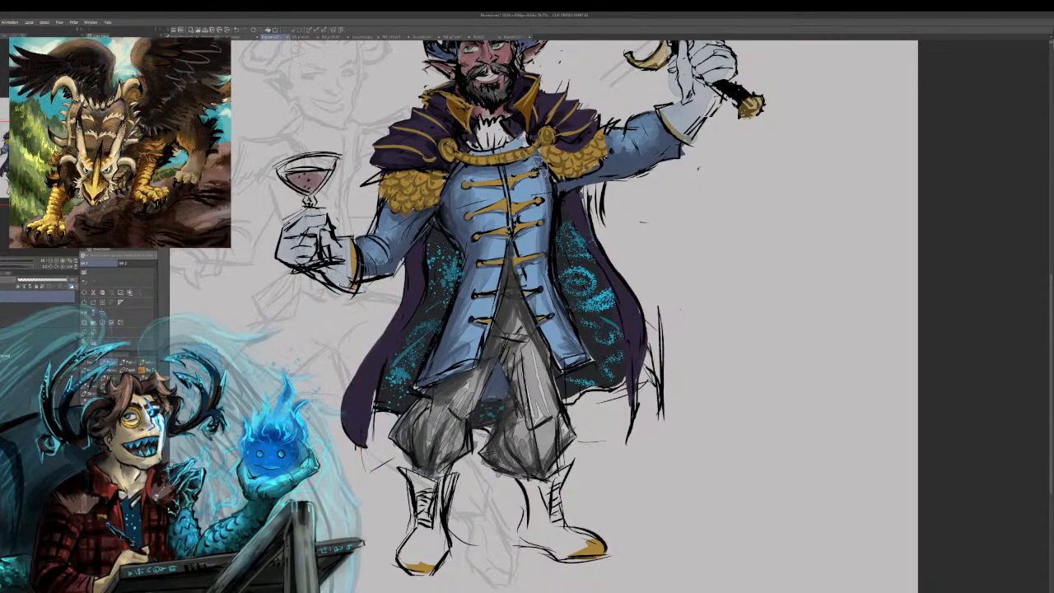
drag(540, 164, 549, 188)
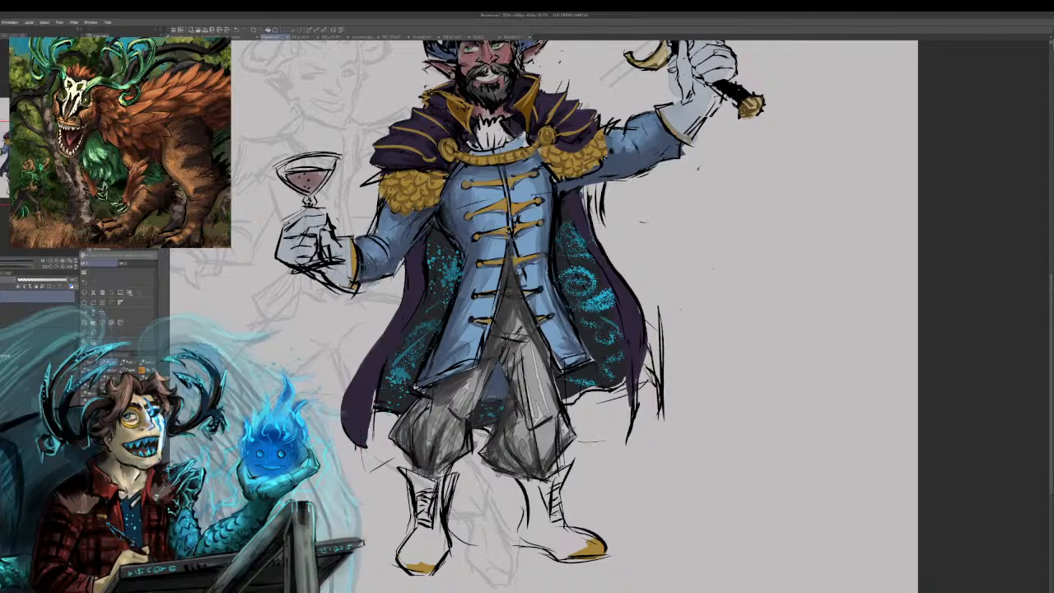
mouse_move(461, 247)
mouse_down()
mouse_move(448, 295)
mouse_move(462, 386)
mouse_move(438, 477)
mouse_up()
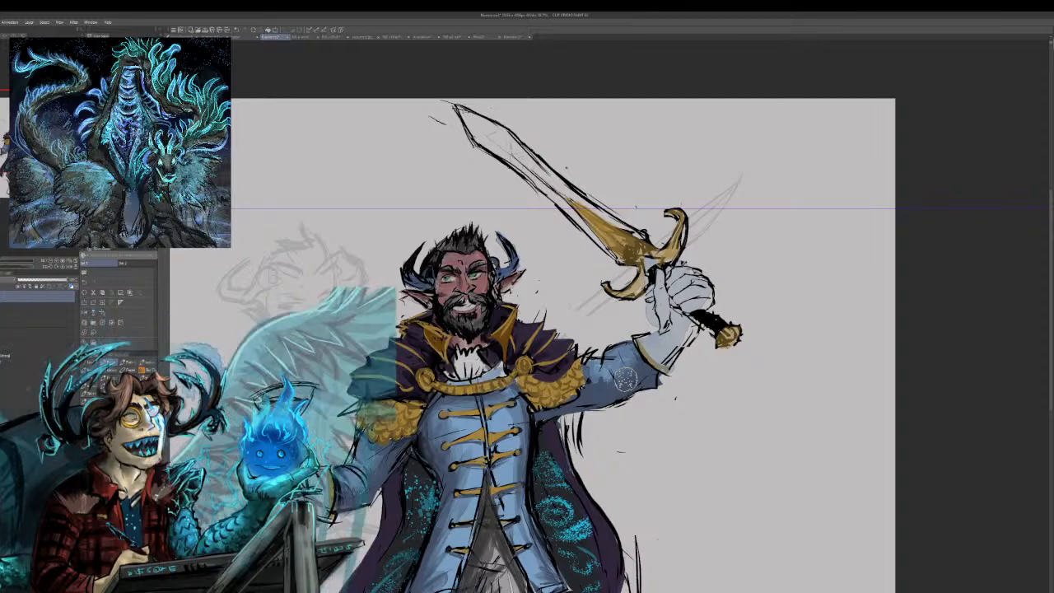
drag(560, 396, 563, 214)
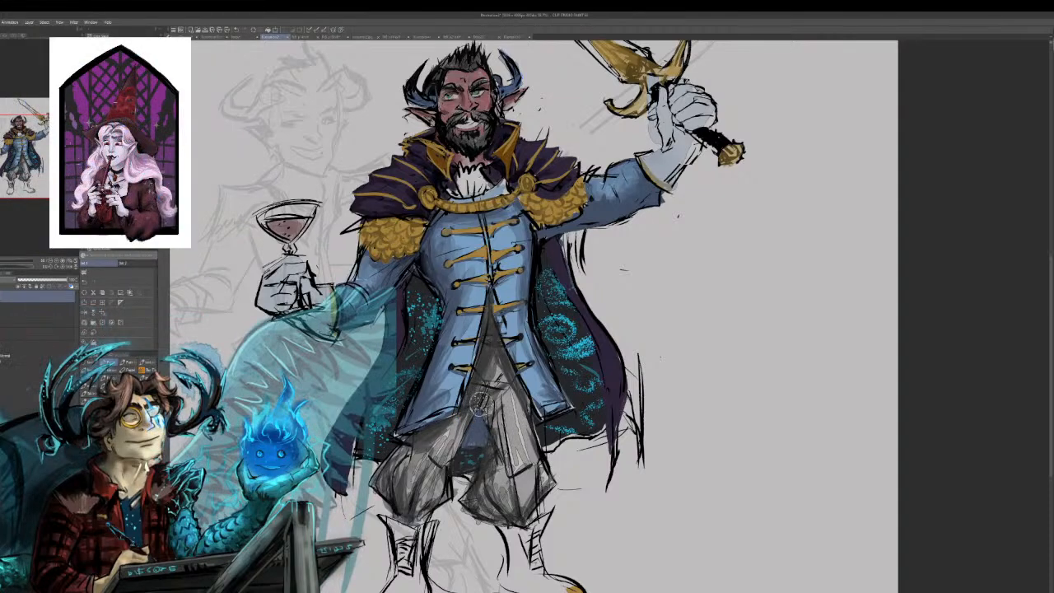
mouse_move(492, 419)
mouse_down()
mouse_move(490, 388)
mouse_move(498, 425)
mouse_up()
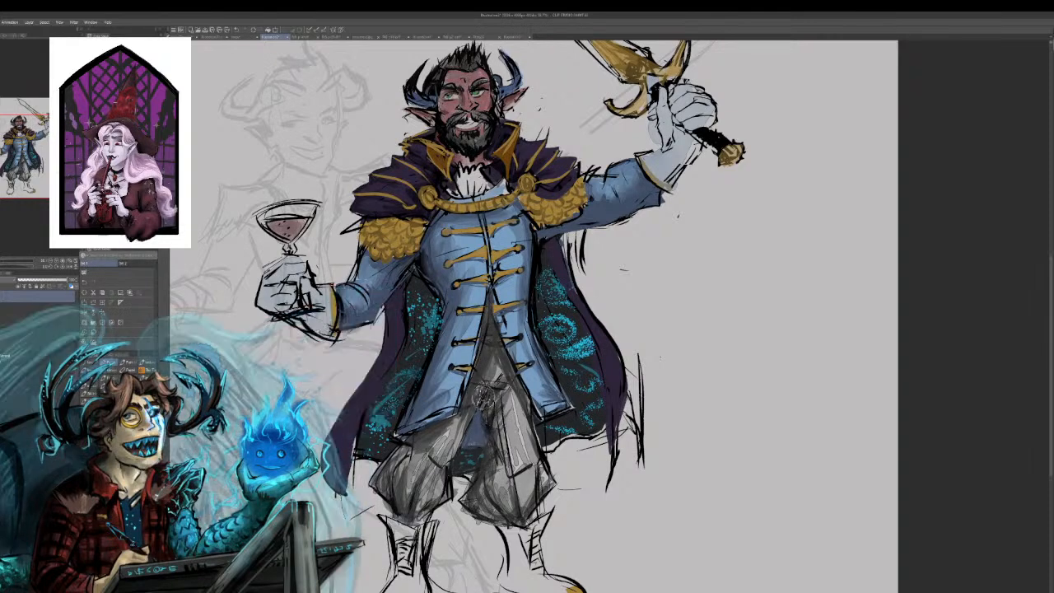
key(ctrl+z)
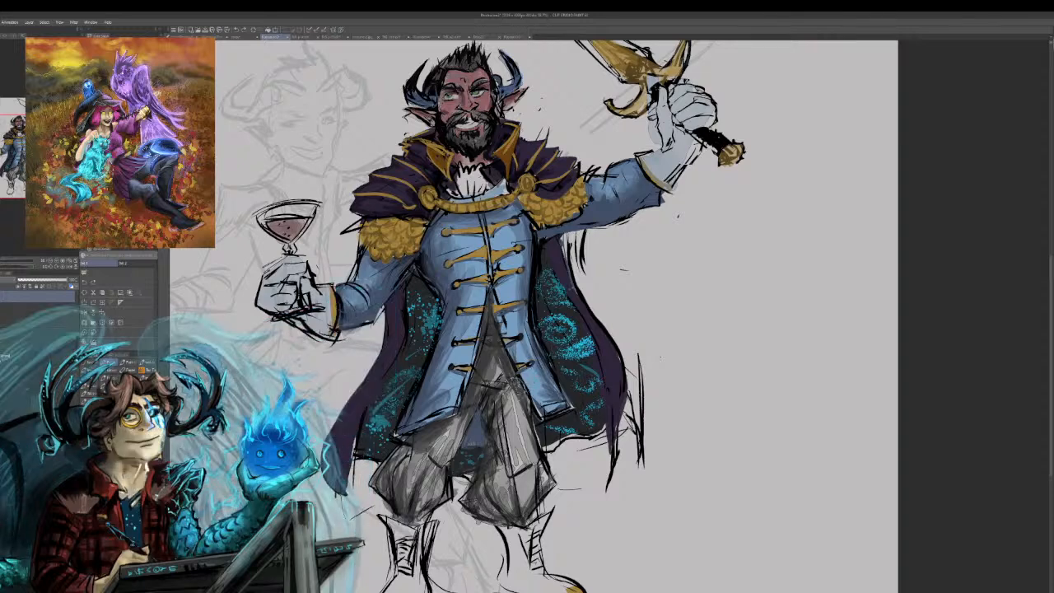
mouse_move(510, 380)
mouse_down()
mouse_move(500, 424)
mouse_move(486, 423)
mouse_move(493, 285)
mouse_up()
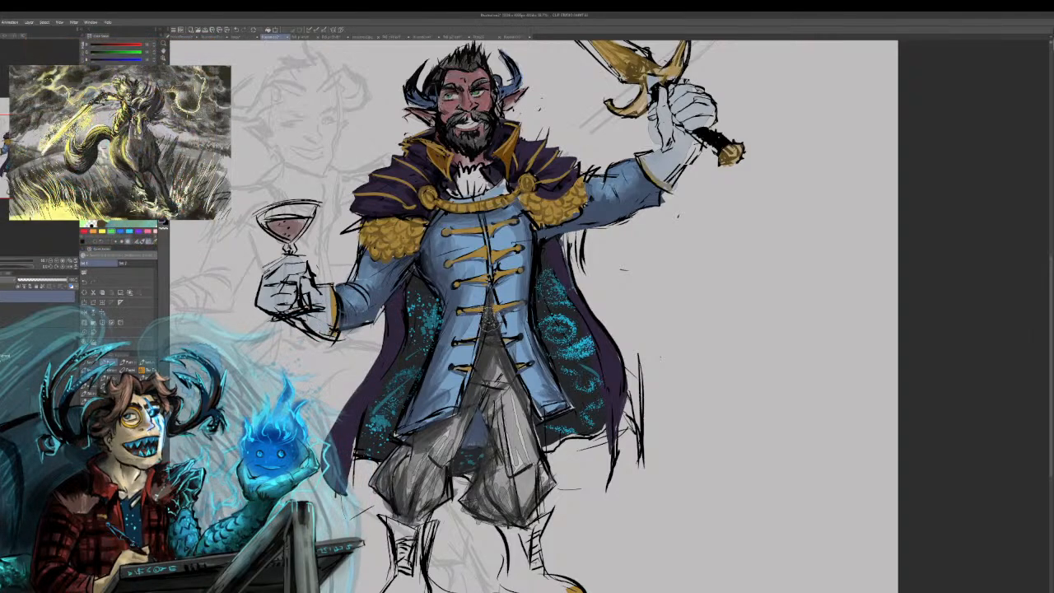
drag(492, 280, 506, 325)
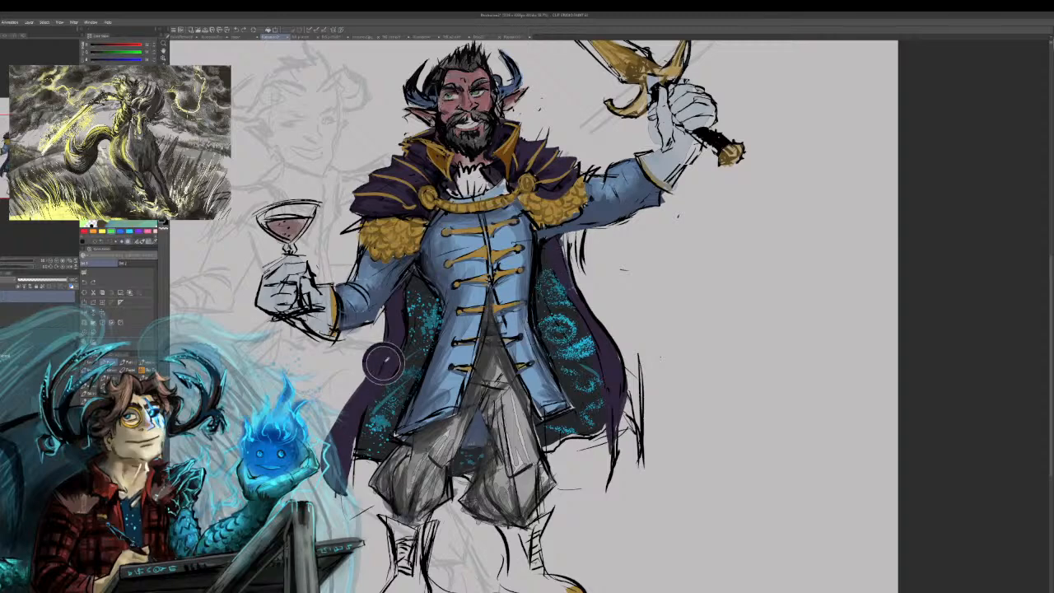
Brighten the cape and its shoulder layers with a saturated purple, and shade the white boots in pale blue.
click(138, 231)
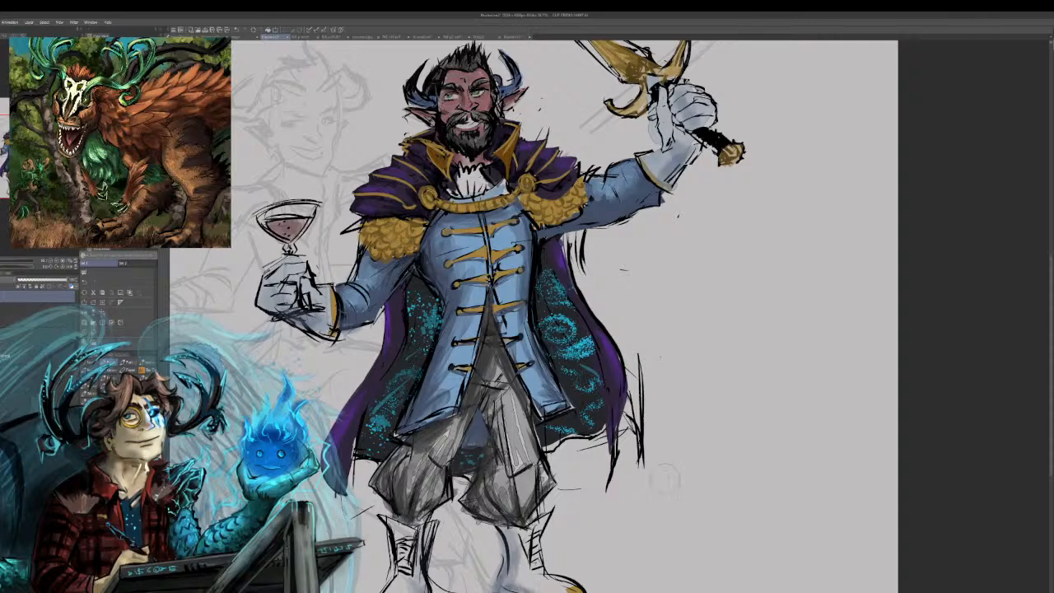
drag(501, 537, 496, 587)
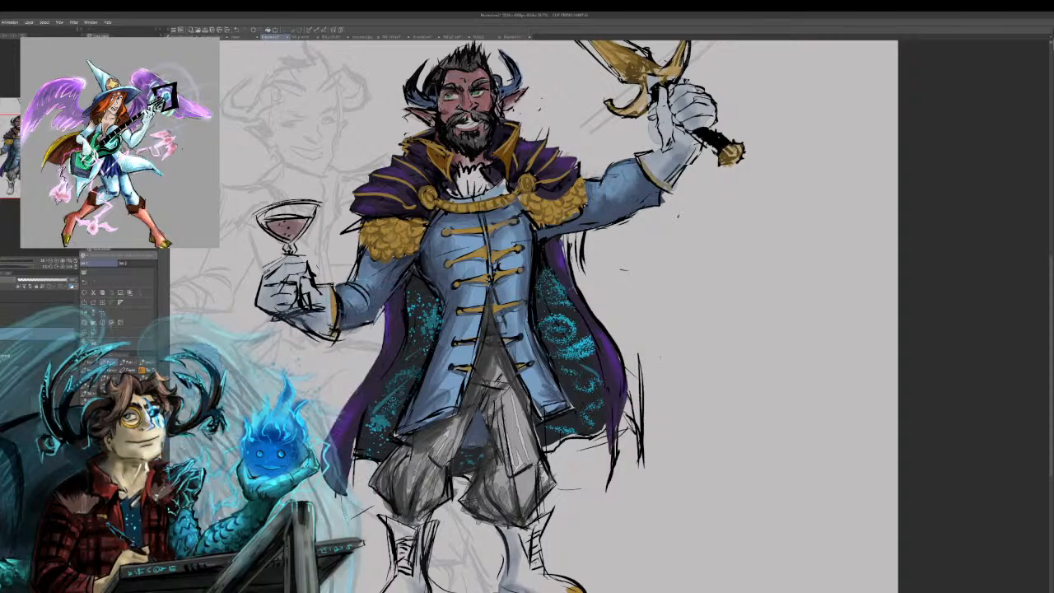
drag(532, 309, 535, 332)
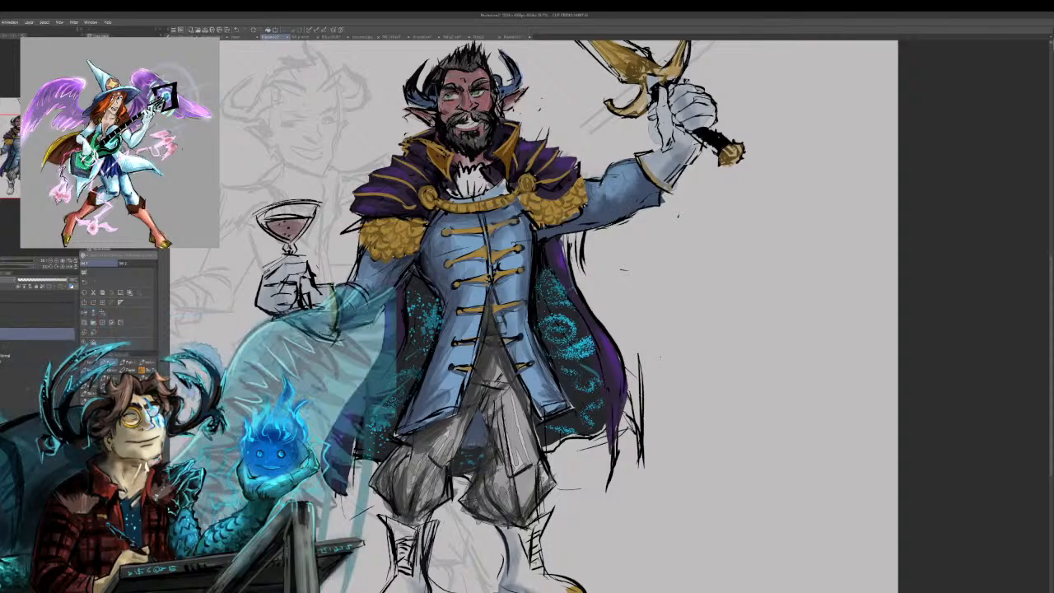
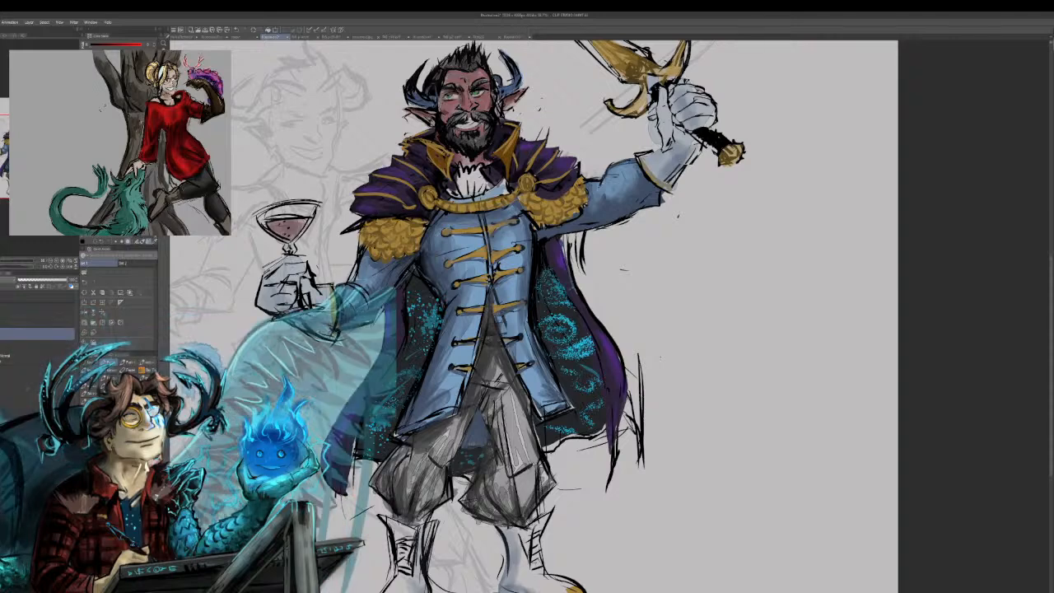
Switch layers, refine the coat's dark edge lines, and shade the goblet hand's glove with sampled pale blue tones.
click(47, 295)
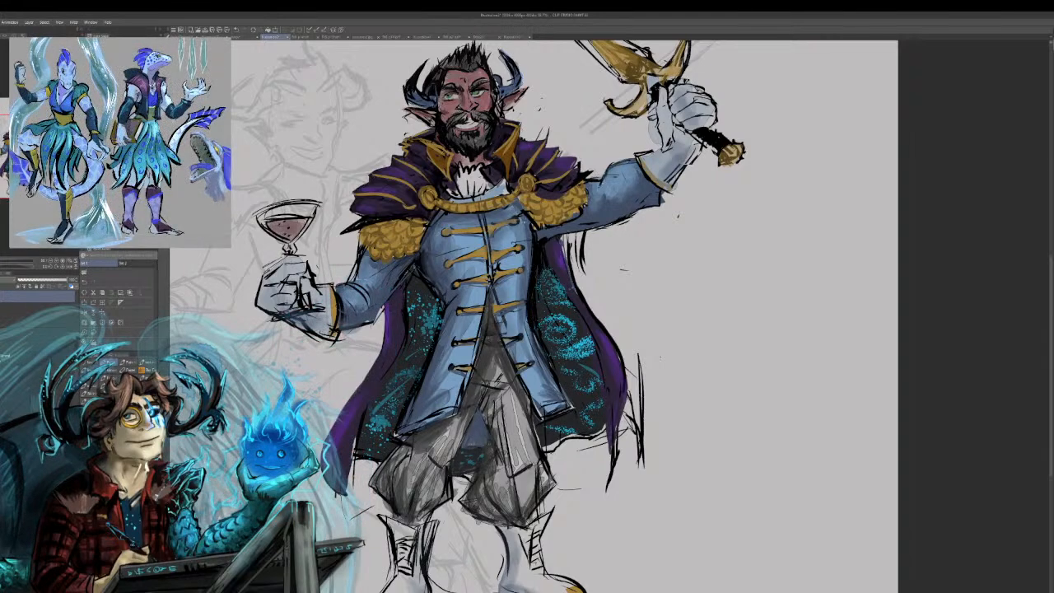
mouse_move(528, 226)
mouse_down()
mouse_move(531, 259)
mouse_move(533, 247)
mouse_up()
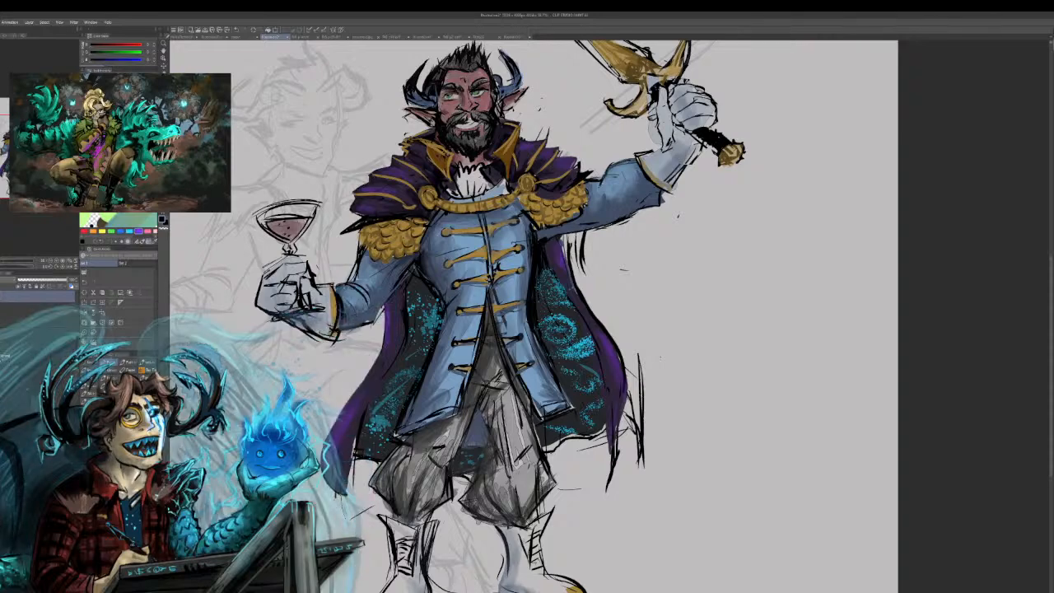
key(x)
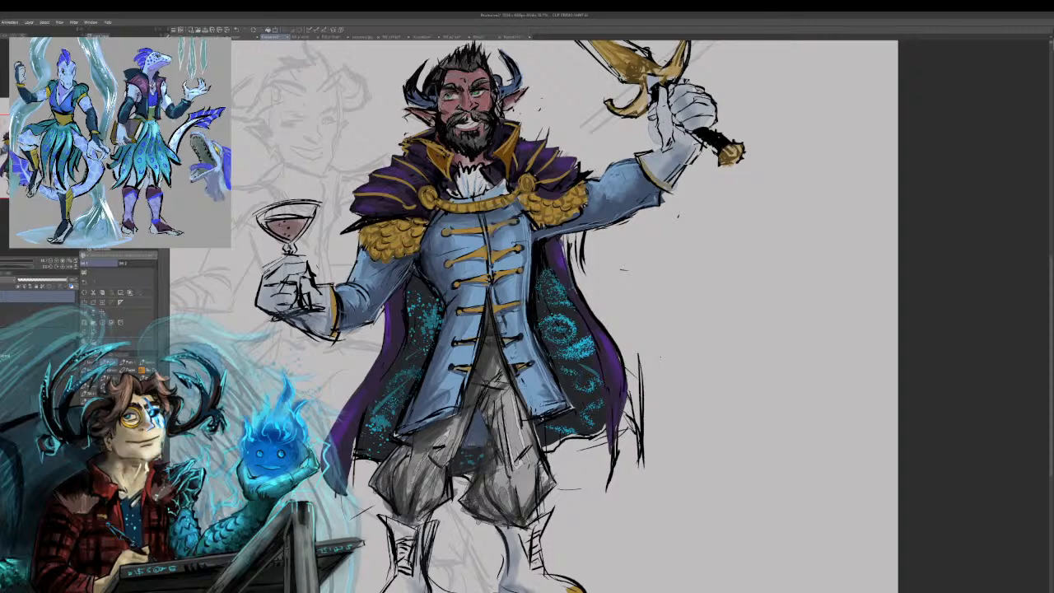
alt+click(319, 301)
alt+click(316, 297)
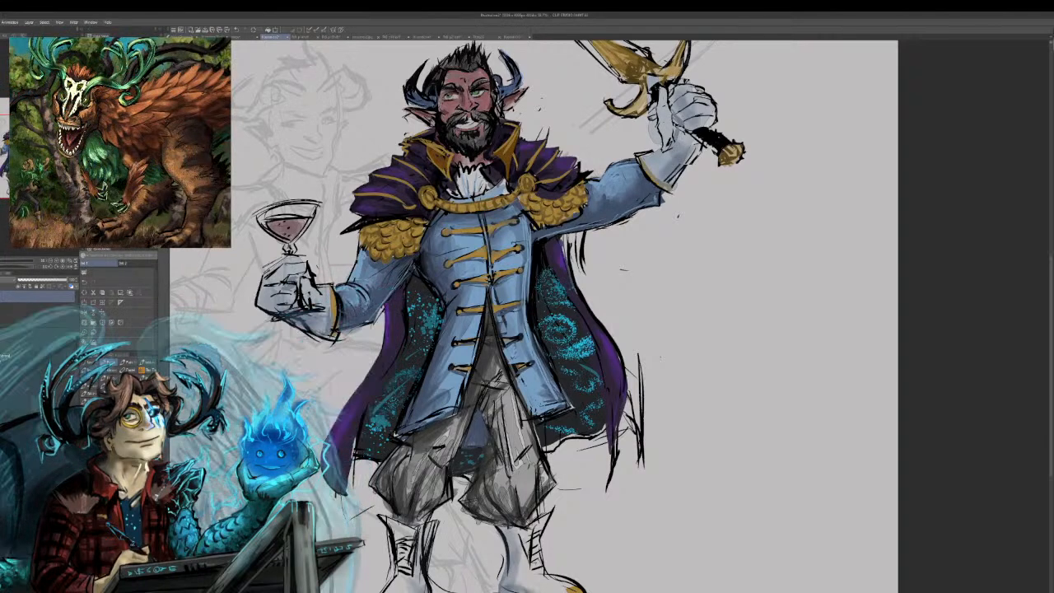
Sample the gold from the epaulette and paint gold trim down both front edges of the blue coat.
drag(527, 296, 600, 213)
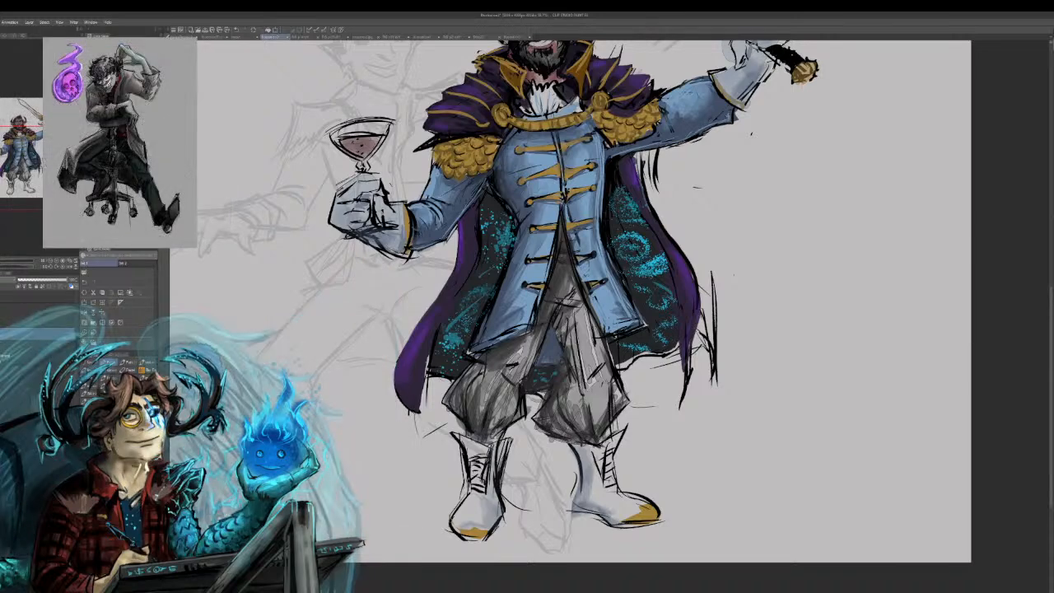
mouse_move(593, 231)
mouse_down()
mouse_move(532, 391)
mouse_move(441, 332)
mouse_up()
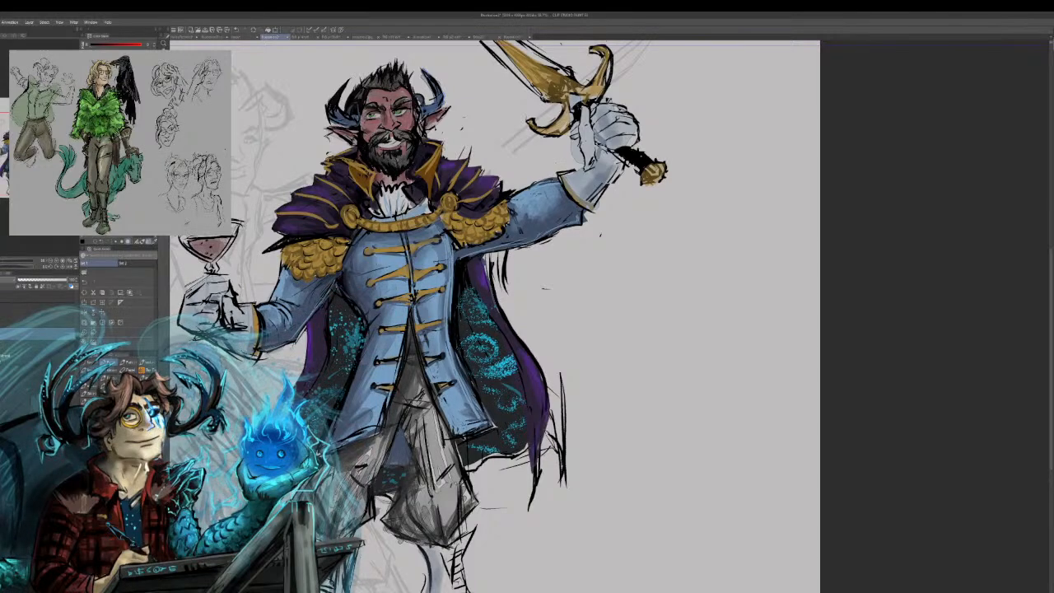
alt+click(458, 234)
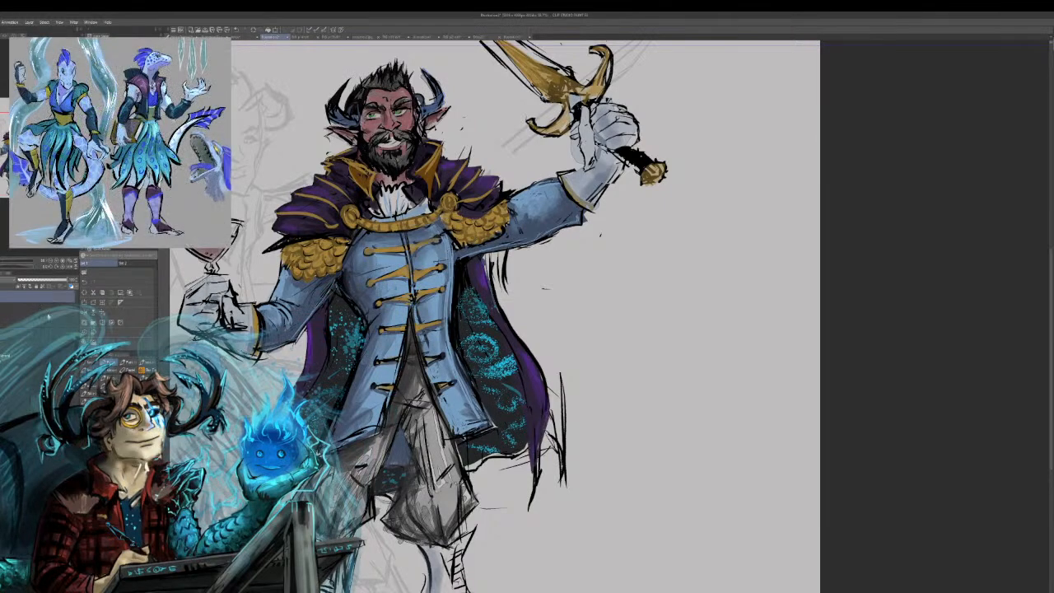
drag(540, 86, 529, 72)
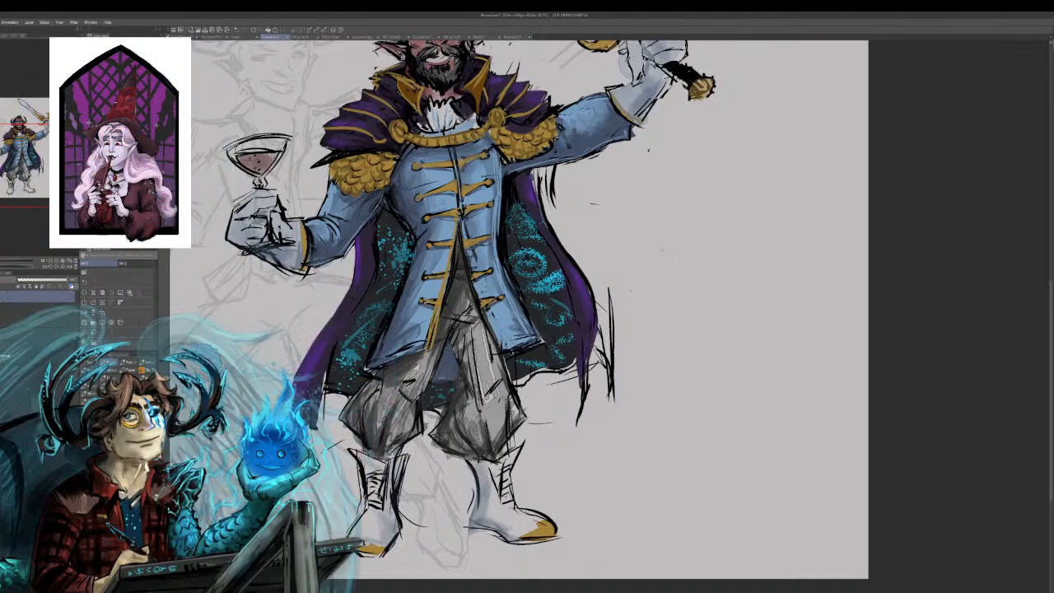
drag(461, 213, 500, 342)
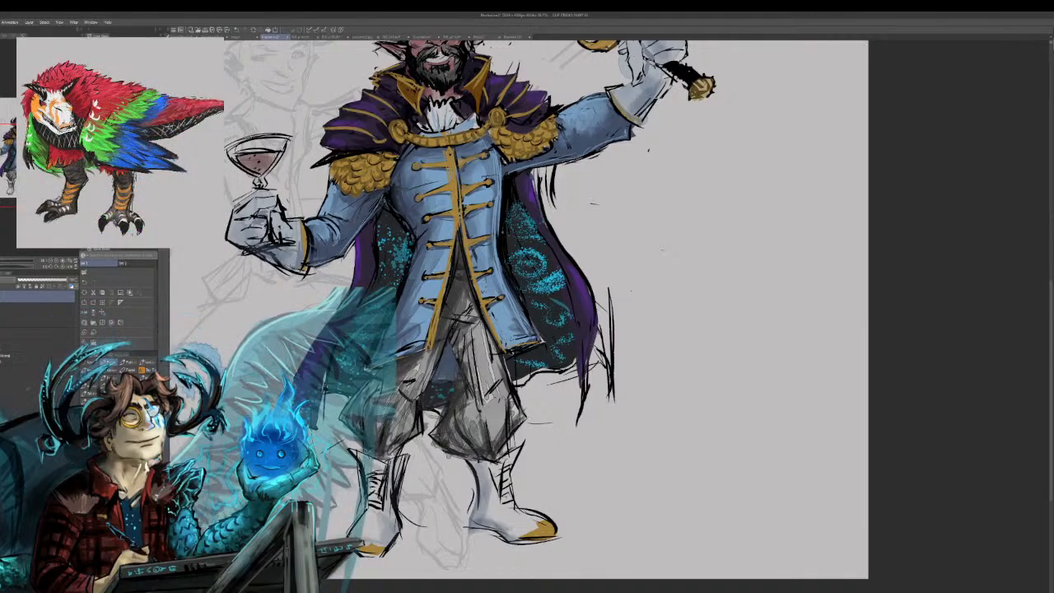
Clean up the lower edge of the raised arm's sleeve and undo the last stroke.
drag(523, 170, 594, 150)
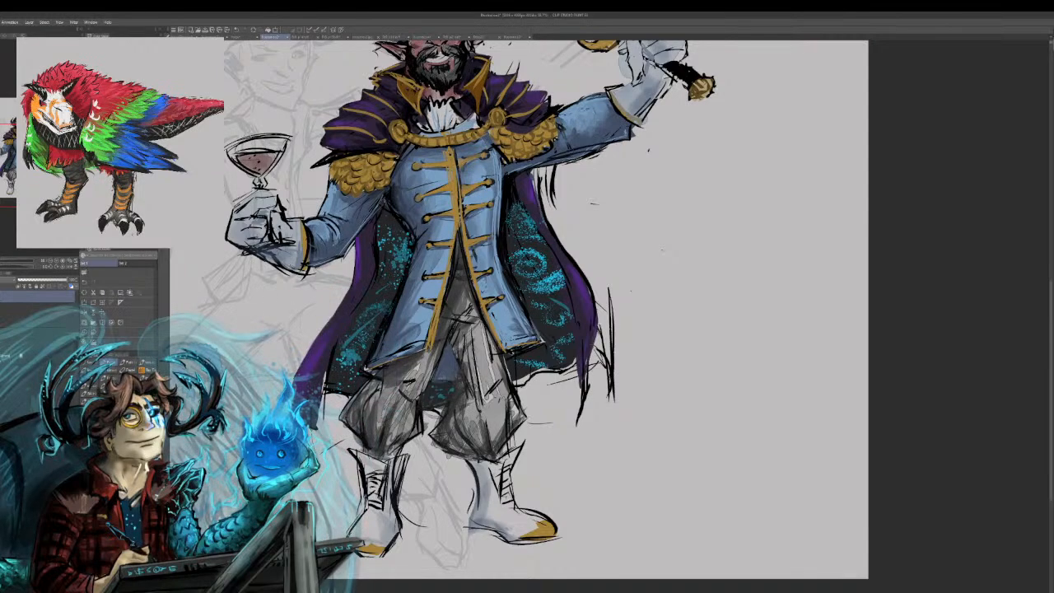
drag(553, 168, 599, 151)
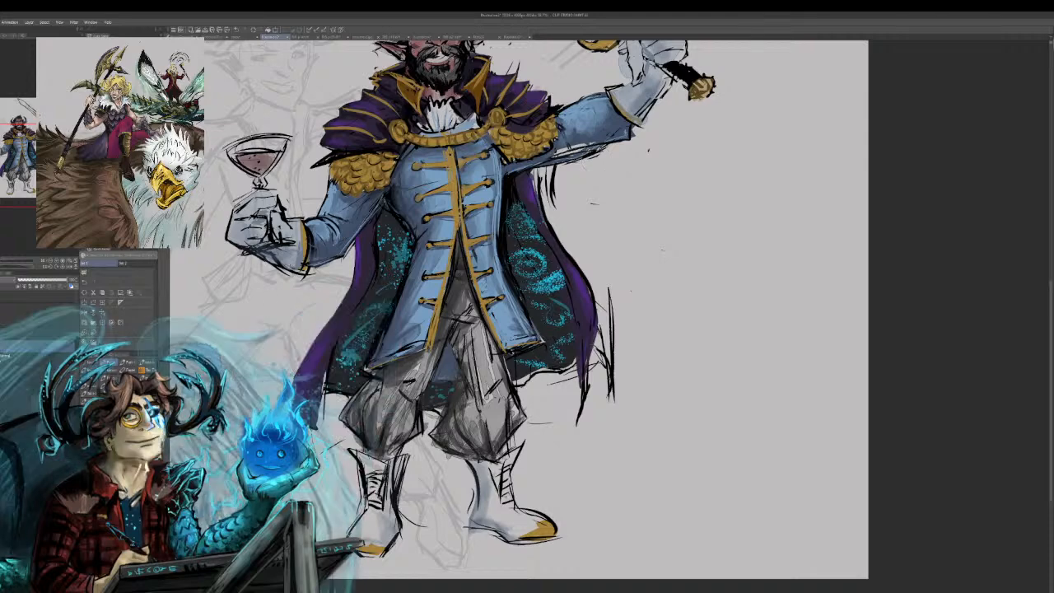
key(ctrl+z)
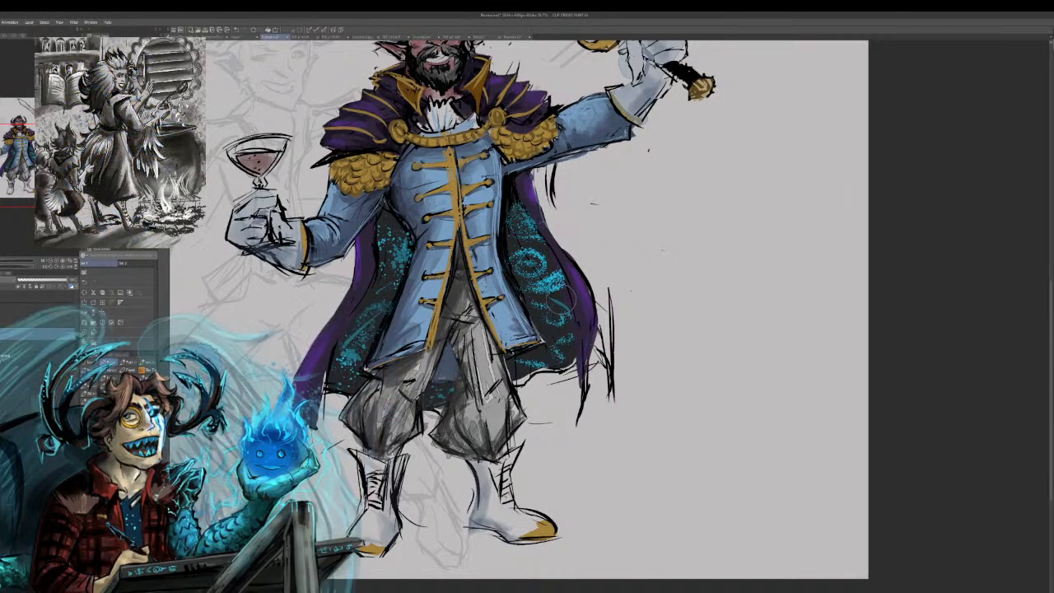
Erase the stray black sketch lines beside the cape's outer edge, below its hem and under the raised arm.
mouse_move(561, 298)
mouse_down()
mouse_move(665, 368)
mouse_move(785, 423)
mouse_up()
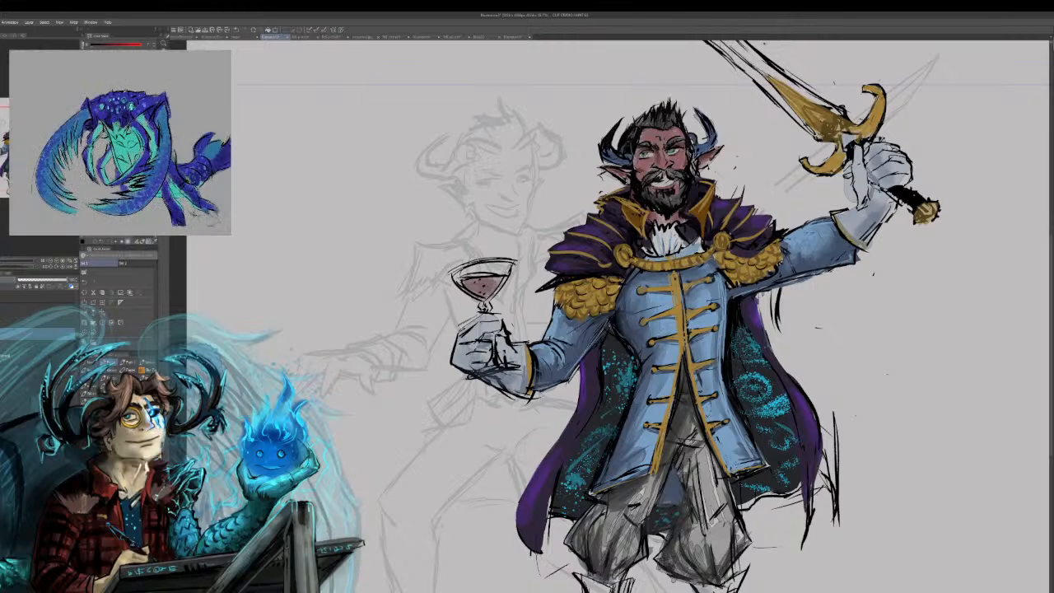
mouse_move(617, 313)
mouse_down()
mouse_move(555, 375)
mouse_move(525, 323)
mouse_move(513, 319)
mouse_move(484, 343)
mouse_up()
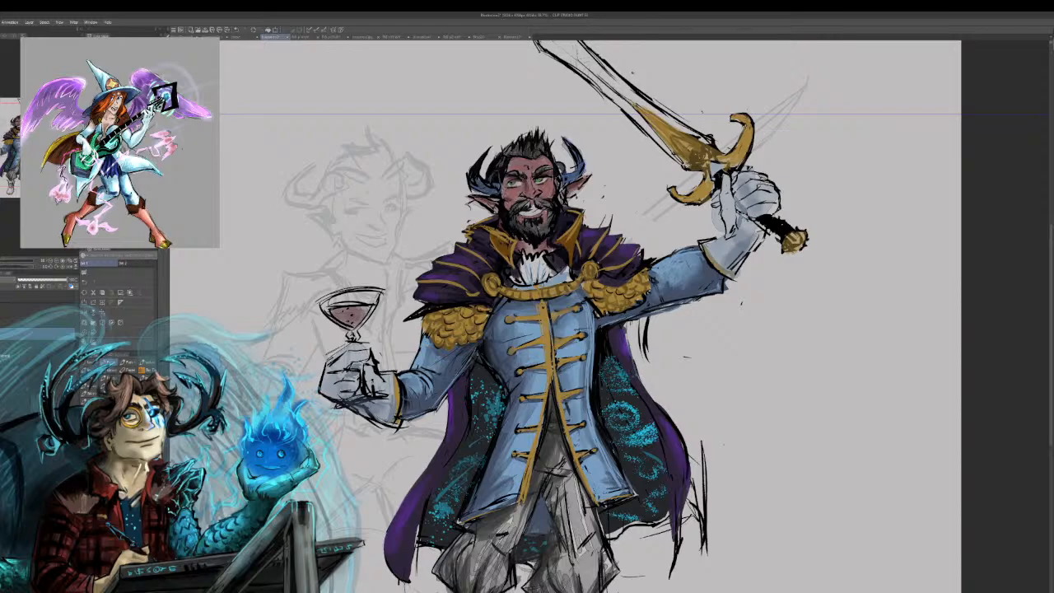
drag(756, 285, 737, 183)
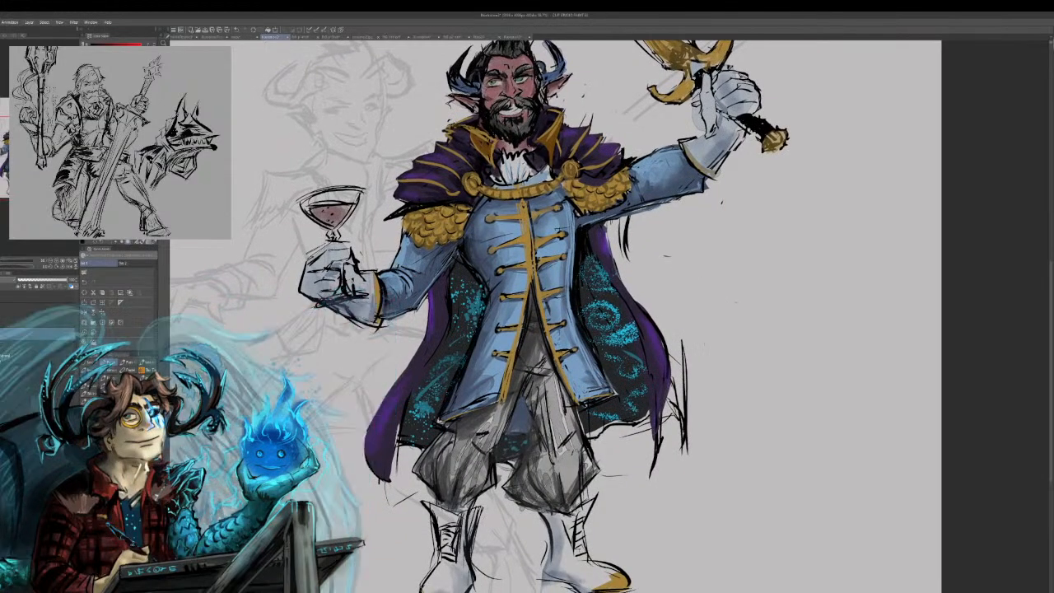
drag(593, 222, 519, 329)
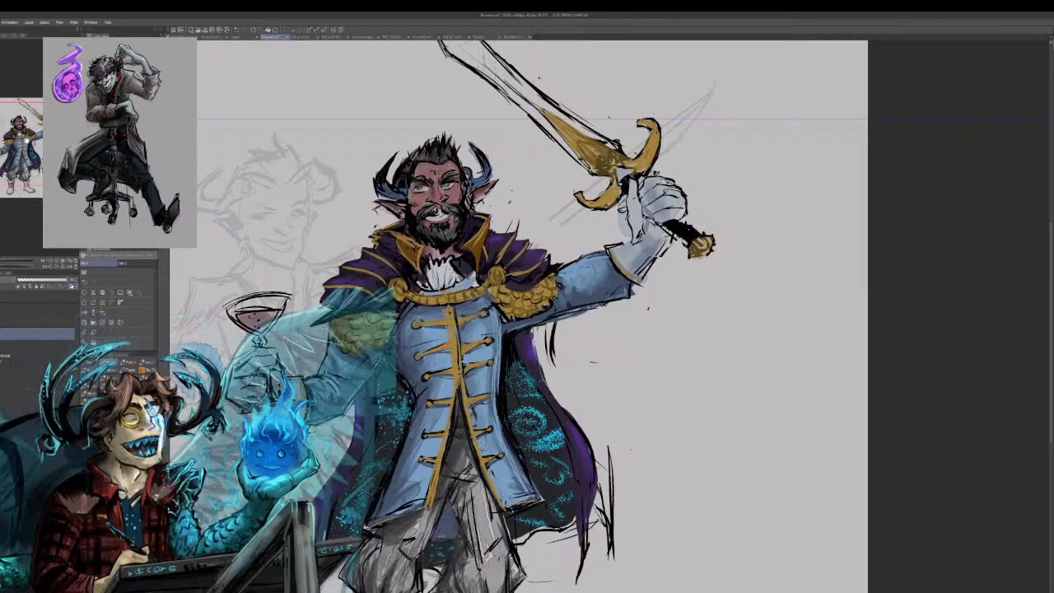
scroll(532, 316, down, 3)
drag(527, 321, 480, 324)
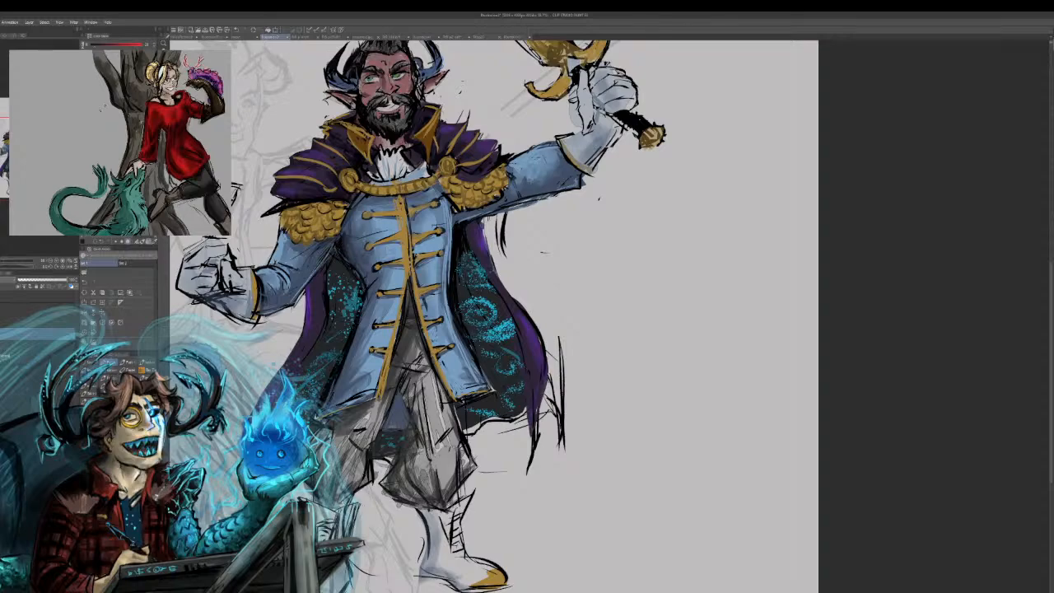
drag(527, 248, 476, 328)
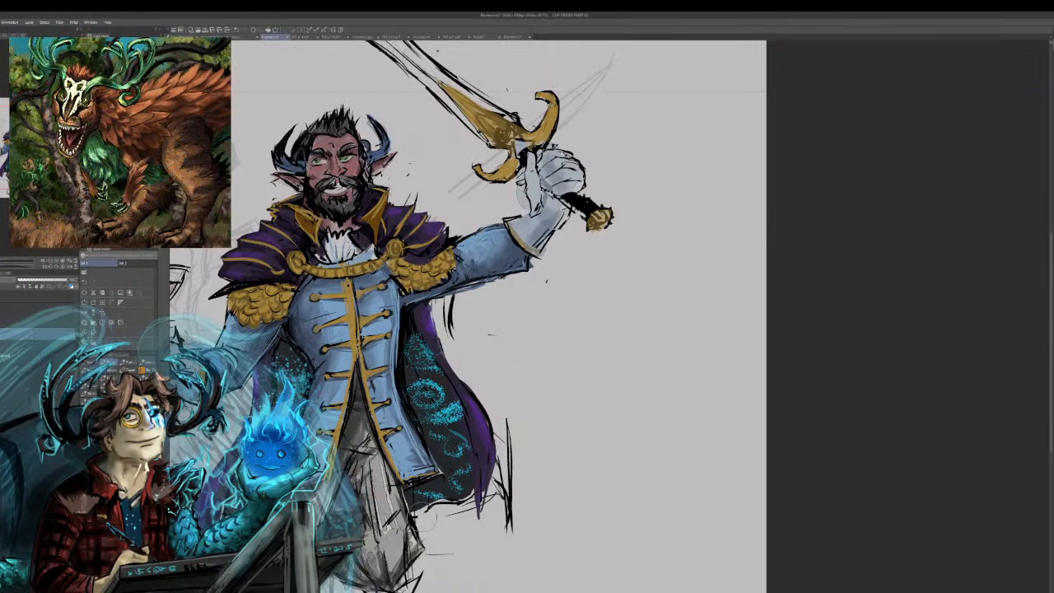
drag(423, 519, 470, 504)
click(29, 357)
drag(511, 527, 511, 438)
drag(458, 517, 503, 478)
drag(448, 338, 450, 295)
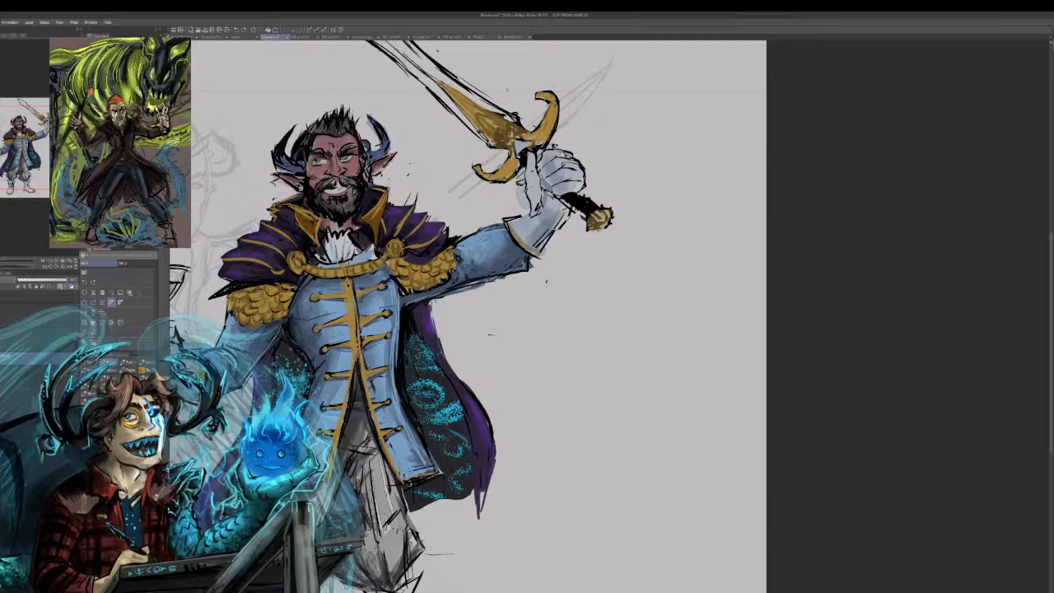
Transform the faint rough sketch of the horned swordsman and move it across to the sword-arm side of the nobleman.
mouse_move(561, 404)
mouse_down()
mouse_move(599, 358)
mouse_move(780, 397)
mouse_move(896, 352)
mouse_move(873, 307)
mouse_up()
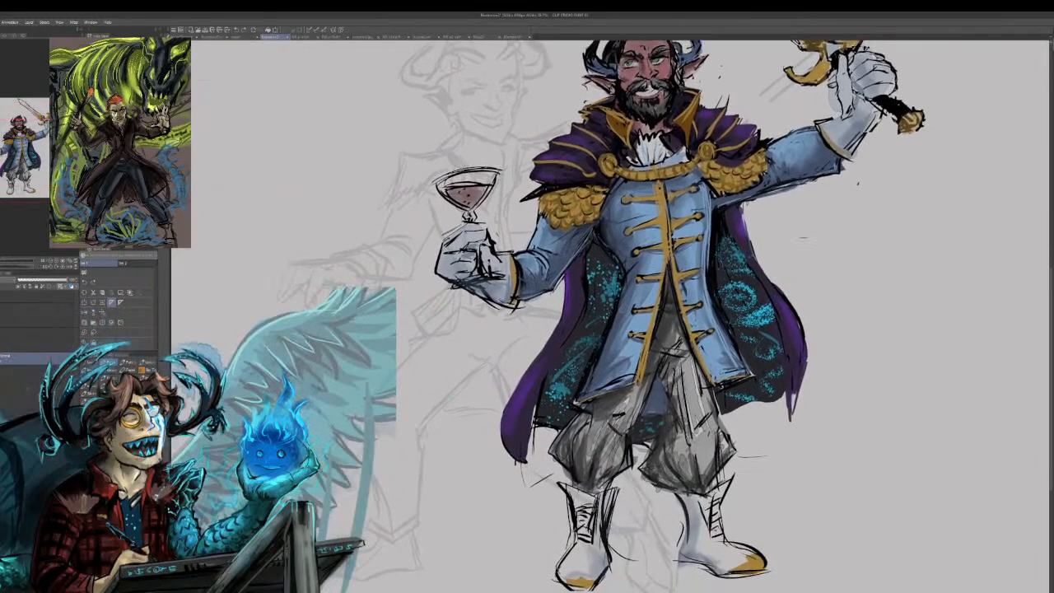
key(ctrl+t)
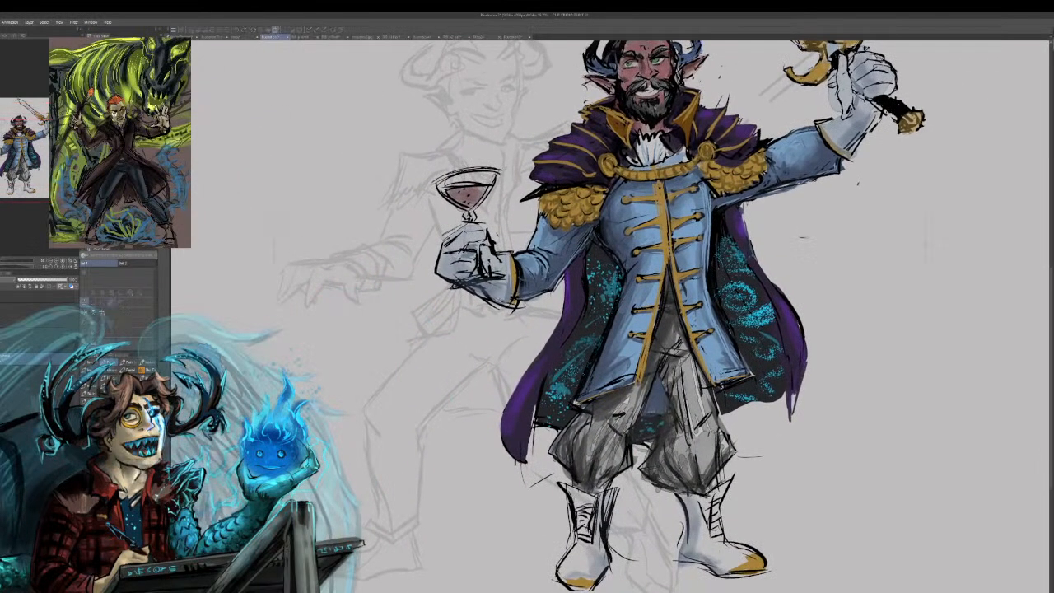
mouse_move(486, 247)
mouse_down()
mouse_move(370, 263)
mouse_move(333, 284)
mouse_up()
mouse_move(588, 463)
mouse_down()
mouse_move(483, 405)
mouse_move(550, 391)
mouse_up()
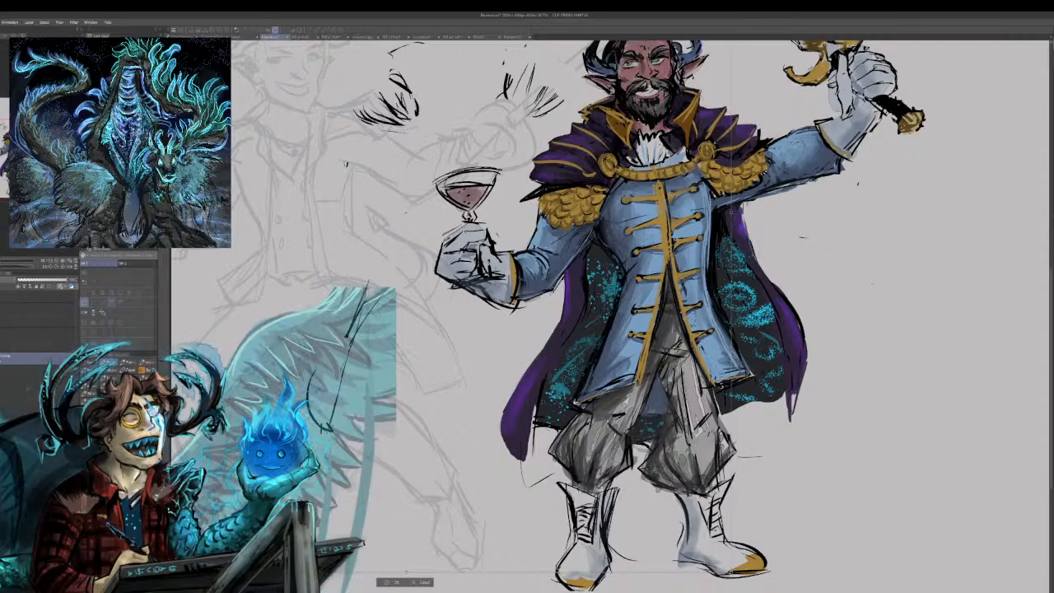
mouse_move(406, 572)
mouse_down()
mouse_move(406, 421)
mouse_move(406, 535)
mouse_up()
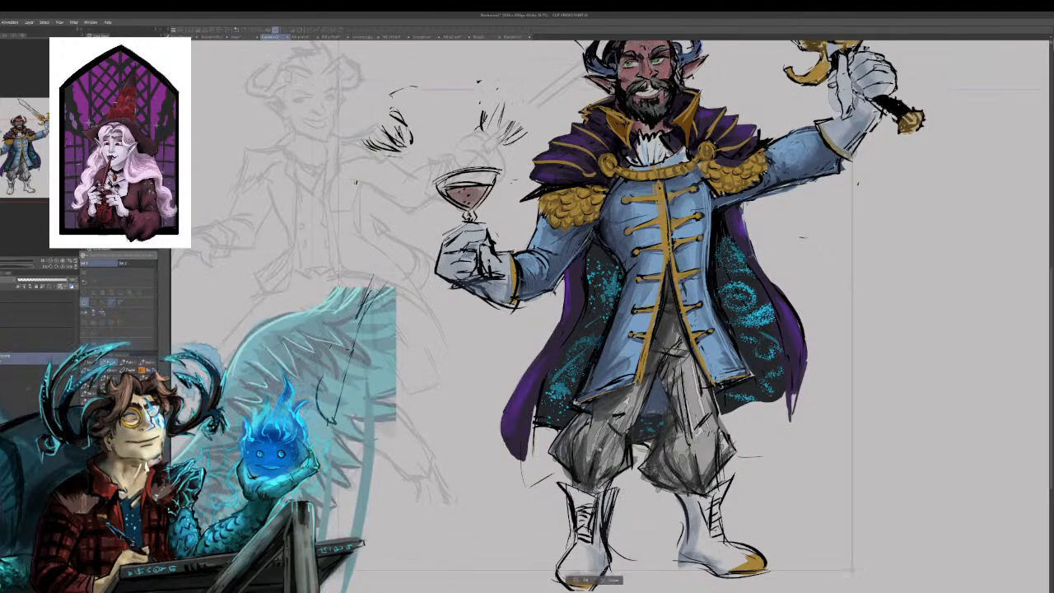
mouse_move(346, 297)
mouse_down()
mouse_move(898, 371)
mouse_move(984, 365)
mouse_move(1039, 394)
mouse_up()
mouse_move(846, 429)
mouse_down()
mouse_move(933, 431)
mouse_move(917, 408)
mouse_up()
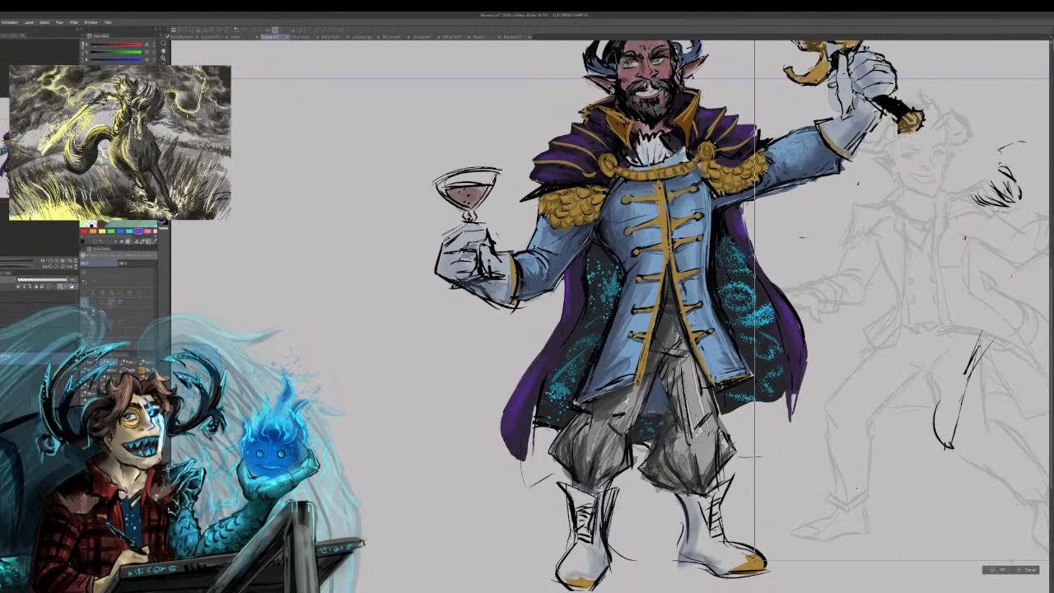
click(990, 570)
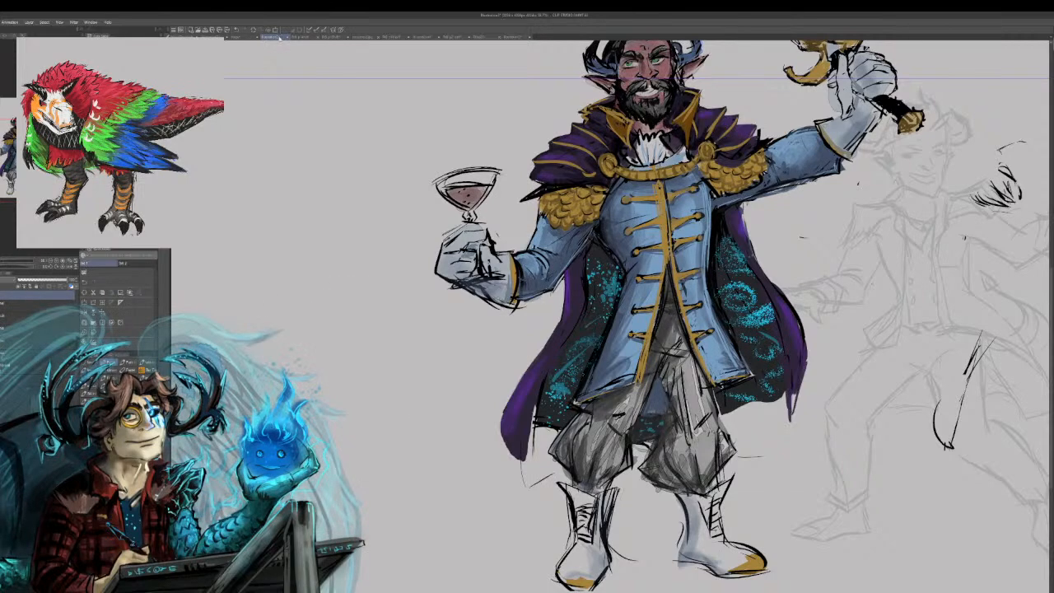
Move the colored nobleman artwork away from the rough swordsman sketch to open a gap between the two figures.
click(276, 31)
drag(667, 325, 422, 343)
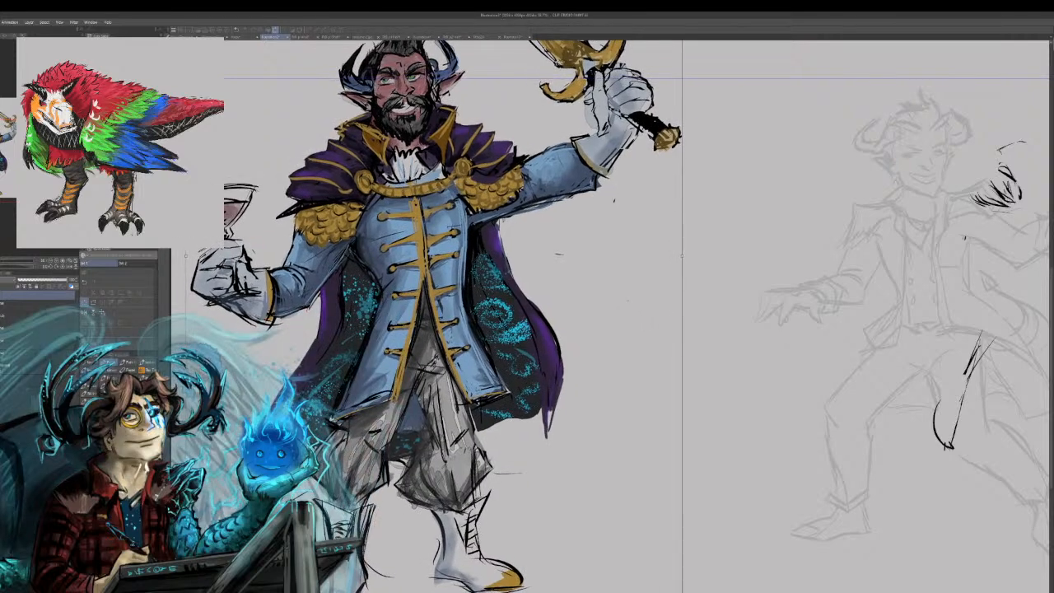
drag(454, 440, 470, 424)
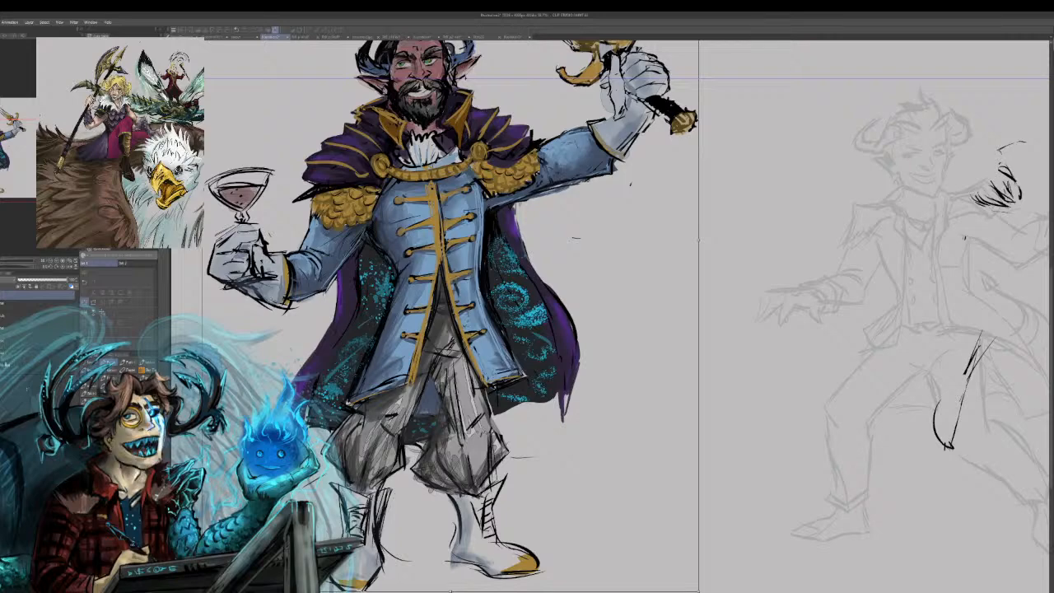
key(Return)
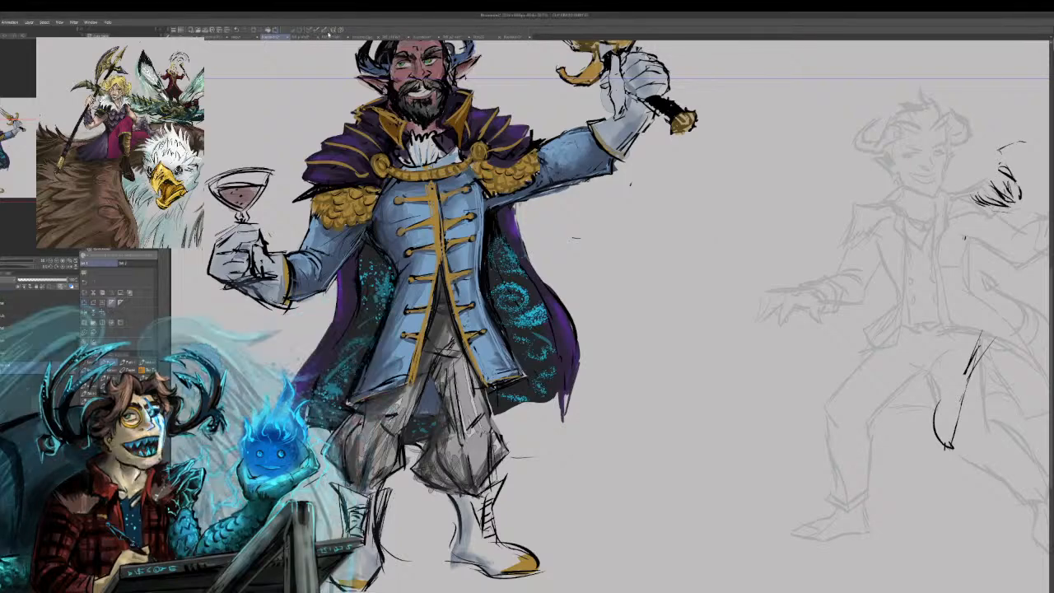
Scale the rough swordsman sketch down slightly and place it close beside the nobleman with its whole sword on the canvas.
click(276, 31)
mouse_move(1033, 296)
mouse_down()
mouse_move(946, 306)
mouse_move(841, 276)
mouse_up()
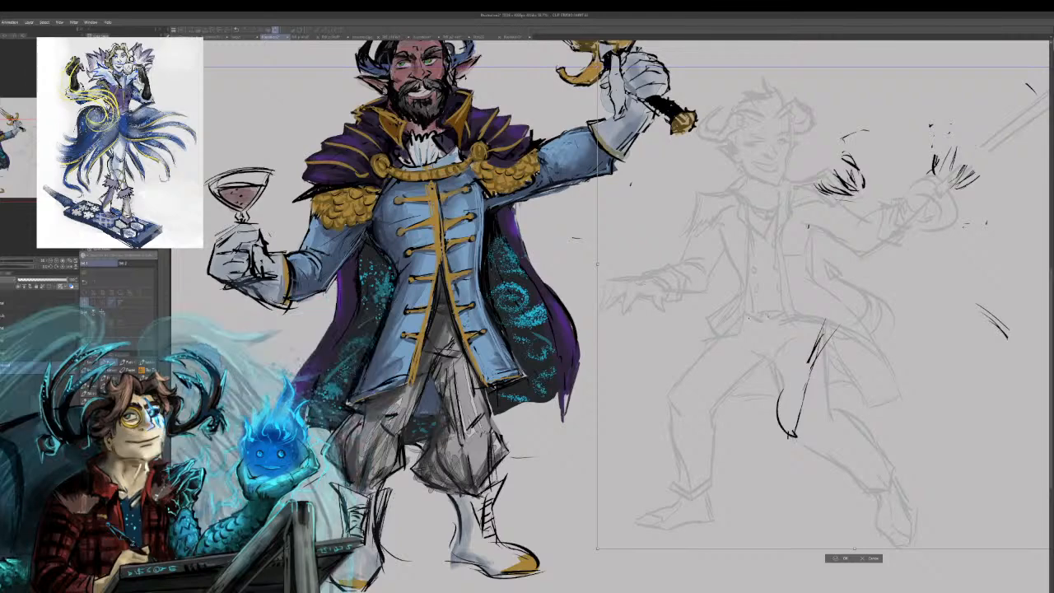
drag(769, 316, 755, 337)
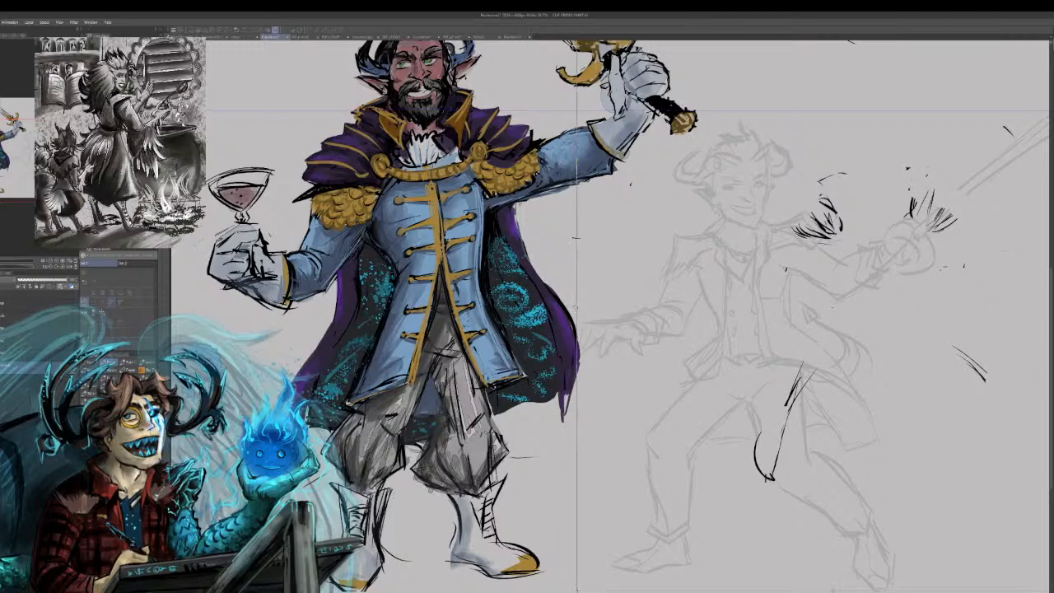
drag(577, 308, 644, 307)
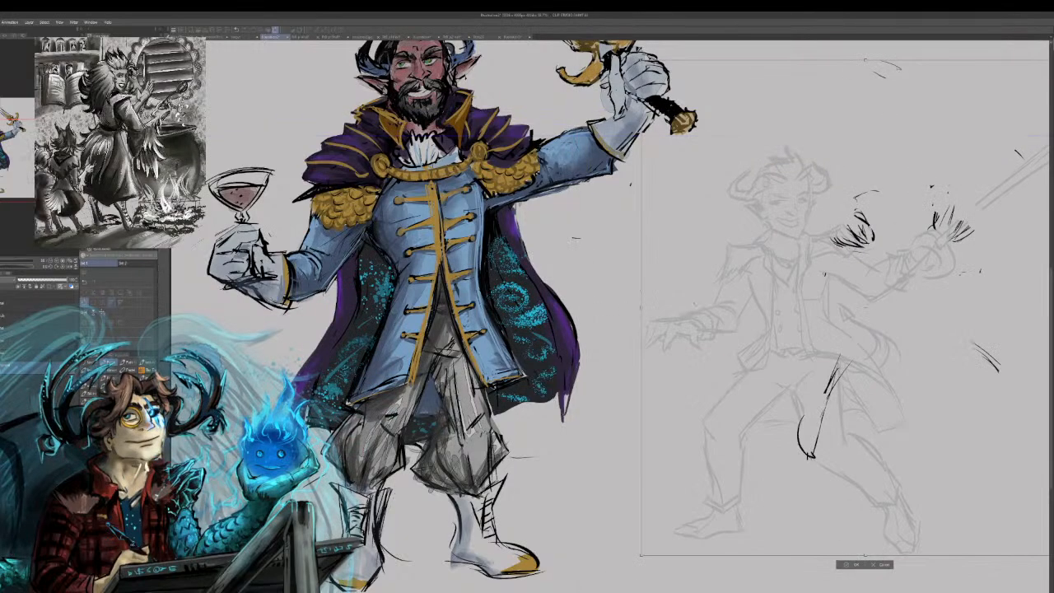
drag(641, 307, 591, 307)
drag(820, 323, 809, 338)
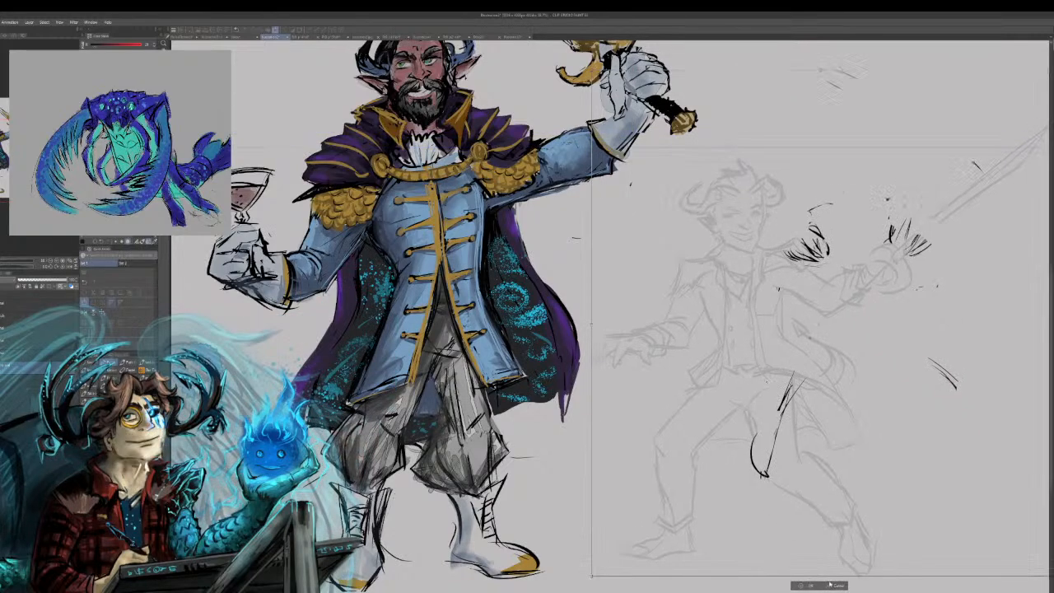
click(805, 587)
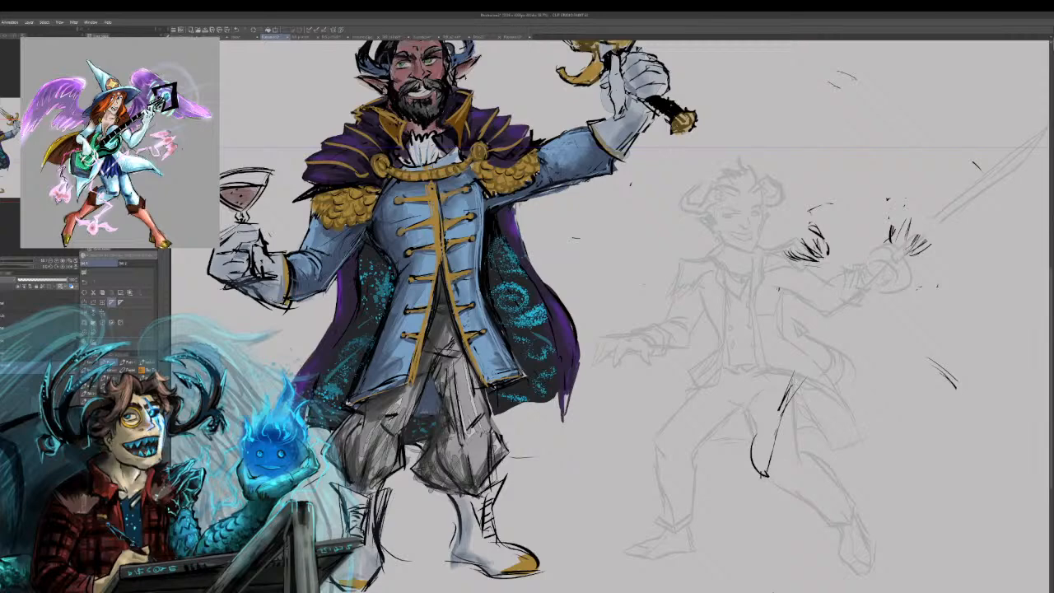
Erase the stray black marks around the rough swordsman's shoulder, sword hand and thigh, and the lower part of the blade.
mouse_move(806, 245)
mouse_down()
mouse_move(811, 234)
mouse_move(826, 247)
mouse_up()
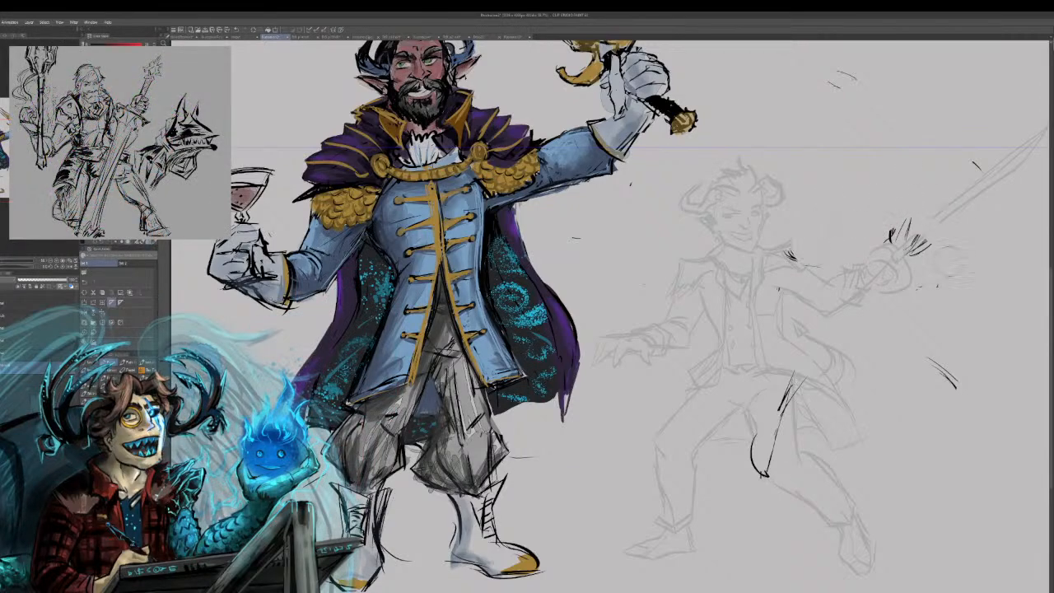
drag(915, 348, 965, 400)
mouse_move(781, 416)
mouse_down()
mouse_move(775, 457)
mouse_move(793, 383)
mouse_up()
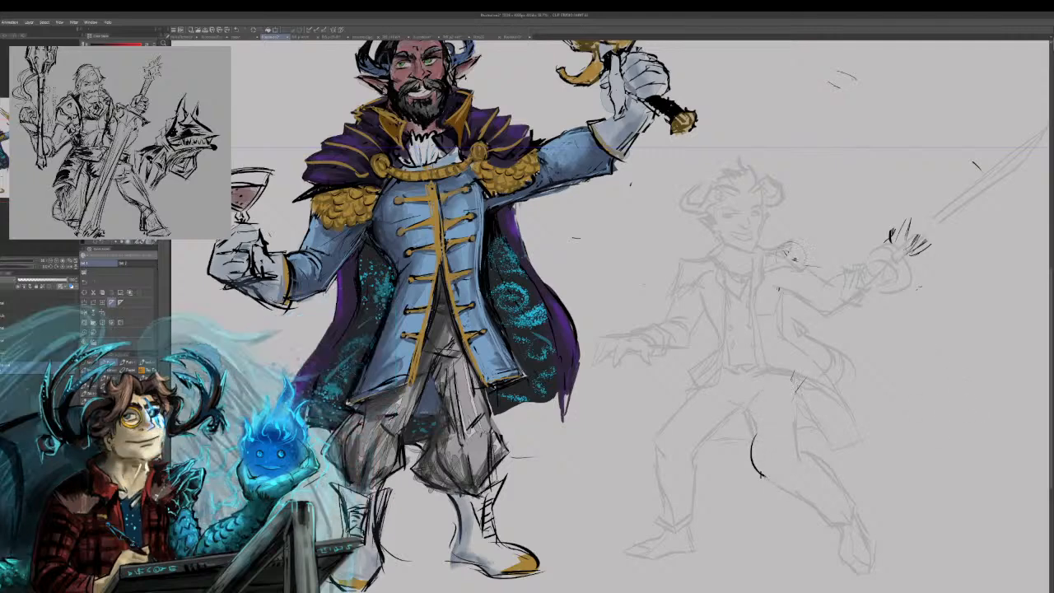
drag(886, 238, 896, 221)
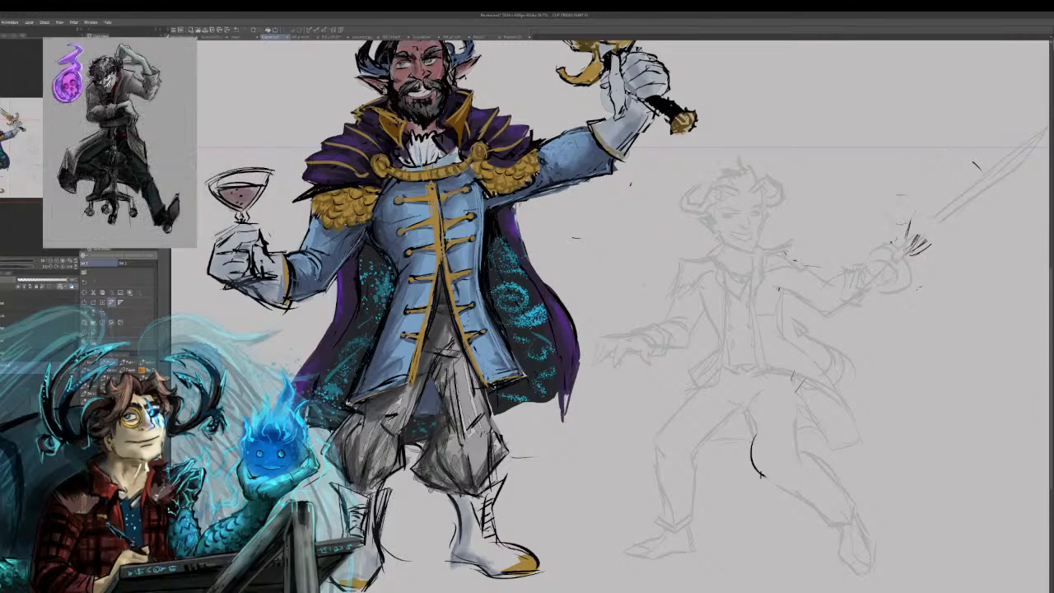
drag(922, 253, 934, 243)
drag(976, 167, 883, 248)
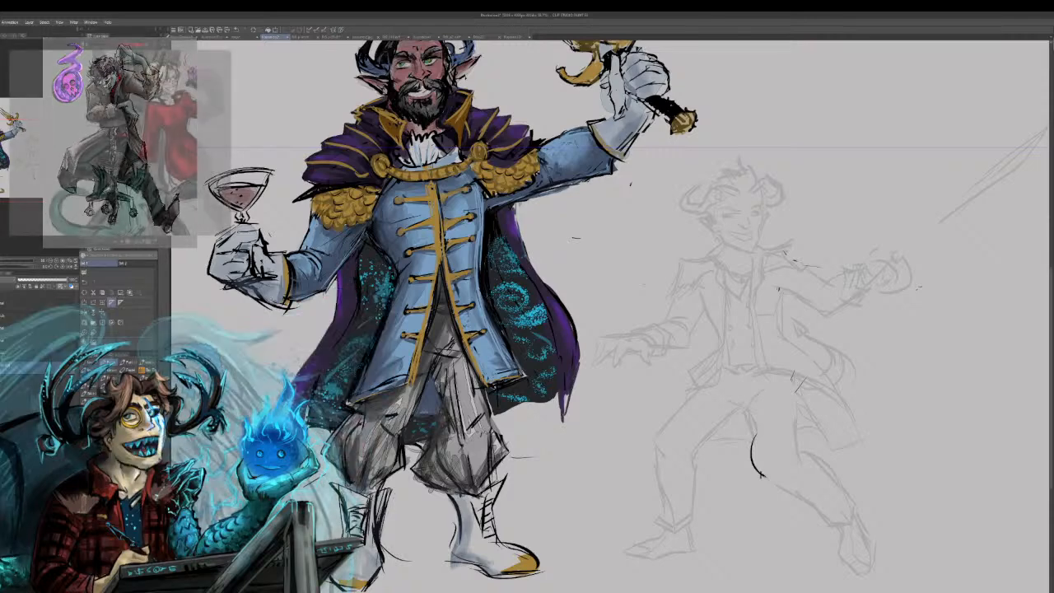
Redraw the swordsman's long thin blade from the raised hand to its tip with dark lines, undoing one misplaced stroke.
drag(903, 263, 1028, 159)
drag(878, 279, 975, 196)
drag(884, 256, 961, 199)
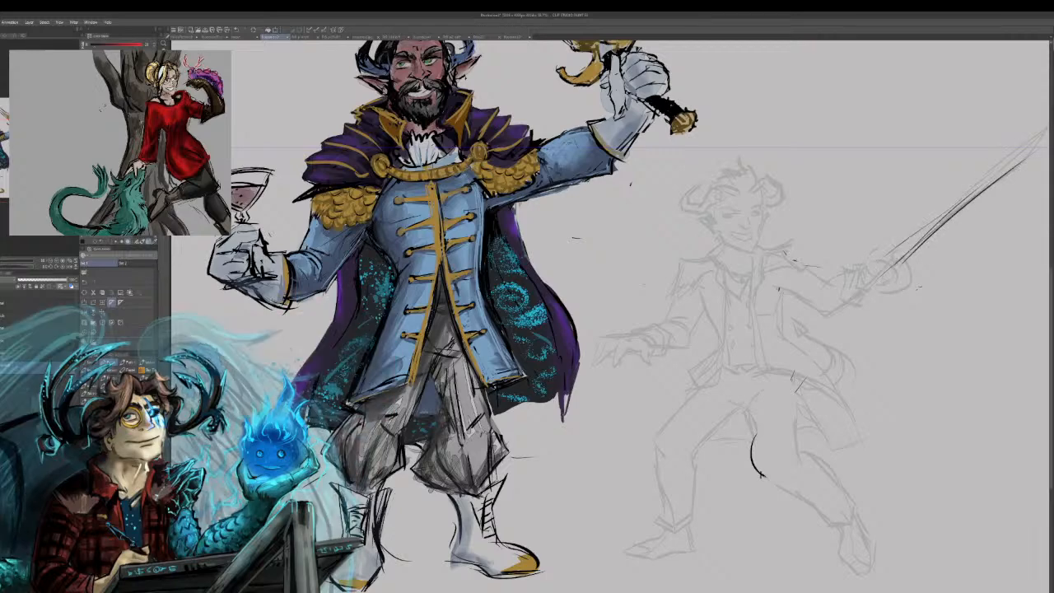
key(ctrl+z)
drag(897, 257, 1006, 170)
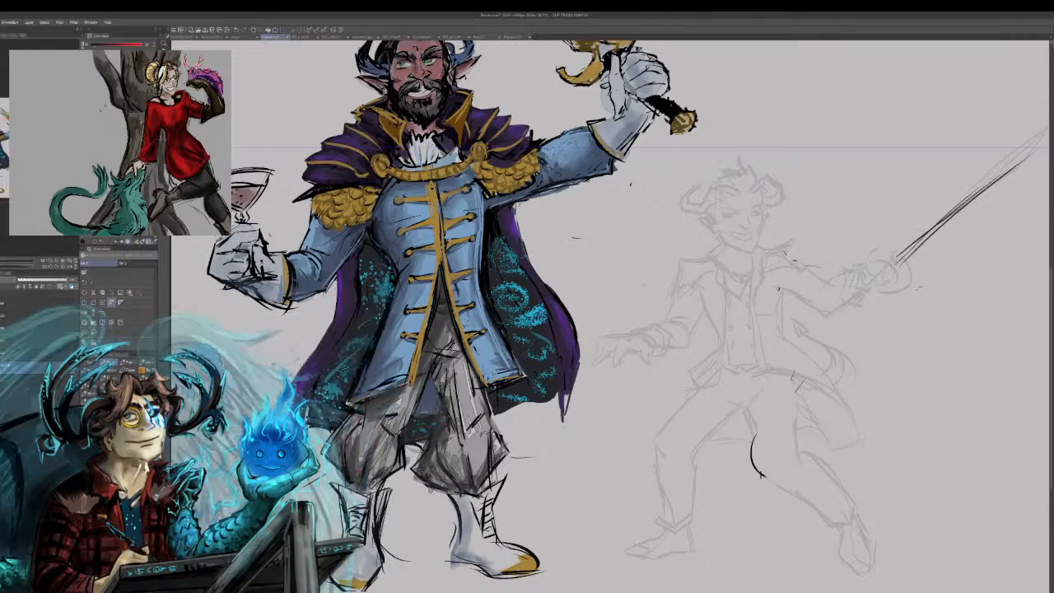
drag(957, 207, 1047, 138)
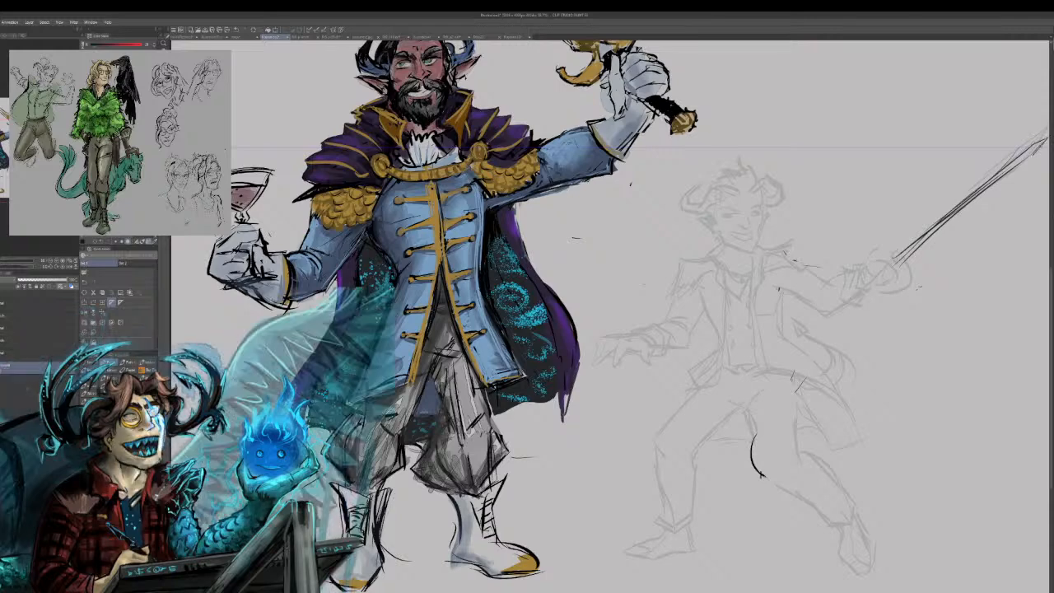
Draw the sword's round guard and the swordsman's gripping hand with dark lines.
mouse_move(871, 254)
mouse_down()
mouse_move(895, 259)
mouse_move(858, 280)
mouse_move(873, 294)
mouse_move(887, 272)
mouse_up()
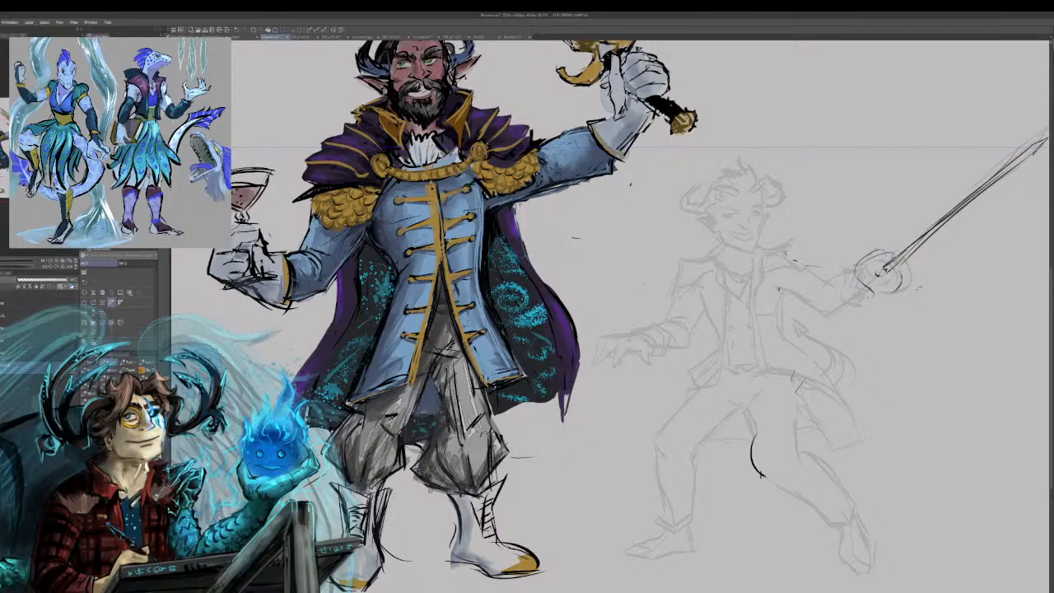
drag(854, 297, 873, 300)
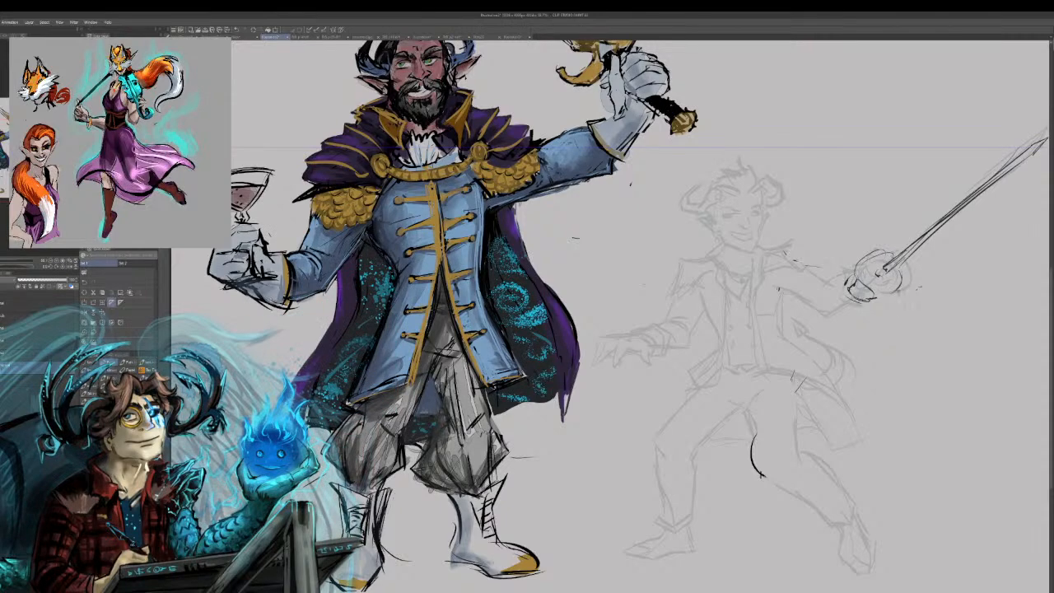
mouse_move(901, 291)
mouse_down()
mouse_move(857, 310)
mouse_move(906, 277)
mouse_move(903, 264)
mouse_up()
Outline the swordsman's coat sleeves, cuffs and shoulders on both arms over the rough sketch.
mouse_move(848, 308)
mouse_down()
mouse_move(809, 317)
mouse_move(769, 296)
mouse_move(841, 275)
mouse_up()
drag(838, 276, 838, 302)
mouse_move(836, 279)
mouse_down()
mouse_move(847, 304)
mouse_move(849, 278)
mouse_up()
mouse_move(657, 330)
mouse_down()
mouse_move(664, 349)
mouse_move(659, 321)
mouse_move(669, 359)
mouse_move(690, 338)
mouse_move(692, 275)
mouse_move(705, 262)
mouse_move(690, 270)
mouse_move(728, 353)
mouse_move(687, 392)
mouse_up()
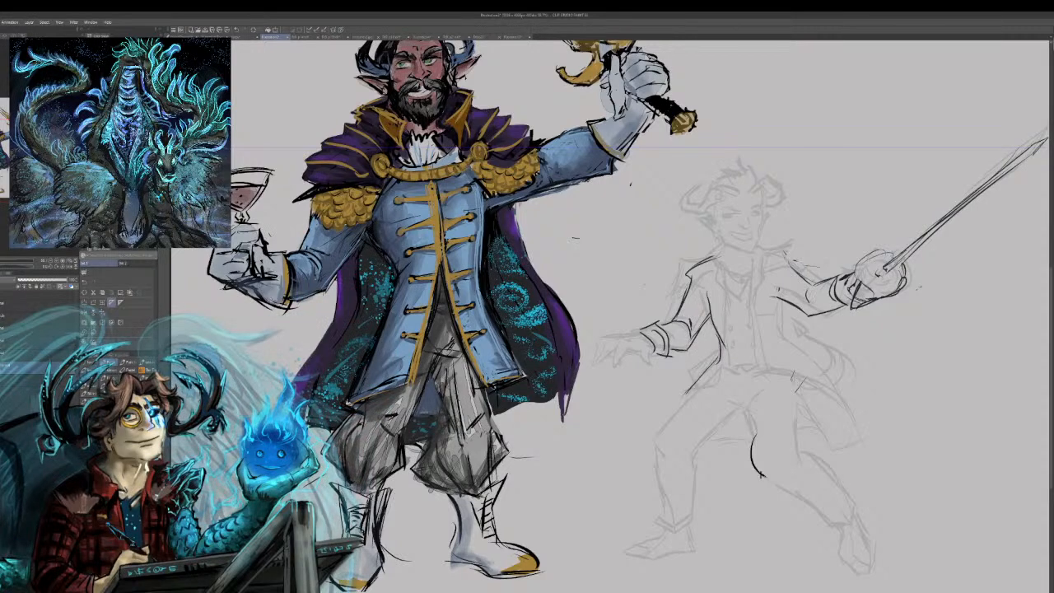
Line the swordsman's smiling face, pointed ear, curled horns, tousled hair and neck over the rough sketch.
drag(814, 290, 809, 305)
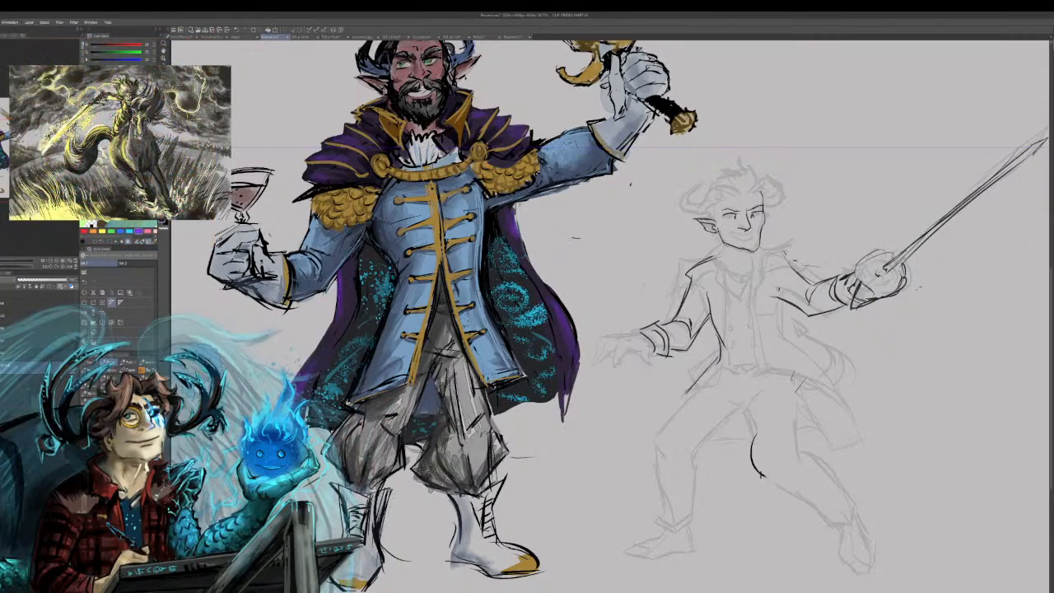
mouse_move(699, 188)
mouse_down()
mouse_move(703, 215)
mouse_move(724, 202)
mouse_move(718, 189)
mouse_move(728, 198)
mouse_move(777, 182)
mouse_move(775, 201)
mouse_move(788, 199)
mouse_move(771, 206)
mouse_up()
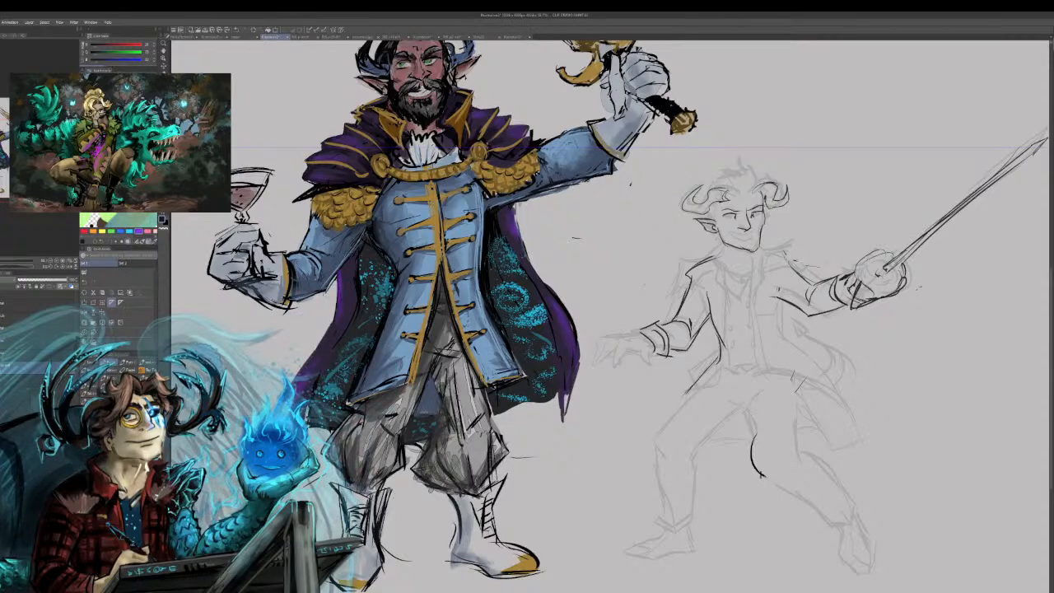
drag(718, 178, 754, 175)
mouse_move(752, 182)
mouse_down()
mouse_move(764, 172)
mouse_move(759, 185)
mouse_move(719, 190)
mouse_move(748, 196)
mouse_up()
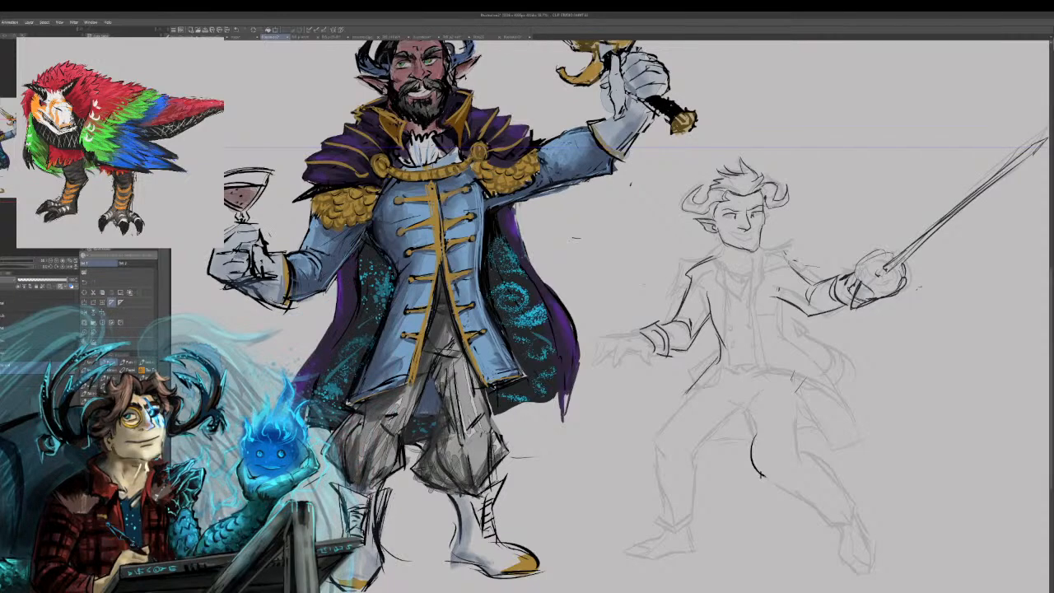
drag(713, 234, 719, 243)
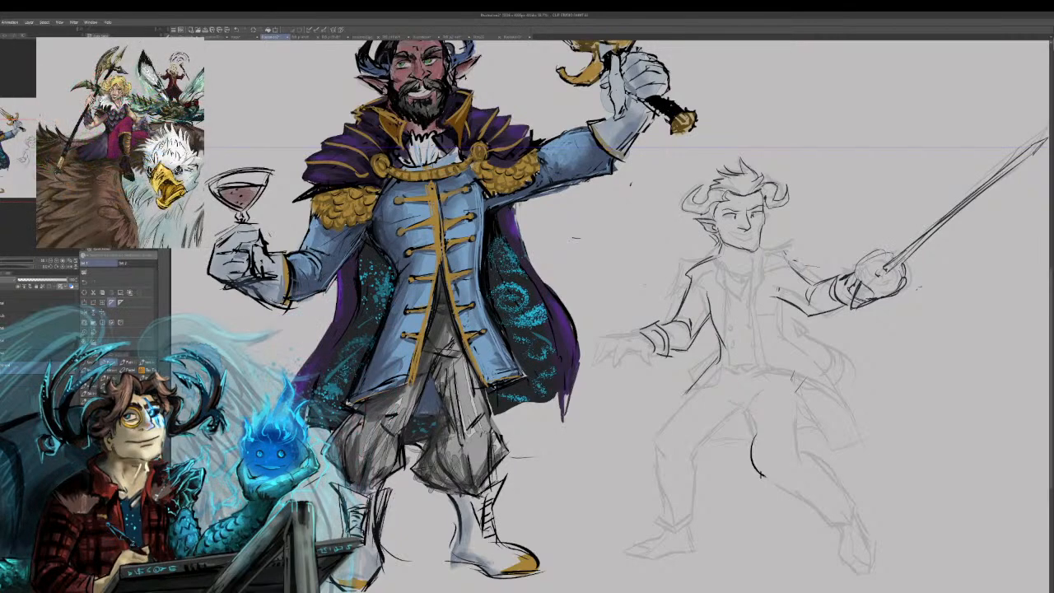
Draw the swordsman's V-shaped shirt neckline, the open coat's front edge and its lower hem lines.
drag(723, 281, 747, 306)
mouse_move(718, 260)
mouse_down()
mouse_move(732, 332)
mouse_move(715, 367)
mouse_up()
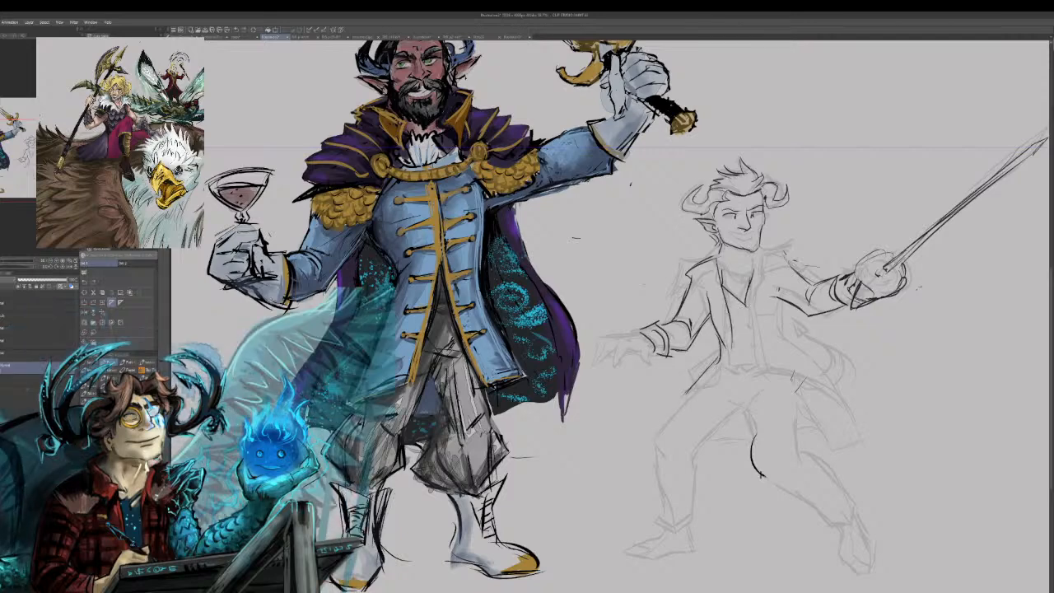
mouse_move(731, 321)
mouse_down()
mouse_move(722, 397)
mouse_move(669, 408)
mouse_move(752, 443)
mouse_move(867, 421)
mouse_up()
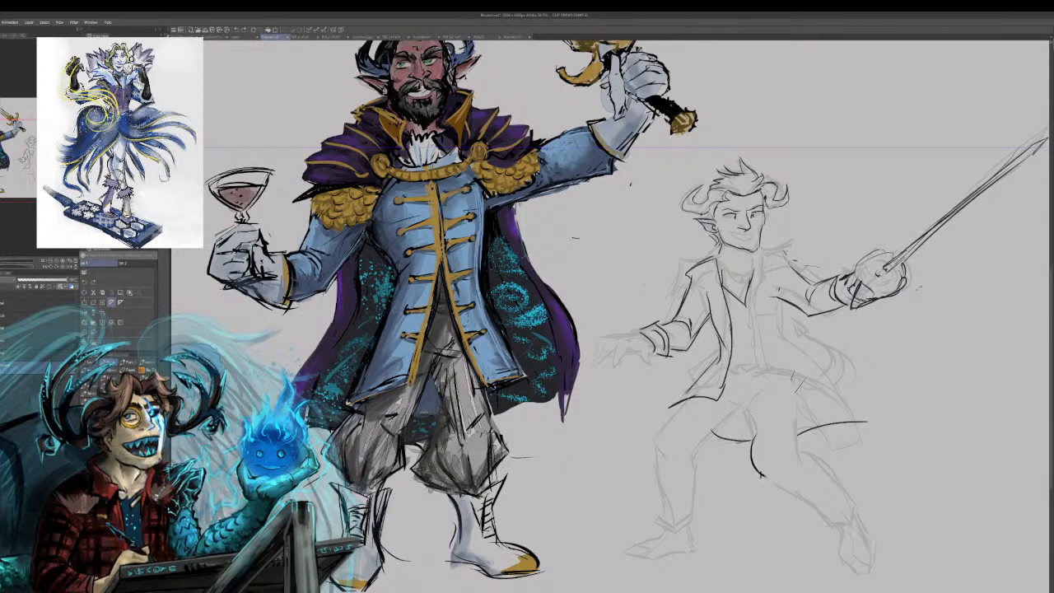
Sketch a thin curling tail with a pointed tip beside the nobleman's leg, below the cape.
mouse_move(501, 415)
mouse_down()
mouse_move(555, 472)
mouse_move(523, 426)
mouse_move(544, 435)
mouse_move(559, 464)
mouse_move(518, 487)
mouse_up()
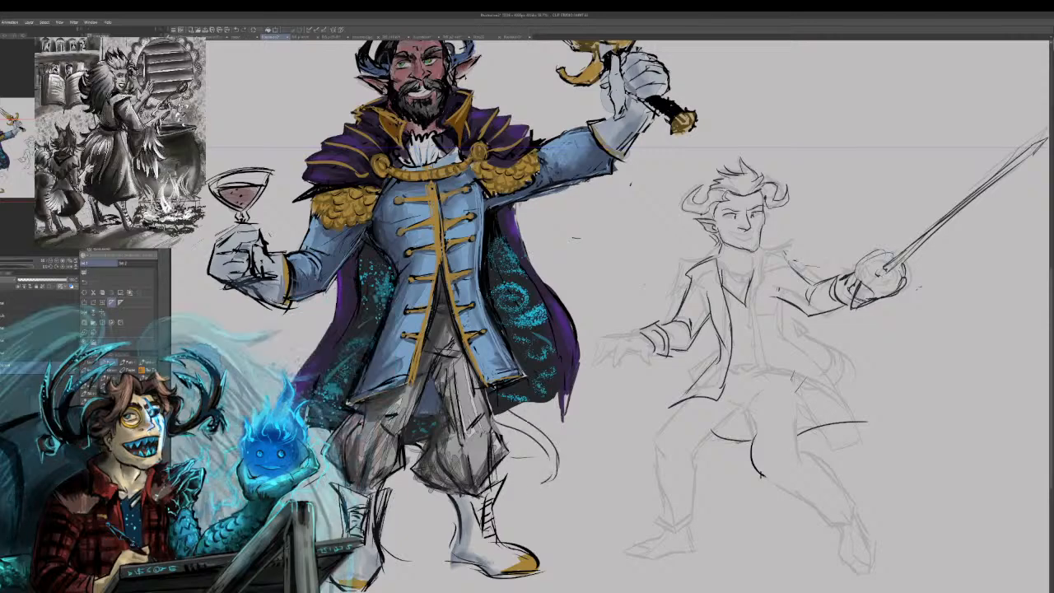
mouse_move(547, 456)
mouse_down()
mouse_move(538, 480)
mouse_move(518, 472)
mouse_up()
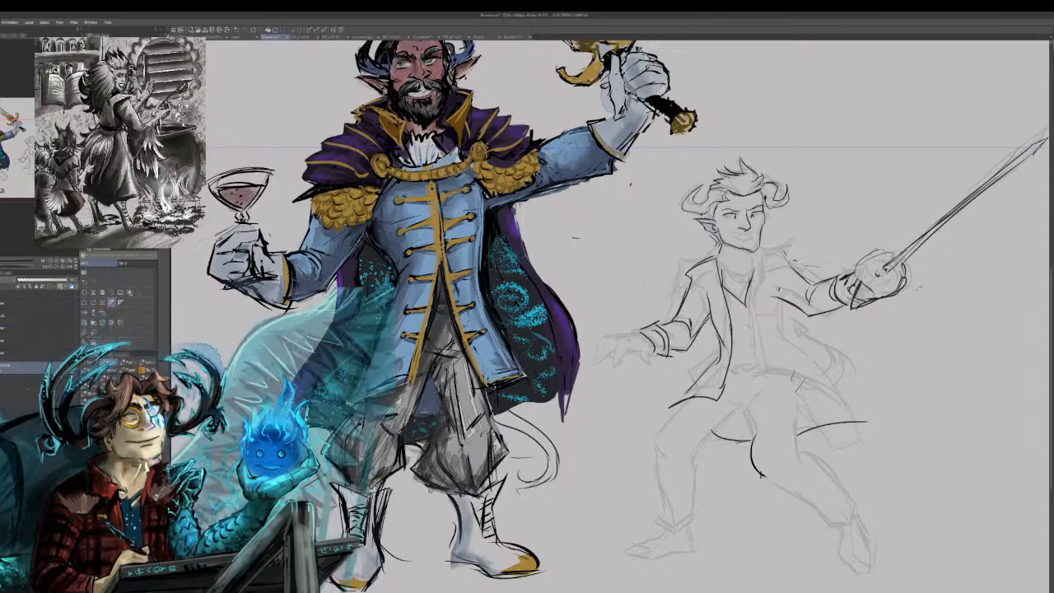
drag(520, 471, 502, 470)
drag(502, 470, 517, 491)
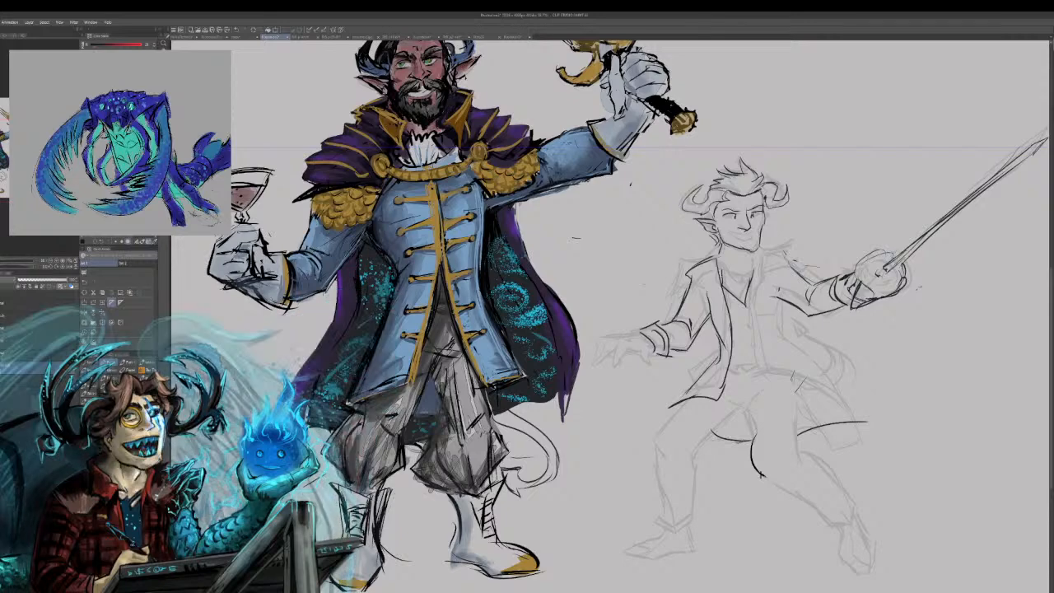
Darken the curved lines behind the swordsman's hip and outline the flared coat skirt down to its hem.
mouse_move(807, 339)
mouse_down()
mouse_move(847, 379)
mouse_move(833, 397)
mouse_move(834, 383)
mouse_move(847, 383)
mouse_up()
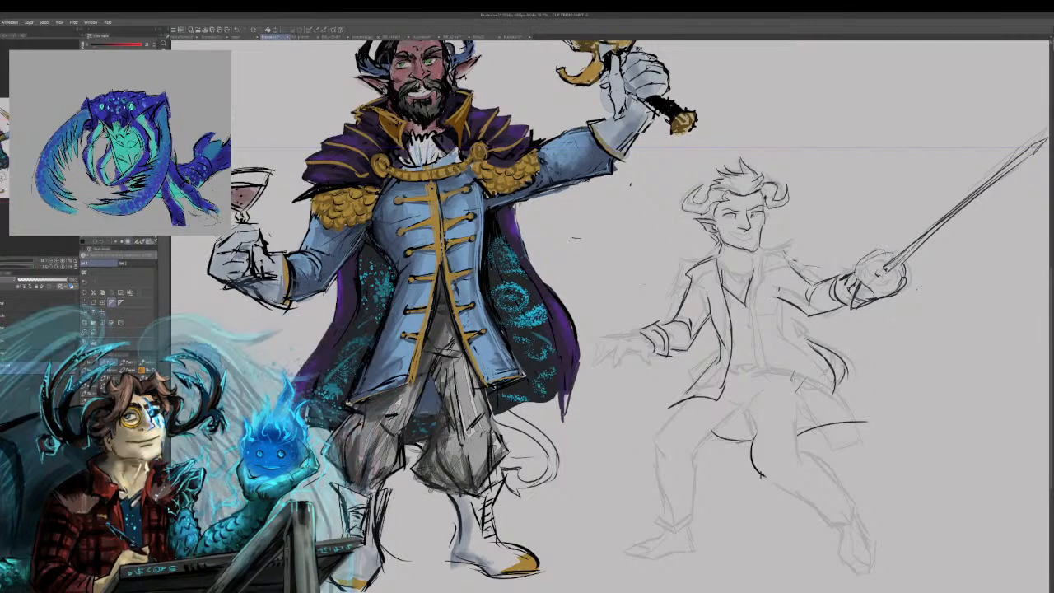
drag(799, 416, 810, 429)
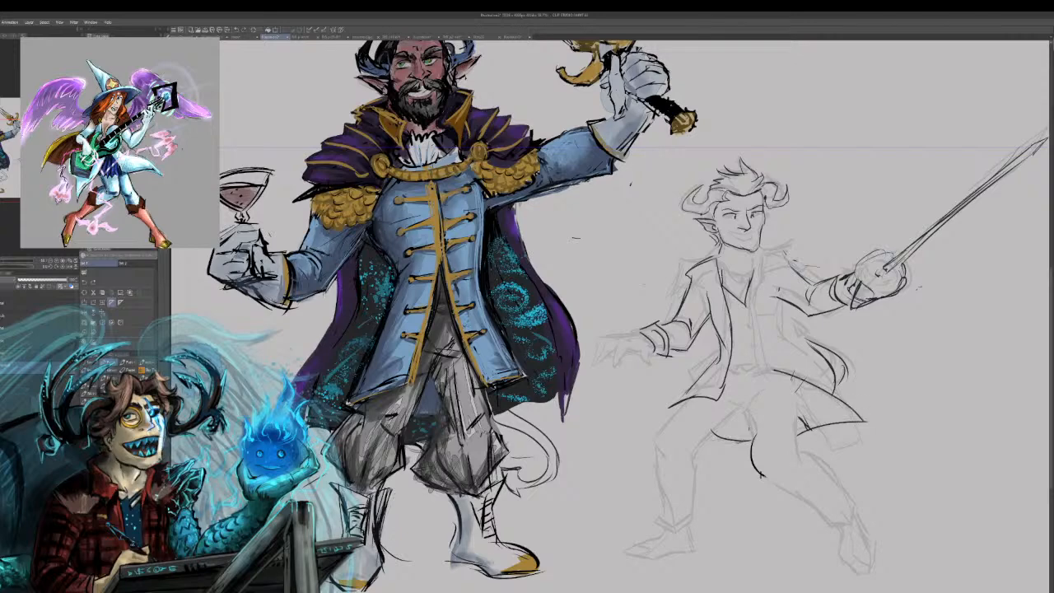
Line the front edge of the swordsman's open coat and the folded collar flaps on both shoulders.
mouse_move(843, 416)
mouse_down()
mouse_move(800, 423)
mouse_move(759, 389)
mouse_up()
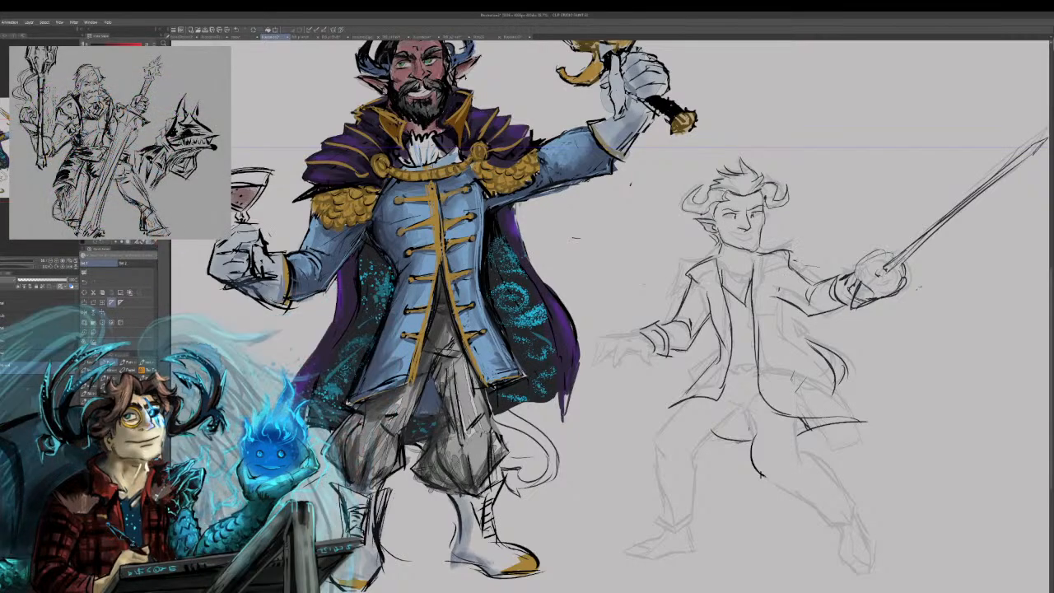
drag(719, 263, 709, 276)
drag(795, 270, 767, 274)
drag(792, 268, 771, 274)
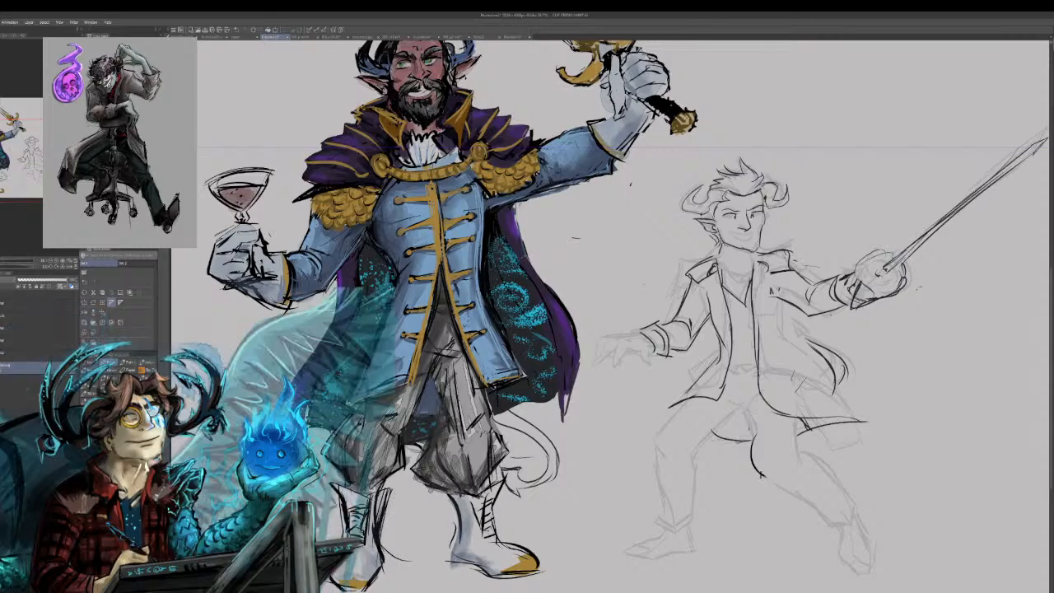
Line the side of the swordsman's coat below the sword arm and finish the curling tail with an arrow-shaped tip.
drag(791, 312, 791, 338)
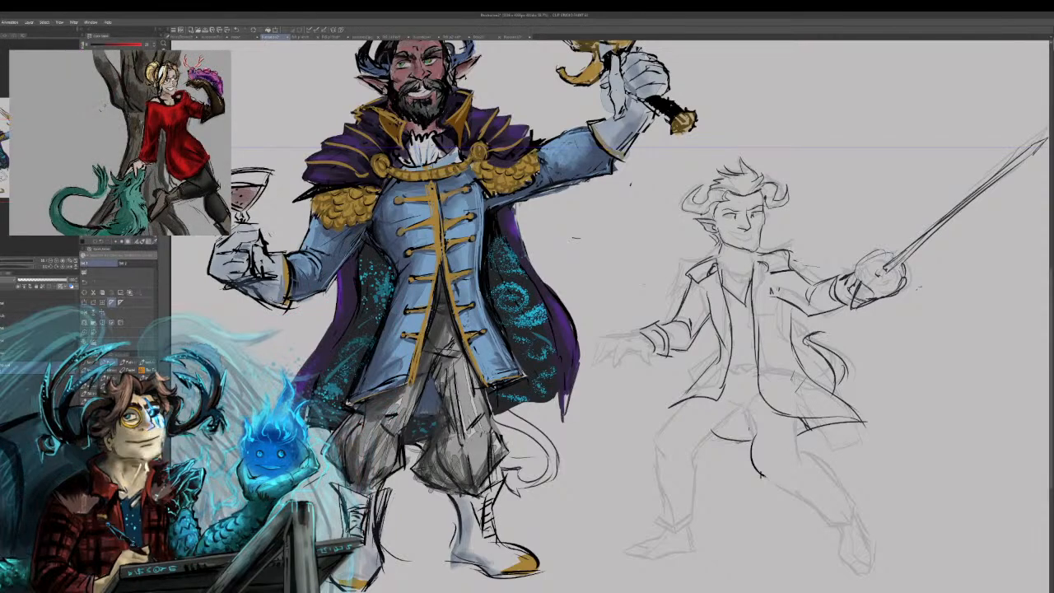
drag(811, 333, 861, 342)
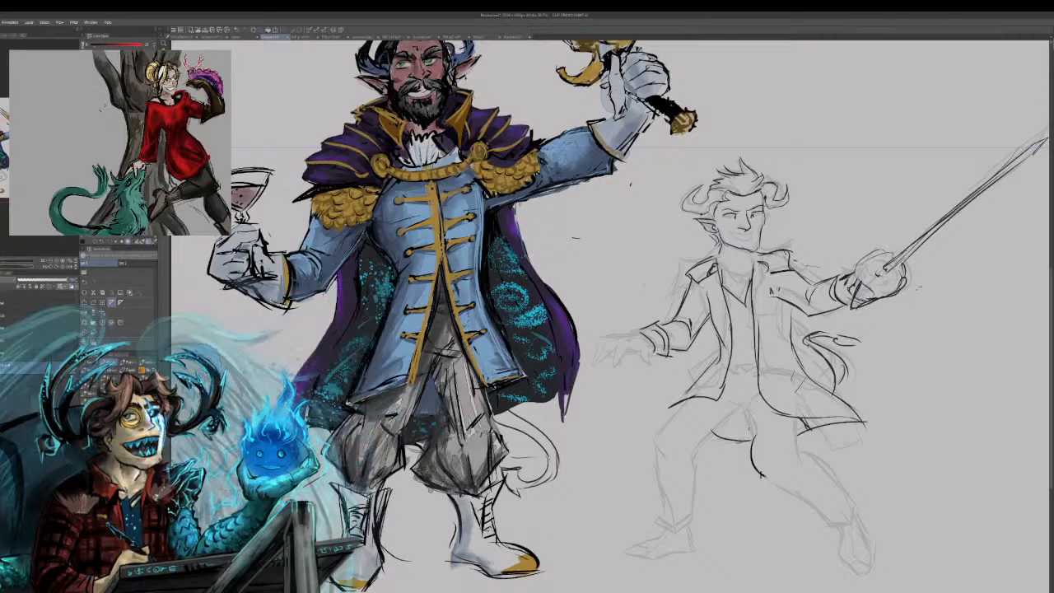
key(ctrl+z)
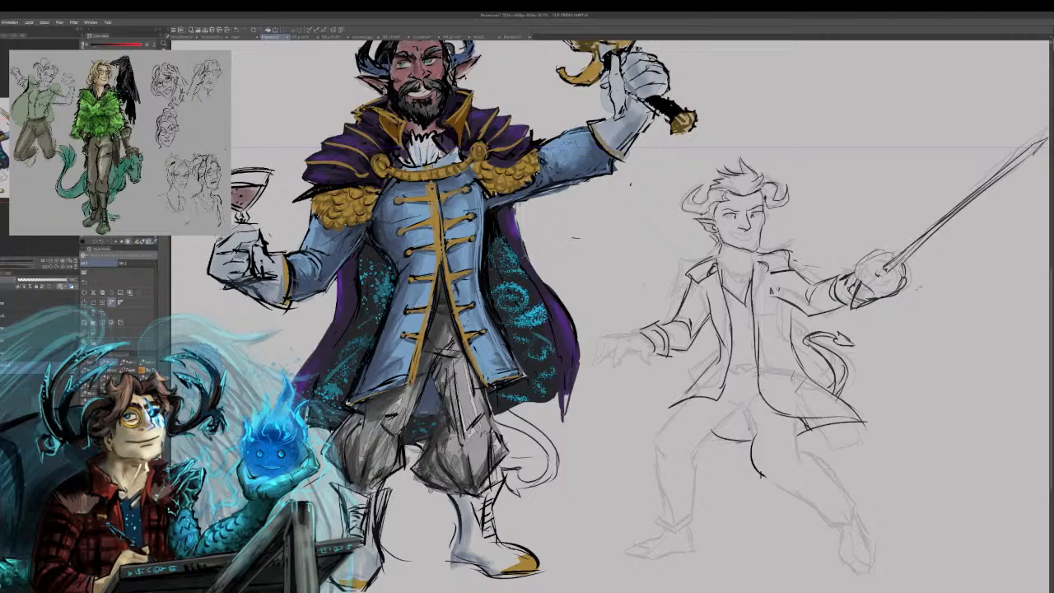
Line both of the swordsman's trouser legs from the coat hem to the cuffs, including the knees and inner thighs.
mouse_move(797, 422)
mouse_down()
mouse_move(791, 460)
mouse_move(855, 518)
mouse_move(809, 539)
mouse_up()
drag(851, 512, 839, 533)
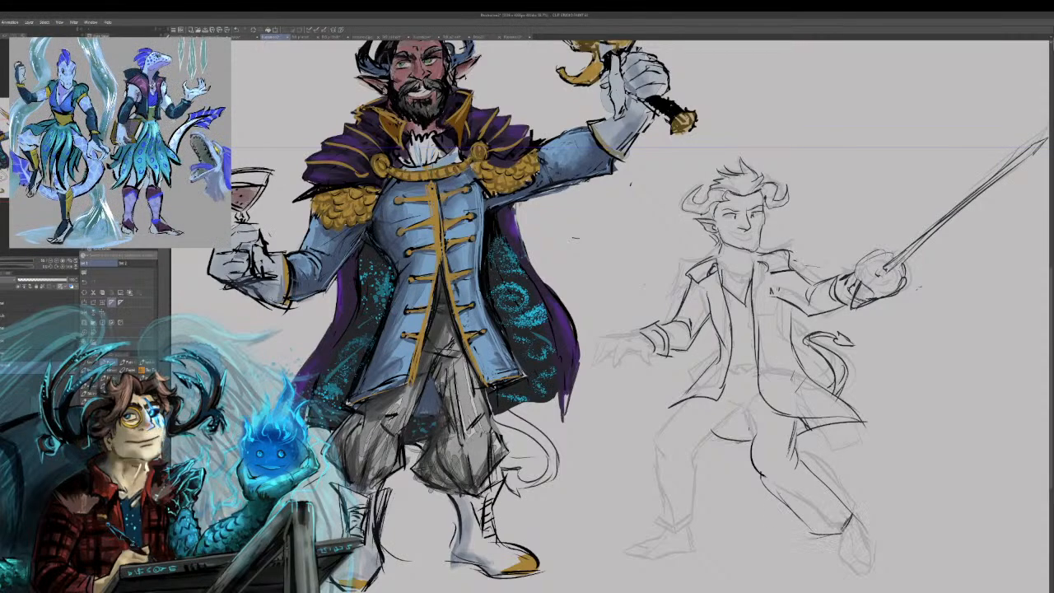
mouse_move(699, 452)
mouse_down()
mouse_move(702, 483)
mouse_move(653, 522)
mouse_move(659, 447)
mouse_up()
mouse_move(659, 494)
mouse_down()
mouse_move(664, 430)
mouse_move(690, 398)
mouse_up()
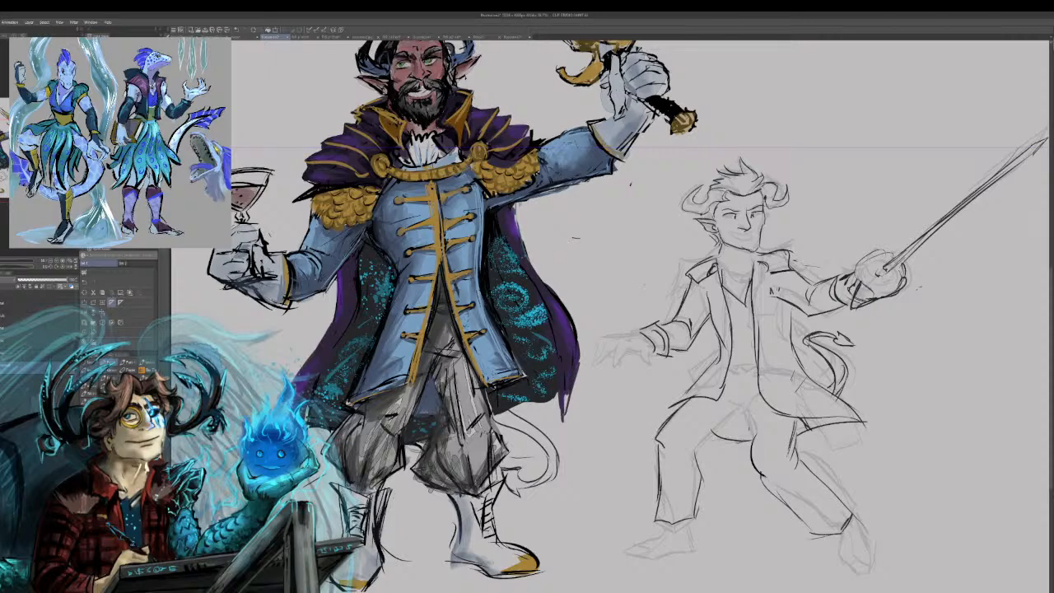
drag(699, 449, 759, 400)
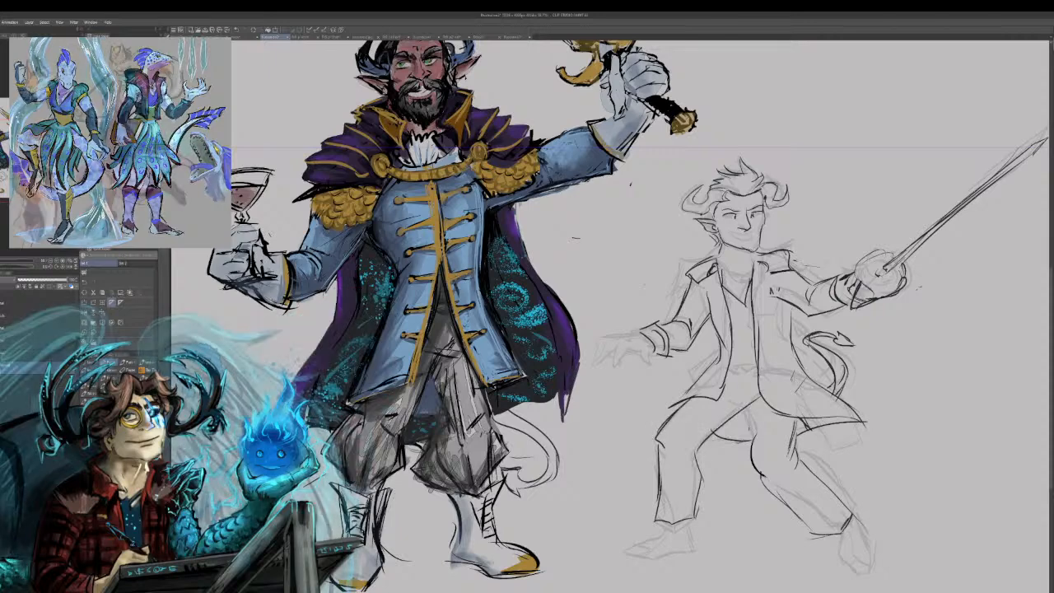
drag(697, 437, 704, 474)
mouse_move(699, 446)
mouse_down()
mouse_move(749, 409)
mouse_move(760, 485)
mouse_up()
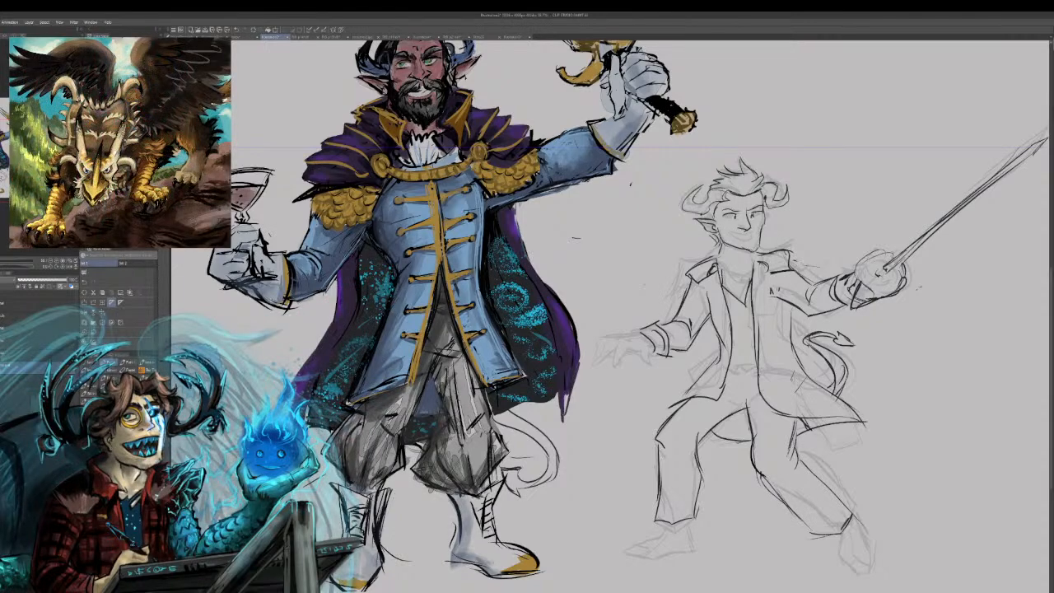
Outline the swordsman's two shoes and draw the fingers and thumb of the lowered open hand.
mouse_move(823, 536)
mouse_down()
mouse_move(819, 572)
mouse_move(832, 576)
mouse_move(853, 569)
mouse_move(854, 540)
mouse_up()
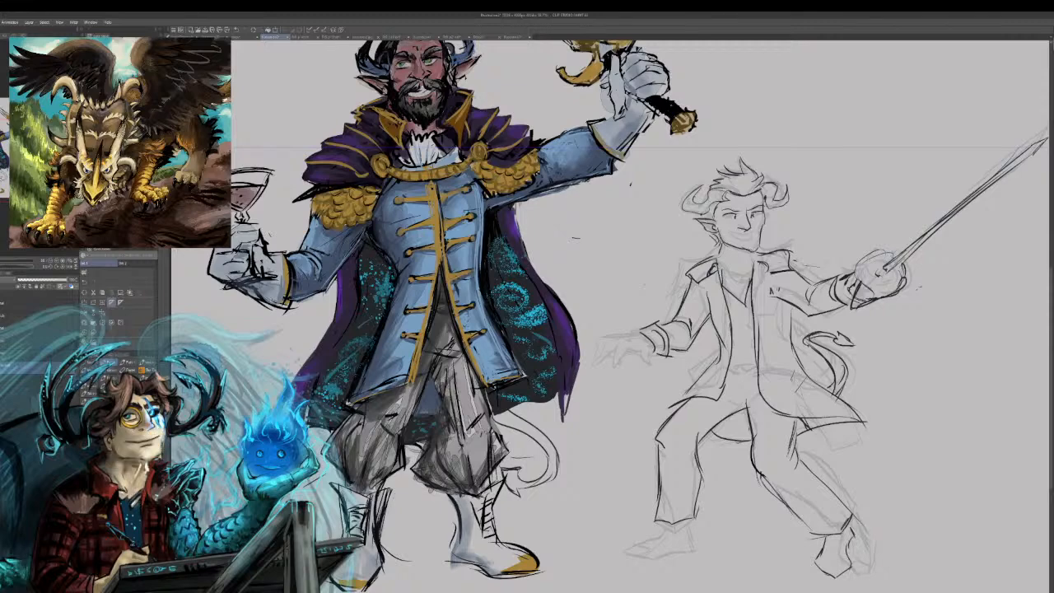
mouse_move(663, 525)
mouse_down()
mouse_move(653, 564)
mouse_move(694, 549)
mouse_up()
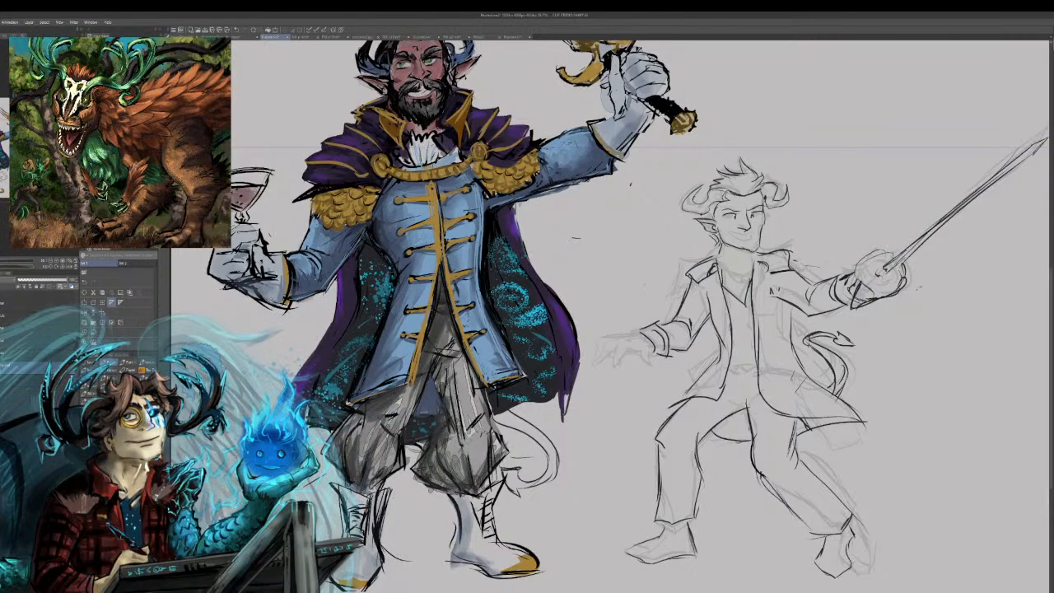
drag(619, 317, 634, 331)
drag(651, 343, 655, 361)
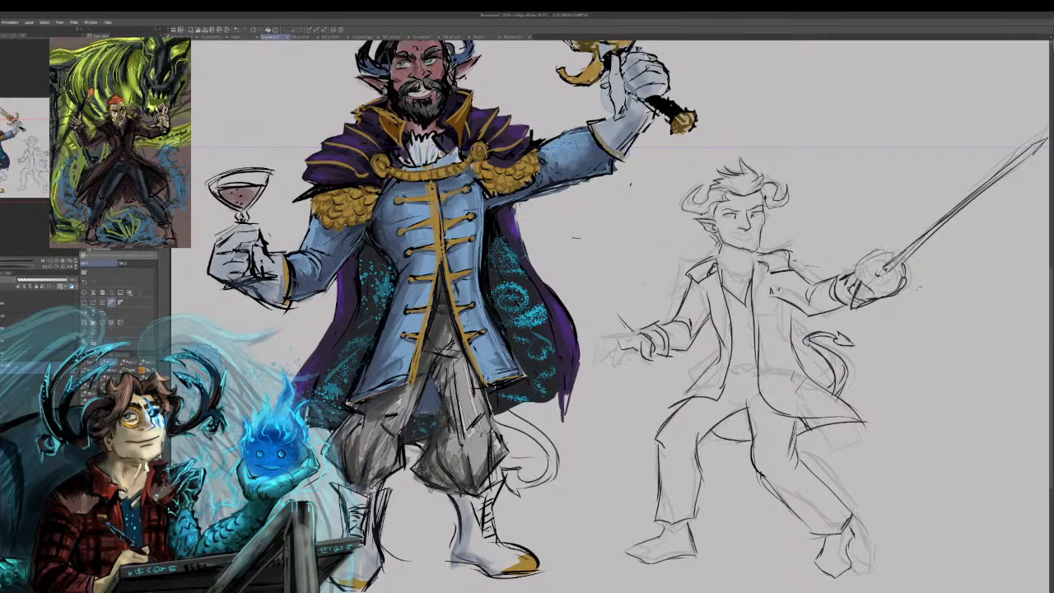
mouse_move(624, 325)
mouse_down()
mouse_move(600, 354)
mouse_move(601, 338)
mouse_up()
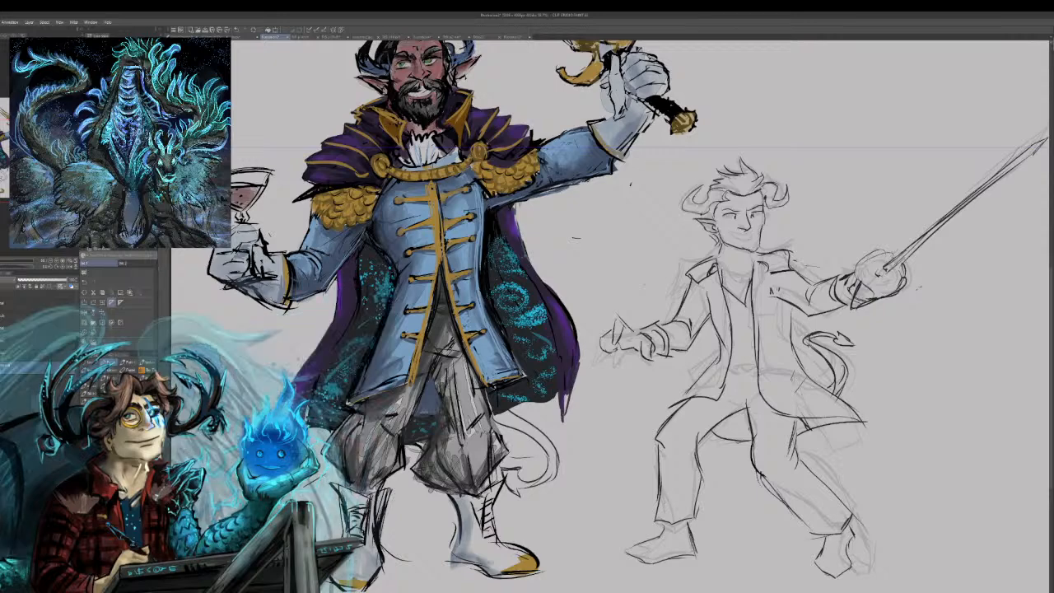
Touch up the swordsman's mouth and redraw the side line of the coat from the armpit to the waist.
drag(731, 234, 756, 237)
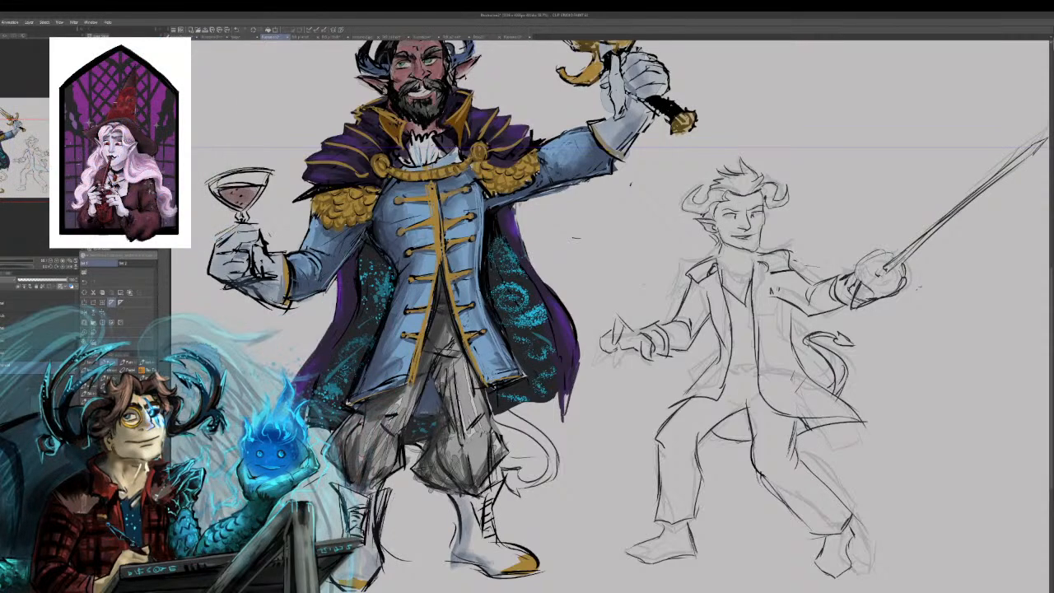
drag(754, 283, 772, 415)
drag(800, 370, 821, 391)
mouse_move(784, 313)
mouse_down()
mouse_move(794, 369)
mouse_move(789, 328)
mouse_up()
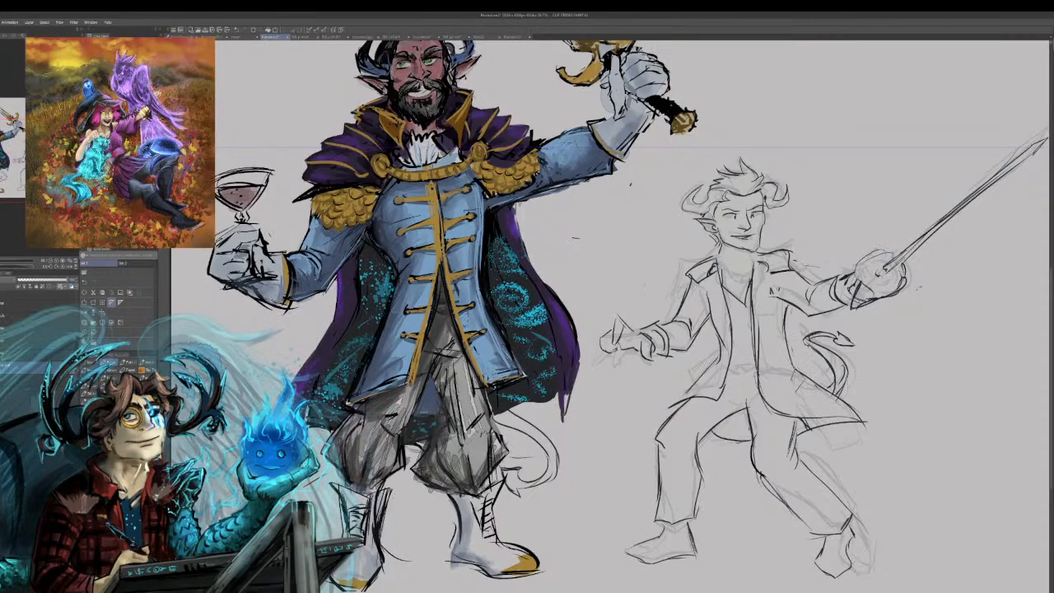
mouse_move(782, 353)
mouse_down()
mouse_move(799, 368)
mouse_move(788, 345)
mouse_up()
drag(784, 308, 786, 338)
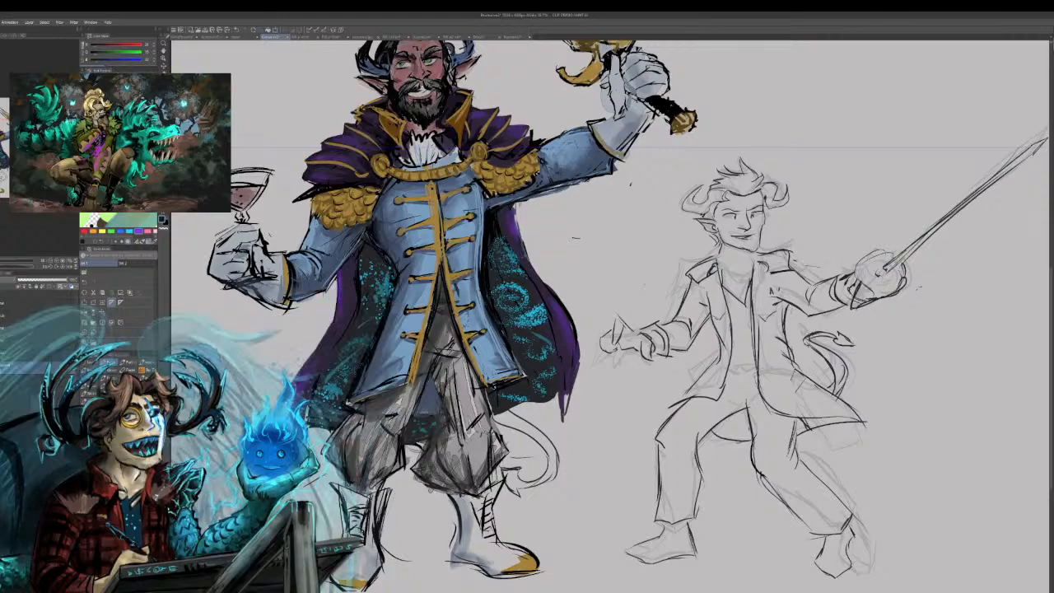
Add small round holes and a heavier curved rim to the sword's hand guard.
drag(659, 272, 379, 278)
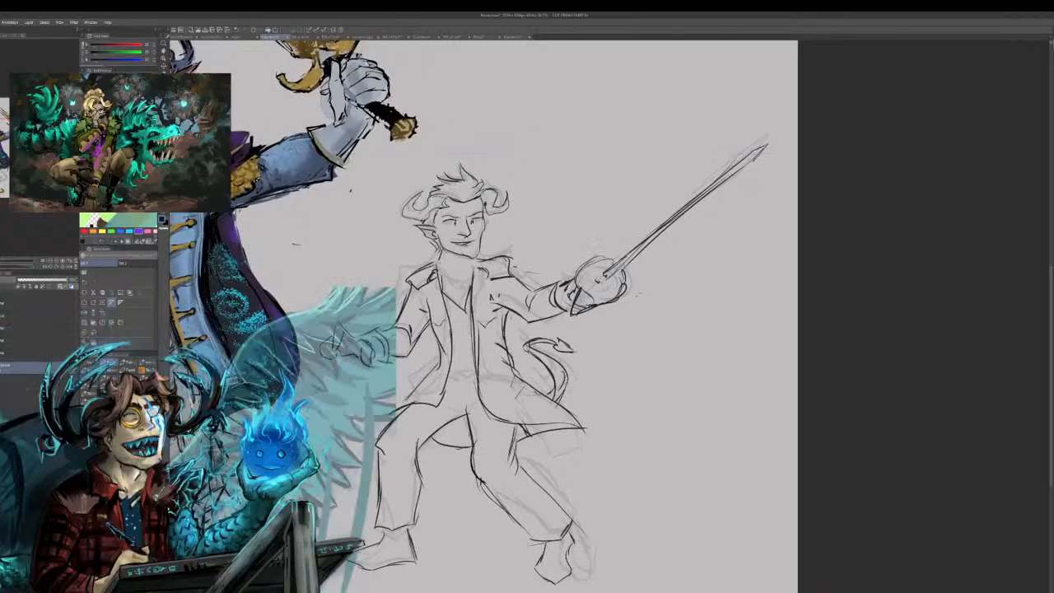
mouse_move(621, 277)
mouse_down()
mouse_move(624, 295)
mouse_move(590, 284)
mouse_up()
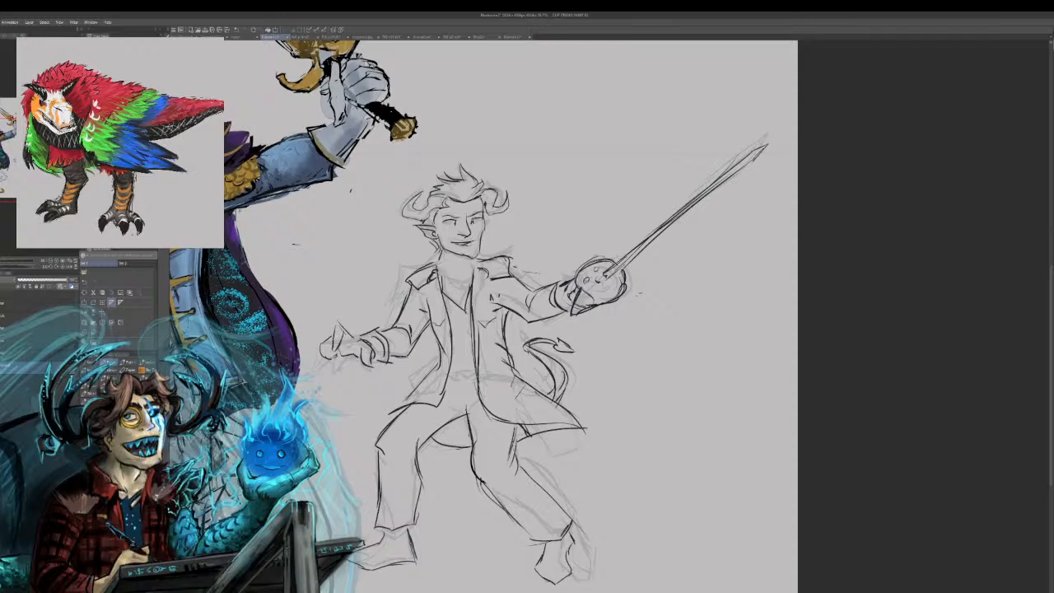
key(ctrl+z)
key(ctrl+z)
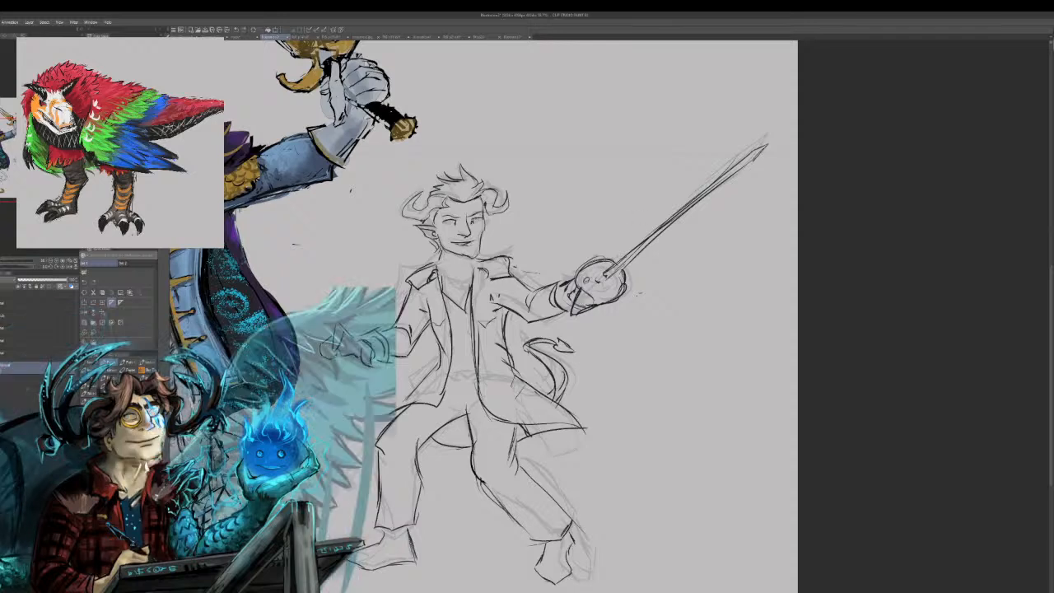
drag(587, 269, 601, 274)
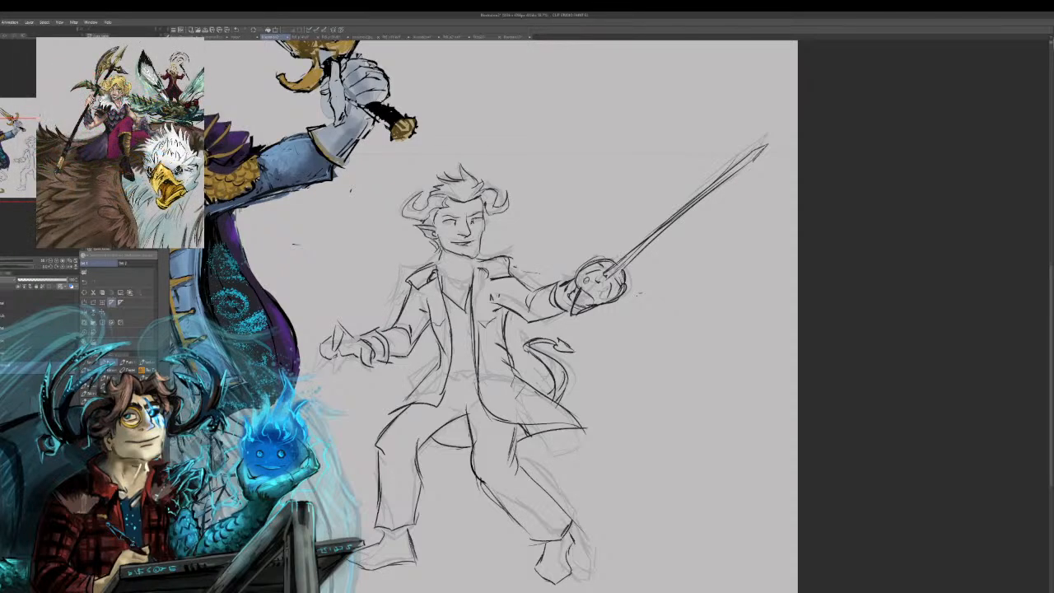
drag(600, 291, 625, 288)
key(ctrl+z)
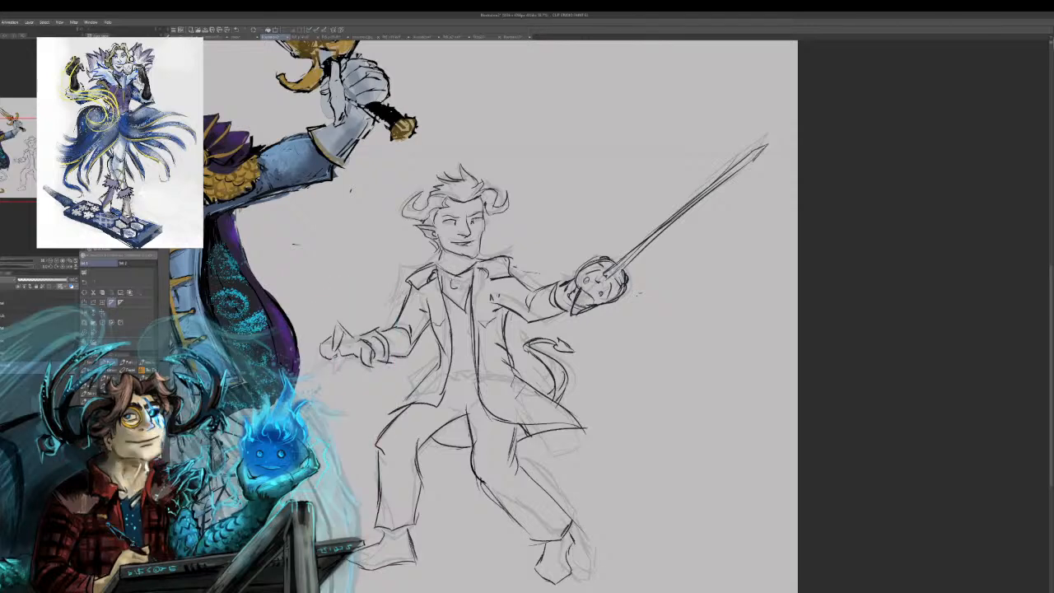
Draw a small oval brooch at the swordsman's neckline and a circular orb with concentric rings beneath the open hand.
drag(453, 279, 457, 287)
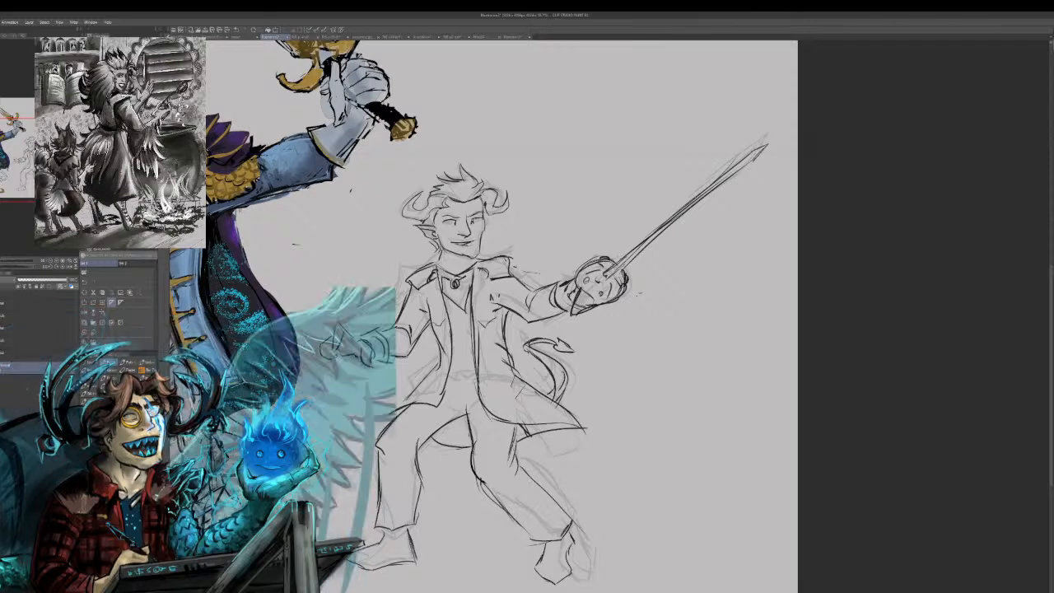
mouse_move(348, 364)
mouse_down()
mouse_move(341, 376)
mouse_move(354, 393)
mouse_up()
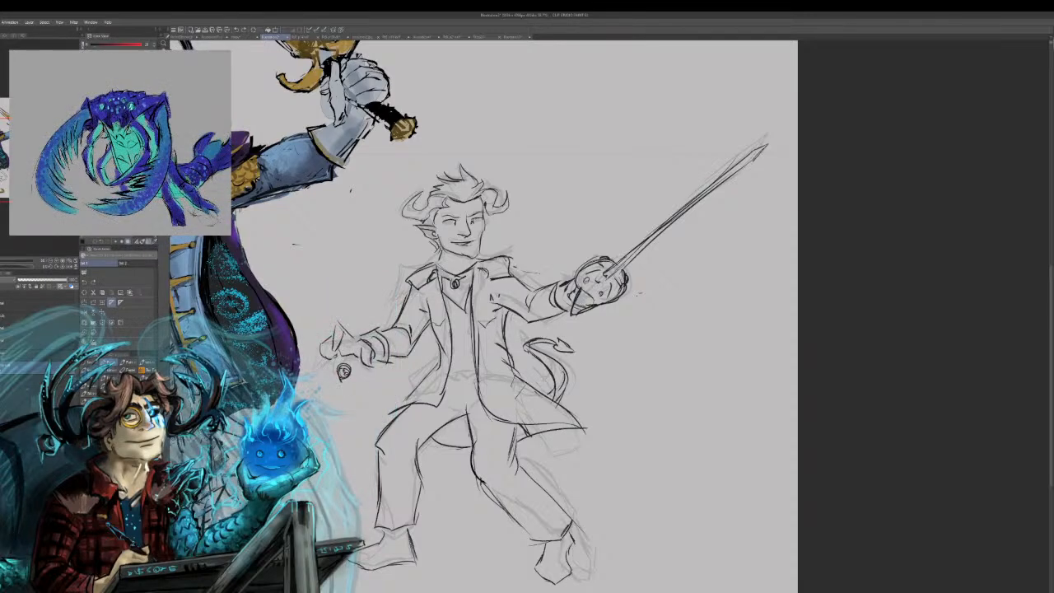
drag(336, 364, 335, 384)
mouse_move(352, 366)
mouse_down()
mouse_move(351, 388)
mouse_move(359, 368)
mouse_move(321, 392)
mouse_move(355, 398)
mouse_move(369, 383)
mouse_up()
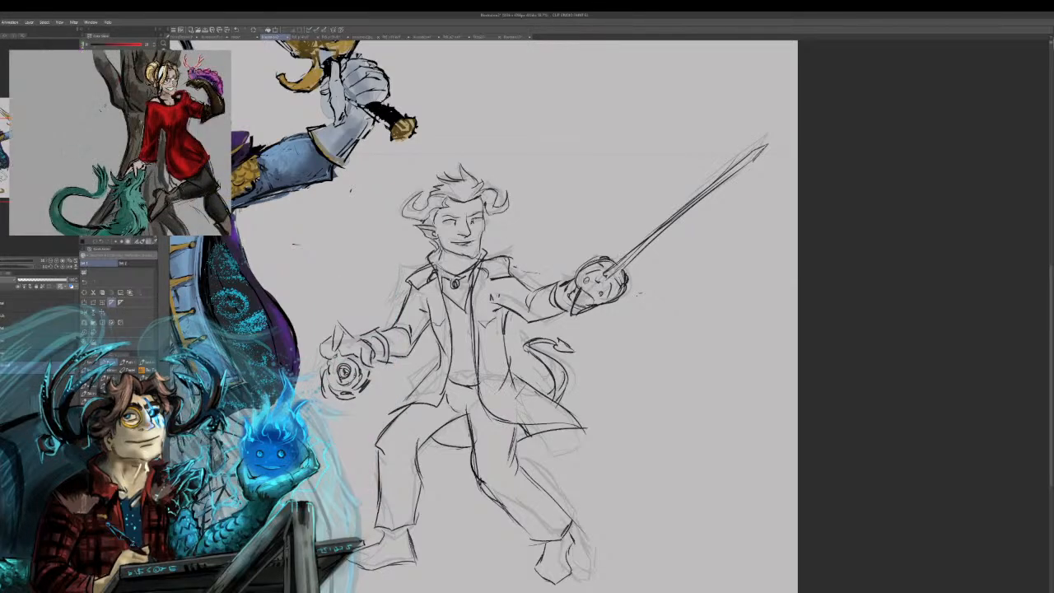
Darken the coat's fold at the hip and strengthen the collar and shoulder lines.
mouse_move(505, 363)
mouse_down()
mouse_move(492, 383)
mouse_move(539, 389)
mouse_up()
key(ctrl+z)
mouse_move(512, 368)
mouse_down()
mouse_move(508, 394)
mouse_move(494, 385)
mouse_up()
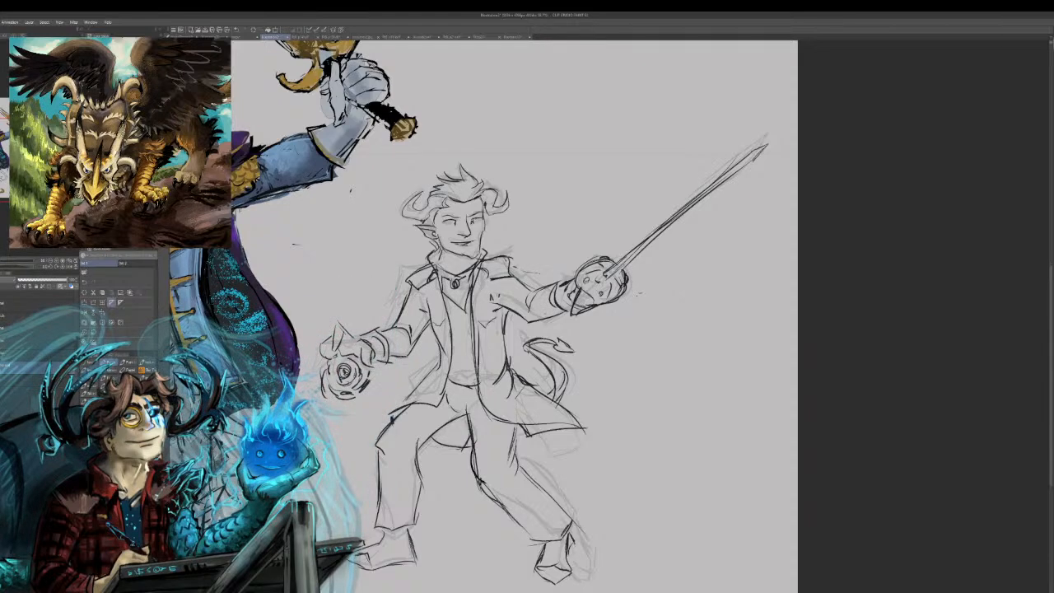
key(ctrl+minus)
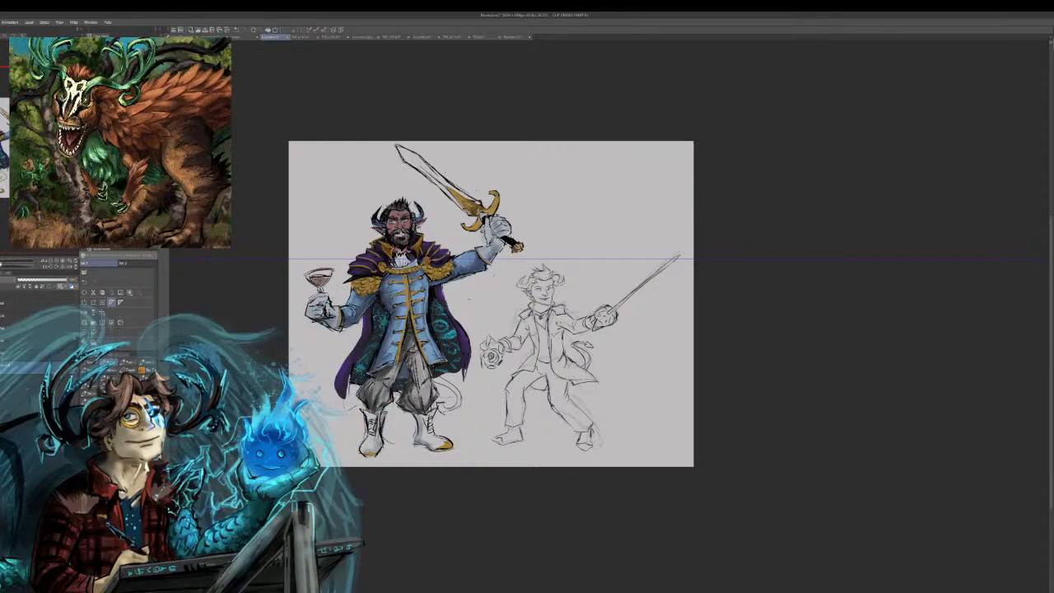
key(ctrl+plus)
key(ctrl+minus)
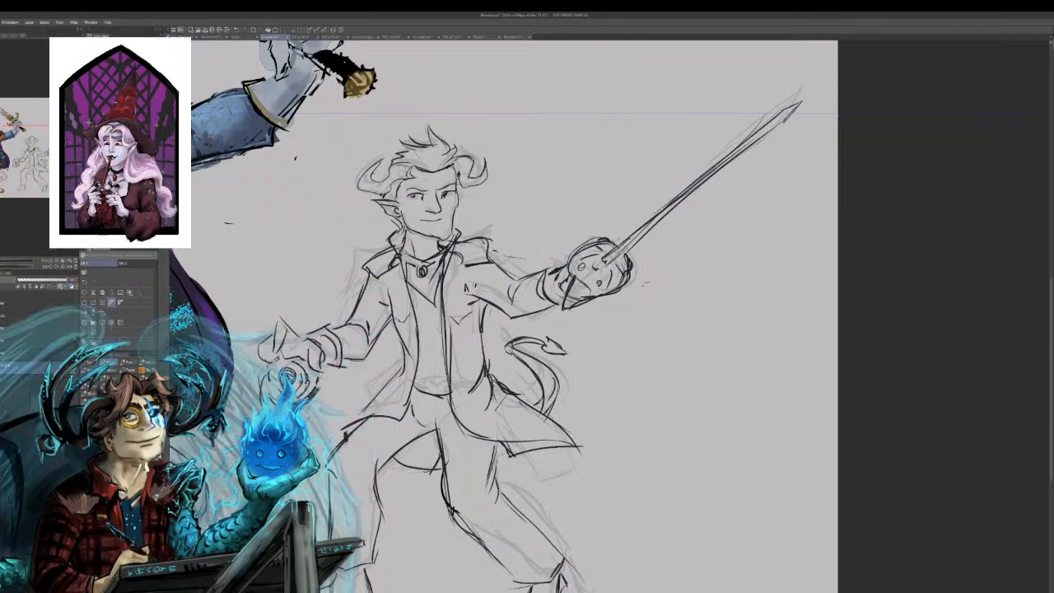
drag(404, 265, 416, 339)
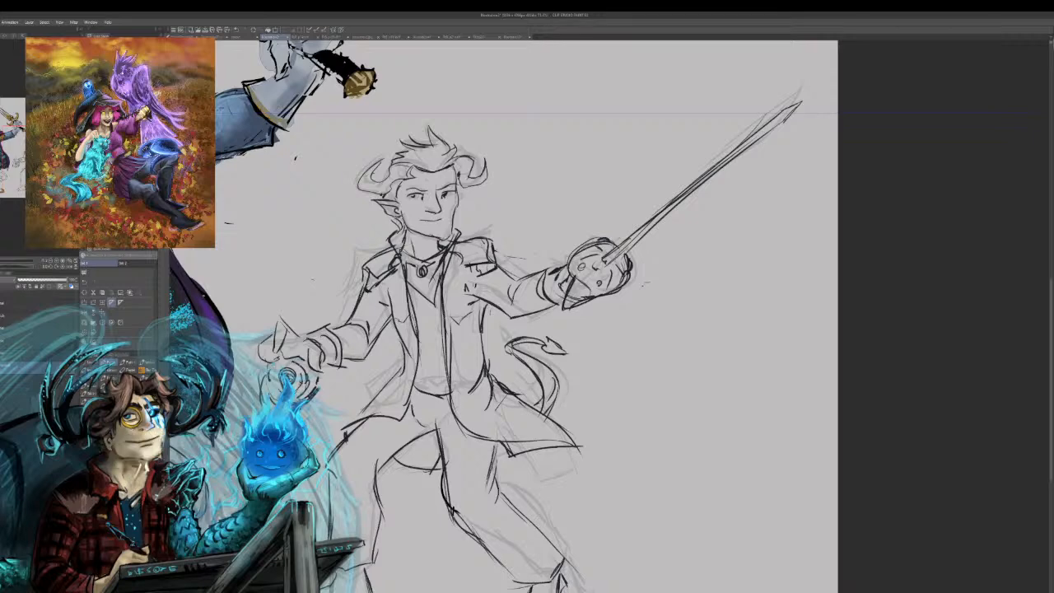
drag(527, 297, 747, 426)
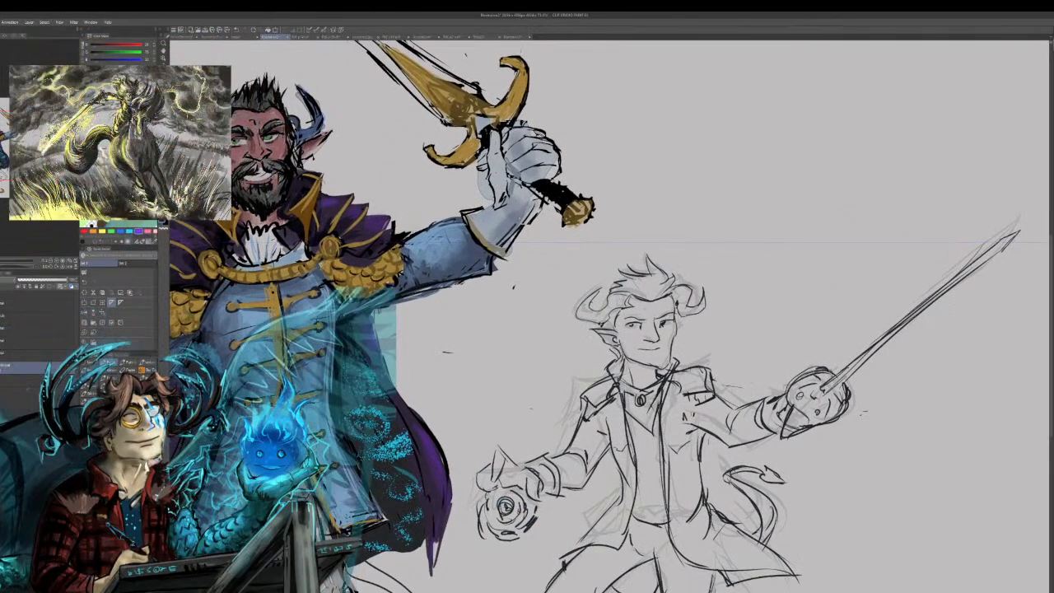
click(27, 307)
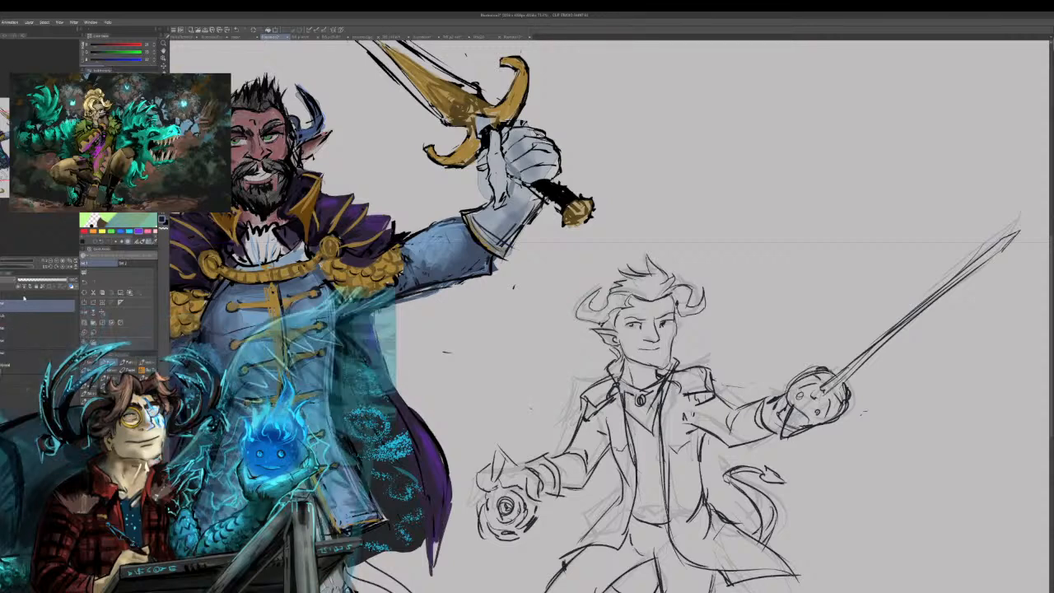
key(ctrl+minus)
key(ctrl+minus)
key(ctrl+minus)
key(ctrl+plus)
key(ctrl+plus)
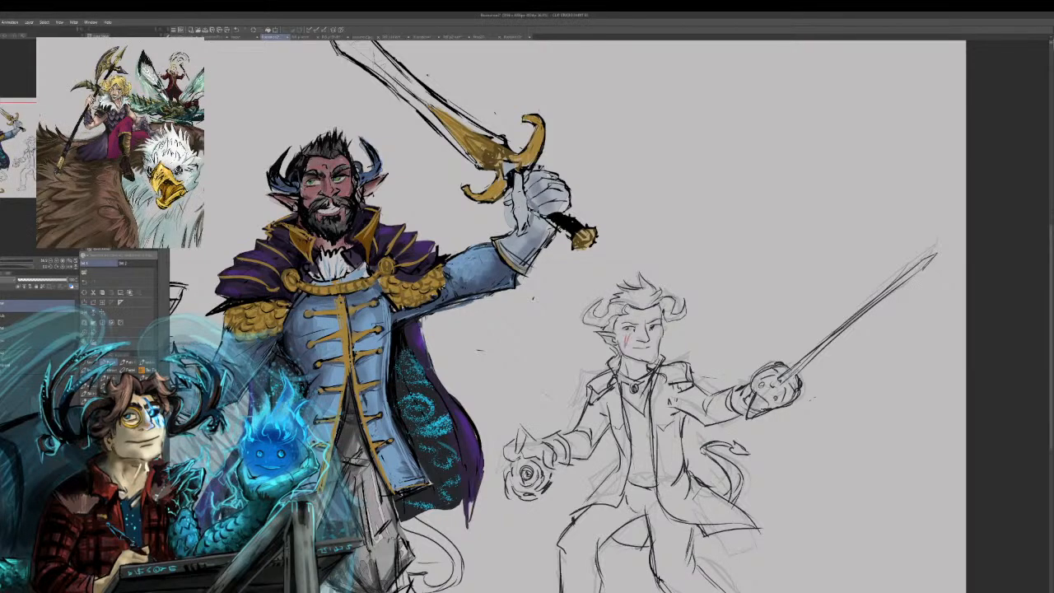
key(ctrl+z)
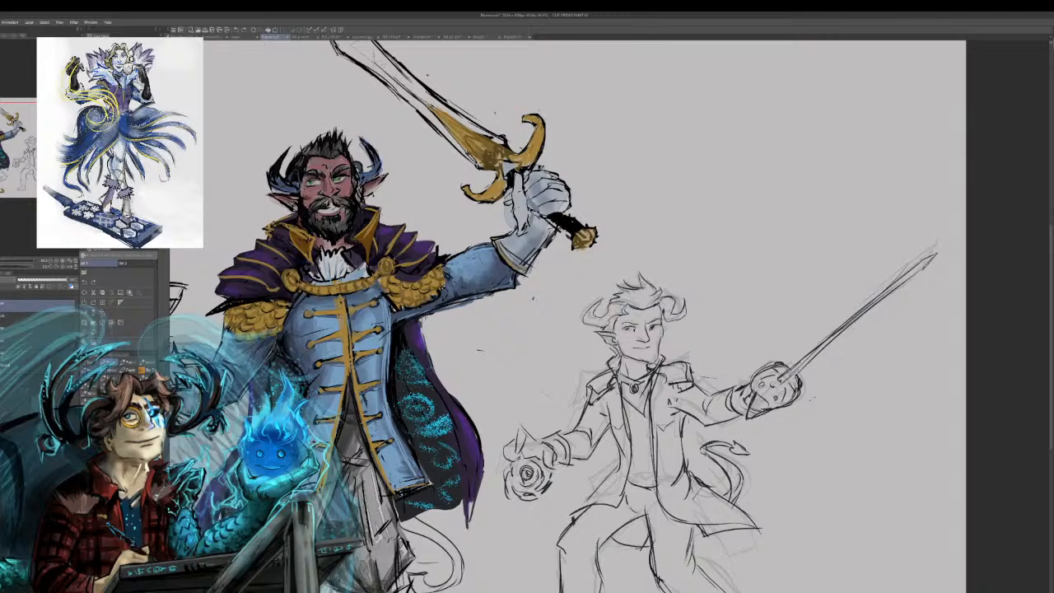
mouse_move(627, 319)
mouse_down()
mouse_move(620, 333)
mouse_move(646, 312)
mouse_up()
key(ctrl+z)
key(ctrl+z)
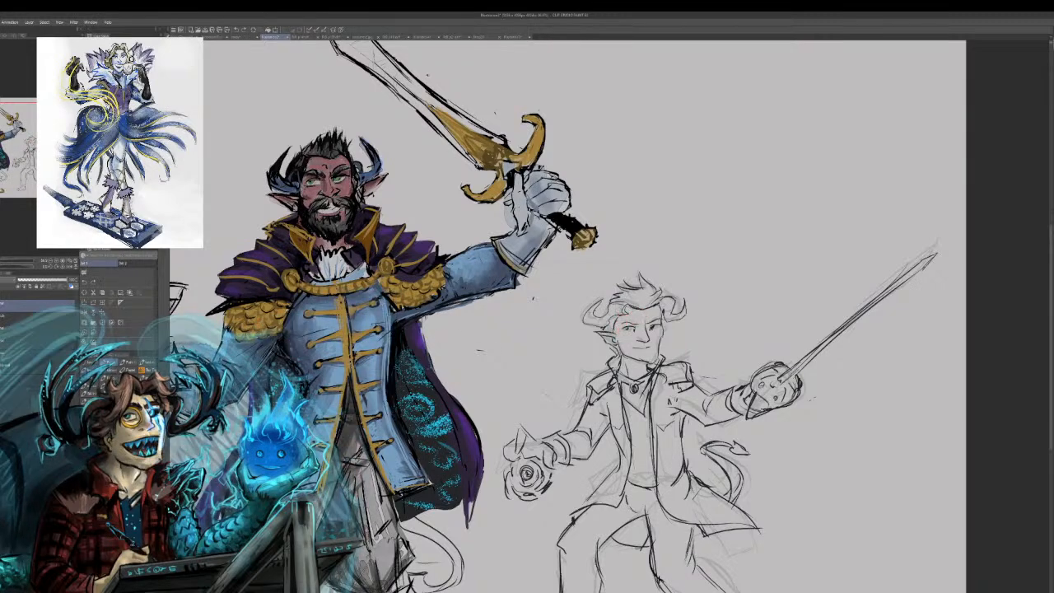
Paint the swordsman's face, ear and neck flat red on a lower layer, beneath the line art.
click(32, 367)
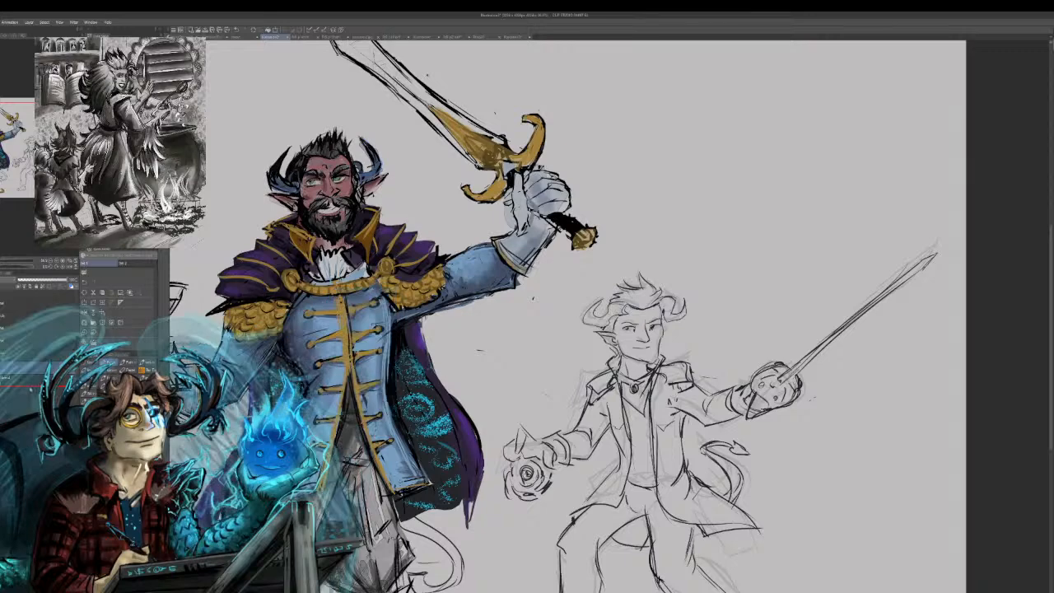
mouse_move(631, 318)
mouse_down()
mouse_move(616, 336)
mouse_move(630, 314)
mouse_move(617, 332)
mouse_move(639, 356)
mouse_move(645, 316)
mouse_move(649, 361)
mouse_up()
mouse_move(653, 305)
mouse_down()
mouse_move(658, 354)
mouse_move(642, 372)
mouse_move(631, 377)
mouse_move(603, 334)
mouse_up()
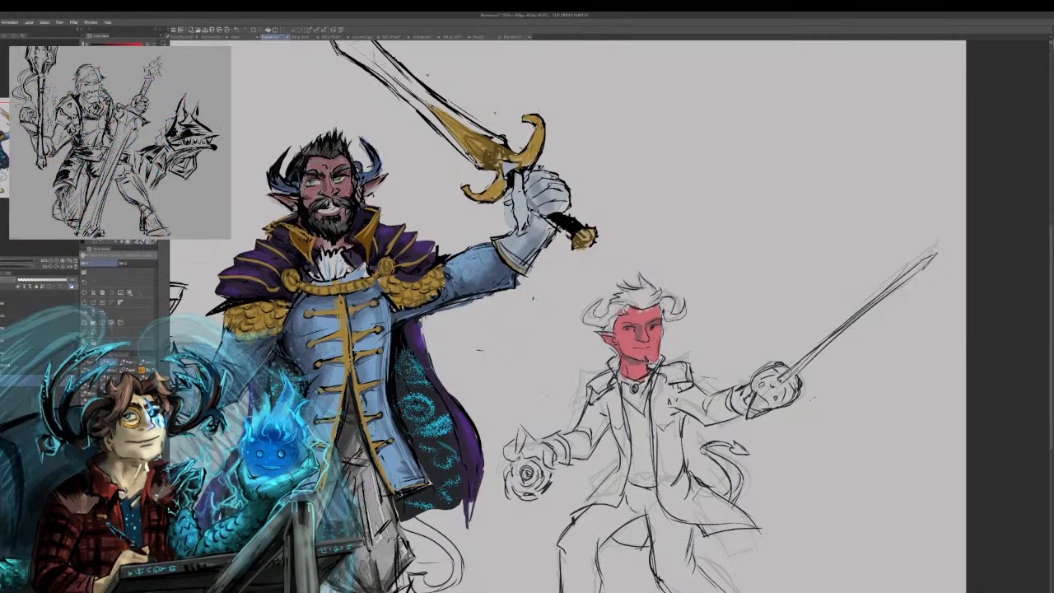
Fill the swordsman's hair solid black, including the spiky top, the hairline and the strands beside the ear and neck.
drag(649, 356, 656, 361)
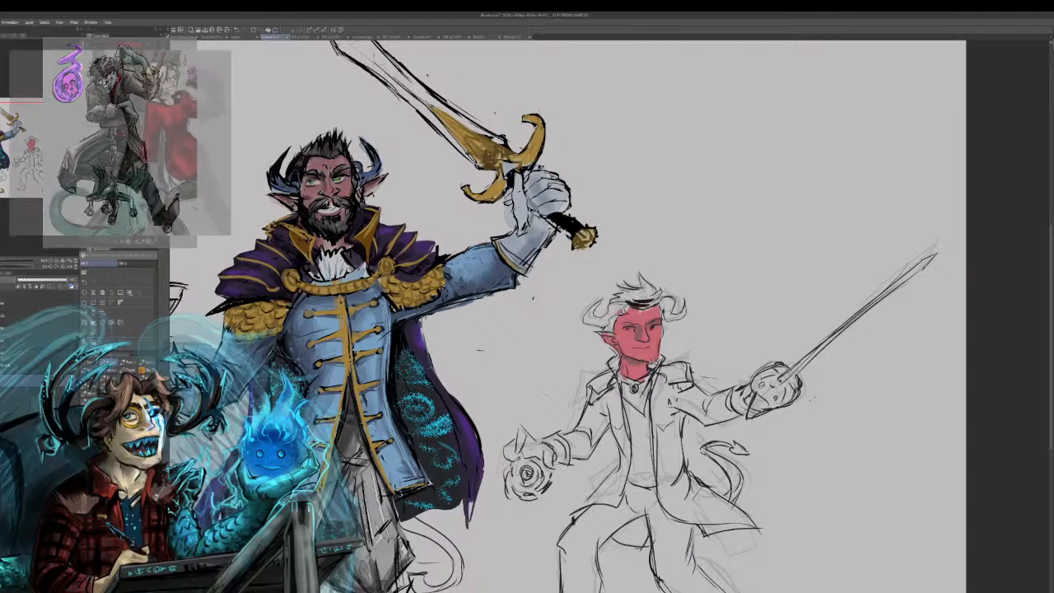
mouse_move(616, 296)
mouse_down()
mouse_move(649, 289)
mouse_move(644, 301)
mouse_move(642, 291)
mouse_up()
mouse_move(621, 294)
mouse_down()
mouse_move(644, 284)
mouse_move(632, 294)
mouse_move(649, 293)
mouse_up()
mouse_move(639, 308)
mouse_down()
mouse_move(645, 298)
mouse_move(650, 308)
mouse_up()
mouse_move(642, 307)
mouse_down()
mouse_move(661, 291)
mouse_move(613, 306)
mouse_up()
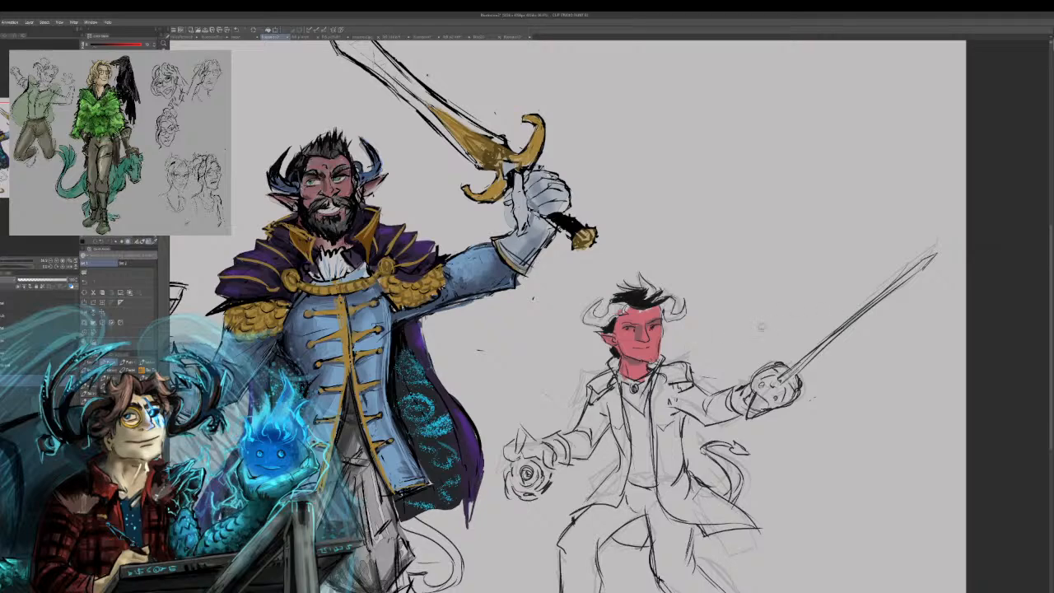
mouse_move(648, 303)
mouse_down()
mouse_move(642, 274)
mouse_move(661, 295)
mouse_move(651, 306)
mouse_up()
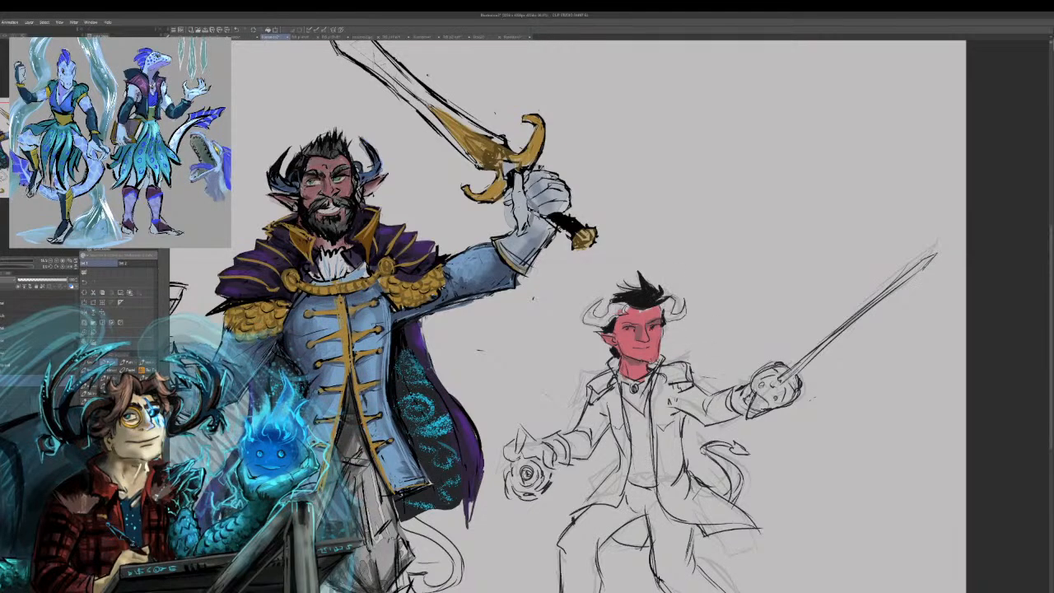
Fill the swordsman's blade with black and paint purple along both edges, extending it into a pointed purple tip.
mouse_move(782, 378)
mouse_down()
mouse_move(937, 259)
mouse_move(826, 345)
mouse_up()
mouse_move(930, 265)
mouse_down()
mouse_move(812, 355)
mouse_move(930, 268)
mouse_move(827, 341)
mouse_up()
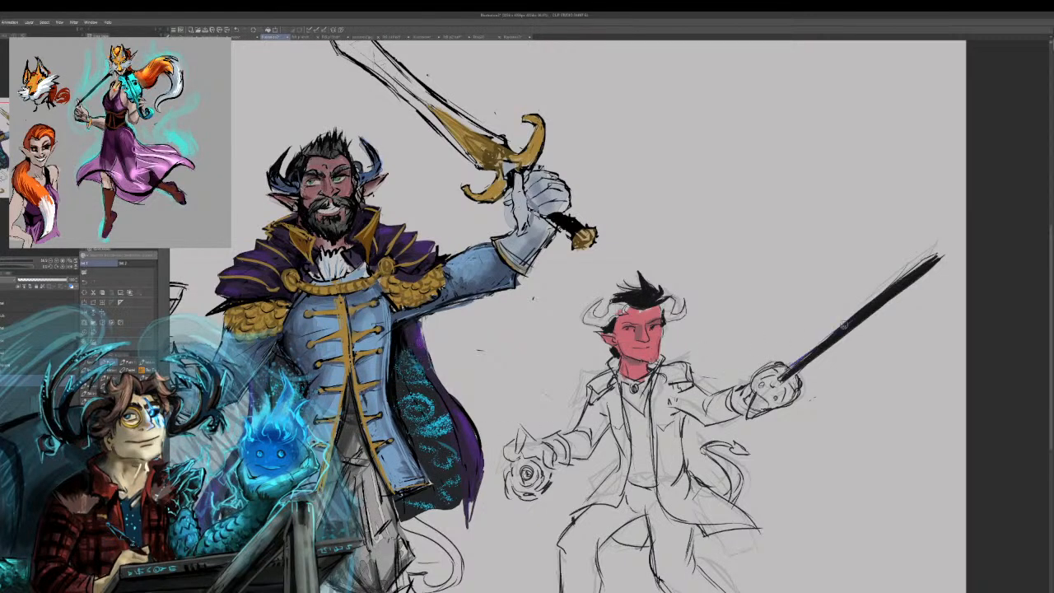
drag(791, 372, 896, 286)
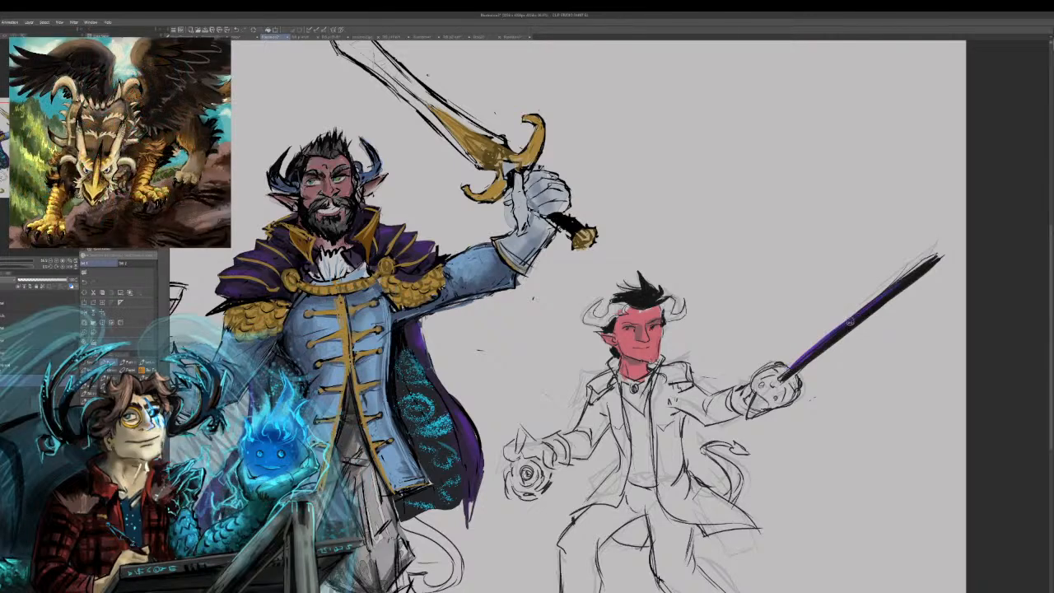
key(ctrl+z)
drag(795, 368, 888, 290)
mouse_move(826, 339)
mouse_down()
mouse_move(924, 267)
mouse_move(796, 383)
mouse_move(905, 295)
mouse_up()
key(ctrl+z)
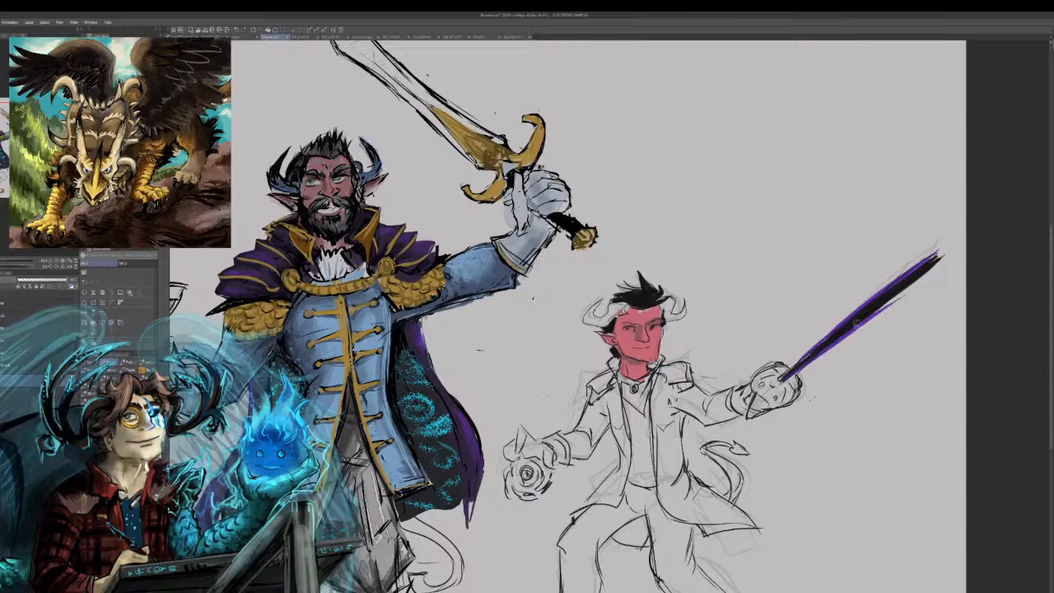
key(ctrl+z)
mouse_move(824, 350)
mouse_down()
mouse_move(791, 375)
mouse_move(893, 304)
mouse_up()
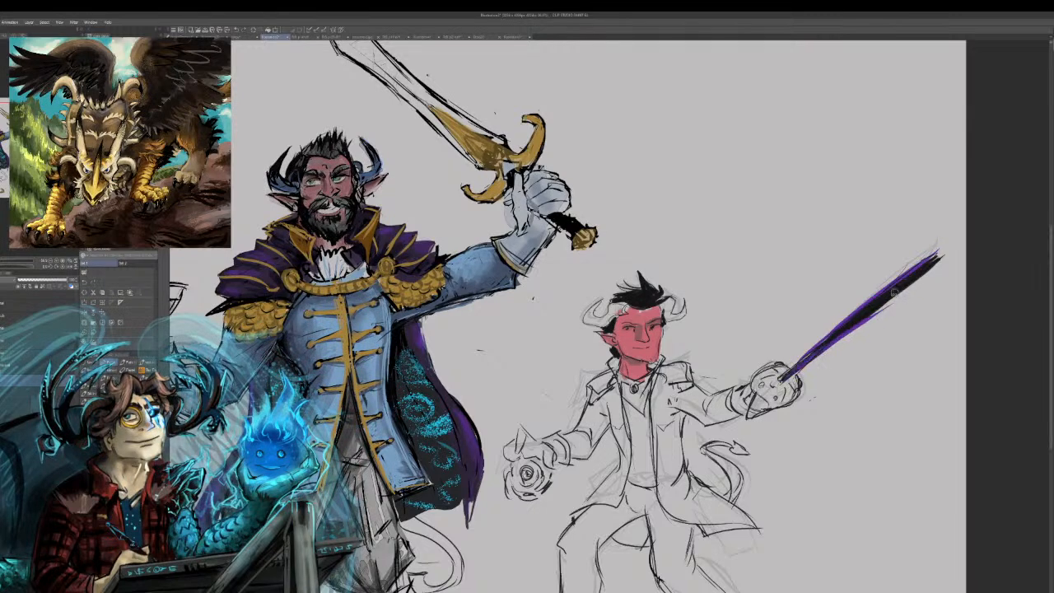
drag(849, 331, 934, 276)
drag(888, 305, 956, 245)
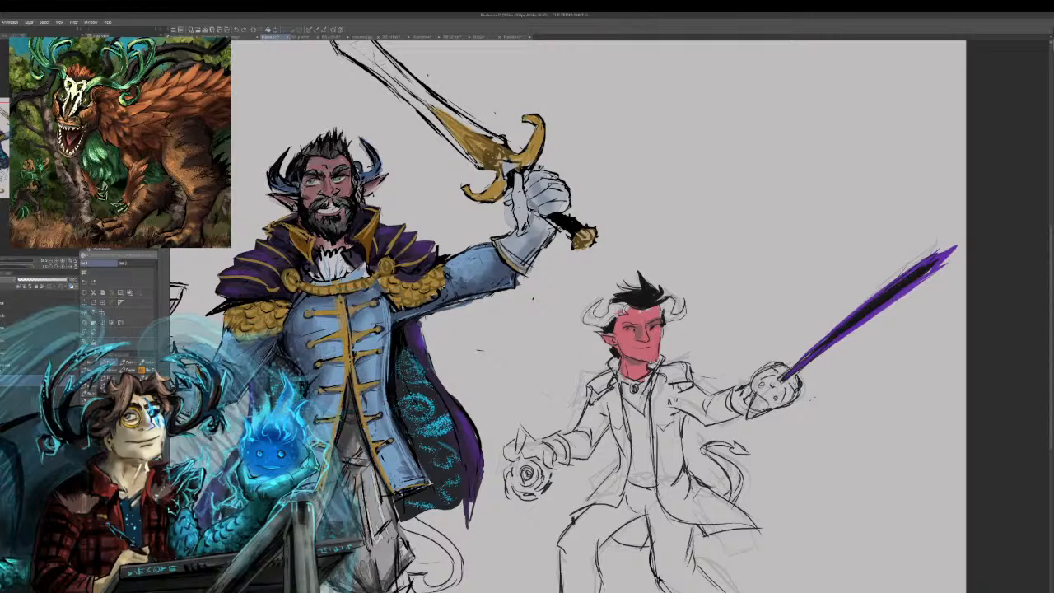
Fill the sword's hand guard light blue and paint the coat's lapel and sleeve on the open-hand side navy.
mouse_move(757, 394)
mouse_down()
mouse_move(786, 371)
mouse_move(796, 384)
mouse_move(758, 399)
mouse_up()
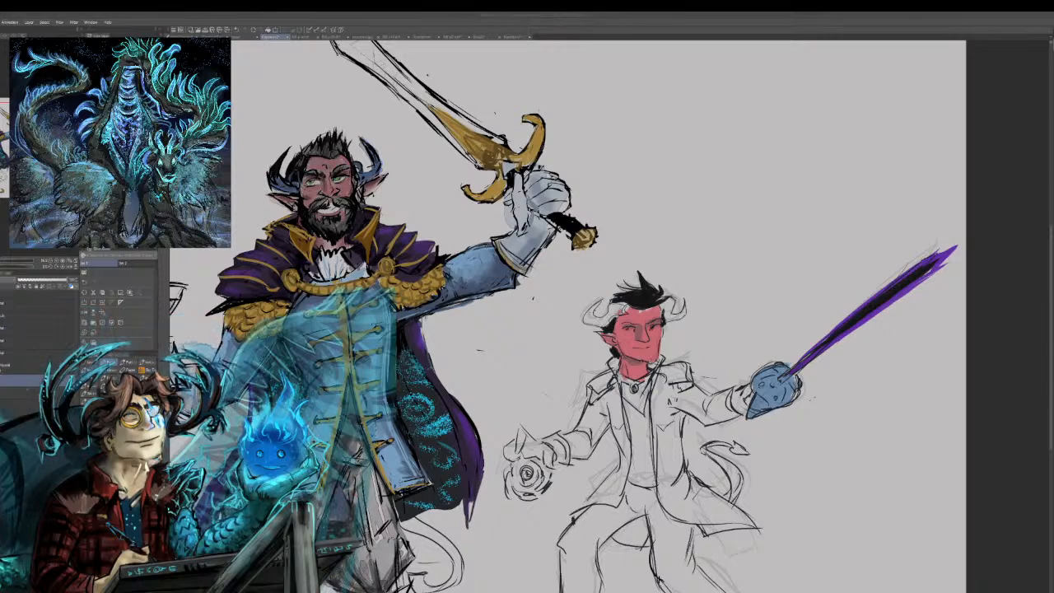
drag(619, 408, 629, 454)
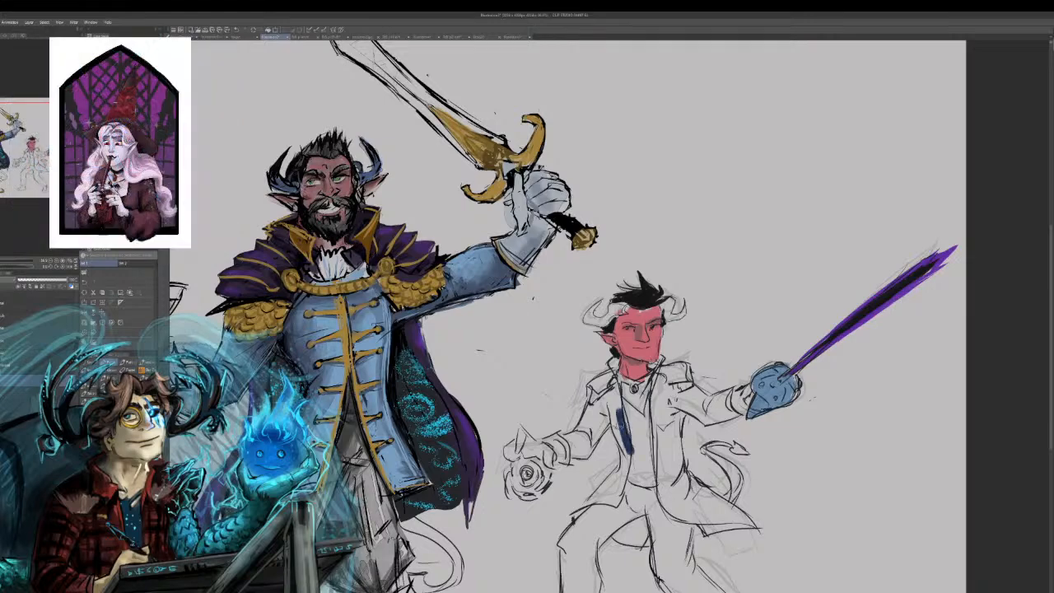
mouse_move(613, 383)
mouse_down()
mouse_move(631, 453)
mouse_move(614, 409)
mouse_move(623, 454)
mouse_move(588, 417)
mouse_move(575, 432)
mouse_move(579, 462)
mouse_move(572, 453)
mouse_move(580, 437)
mouse_move(584, 457)
mouse_move(562, 458)
mouse_move(552, 444)
mouse_move(557, 458)
mouse_up()
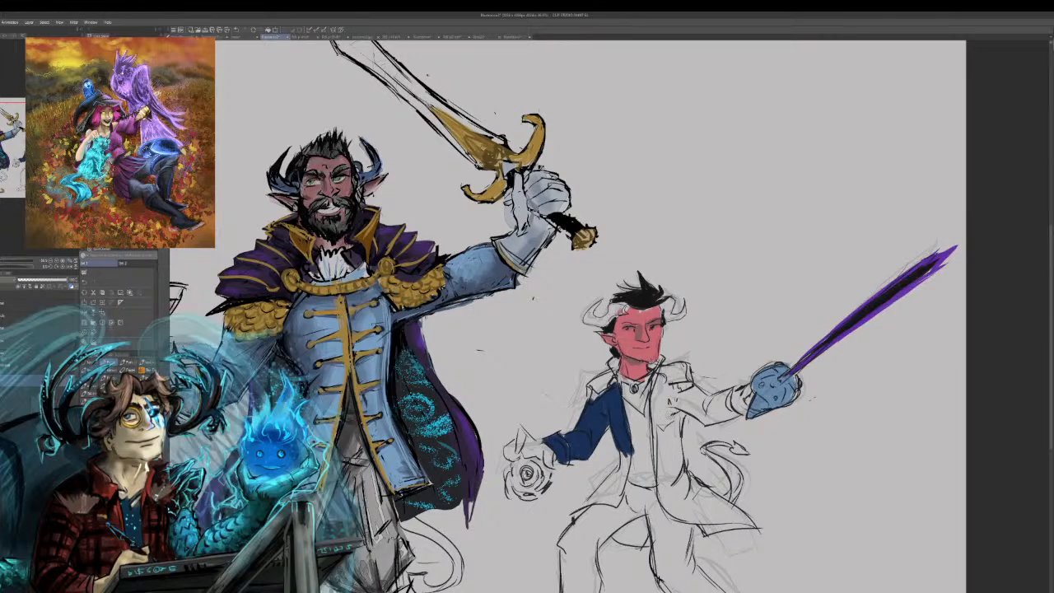
Paint the coat's sword-side front, both flared tails and the flap visible between the legs flat navy.
mouse_move(654, 377)
mouse_down()
mouse_move(663, 514)
mouse_move(650, 418)
mouse_up()
drag(655, 380, 669, 478)
mouse_move(672, 397)
mouse_down()
mouse_move(679, 492)
mouse_move(663, 490)
mouse_move(751, 536)
mouse_up()
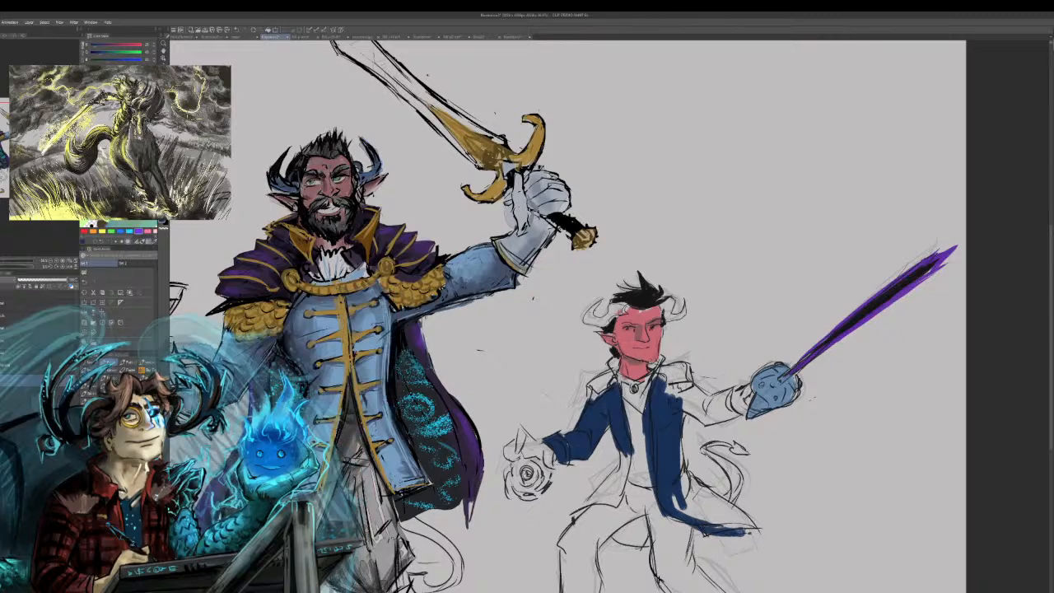
mouse_move(692, 509)
mouse_down()
mouse_move(742, 532)
mouse_move(708, 514)
mouse_move(718, 514)
mouse_up()
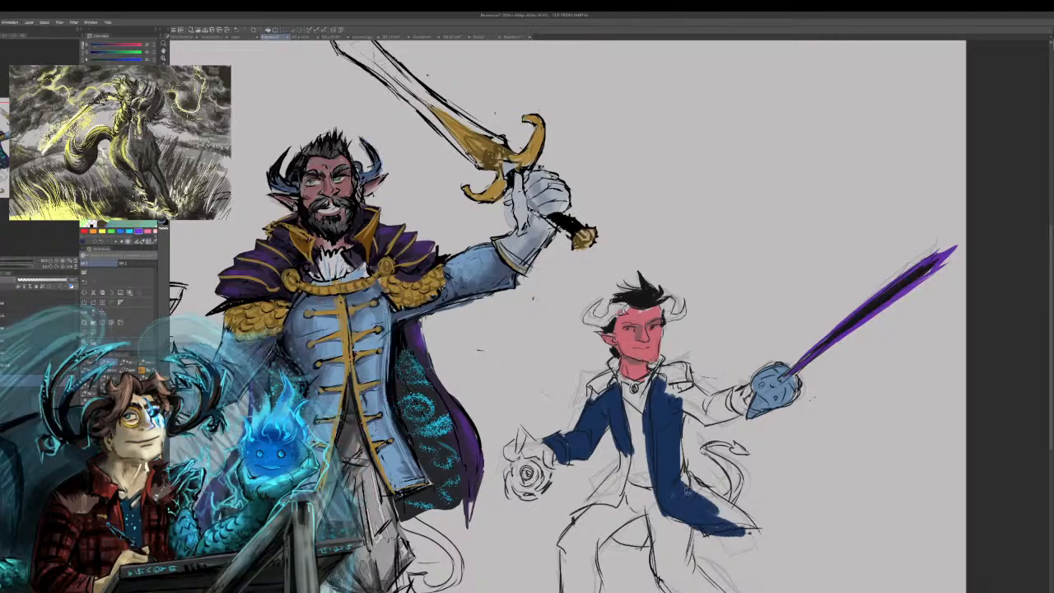
drag(682, 473, 761, 528)
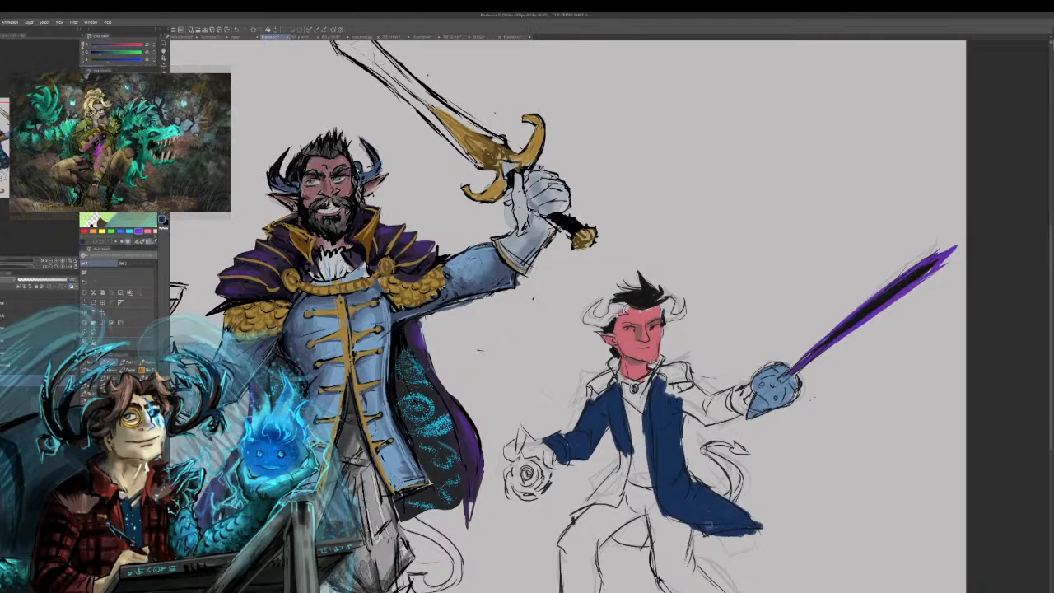
mouse_move(629, 458)
mouse_down()
mouse_move(622, 497)
mouse_move(623, 484)
mouse_move(618, 499)
mouse_move(585, 506)
mouse_move(610, 481)
mouse_move(581, 512)
mouse_up()
mouse_move(611, 481)
mouse_down()
mouse_move(595, 505)
mouse_move(610, 505)
mouse_move(649, 542)
mouse_move(620, 538)
mouse_move(646, 542)
mouse_up()
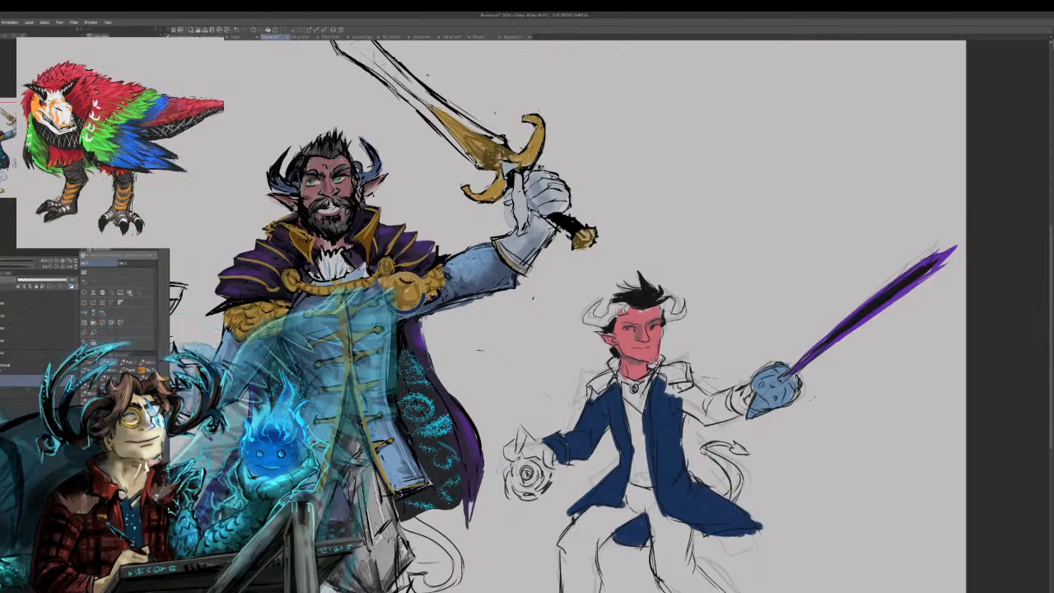
Paint the swordsman's epaulettes and collar gold and fill the outstretched sword arm's sleeve navy.
drag(599, 384, 590, 399)
mouse_move(615, 372)
mouse_down()
mouse_move(609, 385)
mouse_move(616, 367)
mouse_move(661, 365)
mouse_move(655, 376)
mouse_up()
mouse_move(669, 369)
mouse_down()
mouse_move(655, 378)
mouse_move(664, 385)
mouse_up()
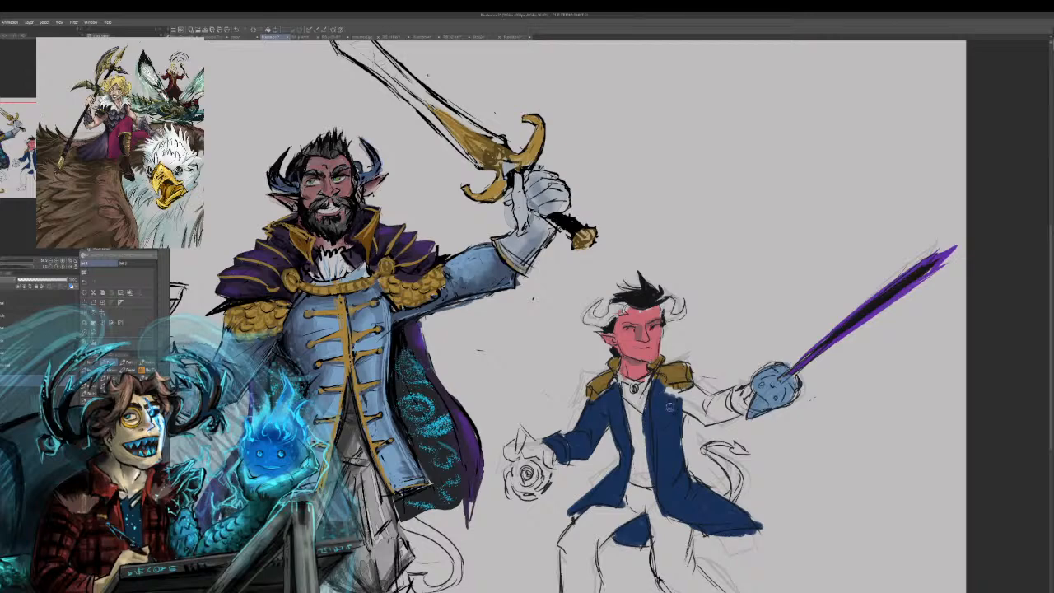
mouse_move(684, 401)
mouse_down()
mouse_move(696, 390)
mouse_move(710, 404)
mouse_move(689, 414)
mouse_move(683, 404)
mouse_move(709, 408)
mouse_move(733, 393)
mouse_move(734, 413)
mouse_move(711, 416)
mouse_up()
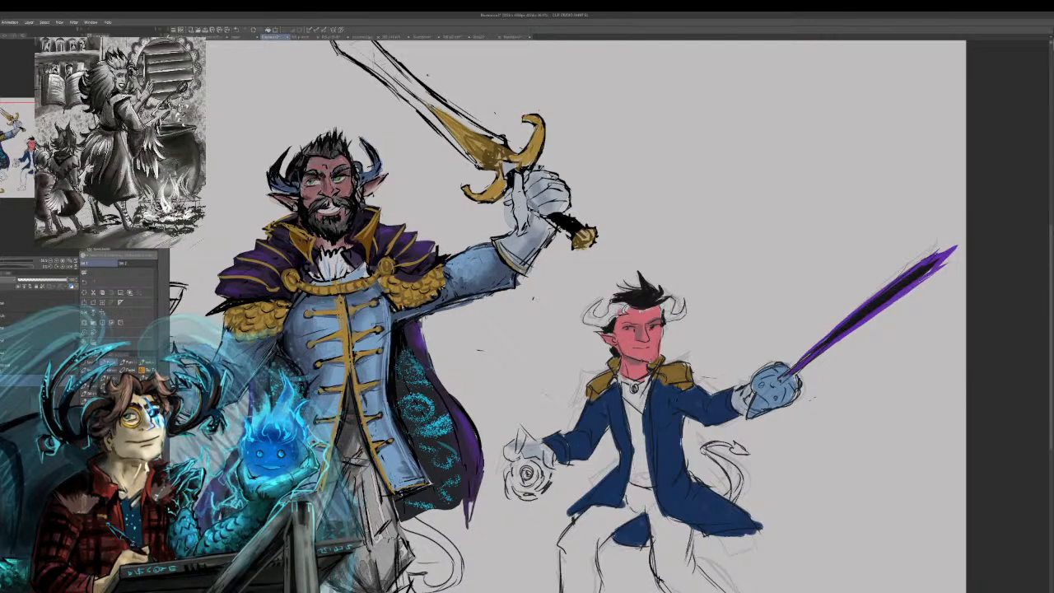
Fill the swordsman's vest between the open coat fronts with flat purple.
drag(569, 345, 497, 238)
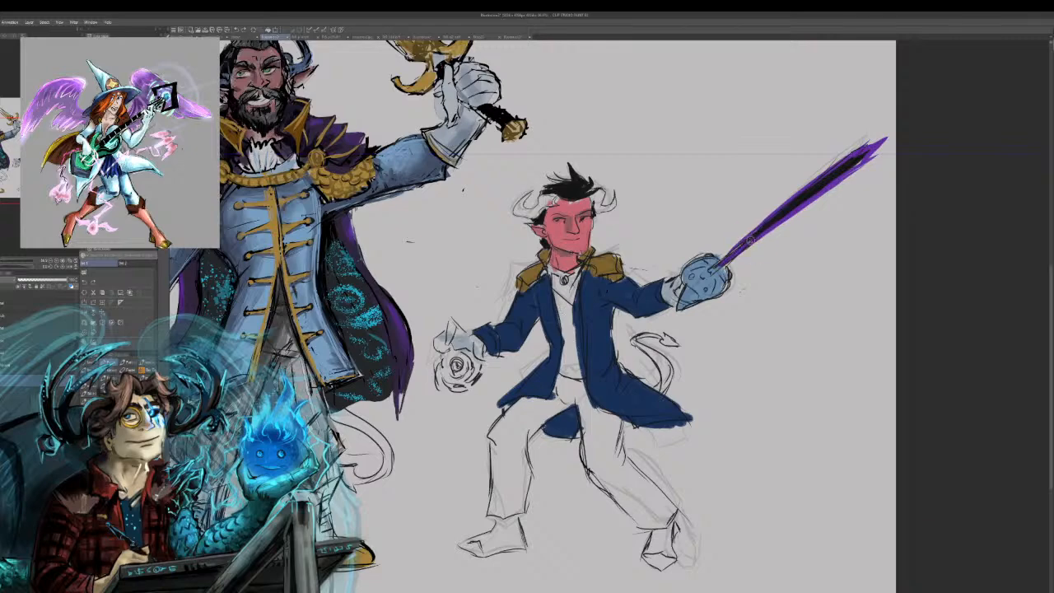
mouse_move(555, 291)
mouse_down()
mouse_move(567, 304)
mouse_move(563, 340)
mouse_move(583, 278)
mouse_up()
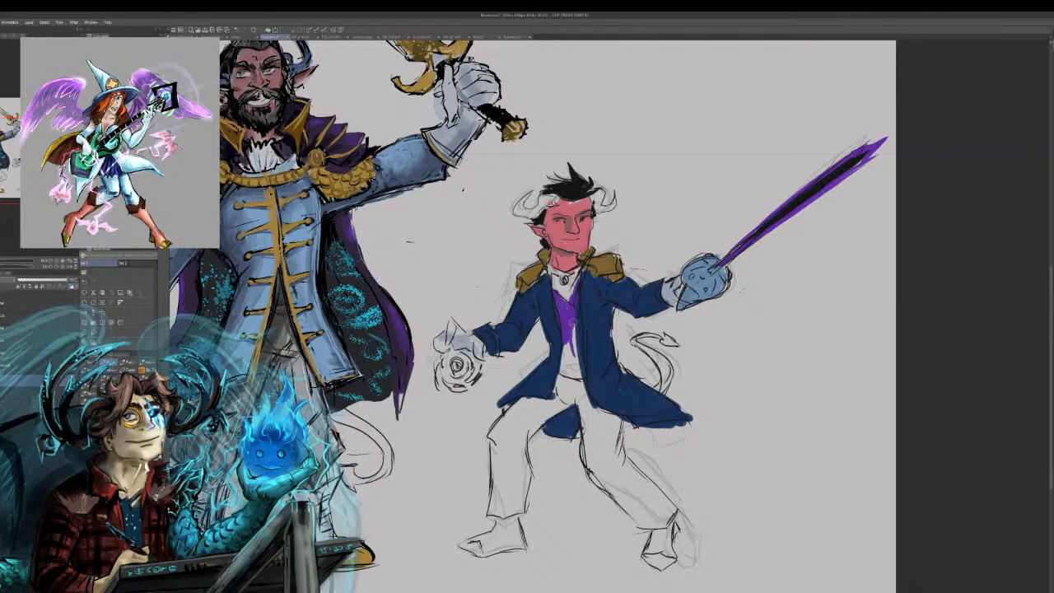
mouse_move(573, 323)
mouse_down()
mouse_move(579, 359)
mouse_move(564, 351)
mouse_up()
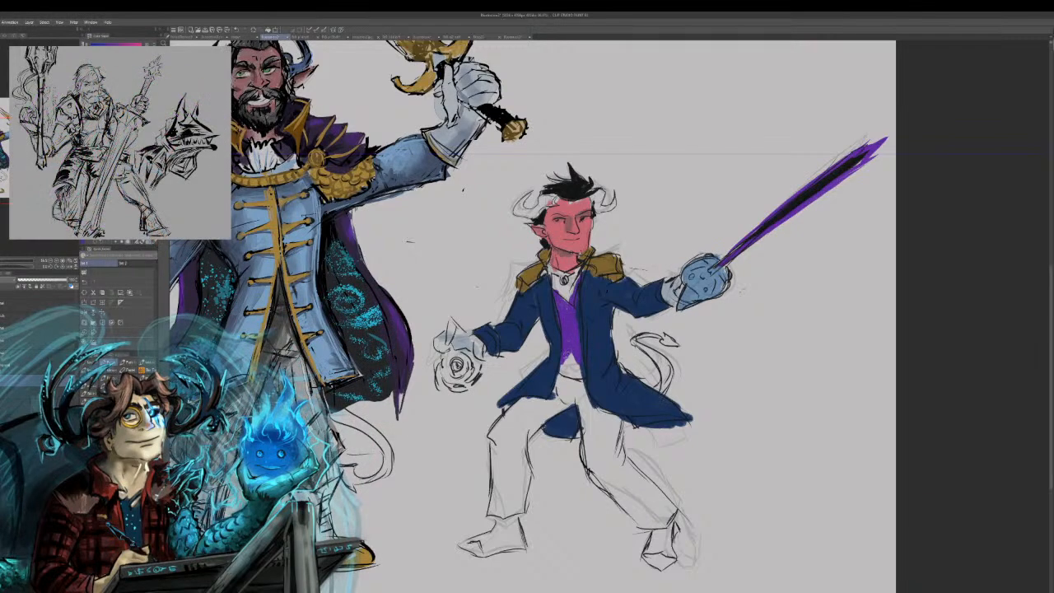
drag(580, 366, 576, 361)
drag(577, 362, 560, 318)
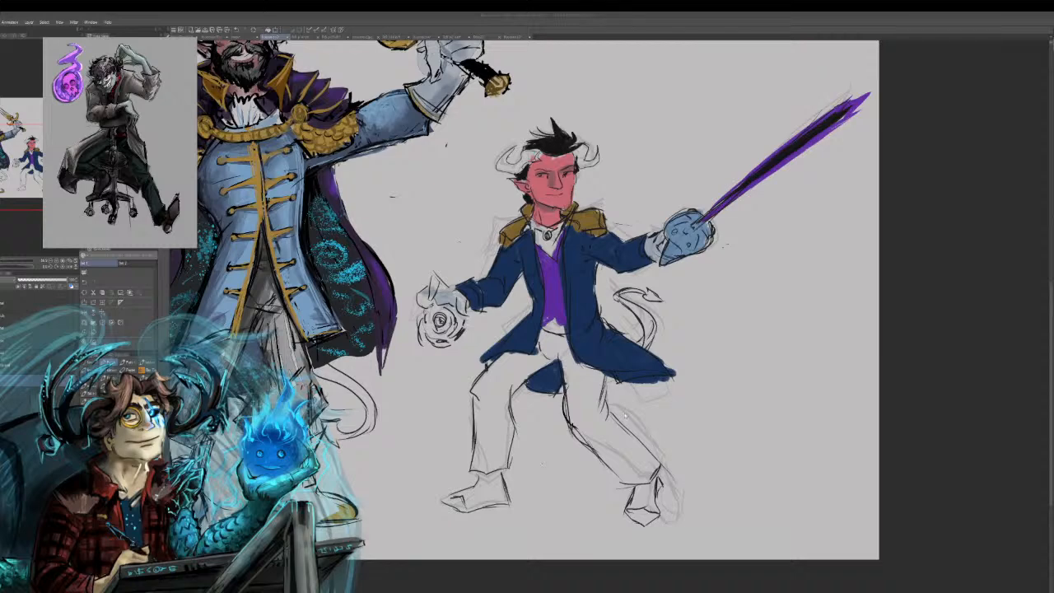
mouse_move(553, 355)
mouse_down()
mouse_move(486, 410)
mouse_move(539, 358)
mouse_up()
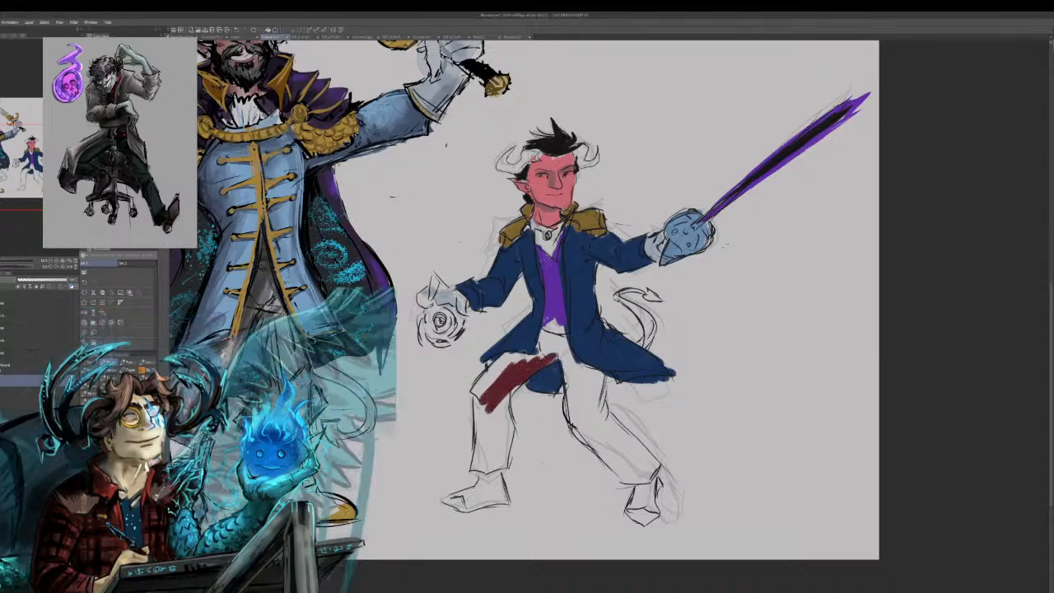
key(ctrl+z)
key(ctrl+z)
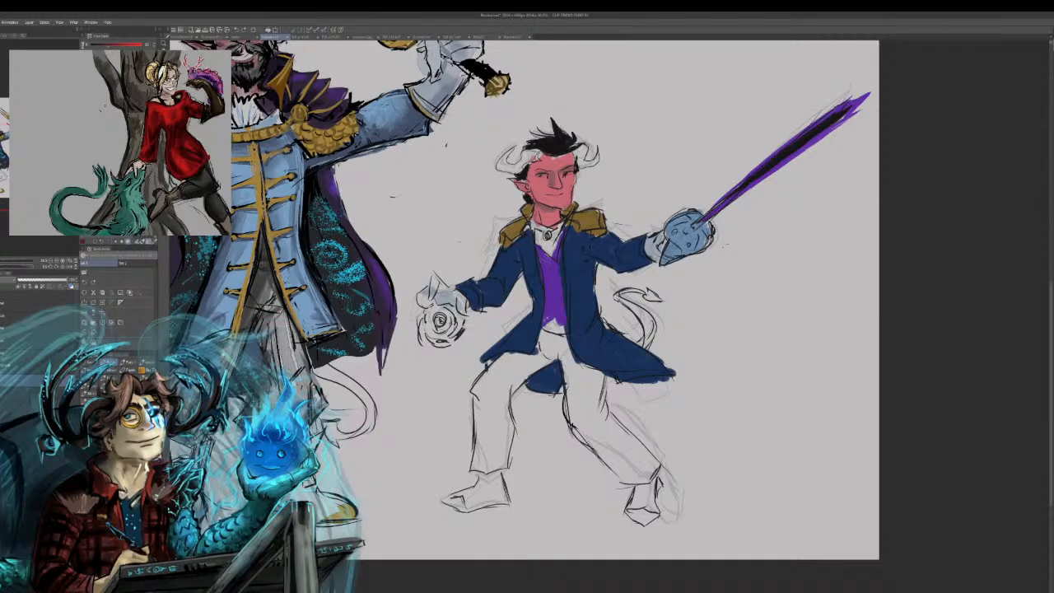
Paint the swordsman's cravat dark red and his arrow-tipped tail red, and color the nobleman's tail a dusky red.
mouse_move(542, 227)
mouse_down()
mouse_move(539, 250)
mouse_move(549, 255)
mouse_up()
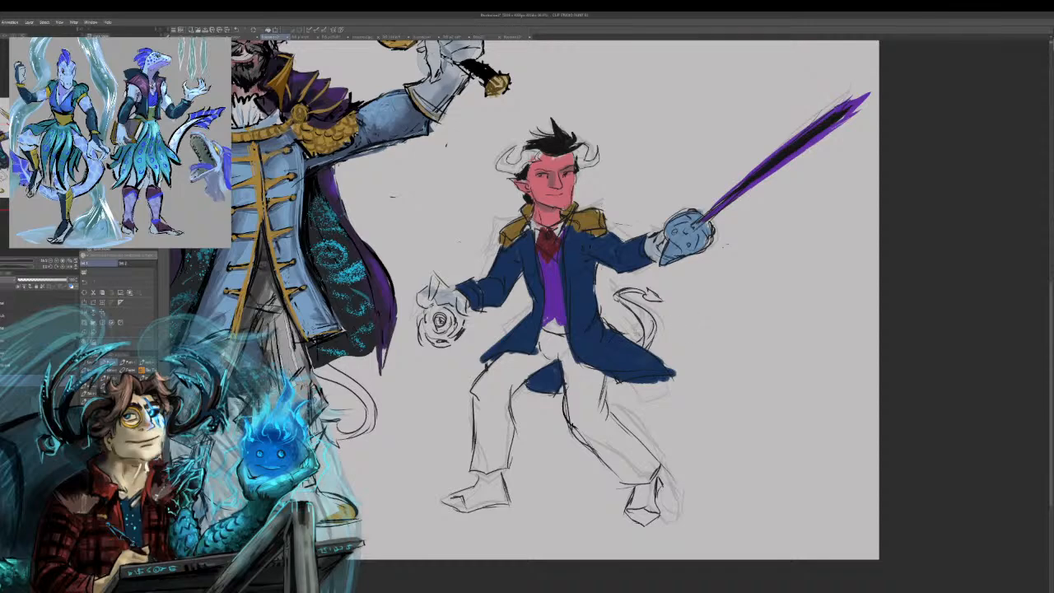
mouse_move(653, 324)
mouse_down()
mouse_move(648, 344)
mouse_move(617, 296)
mouse_move(646, 311)
mouse_move(638, 343)
mouse_up()
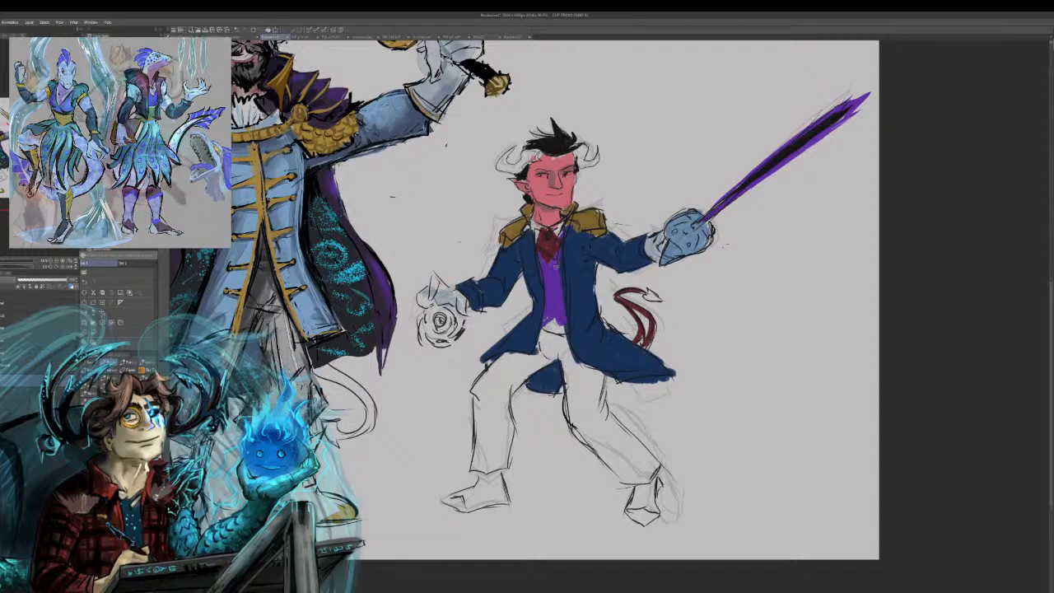
drag(616, 297, 651, 295)
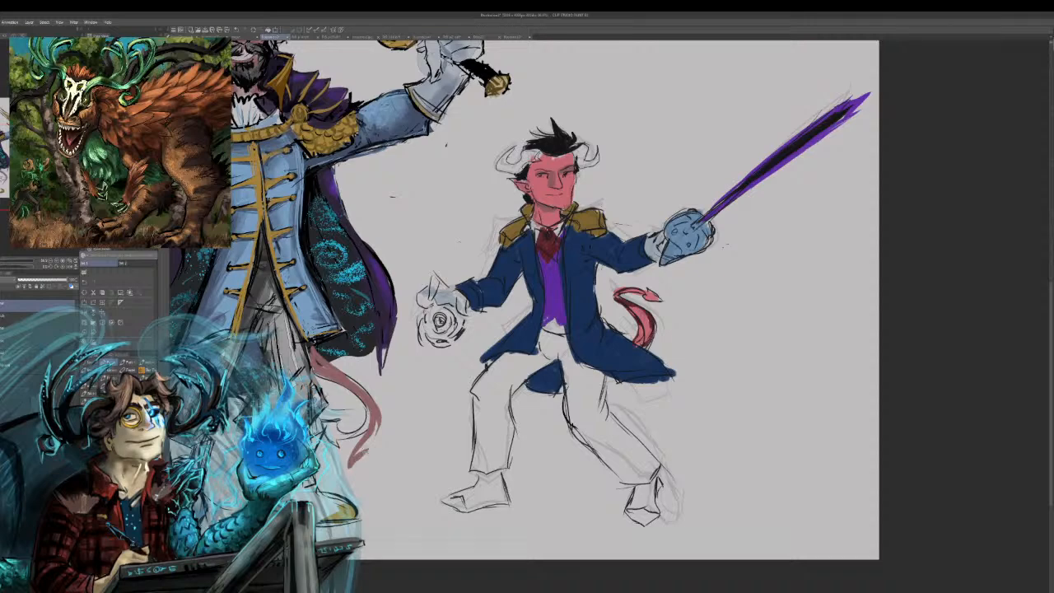
mouse_move(386, 438)
mouse_down()
mouse_move(349, 468)
mouse_move(356, 456)
mouse_up()
mouse_move(376, 412)
mouse_down()
mouse_move(361, 387)
mouse_move(449, 433)
mouse_move(571, 470)
mouse_move(557, 402)
mouse_move(412, 374)
mouse_up()
drag(560, 321, 454, 377)
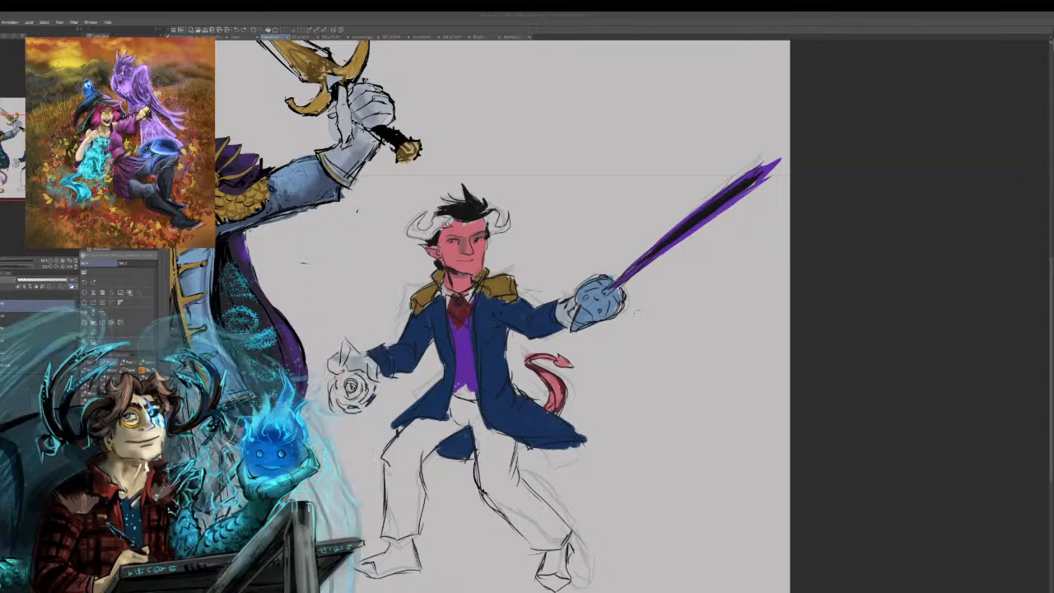
drag(415, 427, 393, 454)
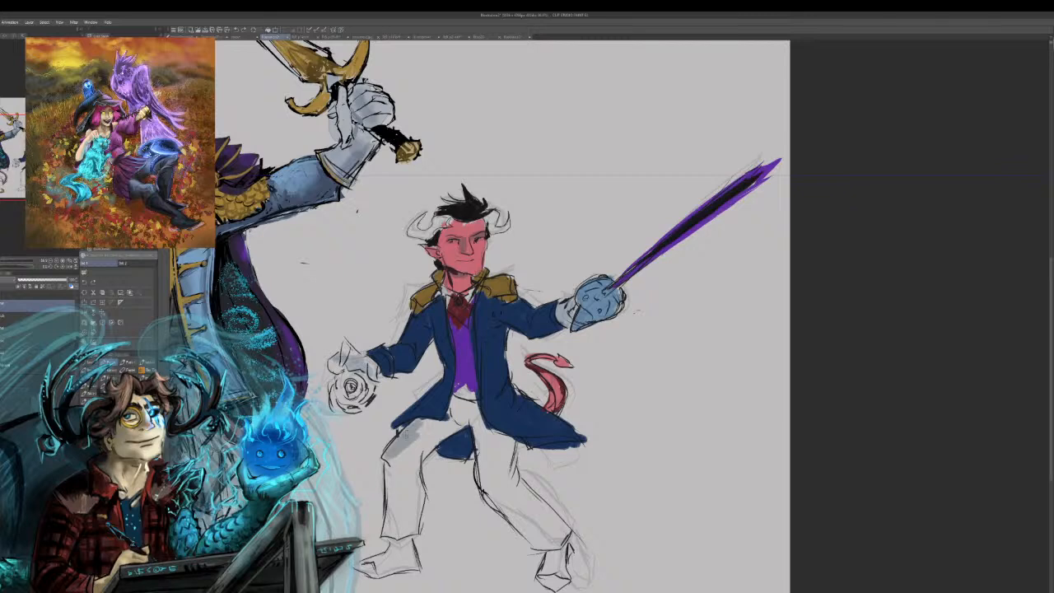
drag(460, 420, 410, 463)
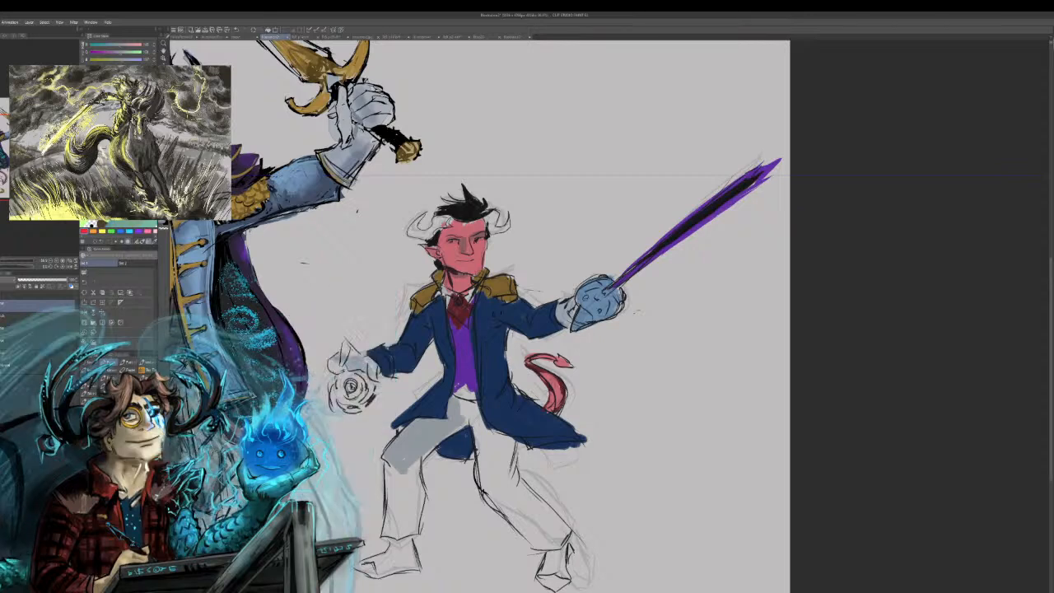
key(ctrl+z)
Paint the swordsman's waist below the vest light gray and fill both curled horns blue.
drag(459, 390, 474, 396)
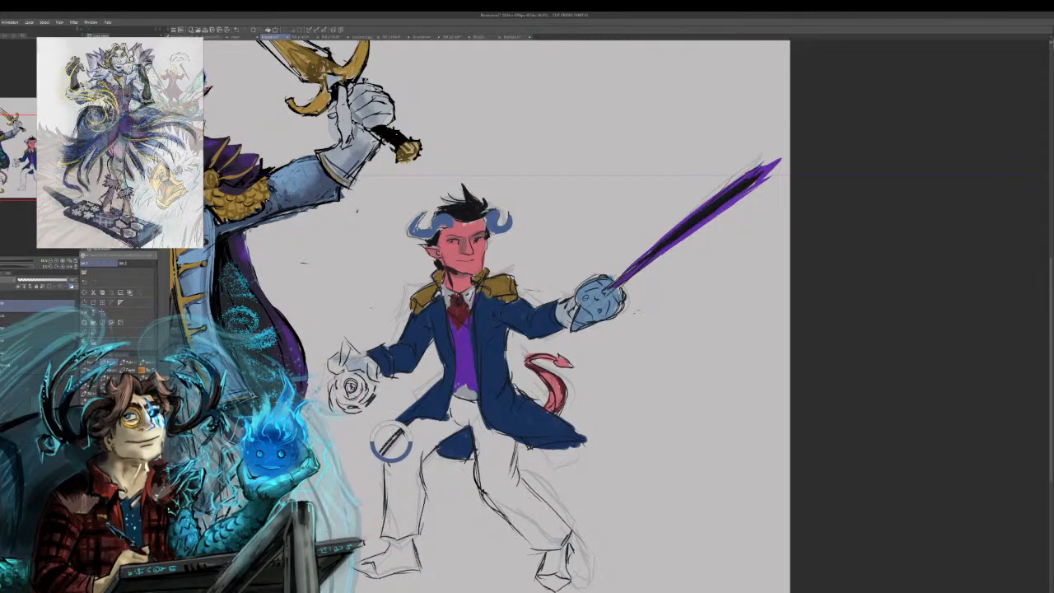
mouse_move(414, 428)
mouse_down()
mouse_move(385, 460)
mouse_move(424, 421)
mouse_move(385, 465)
mouse_move(445, 420)
mouse_move(407, 462)
mouse_up()
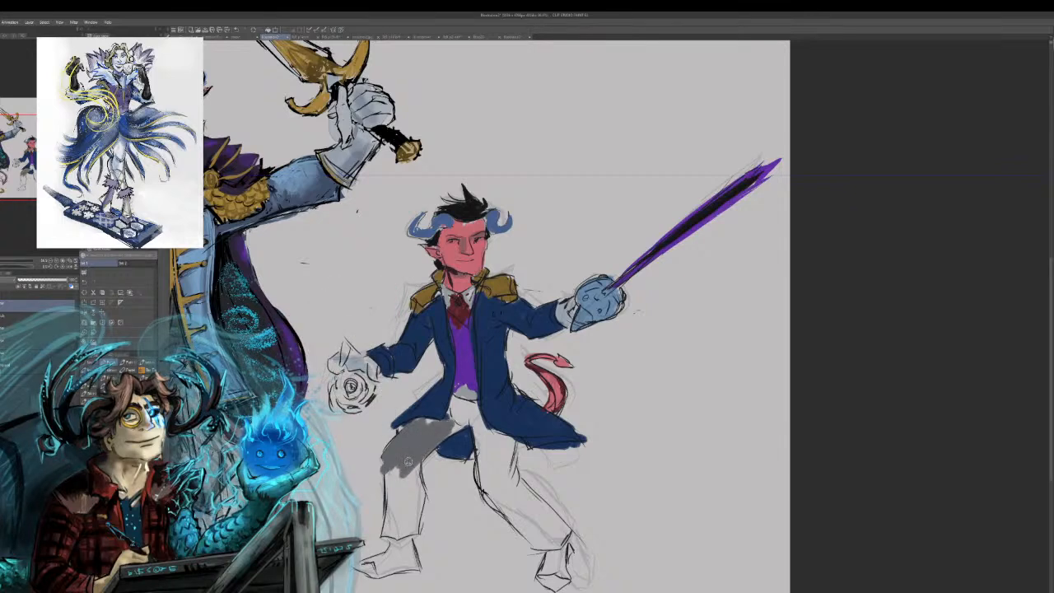
key(ctrl+z)
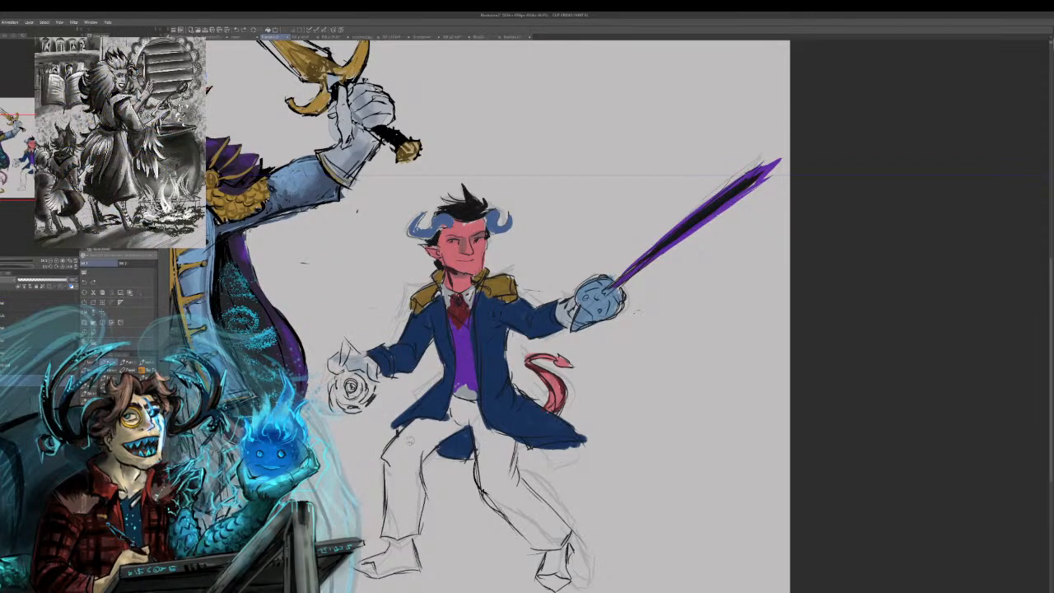
Fill both of the swordsman's trouser legs dark gray down to the ankles and edge the coat's lapels in gold.
mouse_move(411, 430)
mouse_down()
mouse_move(387, 457)
mouse_move(417, 424)
mouse_move(390, 458)
mouse_move(422, 422)
mouse_move(444, 425)
mouse_move(399, 461)
mouse_move(415, 453)
mouse_move(455, 425)
mouse_move(451, 402)
mouse_move(457, 418)
mouse_move(469, 404)
mouse_move(486, 504)
mouse_move(508, 516)
mouse_move(486, 445)
mouse_move(504, 443)
mouse_move(491, 430)
mouse_move(512, 449)
mouse_move(493, 506)
mouse_move(495, 472)
mouse_move(516, 512)
mouse_up()
mouse_move(509, 476)
mouse_down()
mouse_move(512, 510)
mouse_move(497, 498)
mouse_move(545, 544)
mouse_up()
drag(528, 507, 550, 543)
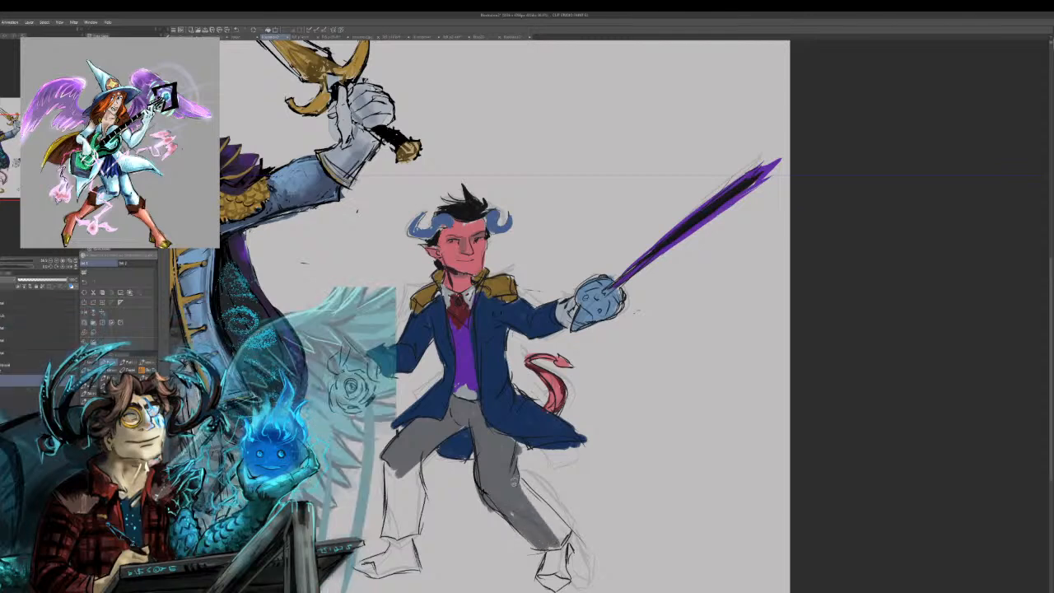
mouse_move(516, 479)
mouse_down()
mouse_move(557, 532)
mouse_move(565, 527)
mouse_move(556, 544)
mouse_up()
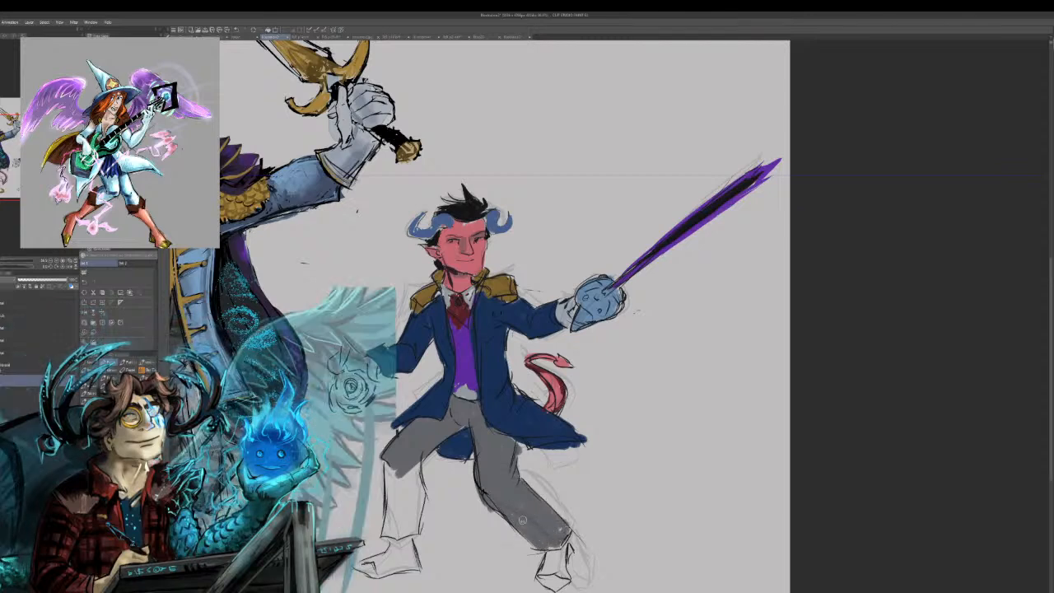
mouse_move(424, 460)
mouse_down()
mouse_move(408, 532)
mouse_move(383, 531)
mouse_move(387, 468)
mouse_move(392, 524)
mouse_move(414, 512)
mouse_move(422, 457)
mouse_up()
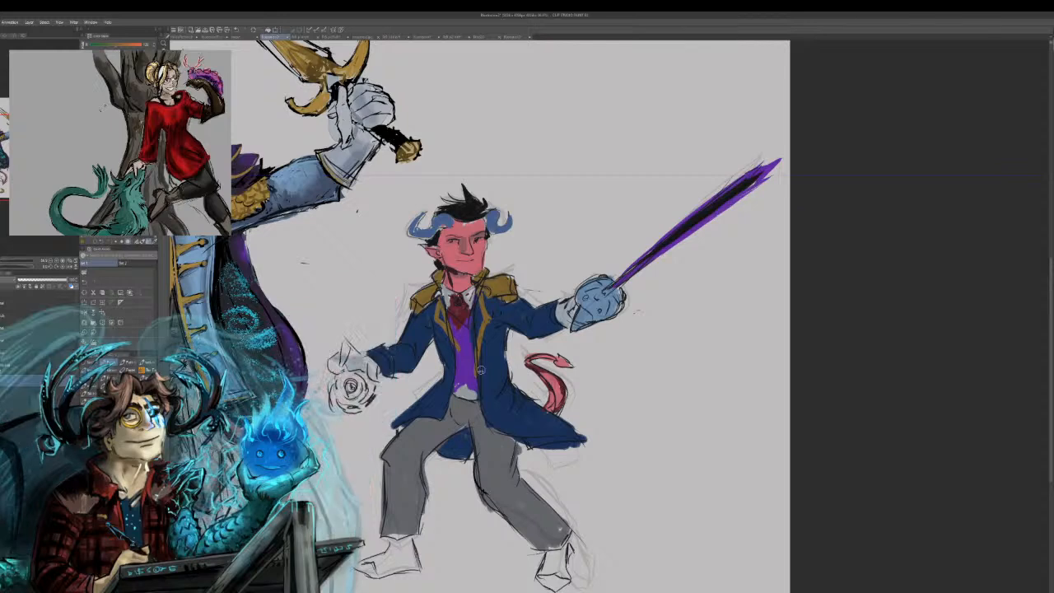
Paint the swordsman's hairline black above the forehead, with a loose lock falling over the brow.
alt+click(457, 227)
alt+click(467, 216)
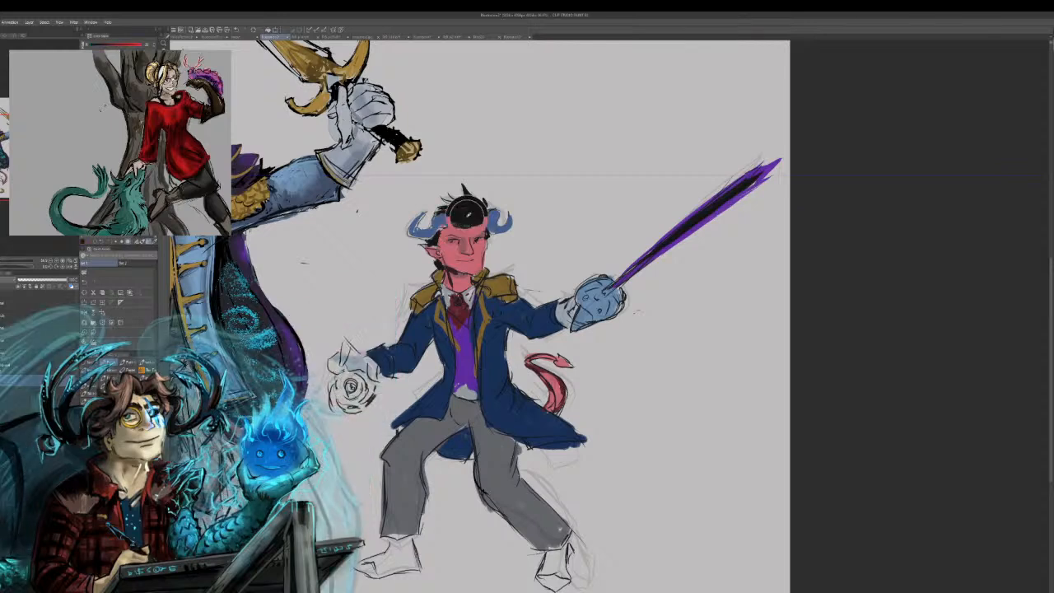
drag(483, 232, 471, 236)
drag(466, 221, 473, 233)
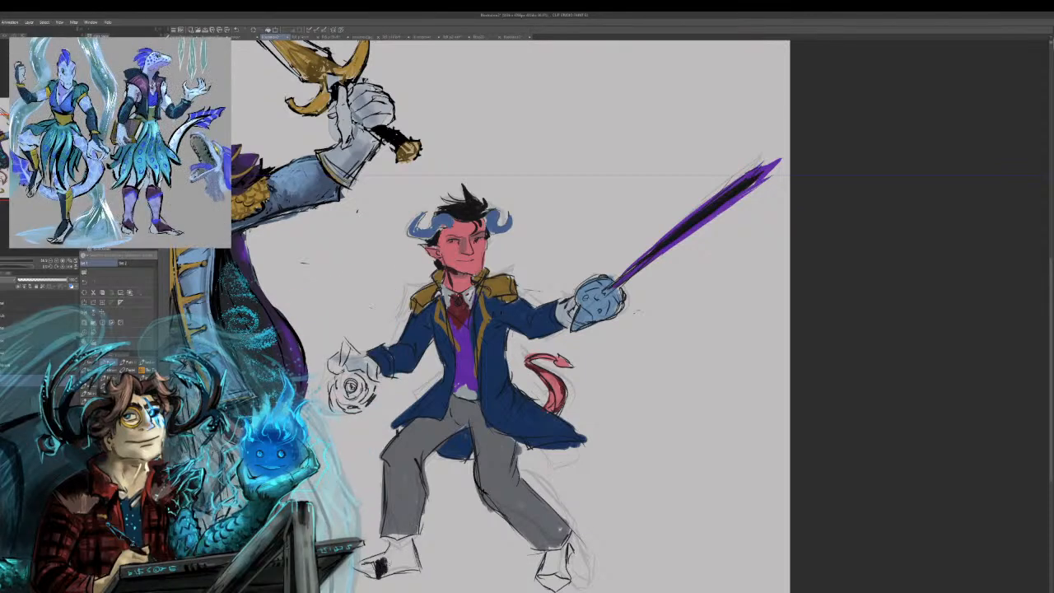
Paint both of the swordsman's shoes black with gold toe caps.
mouse_move(384, 568)
mouse_down()
mouse_move(407, 567)
mouse_move(412, 537)
mouse_move(367, 562)
mouse_move(397, 559)
mouse_move(392, 568)
mouse_move(401, 556)
mouse_move(363, 566)
mouse_move(393, 554)
mouse_move(381, 570)
mouse_move(414, 567)
mouse_move(386, 567)
mouse_move(407, 559)
mouse_move(403, 538)
mouse_move(414, 549)
mouse_move(406, 567)
mouse_move(419, 563)
mouse_up()
key(ctrl+z)
mouse_move(550, 548)
mouse_down()
mouse_move(542, 578)
mouse_move(567, 572)
mouse_move(560, 580)
mouse_move(549, 563)
mouse_move(543, 576)
mouse_move(565, 573)
mouse_up()
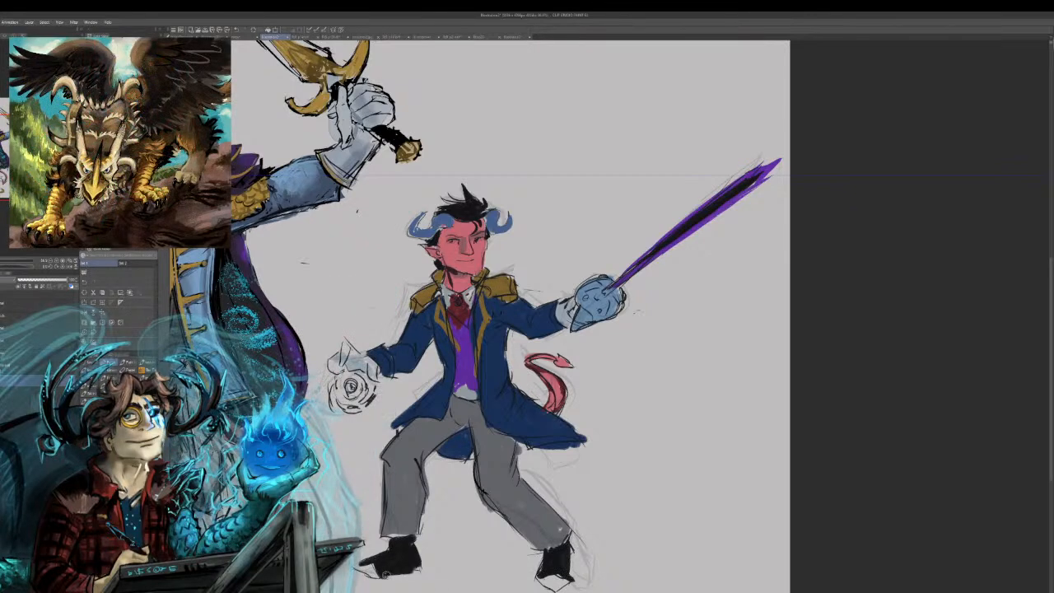
drag(361, 569, 380, 575)
key(ctrl+z)
key(ctrl+z)
key(ctrl+z)
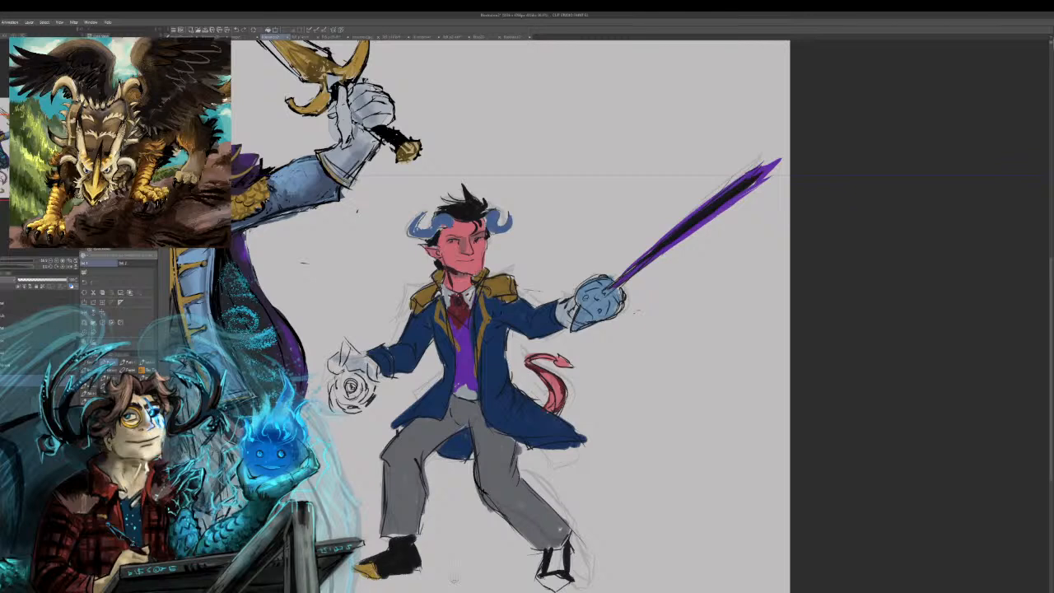
drag(542, 578, 568, 576)
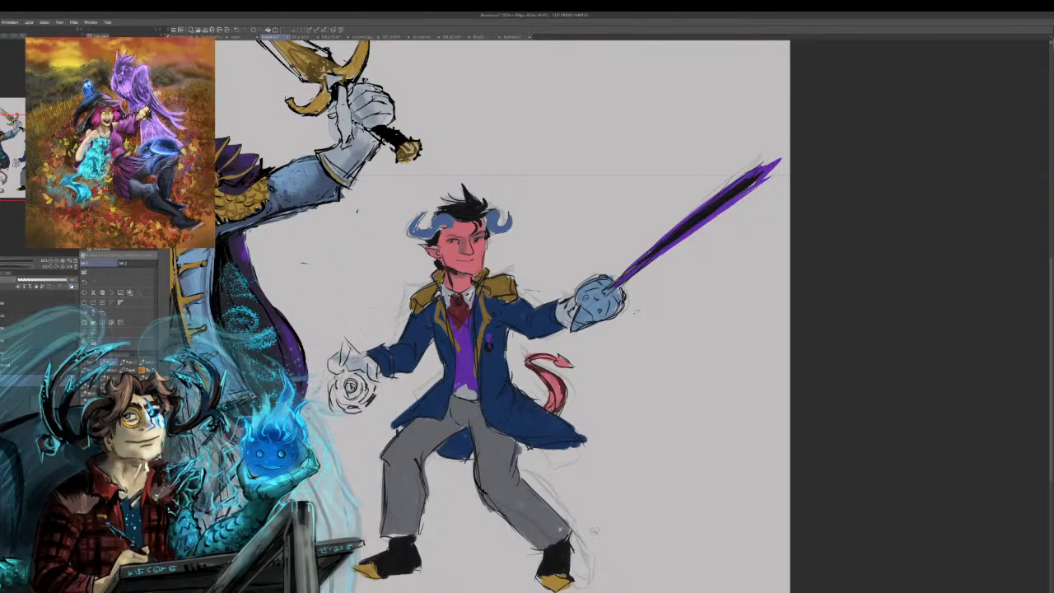
Strengthen the black outlines of the swordsman's trouser legs and touch up the gray at the ankle hem.
mouse_move(524, 486)
mouse_down()
mouse_move(565, 528)
mouse_move(547, 550)
mouse_move(561, 540)
mouse_move(486, 498)
mouse_move(526, 537)
mouse_up()
mouse_move(479, 495)
mouse_down()
mouse_move(497, 510)
mouse_move(487, 500)
mouse_up()
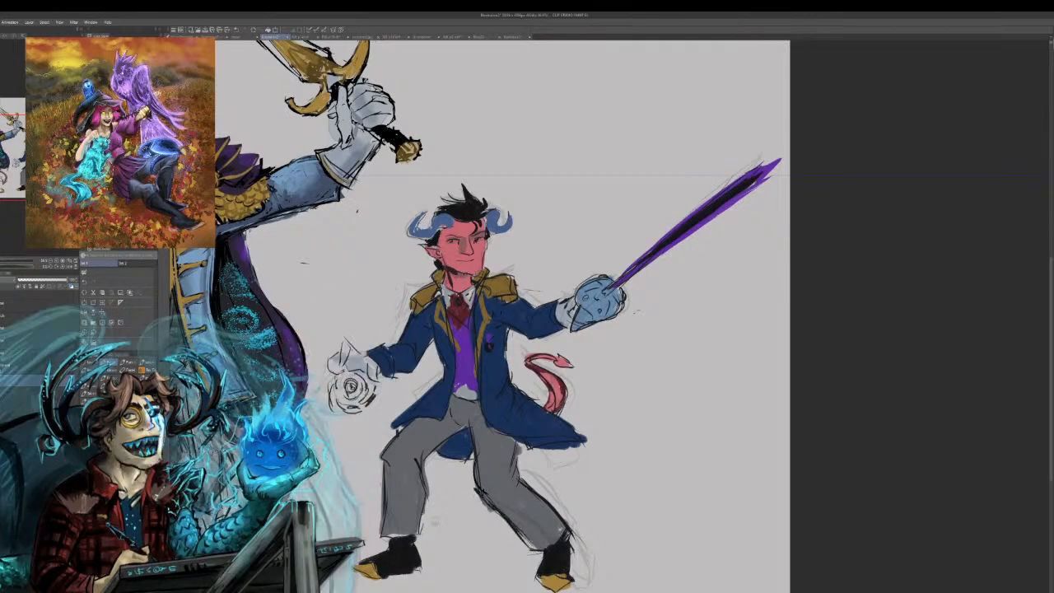
mouse_move(425, 486)
mouse_down()
mouse_move(421, 529)
mouse_move(404, 537)
mouse_up()
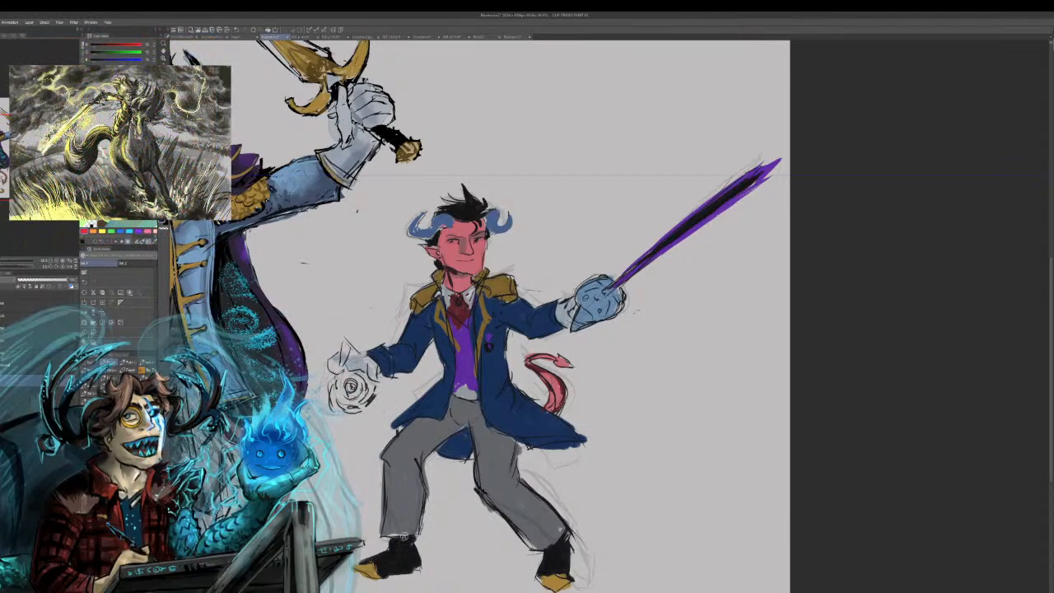
alt+click(402, 533)
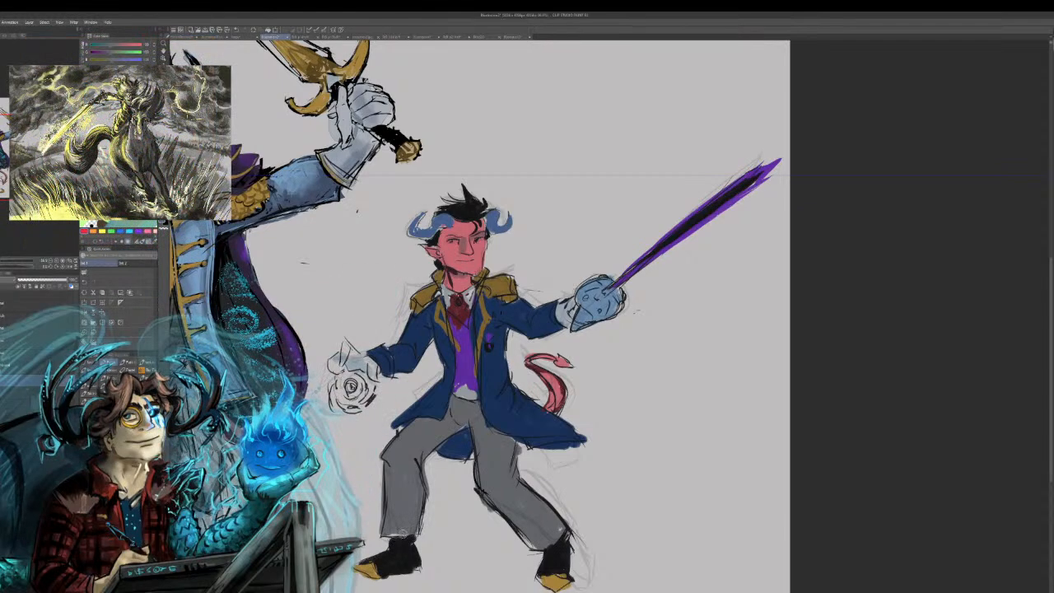
drag(383, 531, 415, 536)
Shade the nobleman's laced boot in pale blue-gray below the knee.
key(ctrl+minus)
key(ctrl+minus)
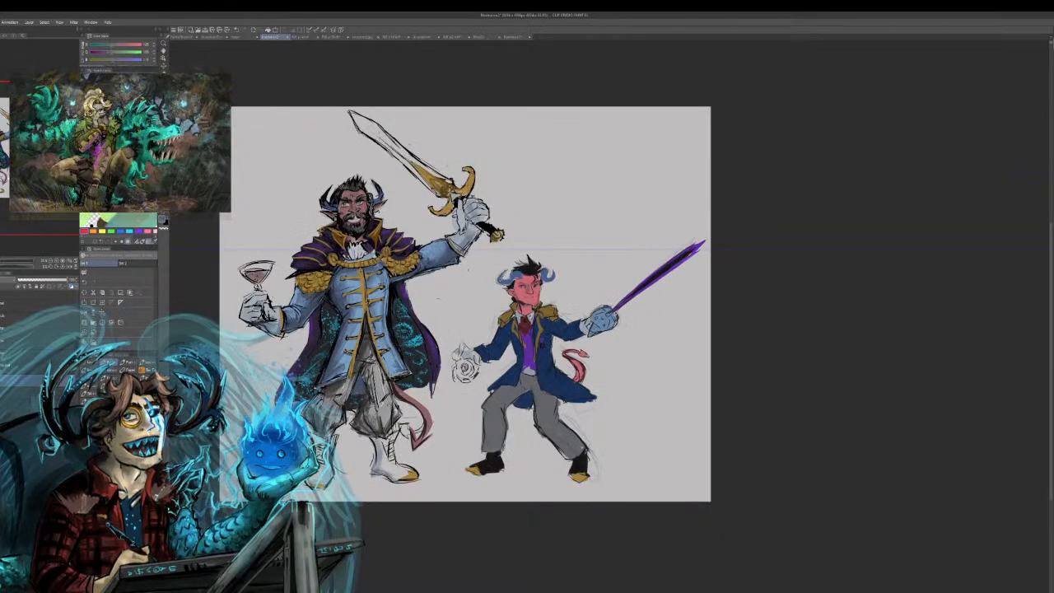
drag(3, 263, 0, 262)
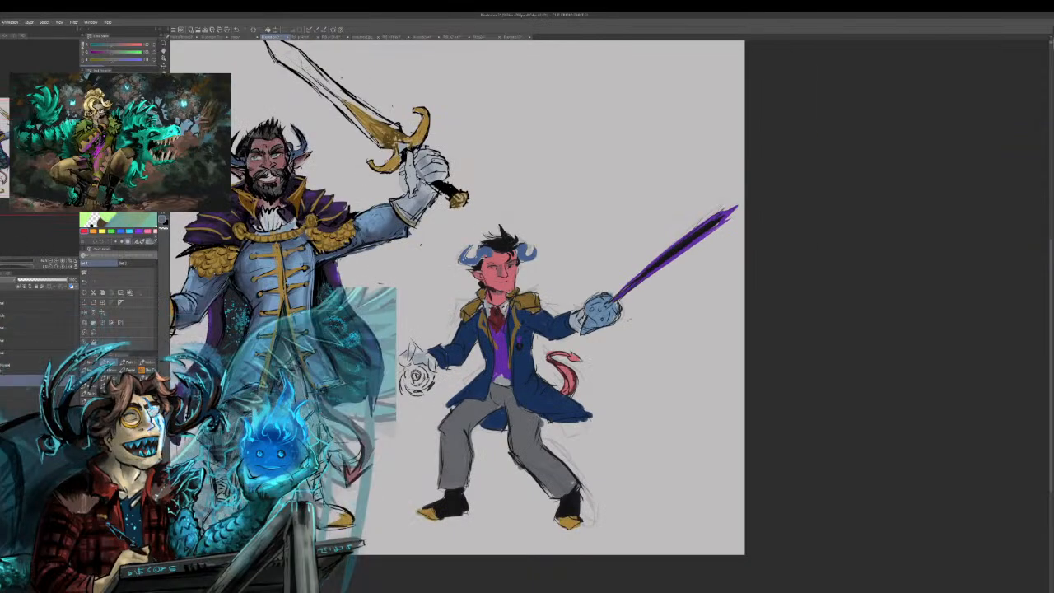
drag(2, 158, 0, 151)
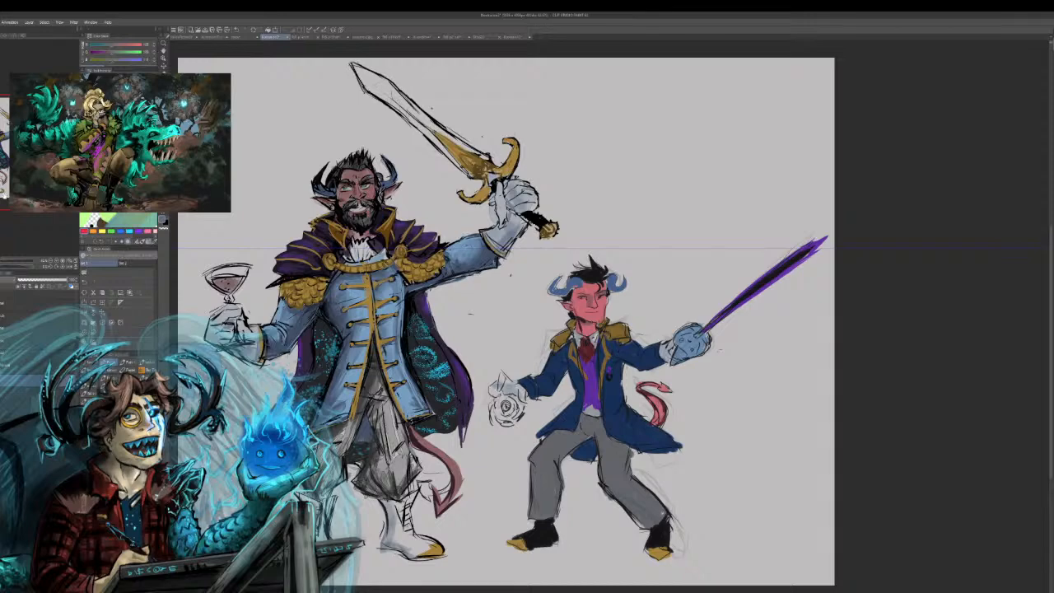
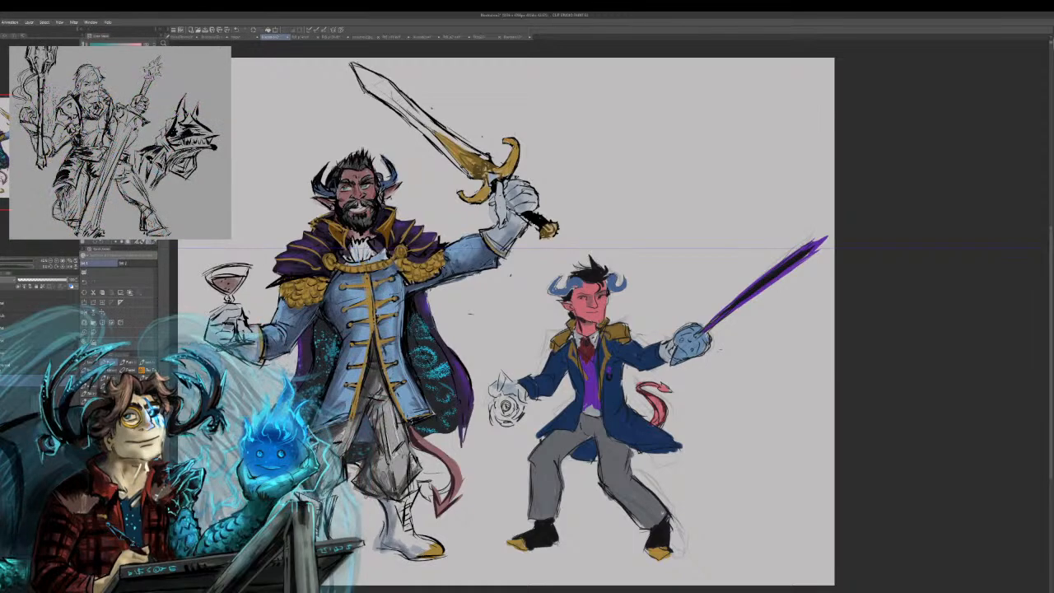
drag(396, 509, 414, 555)
mouse_move(400, 505)
mouse_down()
mouse_move(406, 534)
mouse_move(403, 516)
mouse_up()
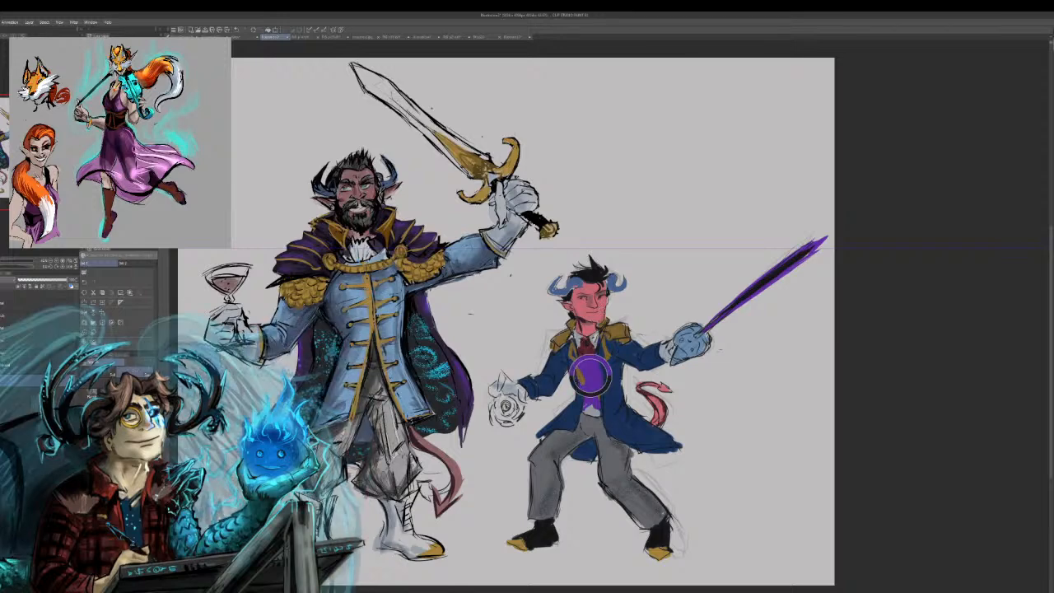
Tint the center of the swordsman's rose purple and spatter purple specks along both edges of his blade.
mouse_move(504, 401)
mouse_down()
mouse_move(506, 416)
mouse_move(514, 409)
mouse_up()
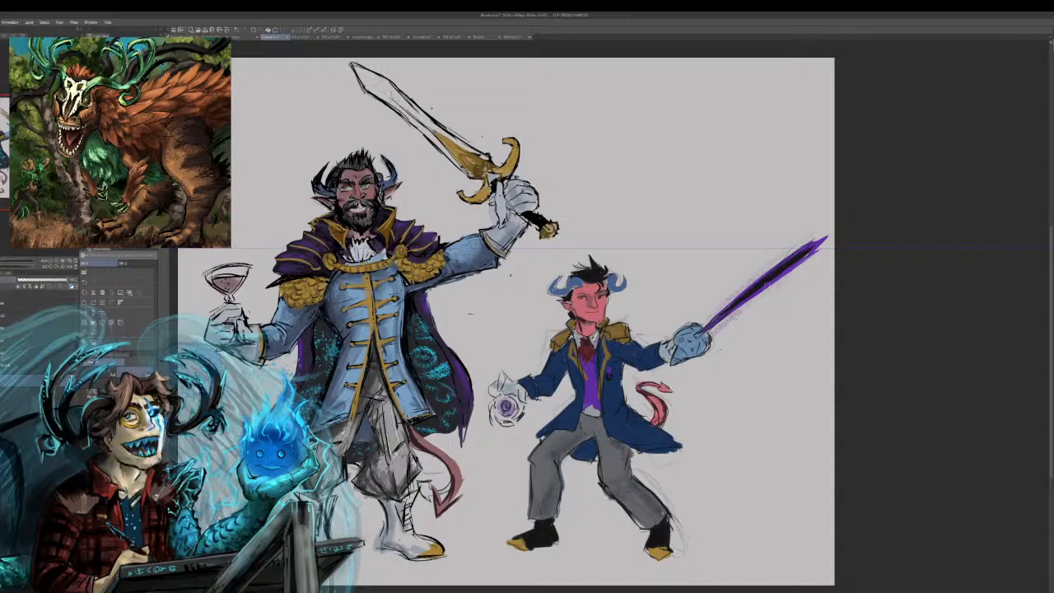
mouse_move(810, 265)
mouse_down()
mouse_move(746, 317)
mouse_move(708, 312)
mouse_up()
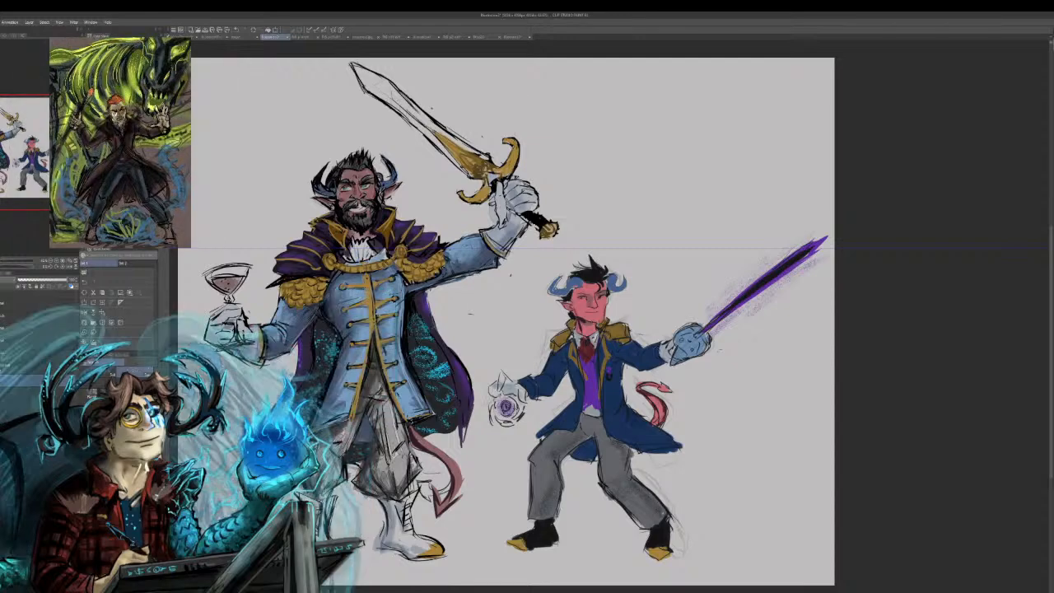
key(ctrl+z)
mouse_move(722, 307)
mouse_down()
mouse_move(754, 290)
mouse_move(833, 231)
mouse_up()
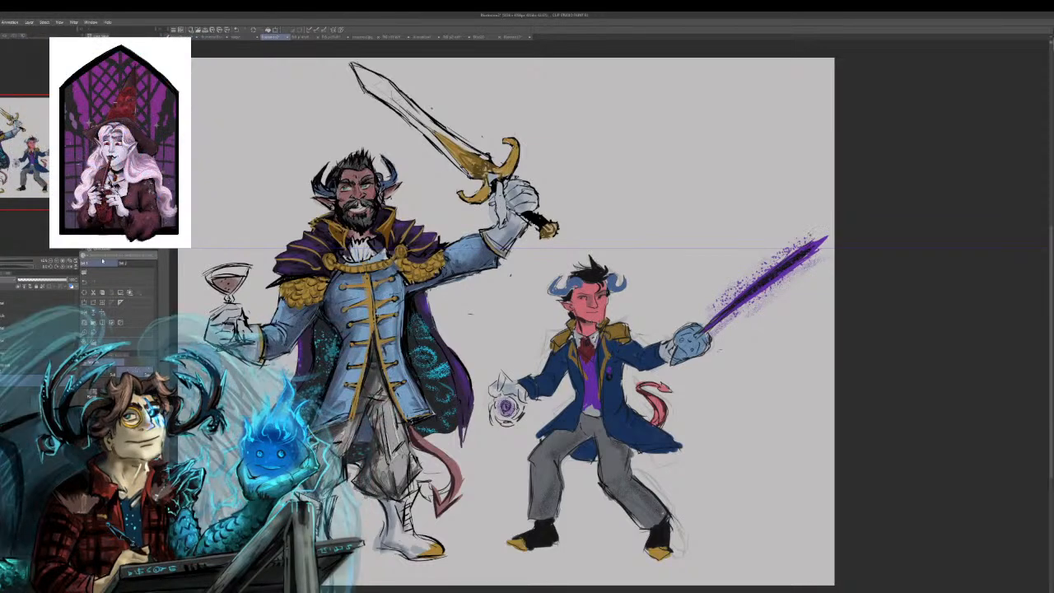
Shade the swordsman's neck beneath the jaw with a soft dark red shadow.
click(5, 261)
click(7, 262)
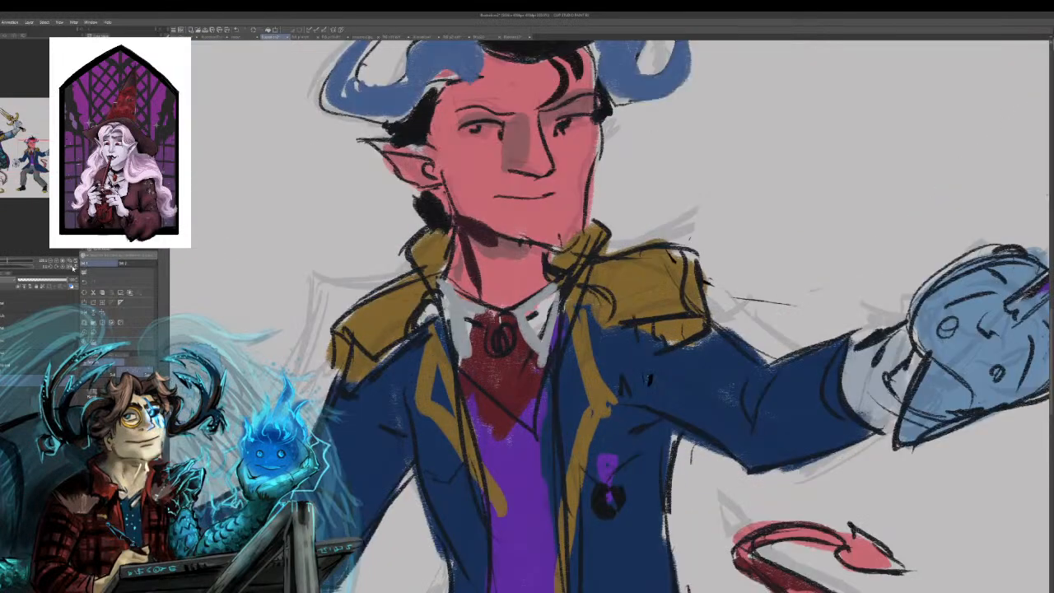
mouse_move(551, 124)
mouse_down()
mouse_move(476, 230)
mouse_move(482, 252)
mouse_up()
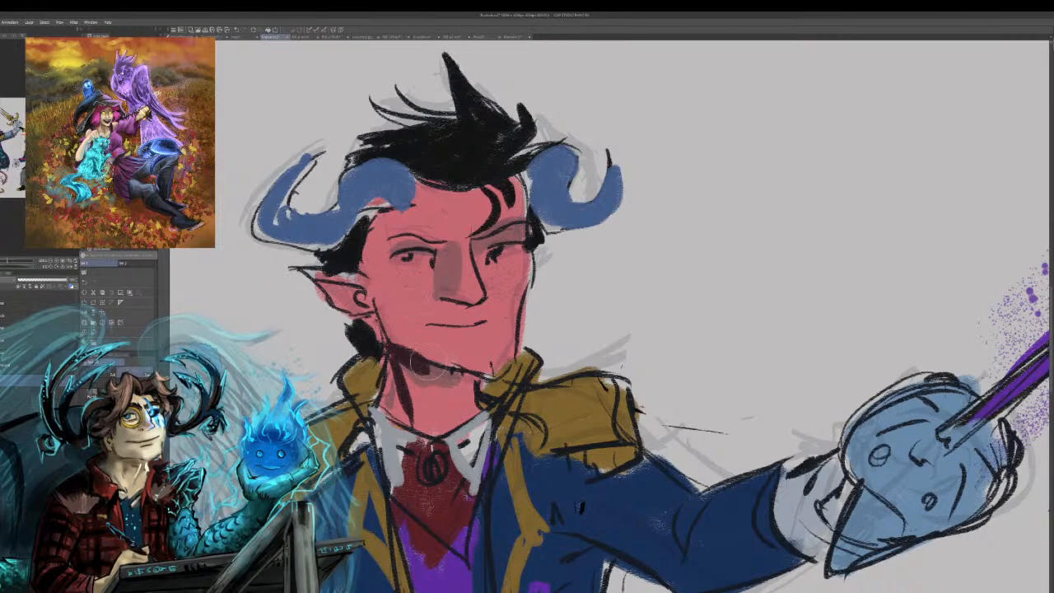
drag(425, 363, 443, 375)
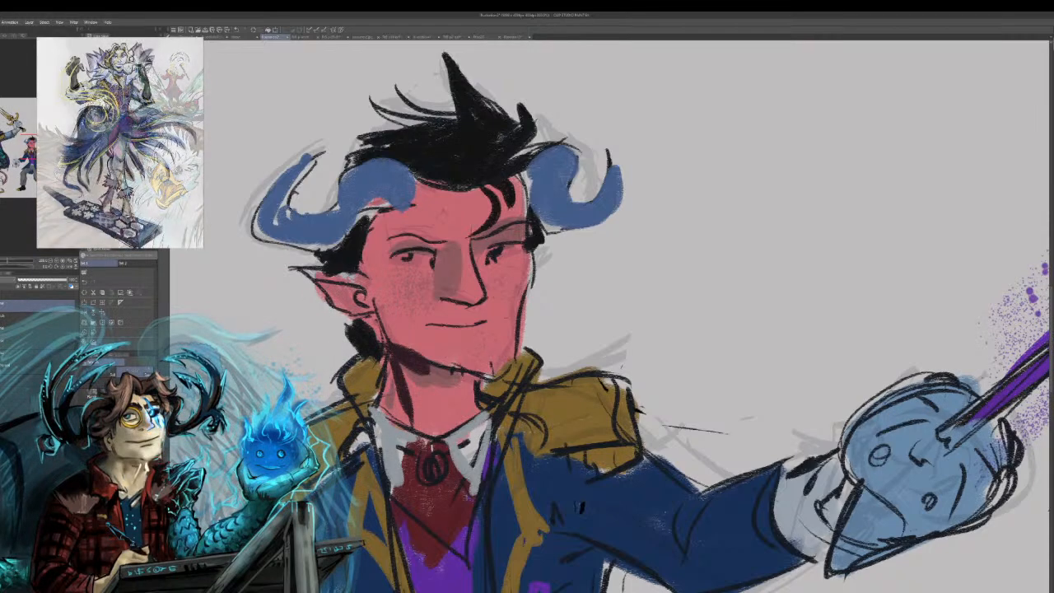
click(3, 304)
click(2, 305)
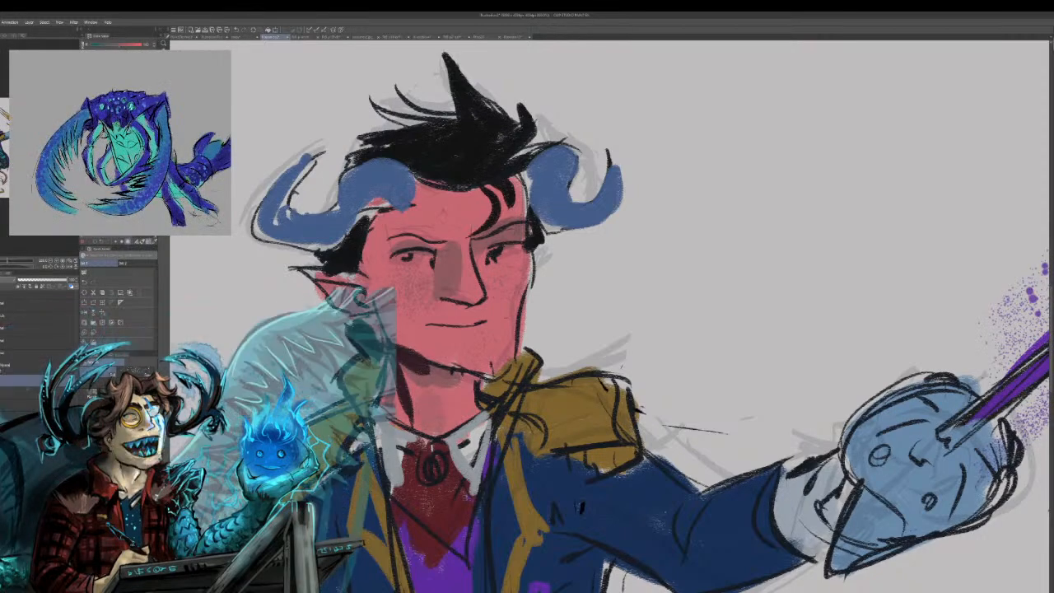
drag(404, 490, 373, 461)
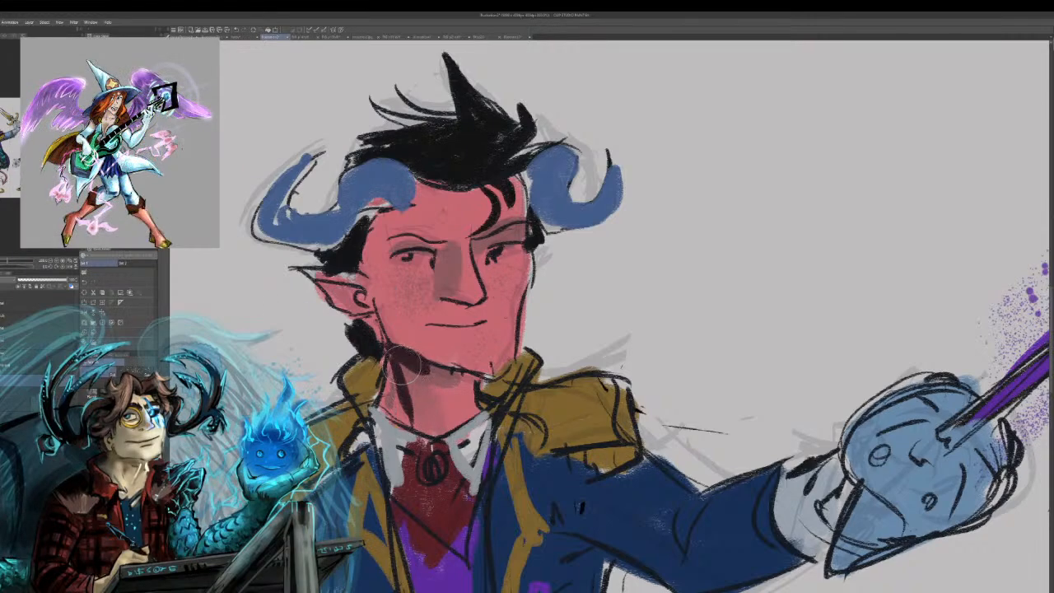
mouse_move(400, 360)
mouse_down()
mouse_move(390, 402)
mouse_move(410, 401)
mouse_move(416, 375)
mouse_up()
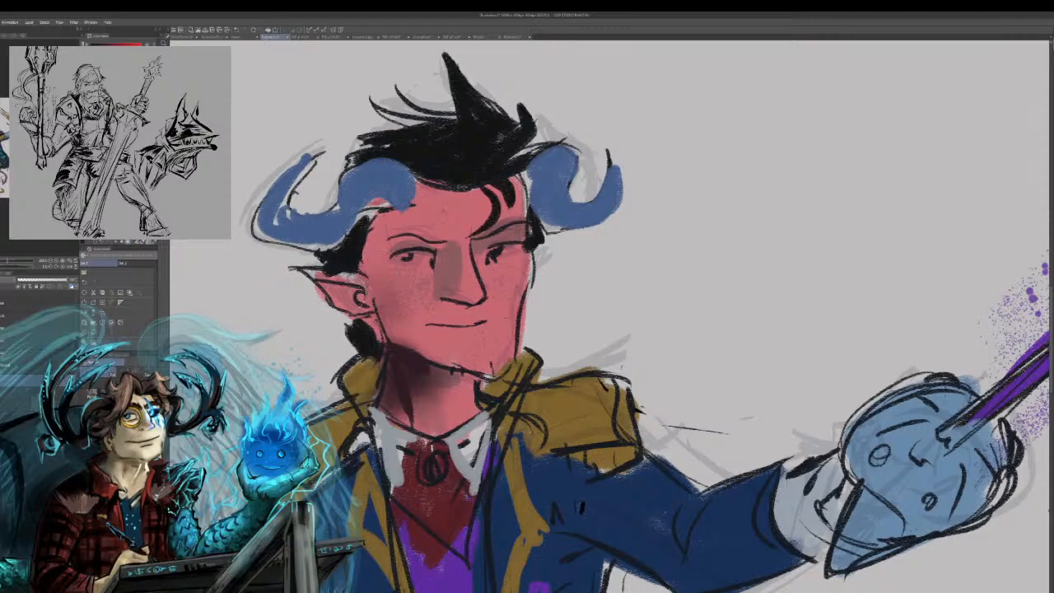
Darken the inside of the swordsman's pointed ear and shade the sockets around both eyes.
drag(367, 302, 356, 299)
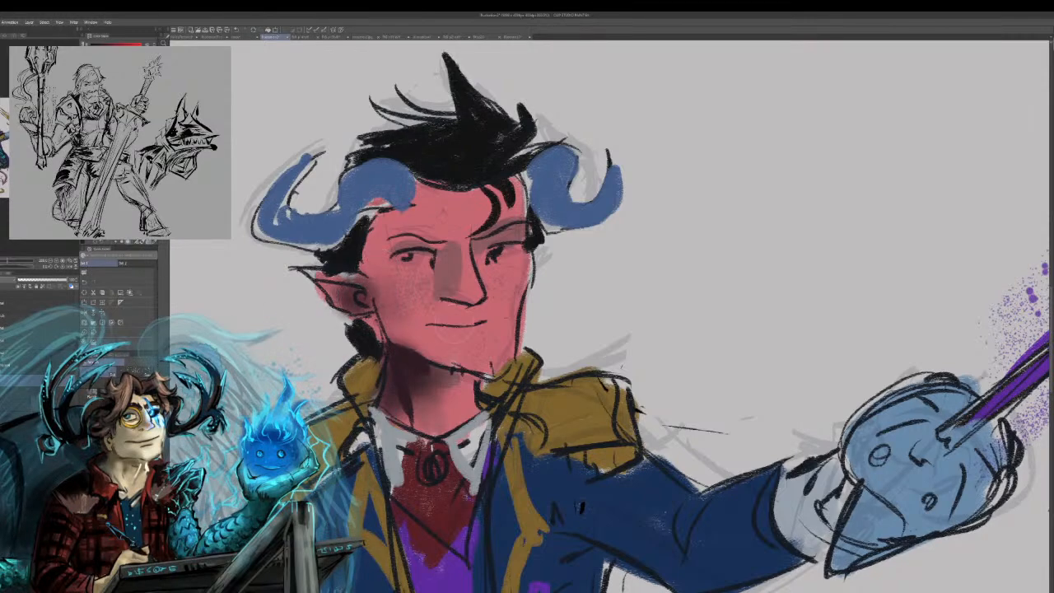
drag(420, 250, 397, 257)
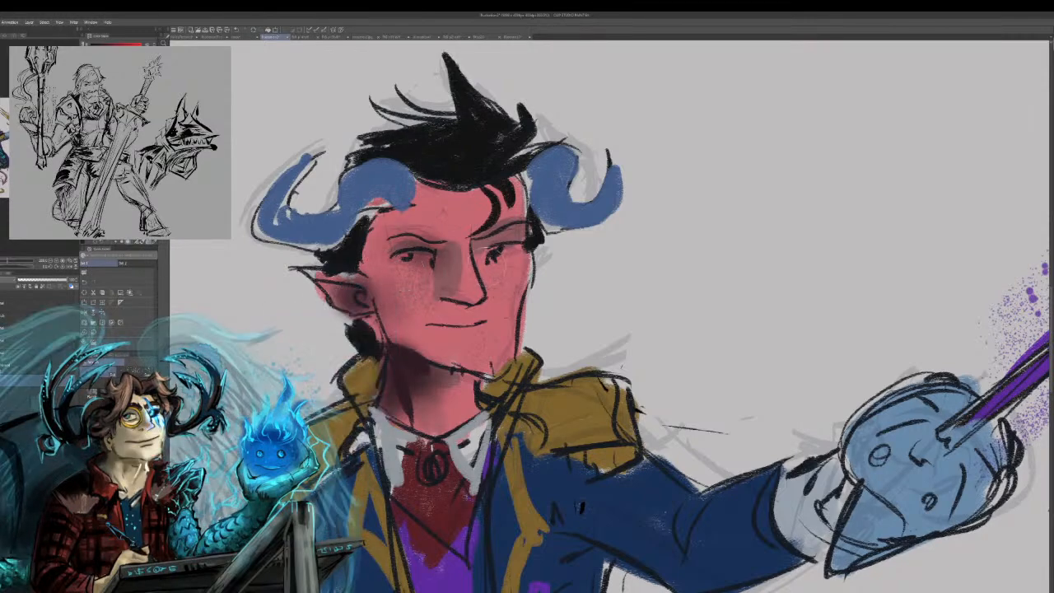
drag(488, 245, 504, 244)
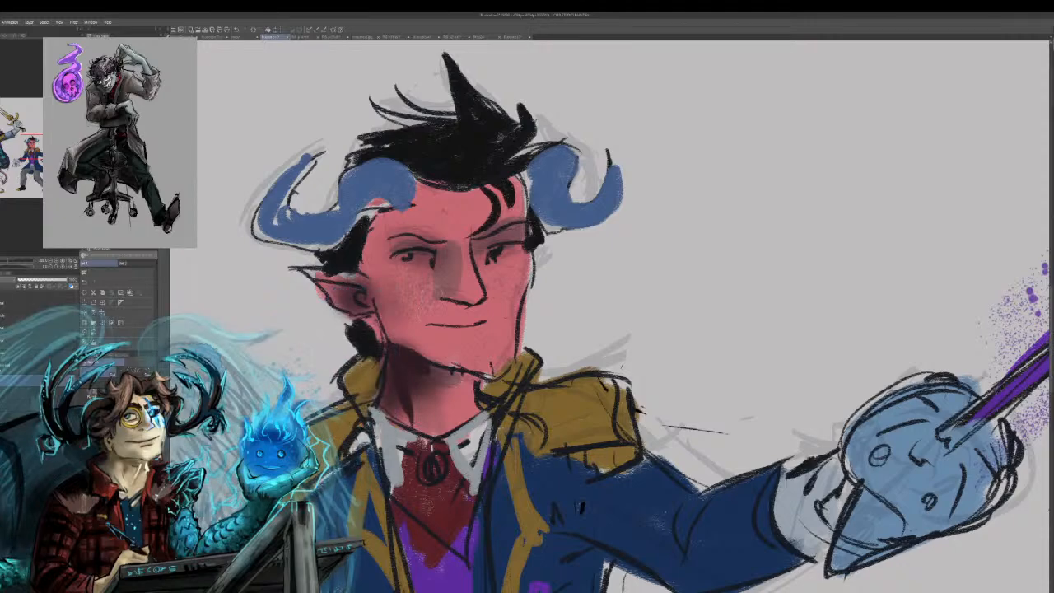
Deepen the shadows under the swordsman's eyebrows and dot stubble along his jaw.
drag(410, 249, 402, 245)
drag(514, 234, 486, 251)
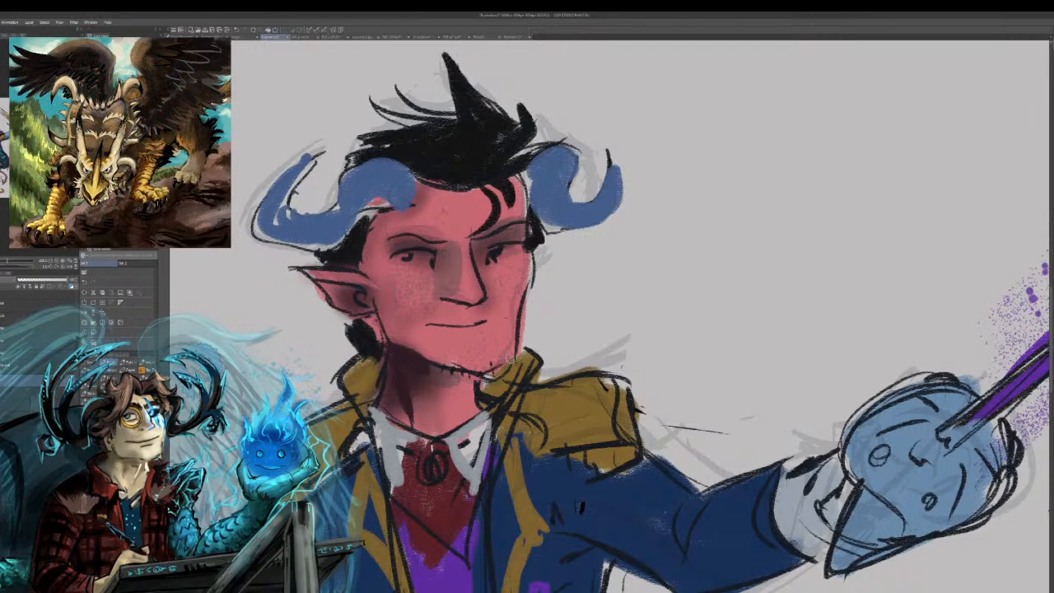
drag(506, 354, 520, 311)
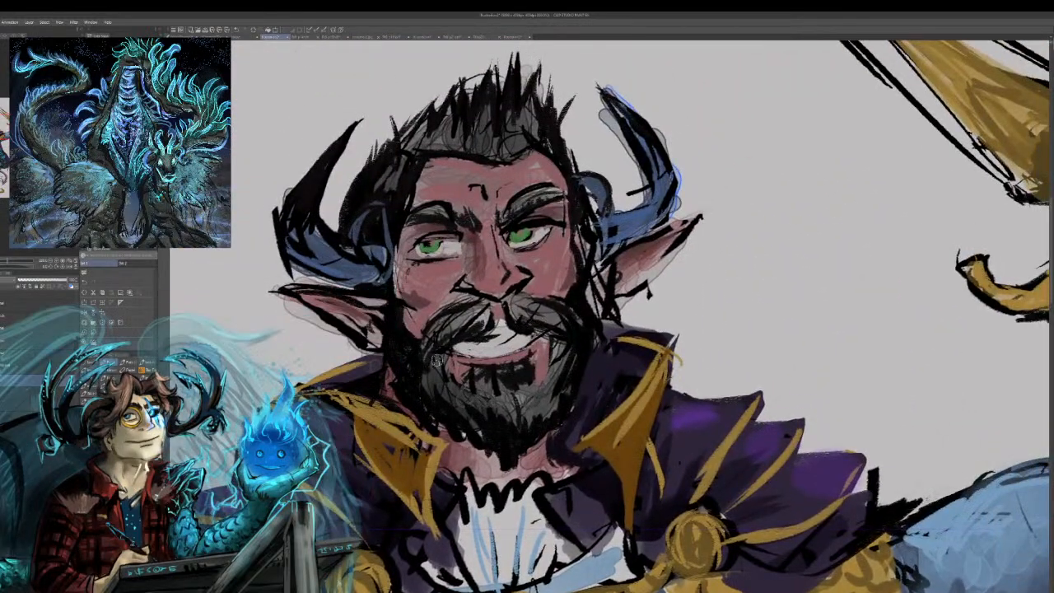
Deepen the dusky red skin tones on the nobleman's face, ears and neck around the beard.
click(36, 308)
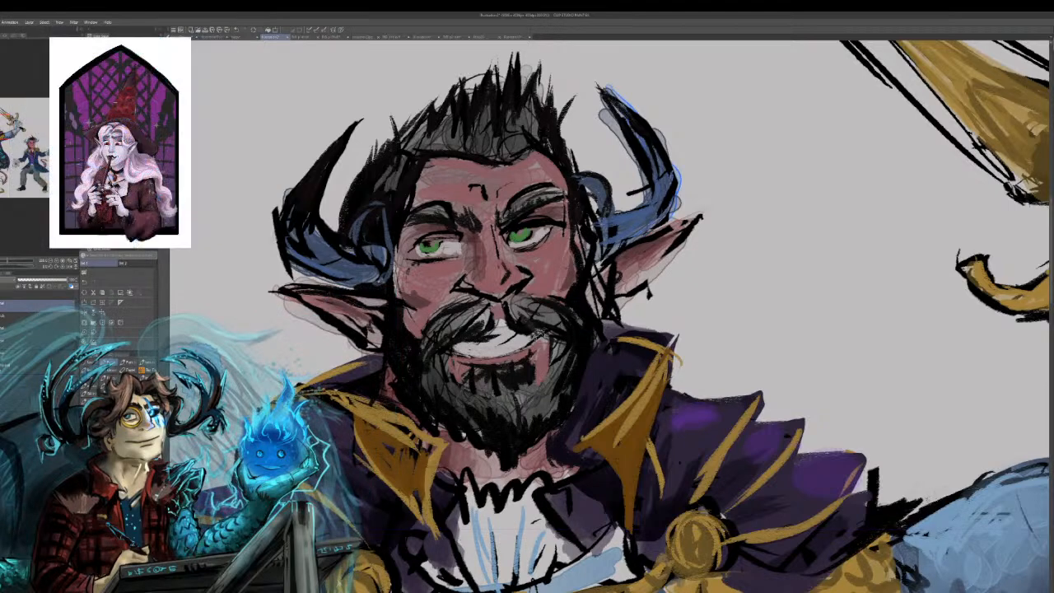
mouse_move(551, 337)
mouse_down()
mouse_move(546, 382)
mouse_move(549, 370)
mouse_move(529, 396)
mouse_up()
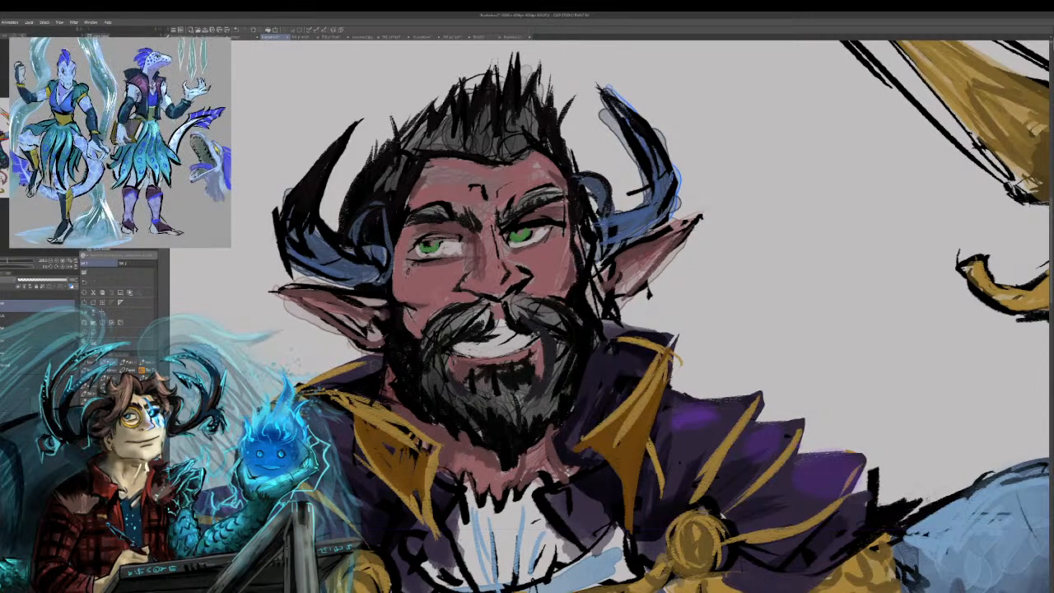
Color the irises of the swordsman's eyes green.
key(ctrl+minus)
key(ctrl+minus)
key(ctrl+minus)
key(ctrl+minus)
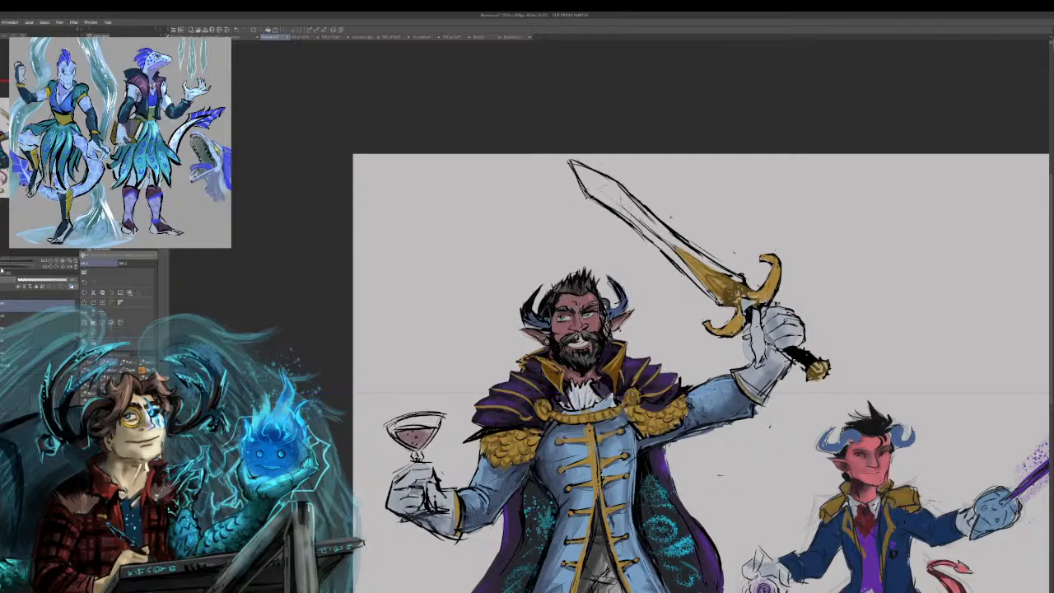
drag(659, 370, 536, 237)
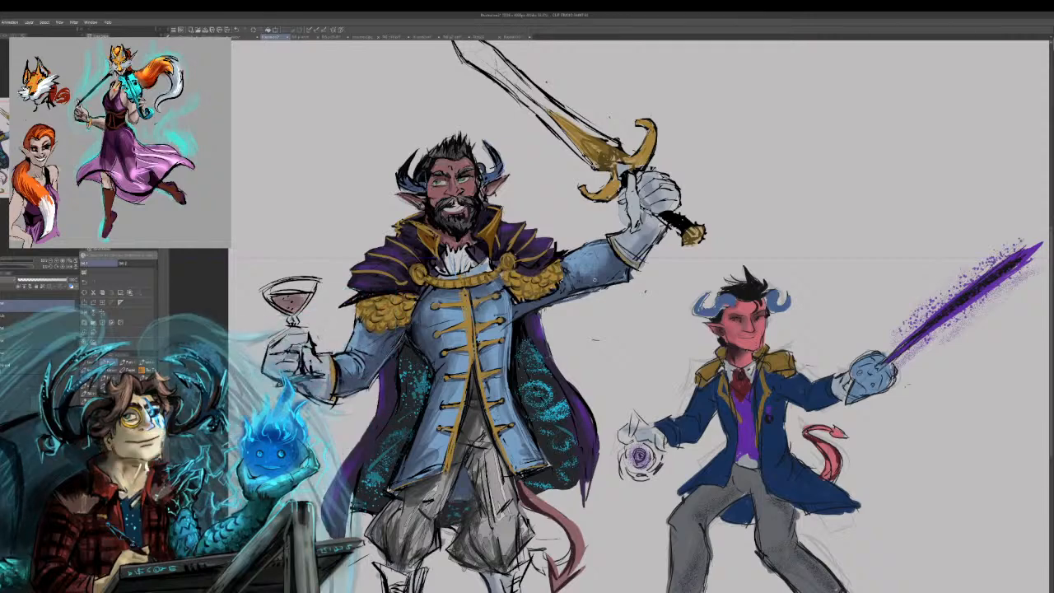
click(4, 261)
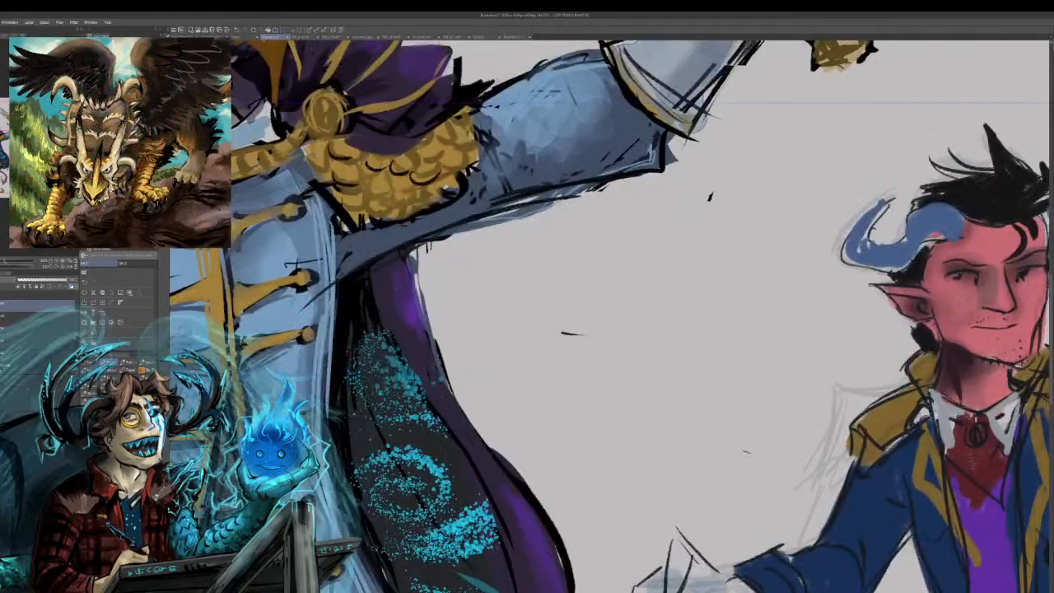
drag(14, 148, 50, 154)
drag(329, 214, 907, 419)
drag(610, 214, 546, 418)
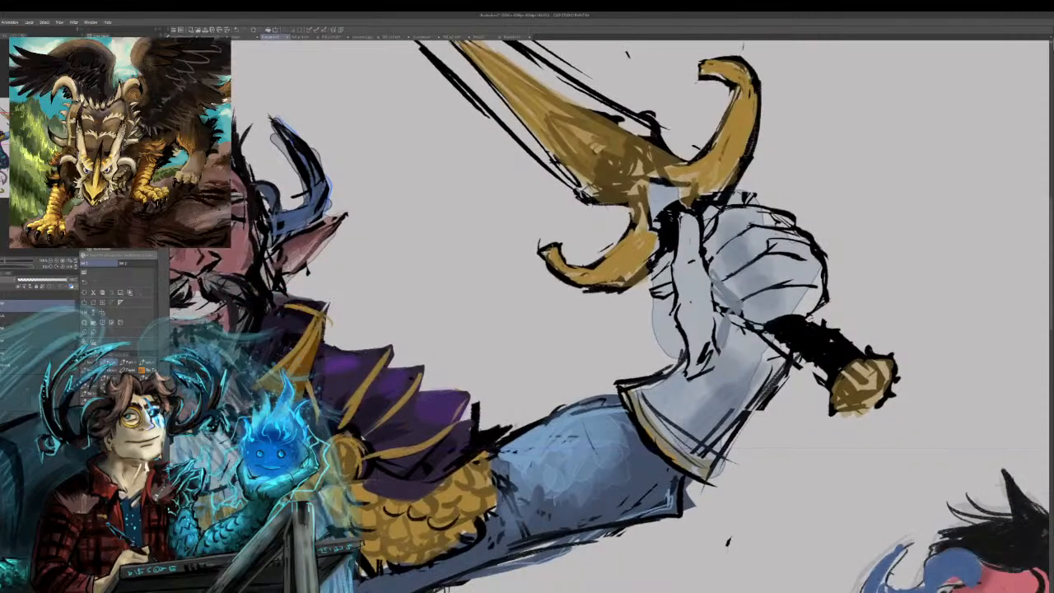
drag(741, 568, 196, 168)
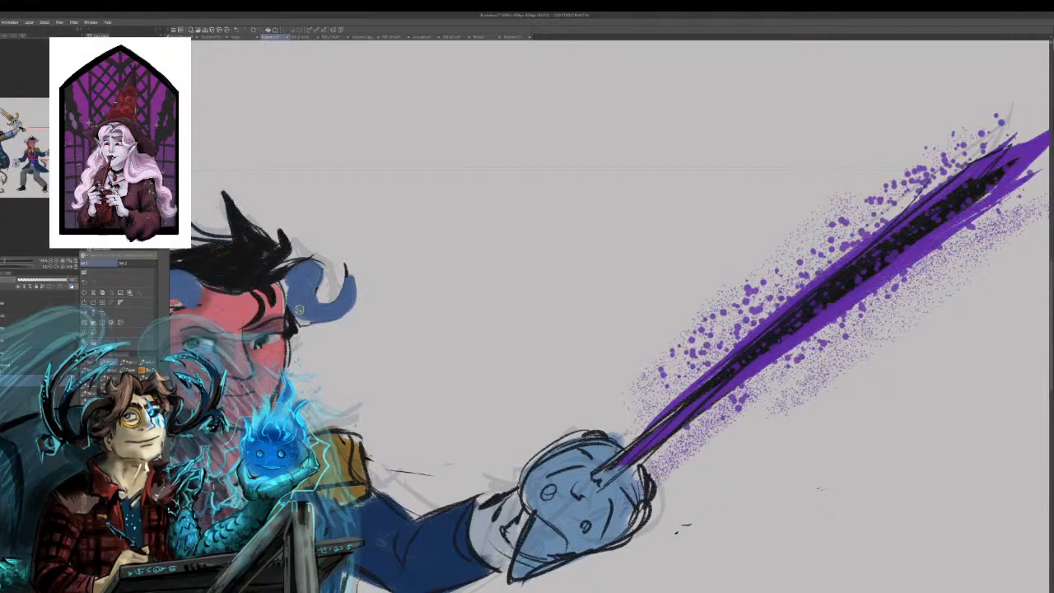
Clear the blue fill from both of the swordsman's curled horns, leaving the line art.
click(22, 305)
drag(47, 142, 37, 143)
mouse_move(479, 262)
mouse_down()
mouse_move(437, 280)
mouse_move(388, 267)
mouse_up()
mouse_move(601, 251)
mouse_down()
mouse_move(655, 270)
mouse_move(579, 276)
mouse_up()
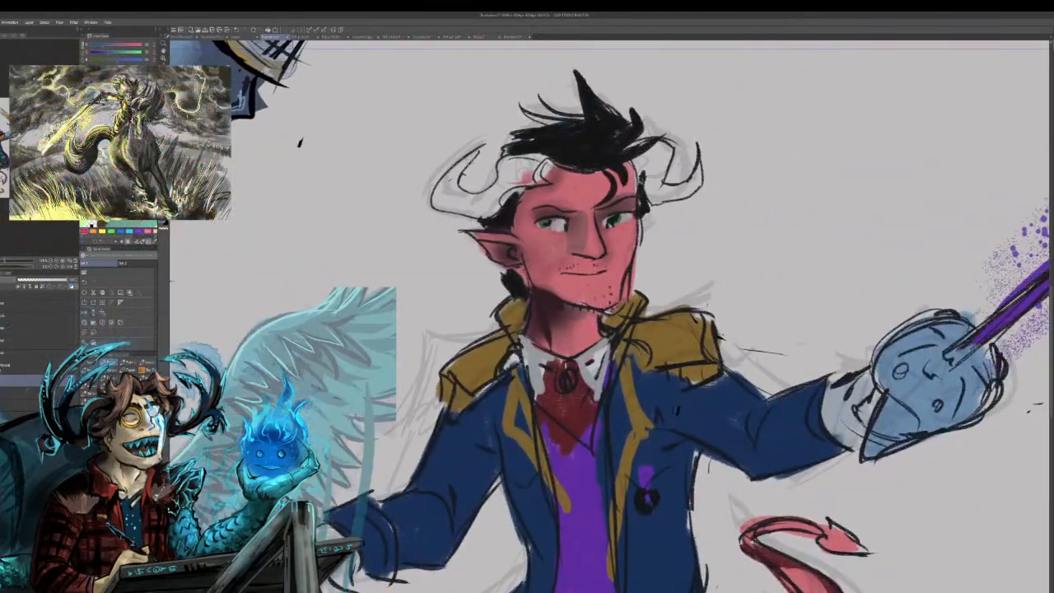
Color both of the swordsman's curled horns blue.
mouse_move(468, 161)
mouse_down()
mouse_move(445, 191)
mouse_move(466, 198)
mouse_move(451, 200)
mouse_move(480, 213)
mouse_move(484, 196)
mouse_move(495, 205)
mouse_move(489, 193)
mouse_move(476, 210)
mouse_move(508, 179)
mouse_move(497, 190)
mouse_move(501, 168)
mouse_move(526, 173)
mouse_move(521, 163)
mouse_move(499, 186)
mouse_move(550, 179)
mouse_up()
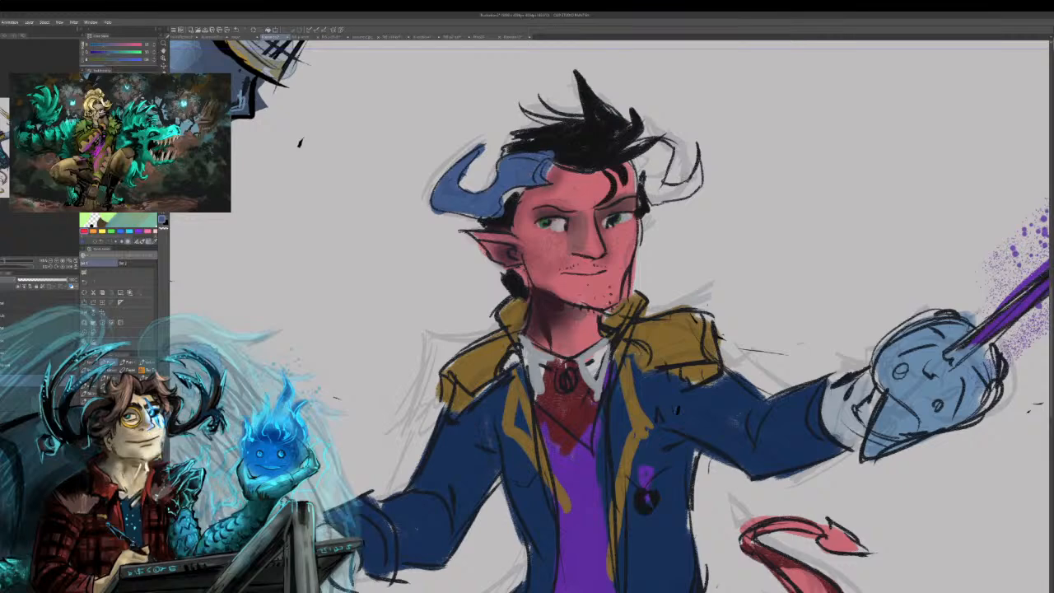
mouse_move(633, 158)
mouse_down()
mouse_move(639, 173)
mouse_move(663, 147)
mouse_move(642, 170)
mouse_move(666, 156)
mouse_move(646, 200)
mouse_up()
mouse_move(668, 146)
mouse_down()
mouse_move(659, 196)
mouse_move(685, 195)
mouse_move(651, 191)
mouse_move(705, 166)
mouse_up()
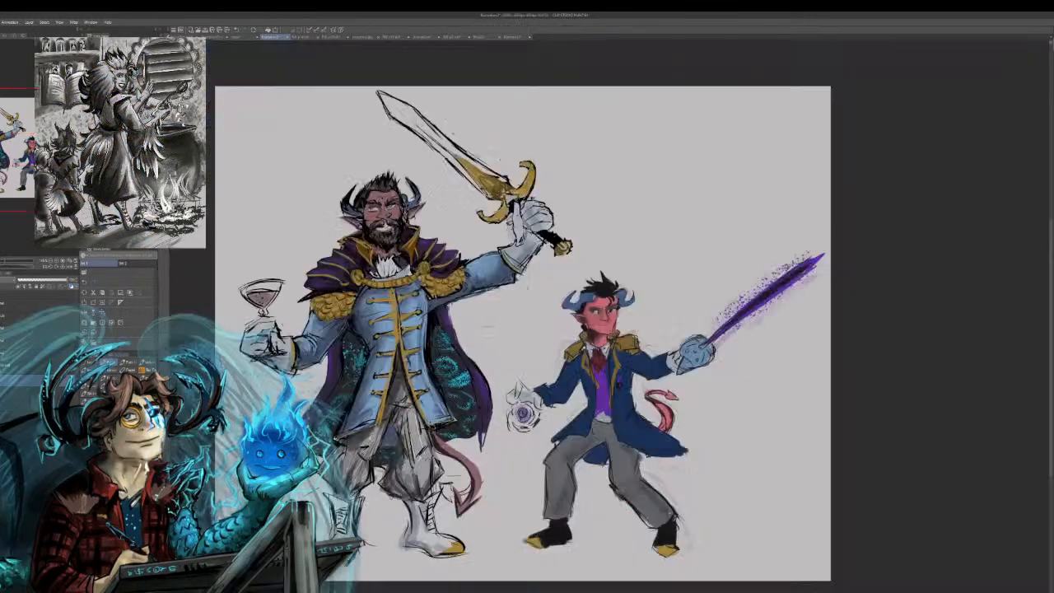
Paint the wine in the nobleman's glass a deeper red.
key(ctrl+0)
drag(528, 329, 572, 282)
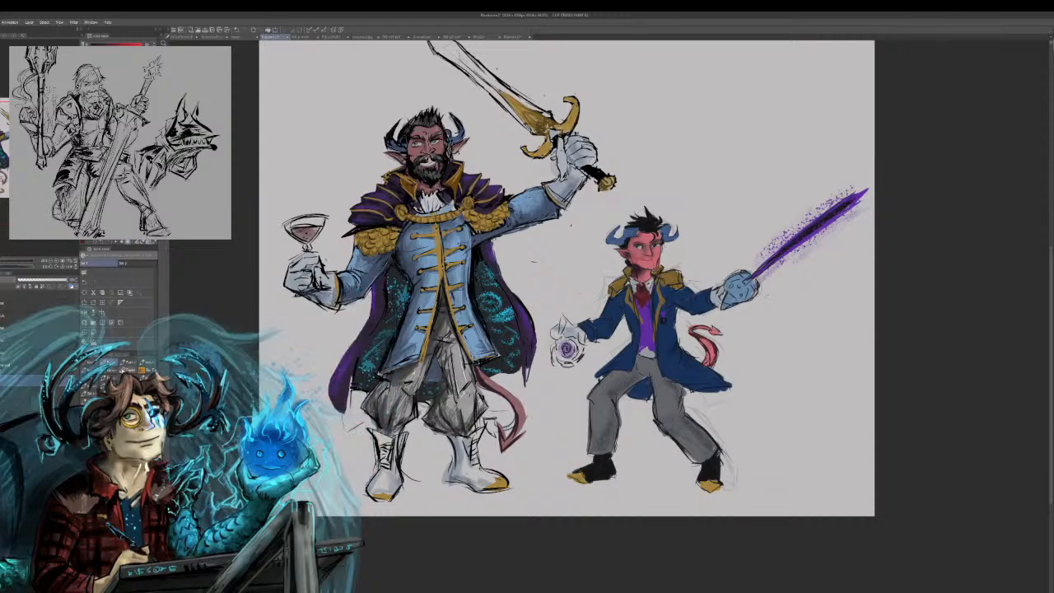
click(60, 306)
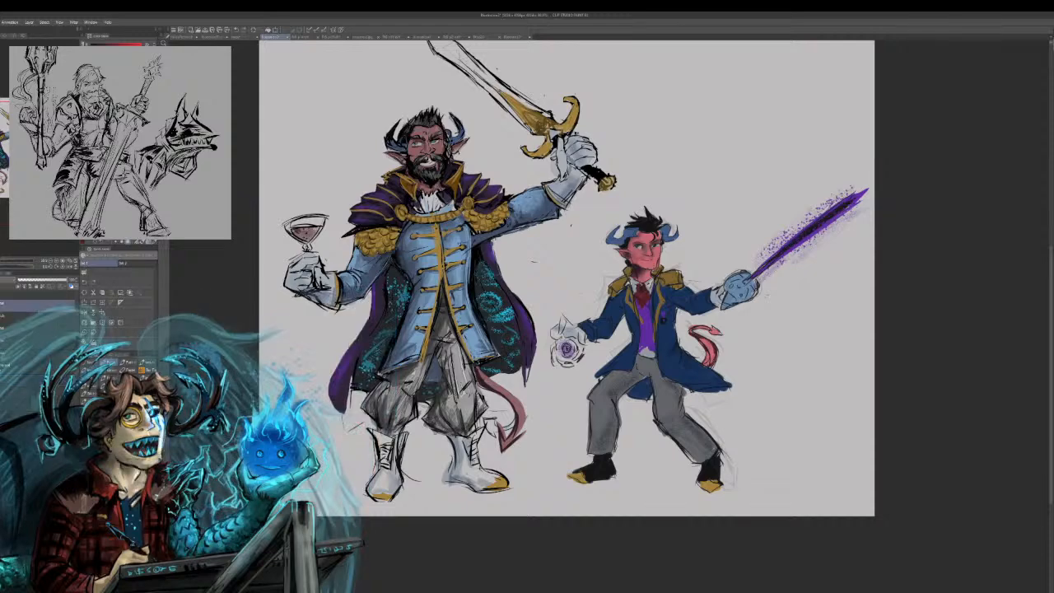
drag(295, 230, 315, 229)
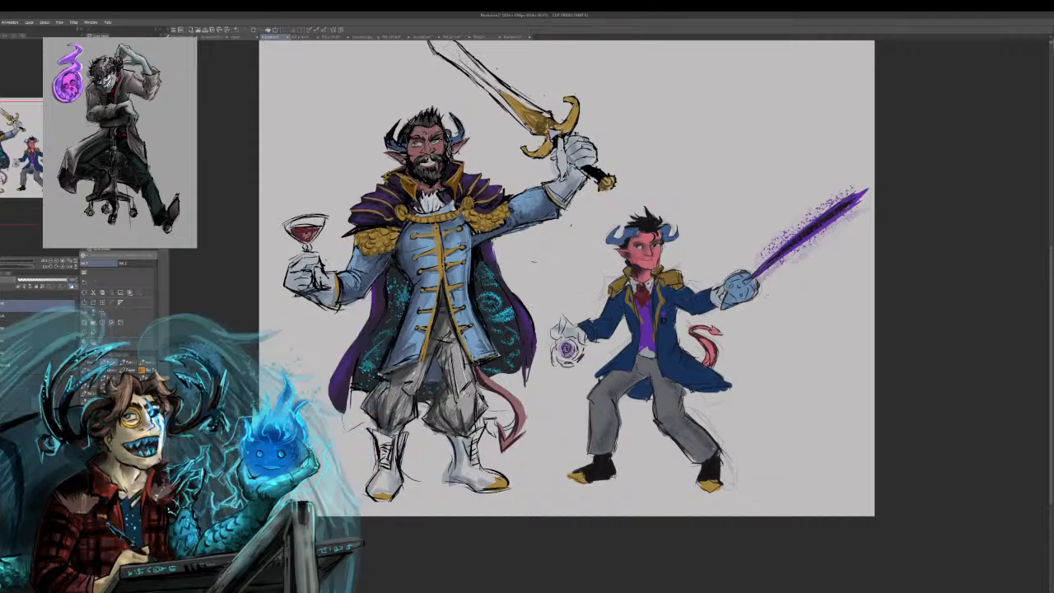
Look through the open comic pages and tree painting, and bring up the grocery store sketch.
click(484, 37)
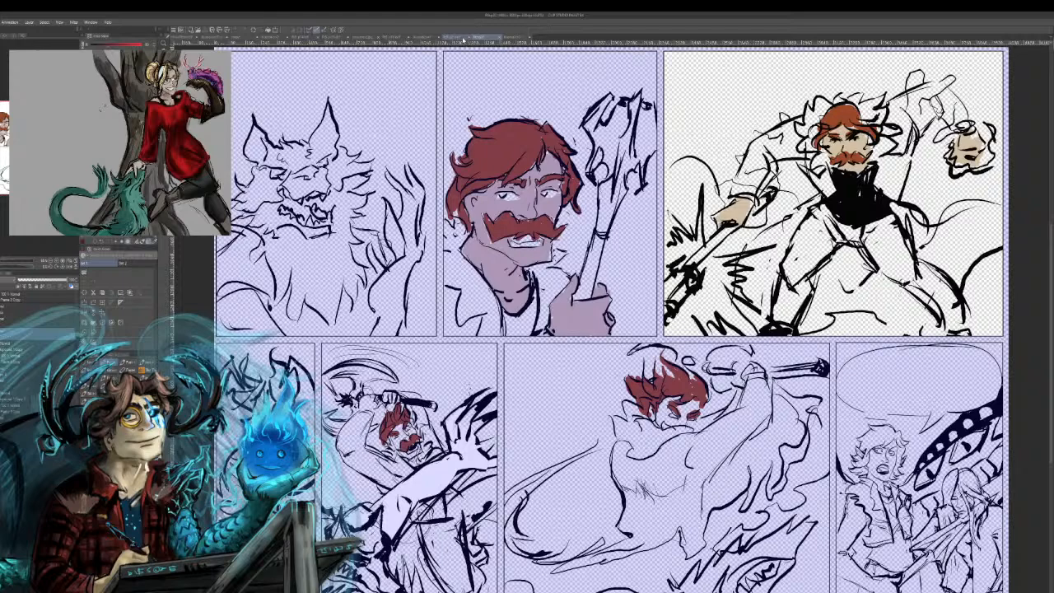
click(486, 38)
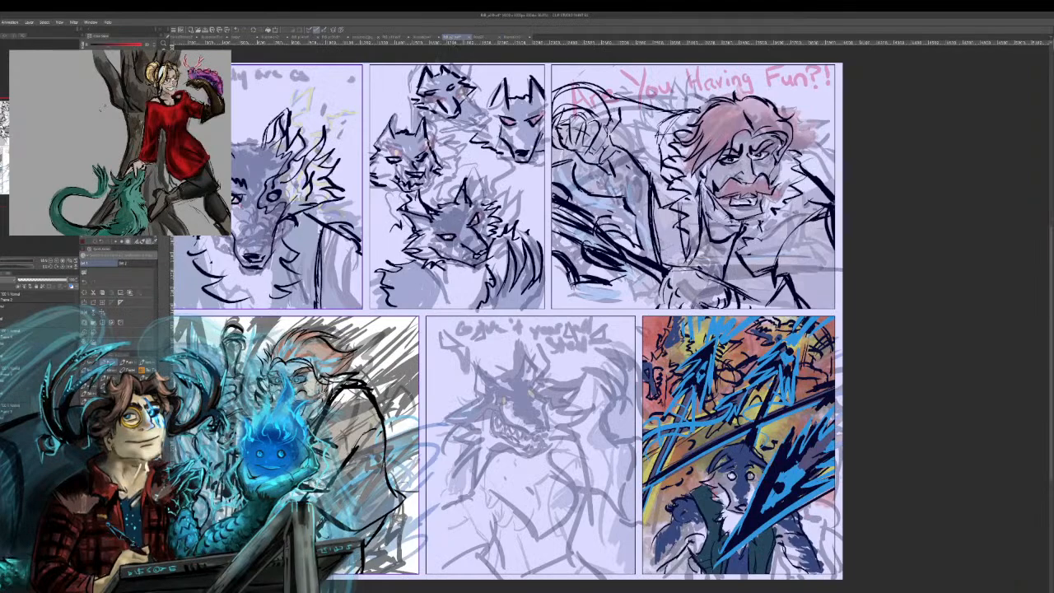
click(509, 39)
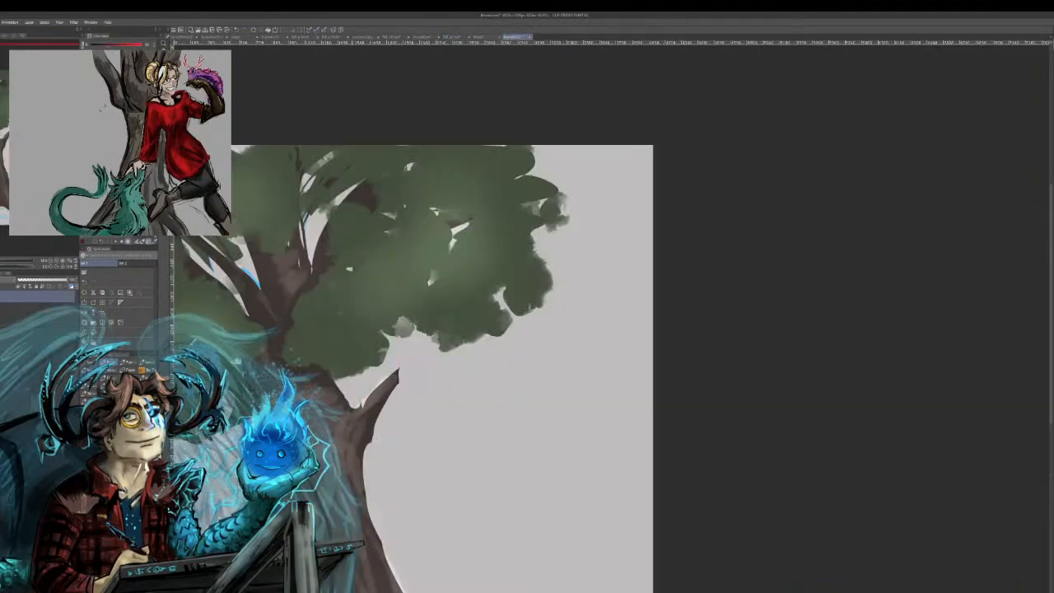
drag(412, 371, 493, 296)
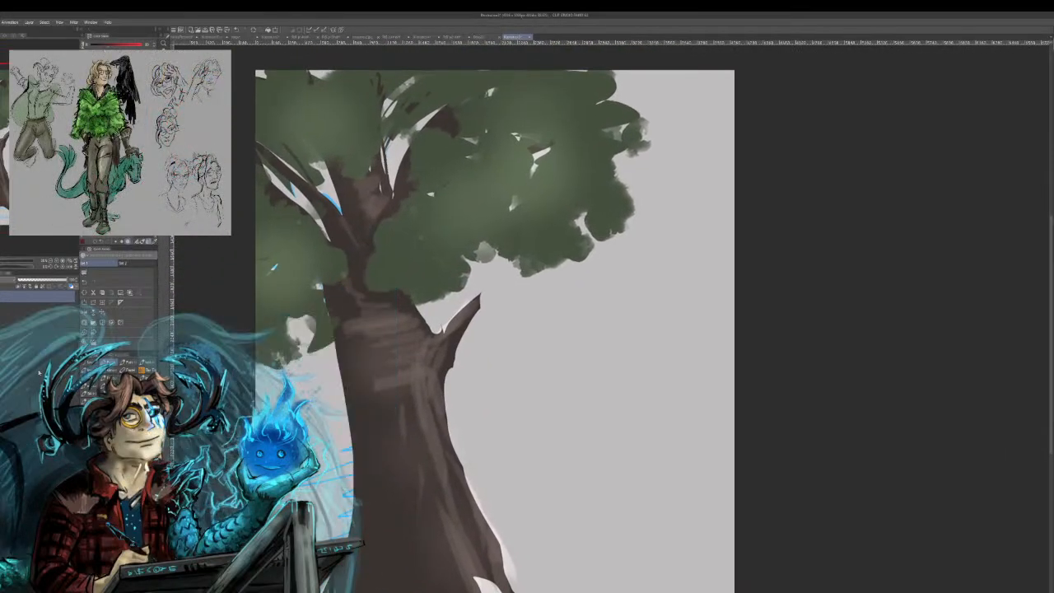
click(451, 38)
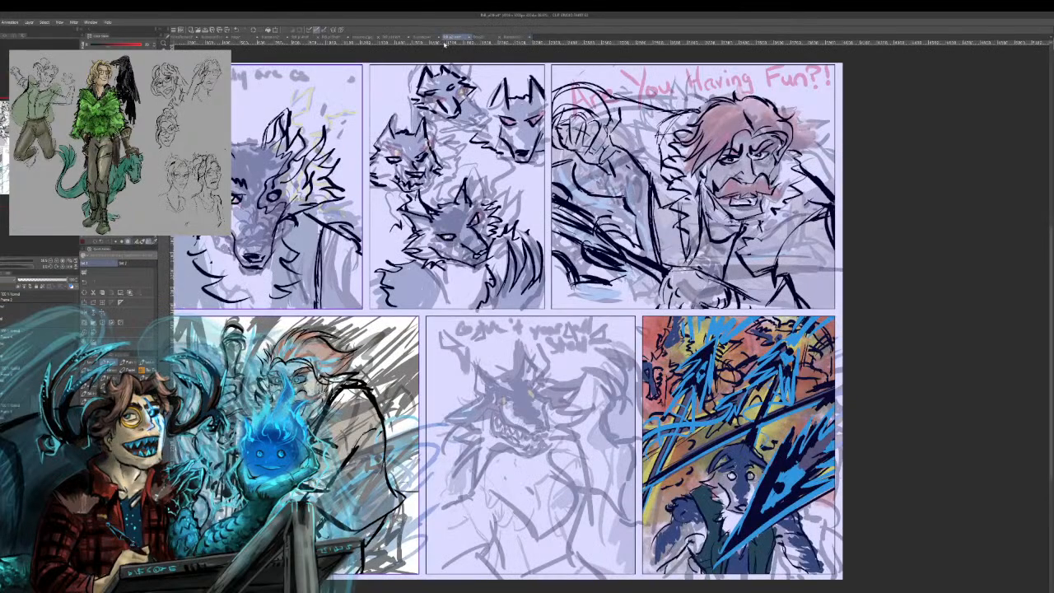
click(426, 38)
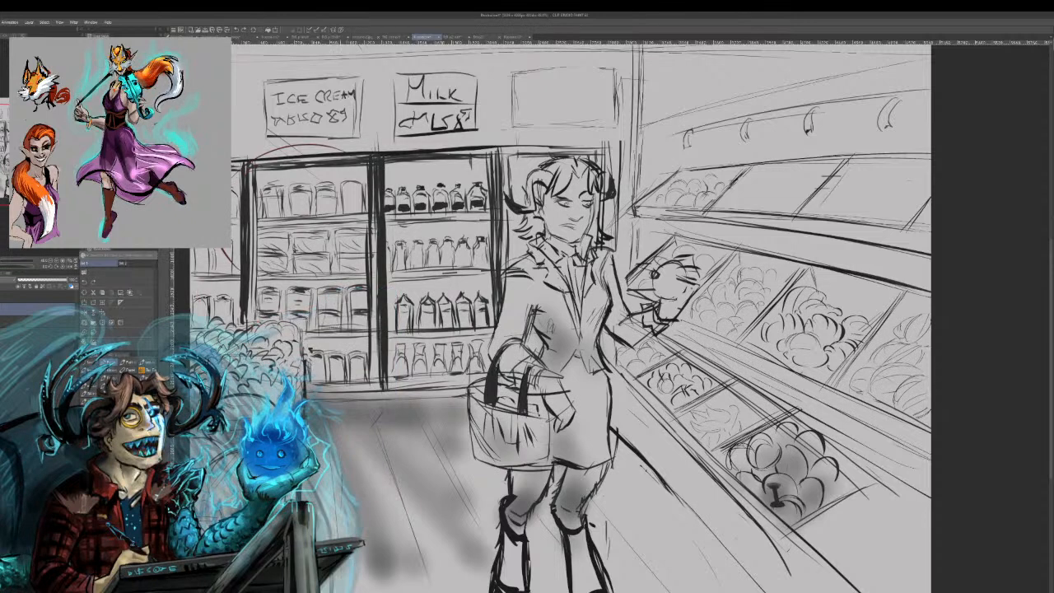
mouse_move(233, 196)
mouse_down()
mouse_move(302, 139)
mouse_move(404, 202)
mouse_up()
mouse_move(365, 137)
mouse_down()
mouse_move(407, 205)
mouse_move(450, 182)
mouse_move(471, 195)
mouse_up()
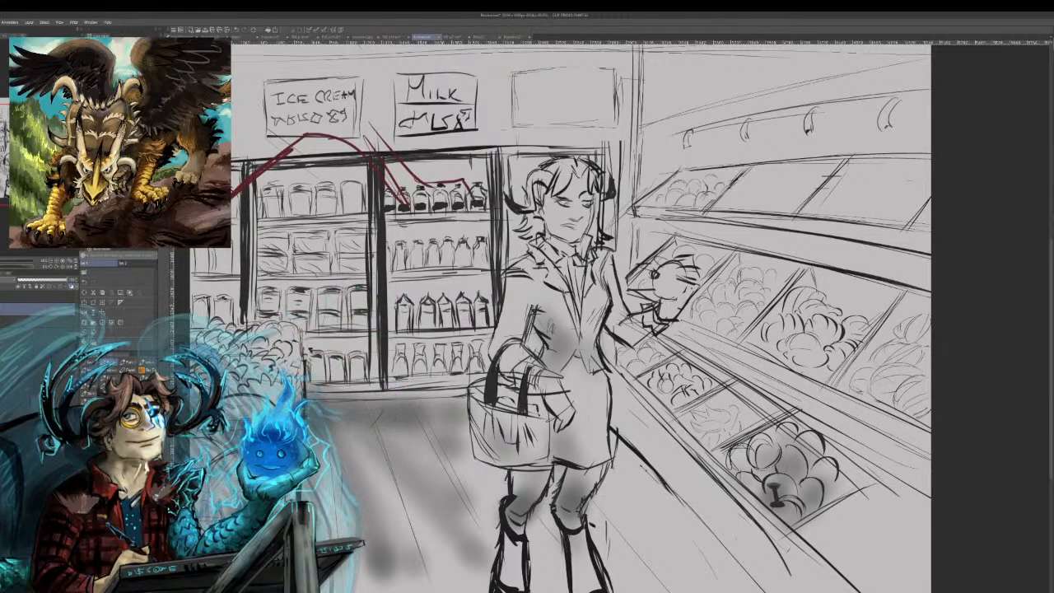
mouse_move(419, 243)
mouse_down()
mouse_move(468, 230)
mouse_move(410, 246)
mouse_move(468, 230)
mouse_up()
key(ctrl+z)
key(ctrl+z)
key(ctrl+z)
key(ctrl+z)
key(ctrl+z)
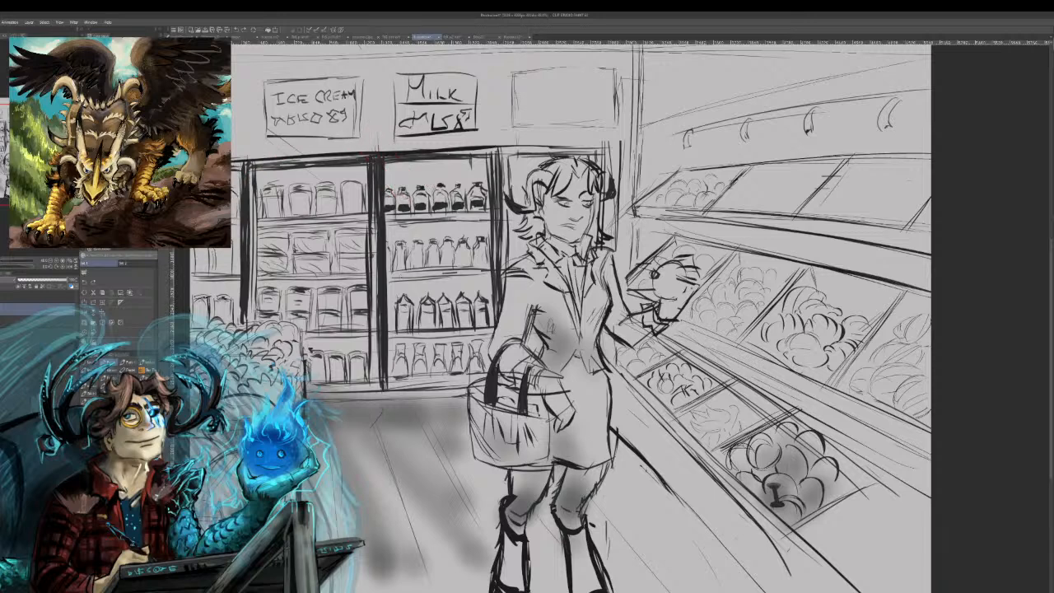
Sketch a rough red figure with a round face and an outstretched arm in front of the store's refrigerator shelves.
drag(249, 178, 299, 120)
mouse_move(328, 137)
mouse_down()
mouse_move(367, 178)
mouse_move(439, 176)
mouse_move(447, 218)
mouse_move(387, 247)
mouse_move(282, 183)
mouse_move(290, 249)
mouse_move(280, 245)
mouse_up()
drag(268, 281, 303, 294)
drag(204, 253, 251, 302)
mouse_move(232, 199)
mouse_down()
mouse_move(262, 221)
mouse_move(259, 236)
mouse_up()
drag(255, 309, 269, 329)
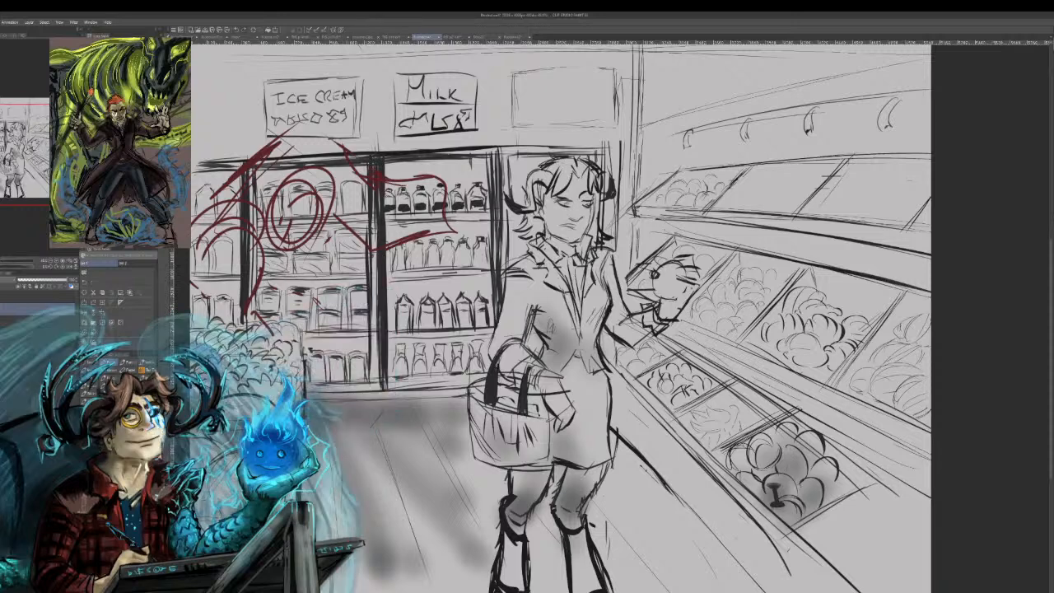
drag(354, 153, 374, 131)
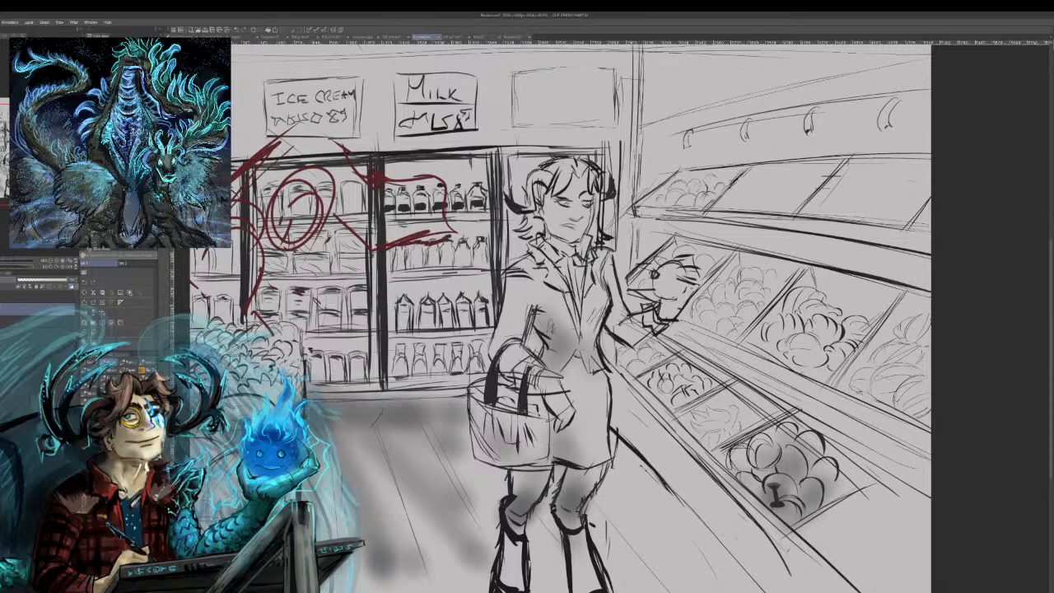
mouse_move(404, 181)
mouse_down()
mouse_move(446, 200)
mouse_move(453, 225)
mouse_up()
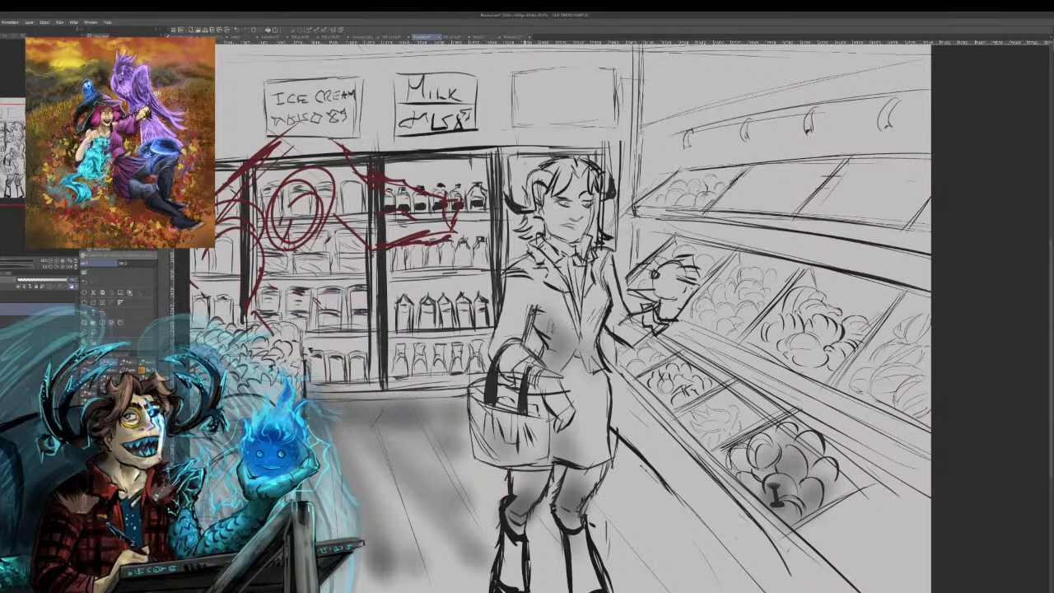
drag(284, 228, 288, 274)
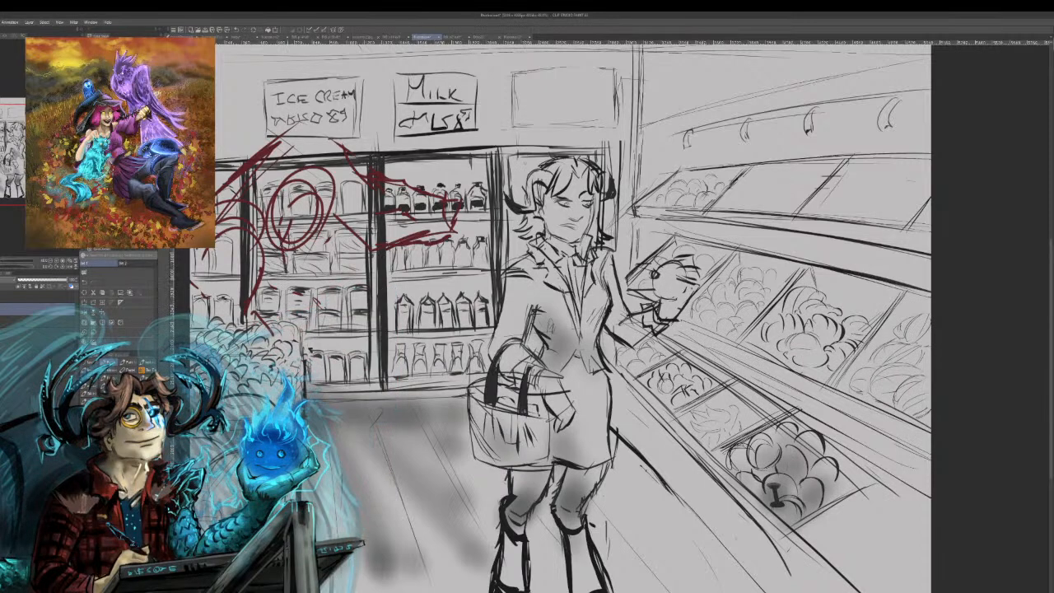
mouse_move(325, 217)
mouse_down()
mouse_move(295, 287)
mouse_move(359, 289)
mouse_up()
Sketch a red grid-sided box shape over the lower bottle shelves, beneath the red figure's arm.
drag(379, 333, 383, 389)
mouse_move(404, 293)
mouse_down()
mouse_move(392, 392)
mouse_move(407, 291)
mouse_move(488, 286)
mouse_up()
mouse_move(393, 291)
mouse_down()
mouse_move(496, 287)
mouse_move(497, 271)
mouse_up()
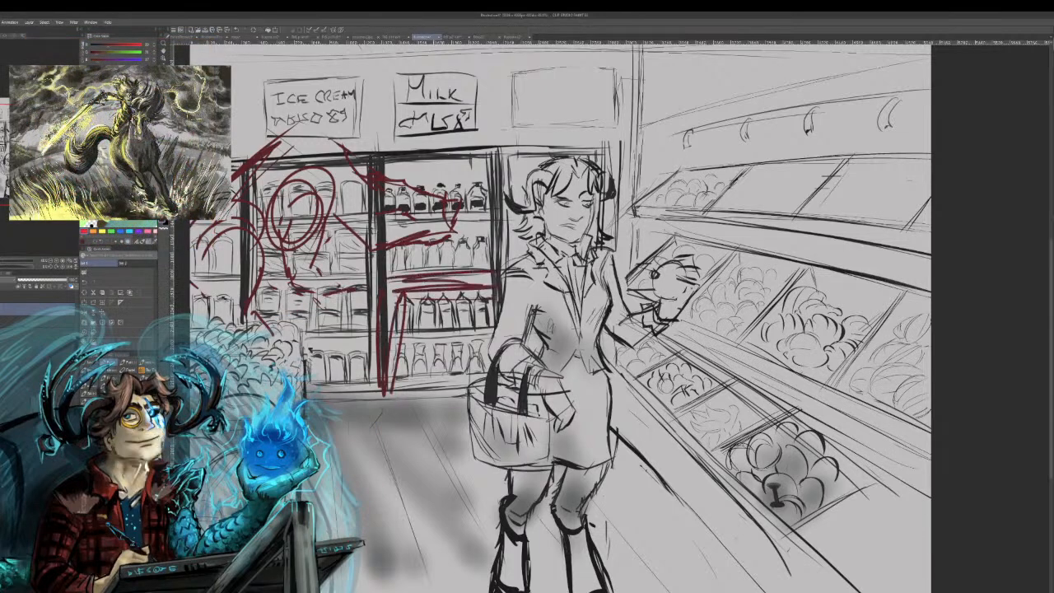
drag(445, 312, 430, 394)
mouse_move(454, 305)
mouse_down()
mouse_move(446, 377)
mouse_move(479, 374)
mouse_up()
mouse_move(409, 362)
mouse_down()
mouse_move(496, 352)
mouse_move(462, 349)
mouse_up()
drag(400, 389, 491, 369)
drag(395, 377, 483, 364)
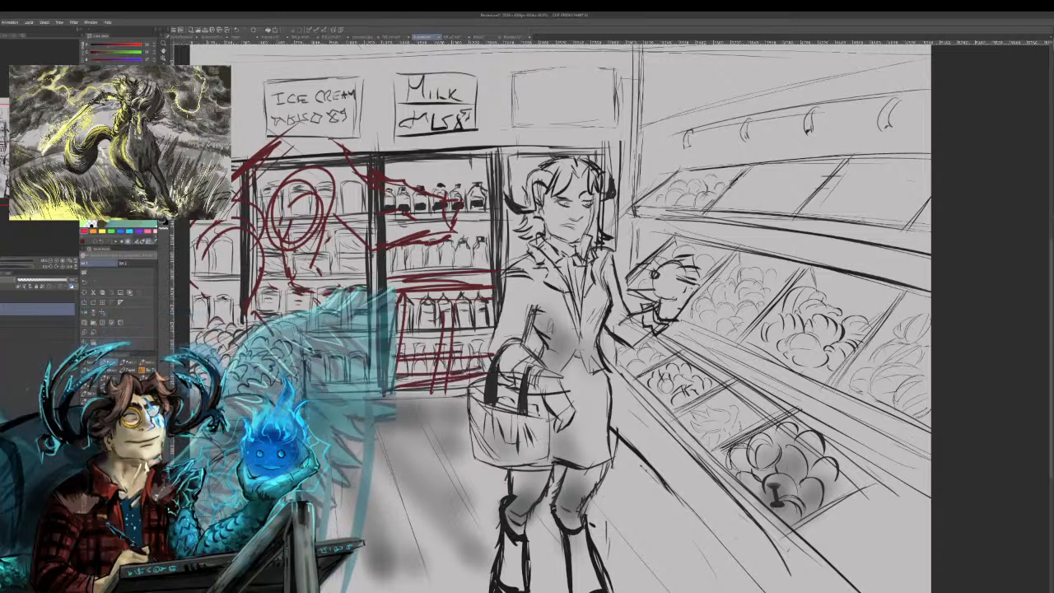
mouse_move(415, 303)
mouse_down()
mouse_move(478, 291)
mouse_move(471, 317)
mouse_up()
drag(394, 337, 474, 329)
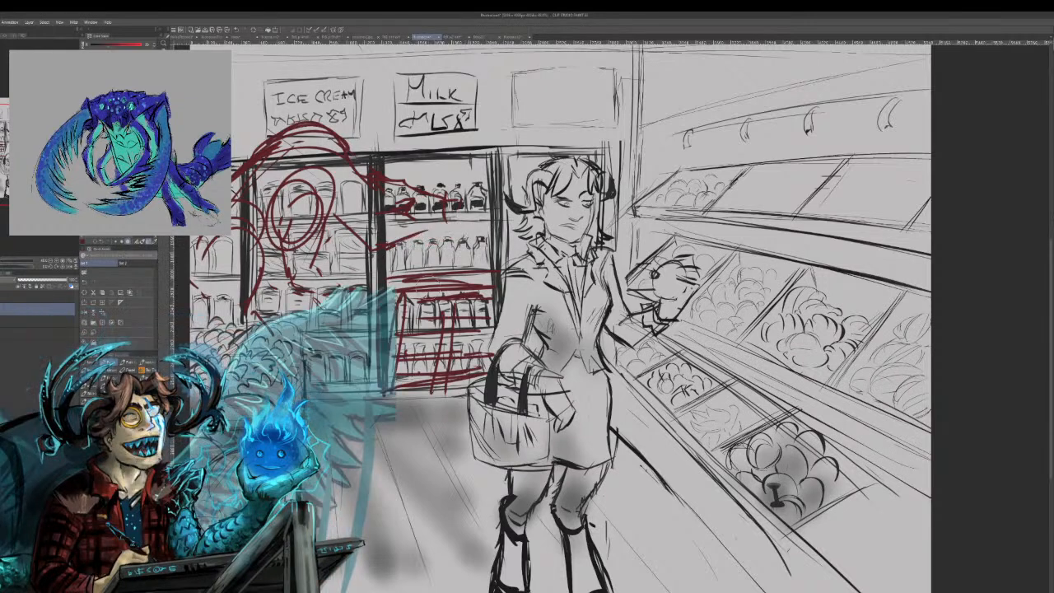
Refine the red figure's outstretched arm and hand with additional sketch lines.
mouse_move(448, 200)
mouse_down()
mouse_move(456, 214)
mouse_move(386, 245)
mouse_up()
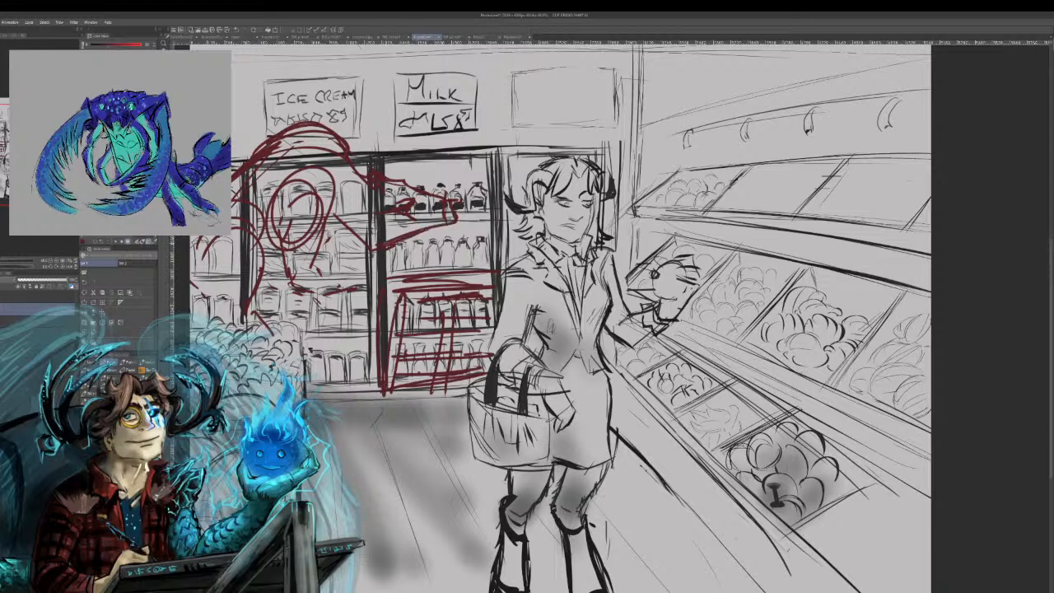
drag(445, 225, 380, 248)
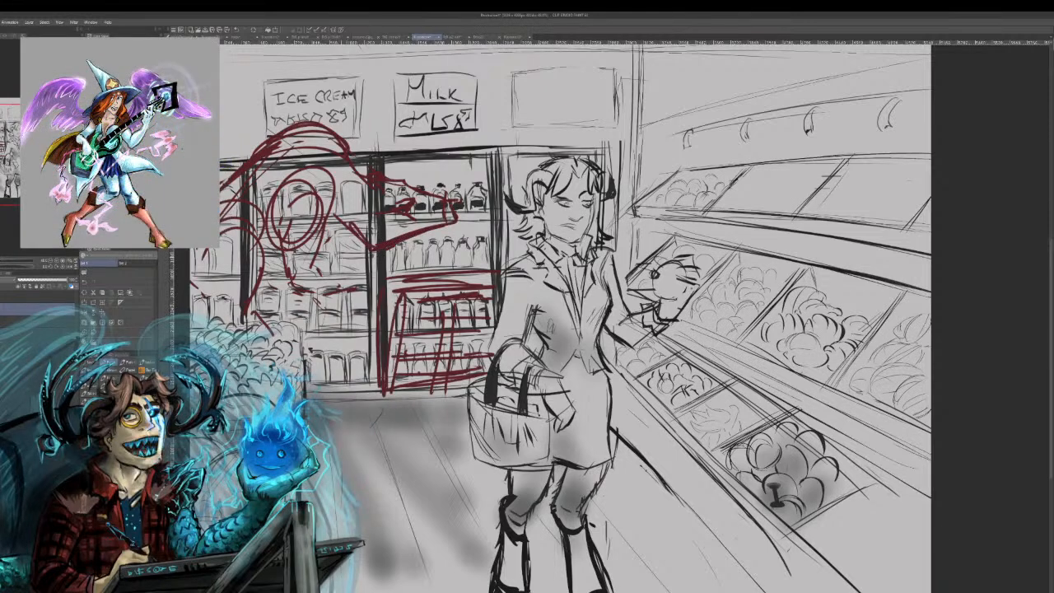
drag(340, 225, 325, 241)
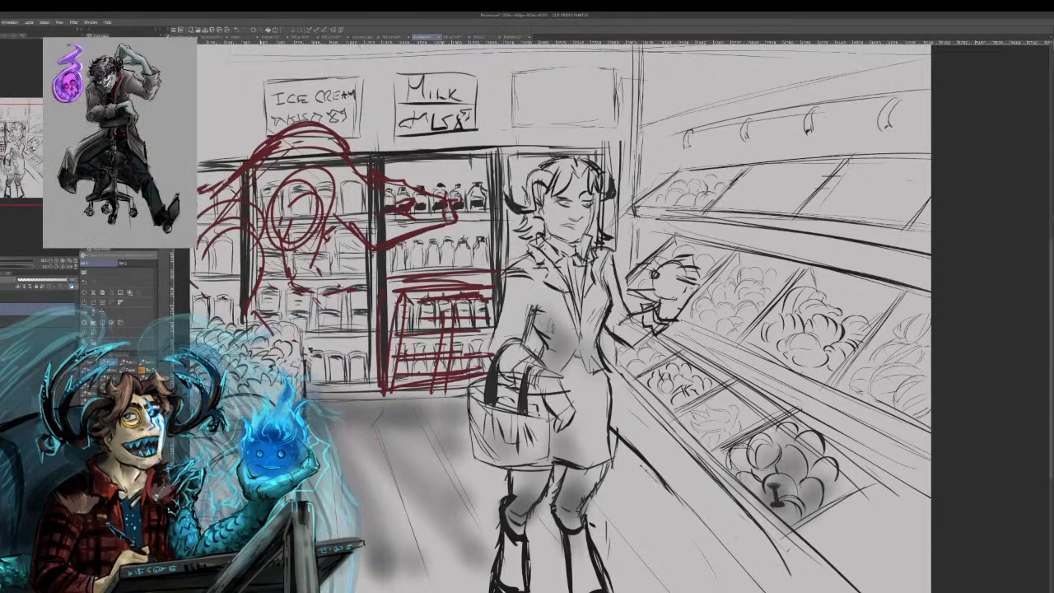
Return to the drawing of the horned nobleman and swordsman and bring the nobleman up close.
click(274, 37)
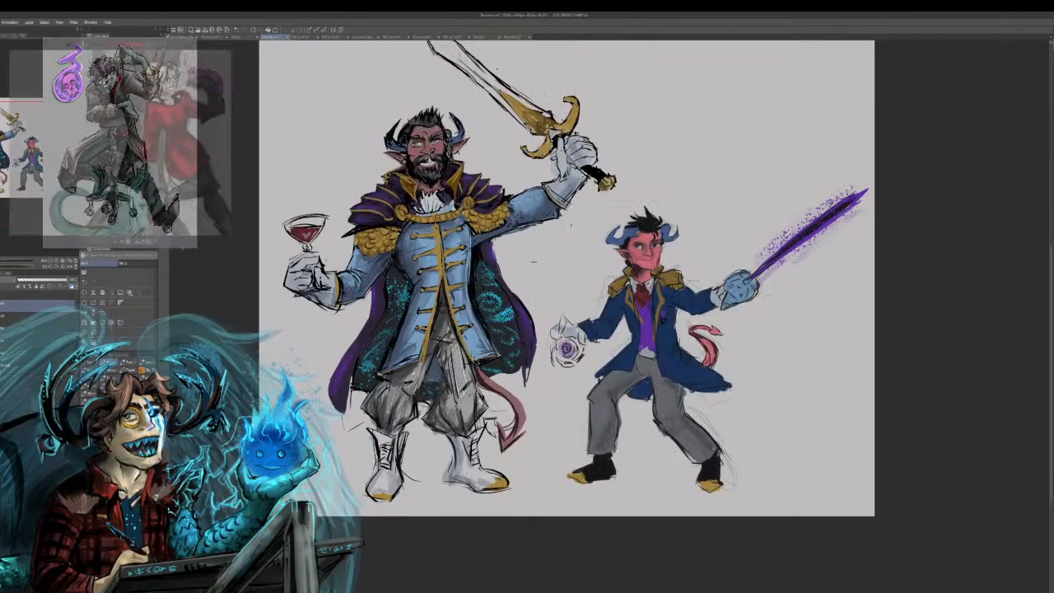
scroll(449, 236, up, 2)
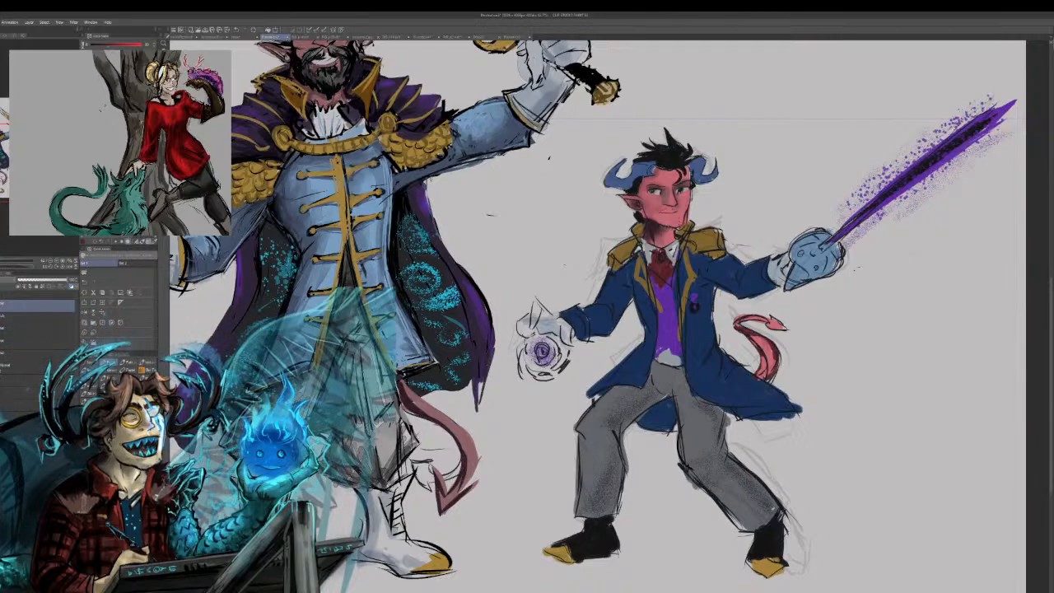
scroll(449, 237, up, 2)
drag(527, 296, 635, 289)
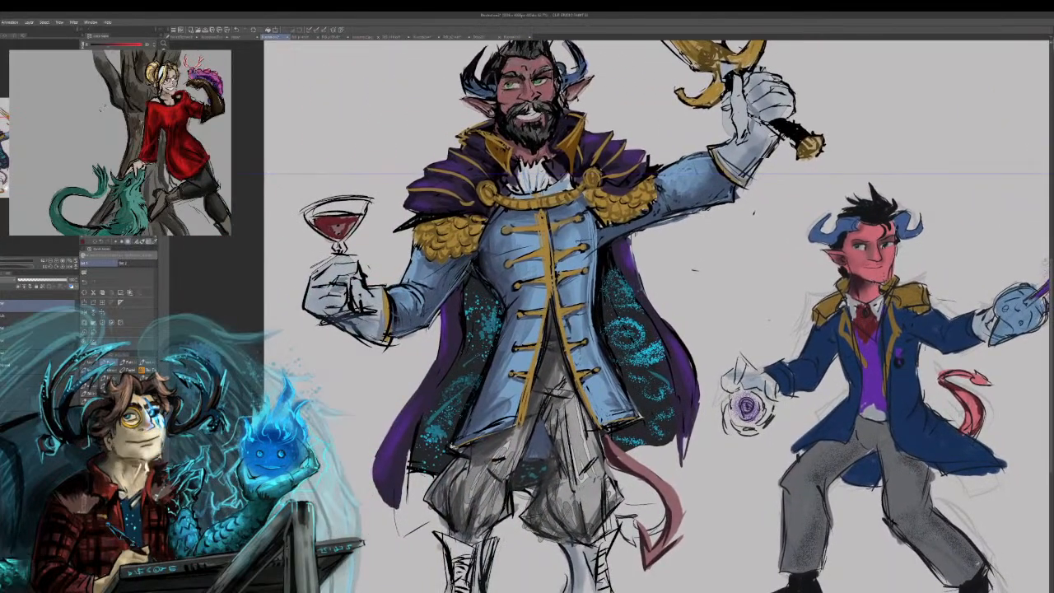